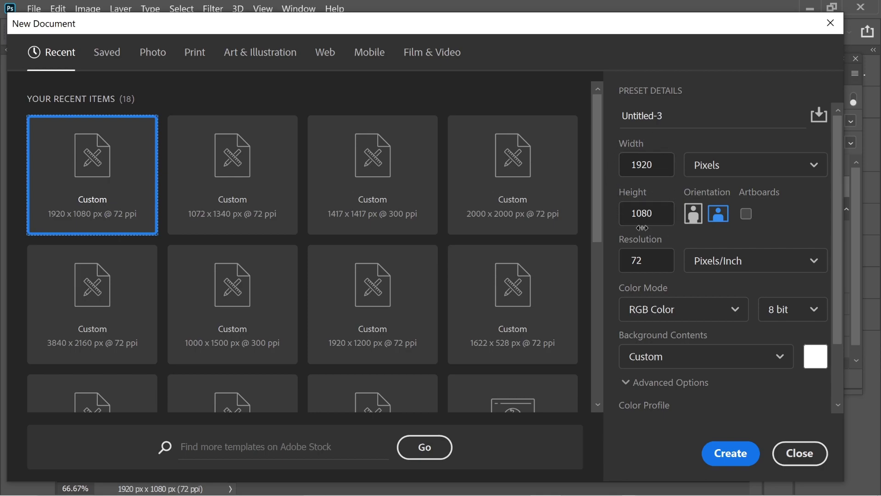
# - Create a new 1920 × 1080 px document at 72 pixels per inch in 8-bit RGB color
pyautogui.moveTo(644, 260); pyautogui.dragTo(636, 260)
pyautogui.click(644, 260)
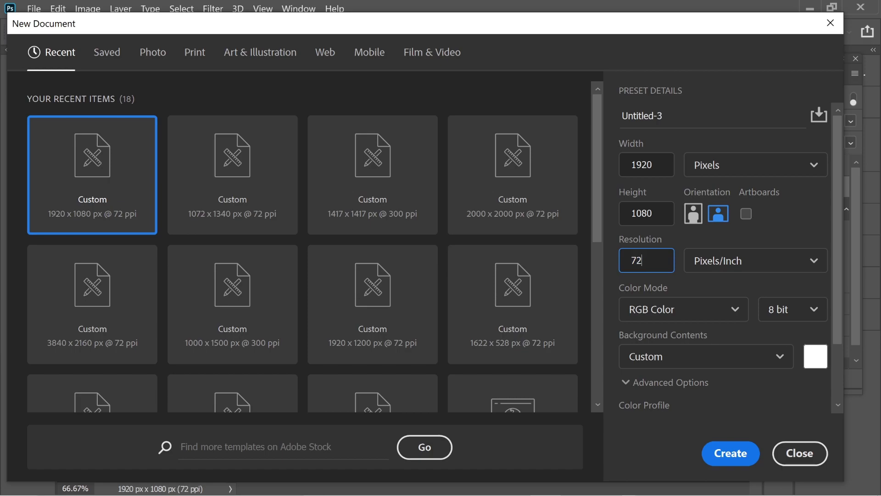
pyautogui.moveTo(644, 260); pyautogui.dragTo(630, 261)
pyautogui.click(642, 260)
pyautogui.doubleClick(642, 260)
pyautogui.click(729, 452)
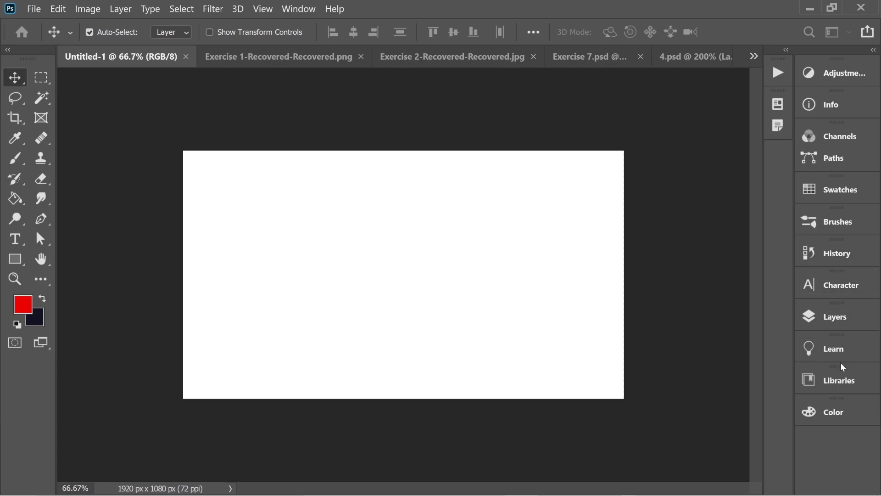
# - Show the Character panel, dock it below the Color panel and collapse it
pyautogui.click(299, 9)
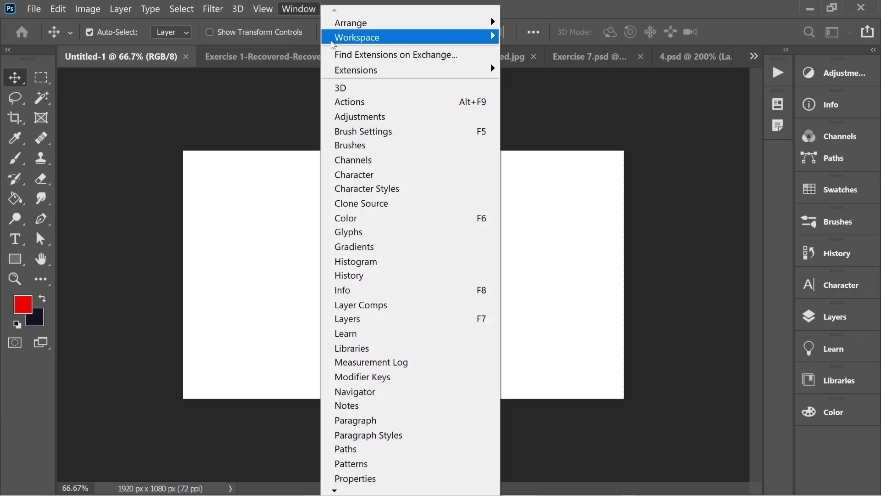
pyautogui.click(385, 176)
pyautogui.moveTo(649, 279); pyautogui.dragTo(834, 447)
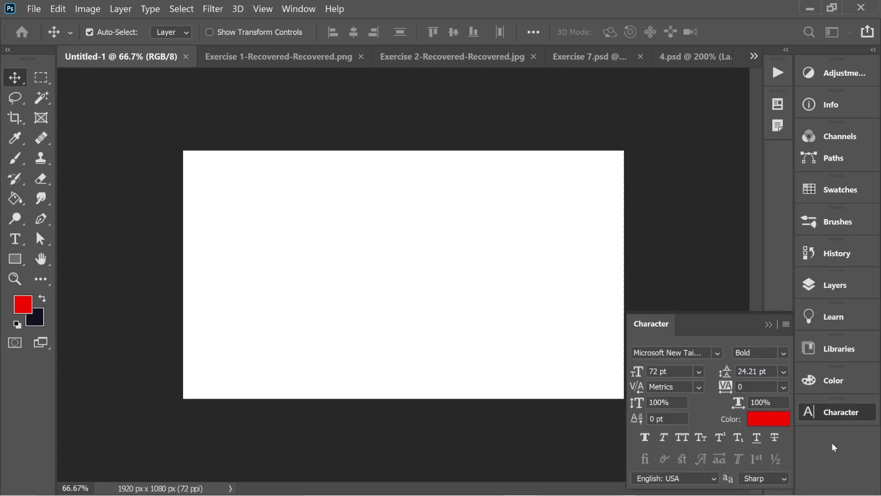
pyautogui.click(769, 324)
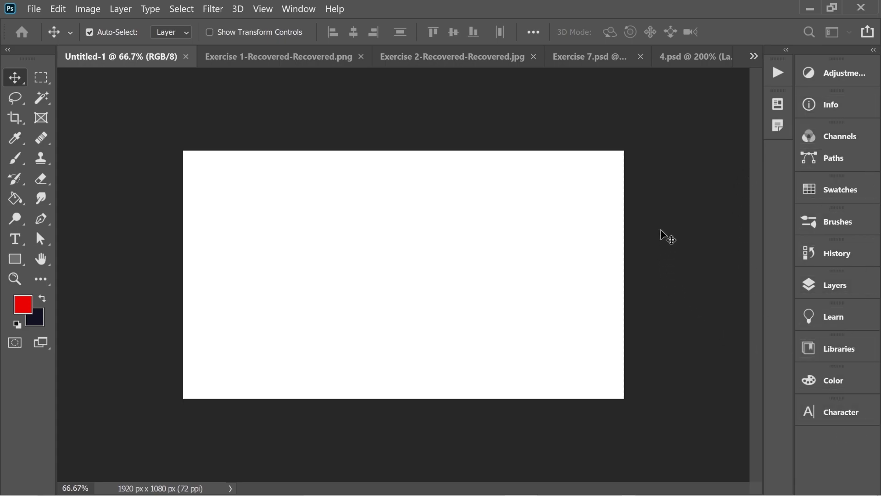
pyautogui.click(835, 289)
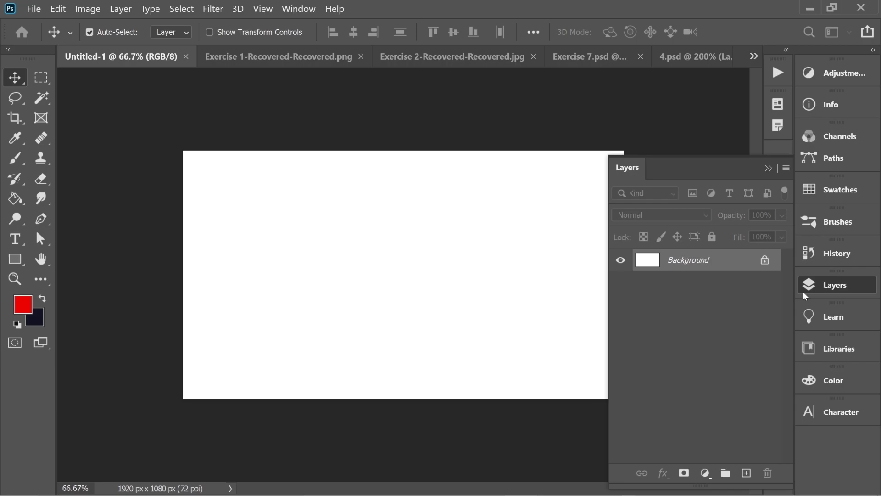
pyautogui.click(298, 9)
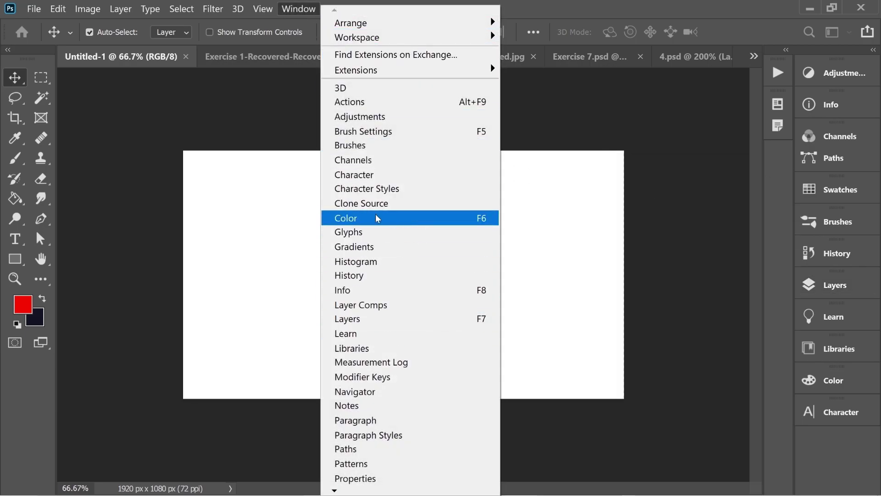
pyautogui.click(185, 114)
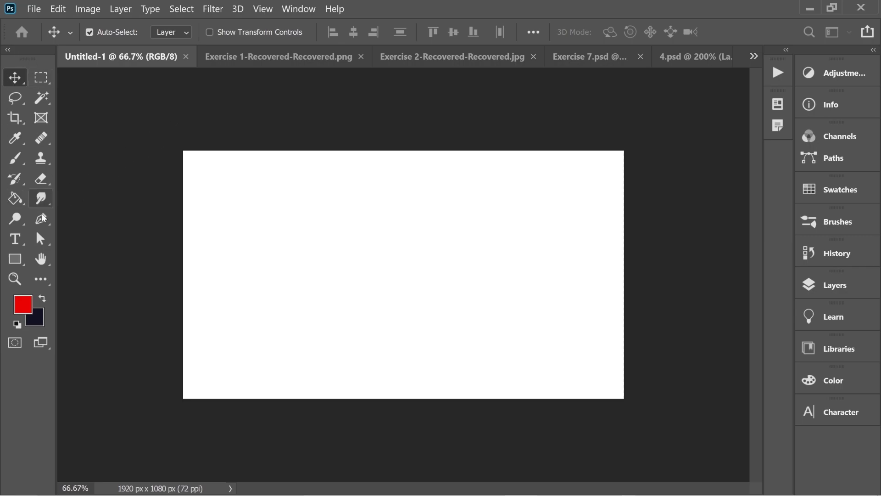
pyautogui.click(299, 8)
pyautogui.moveTo(356, 37)
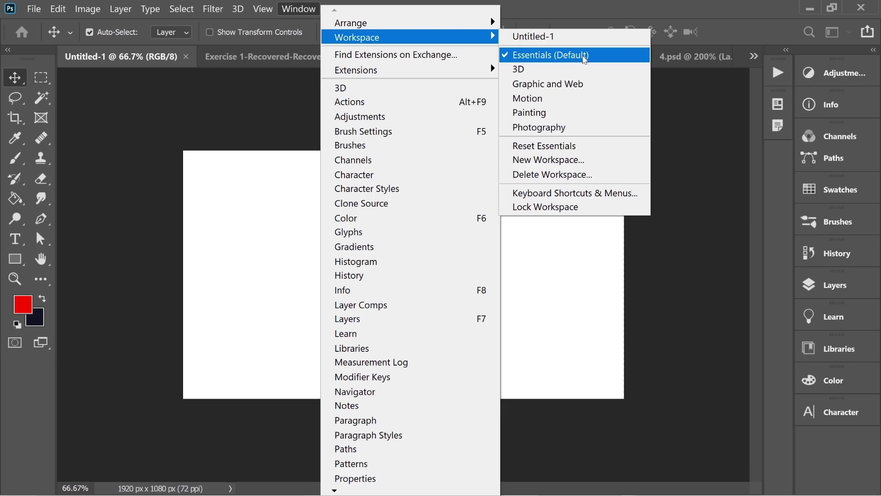
pyautogui.click(163, 117)
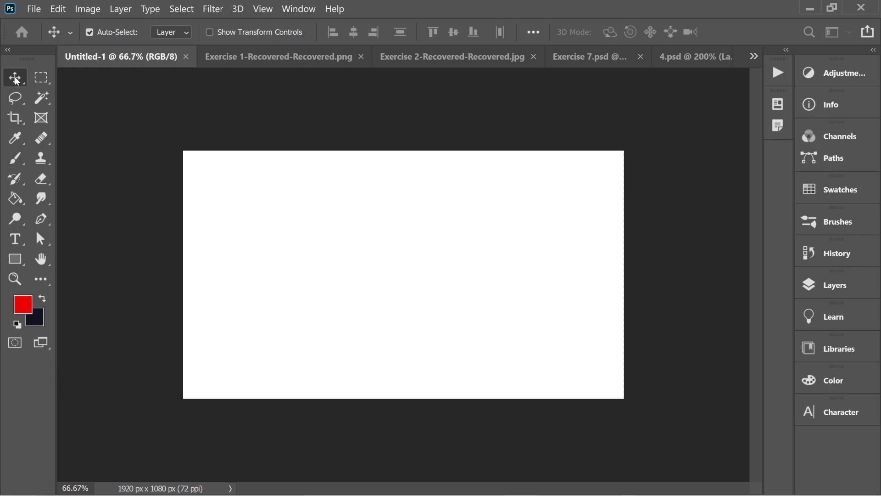
# - Convert the locked Background into a normal layer named Layer 0
pyautogui.moveTo(381, 194); pyautogui.dragTo(387, 236)
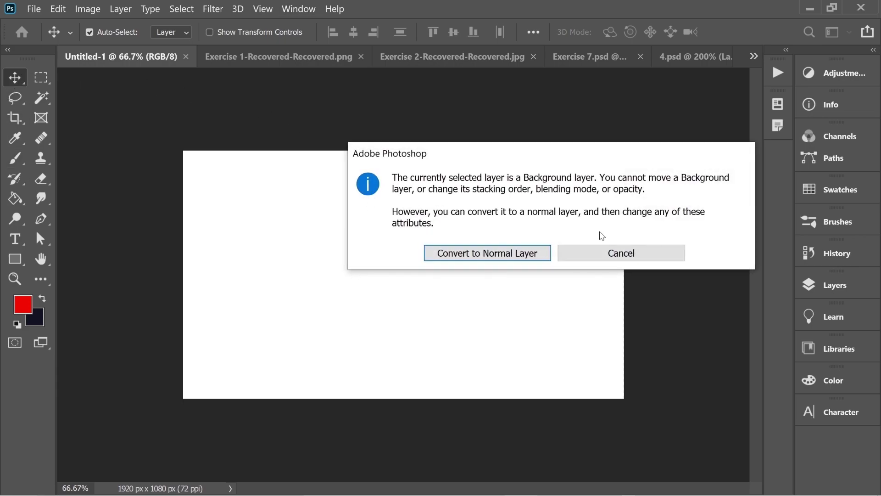
pyautogui.click(601, 253)
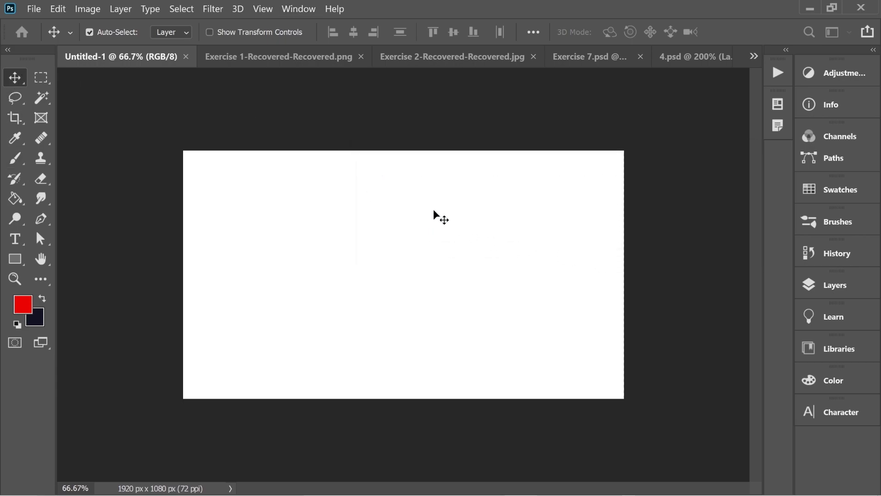
pyautogui.click(846, 286)
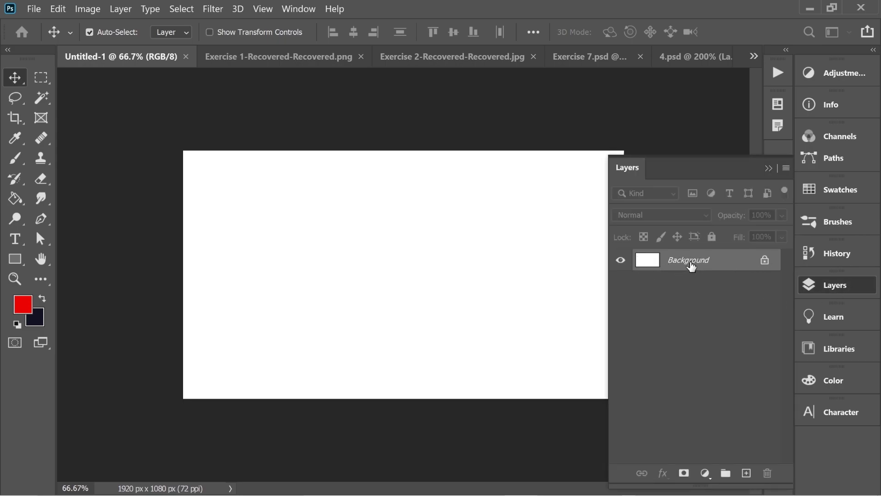
pyautogui.doubleClick(691, 266)
pyautogui.click(800, 228)
# - Try moving the white layer down the canvas, and return it to cover the whole canvas
pyautogui.moveTo(408, 252); pyautogui.dragTo(385, 241)
pyautogui.moveTo(366, 192); pyautogui.dragTo(364, 263)
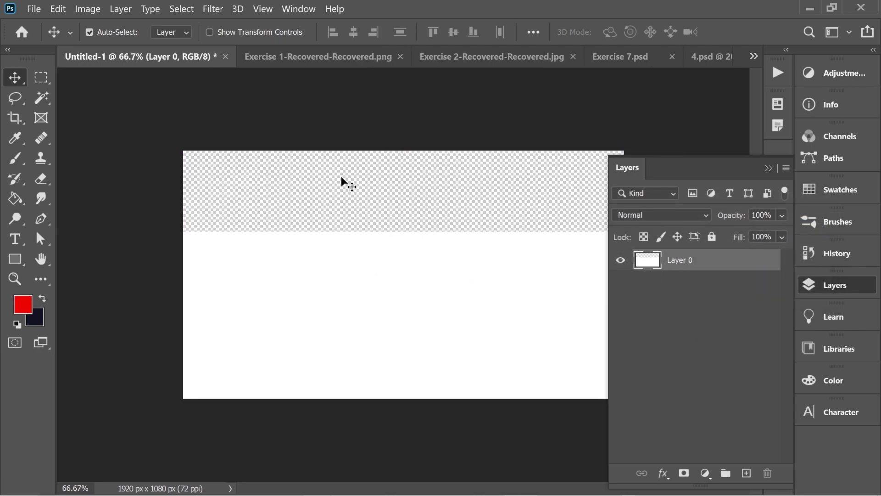
pyautogui.click(415, 185)
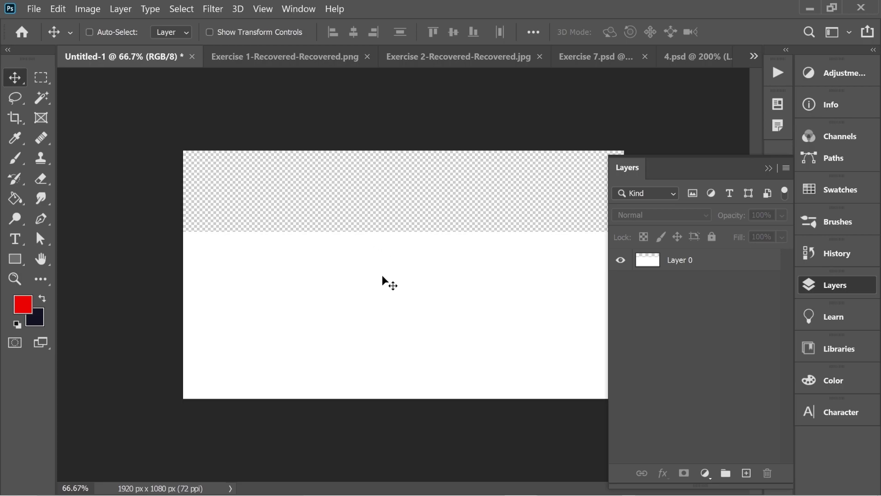
pyautogui.hotkey('ctrl', 'z')
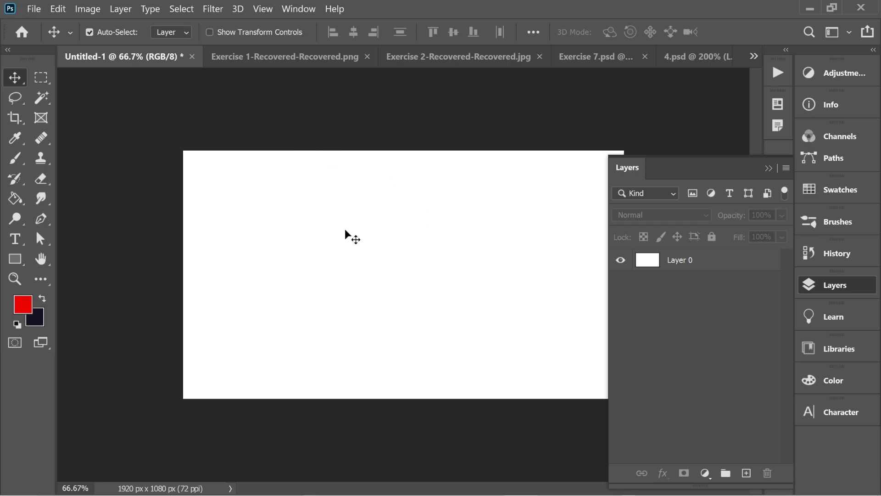
pyautogui.press('ctrl')
pyautogui.hotkey('ctrl', 'z')
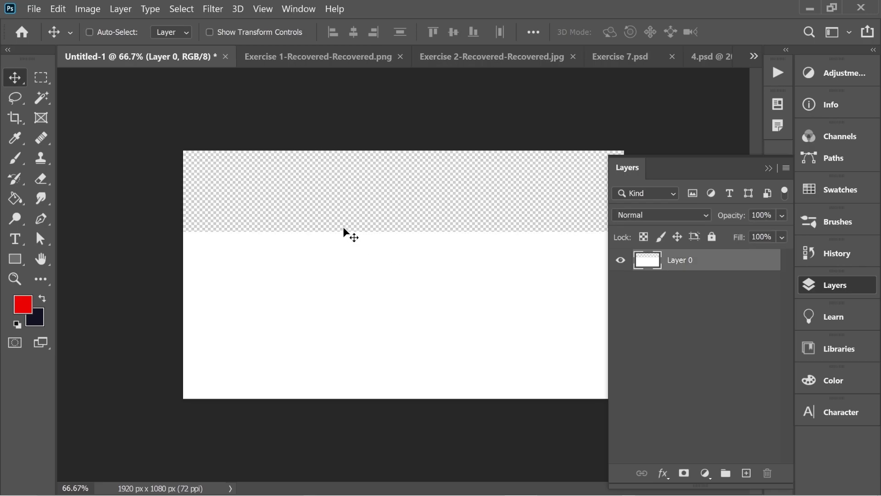
pyautogui.moveTo(410, 278); pyautogui.dragTo(403, 196)
# - Collapse the expanded Layers panel
pyautogui.click(55, 9)
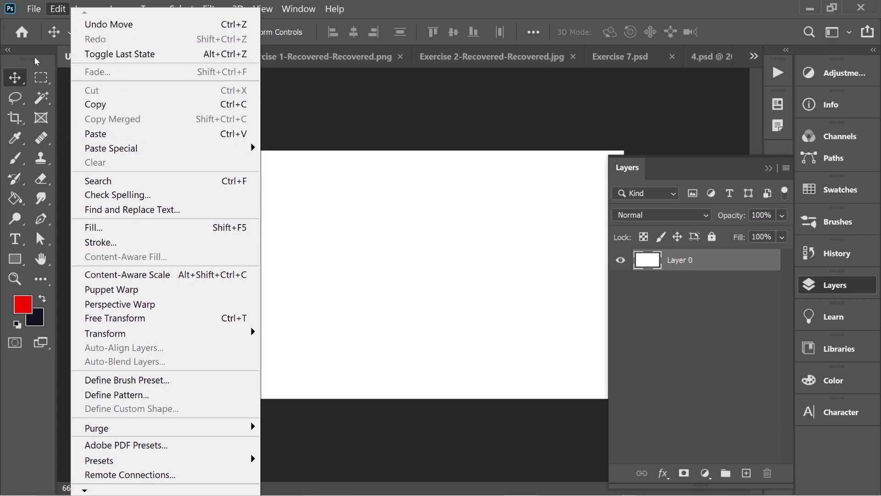
pyautogui.click(34, 364)
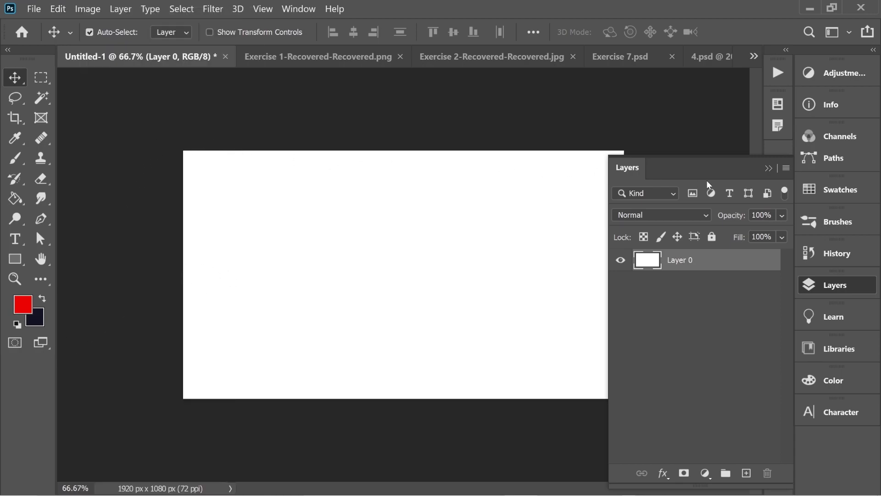
pyautogui.click(770, 169)
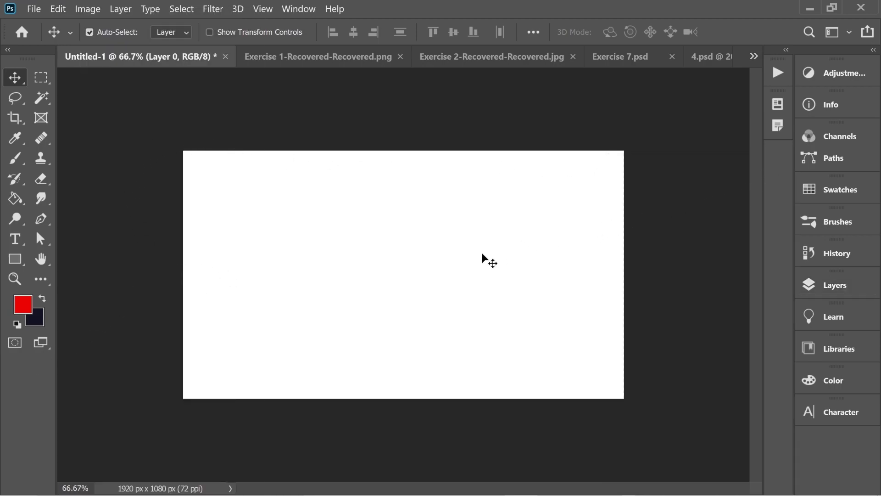
# - Draw two unfilled rectangles with a black outline side by side in the canvas's upper left, the second about 416 × 378 px
pyautogui.click(14, 259)
pyautogui.moveTo(204, 168); pyautogui.dragTo(326, 257)
pyautogui.click(305, 99)
pyautogui.moveTo(387, 224); pyautogui.dragTo(436, 180)
# - Create a third rectangle with an exact width of 500 px and height of 500 px near the canvas's right edge
pyautogui.click(539, 248)
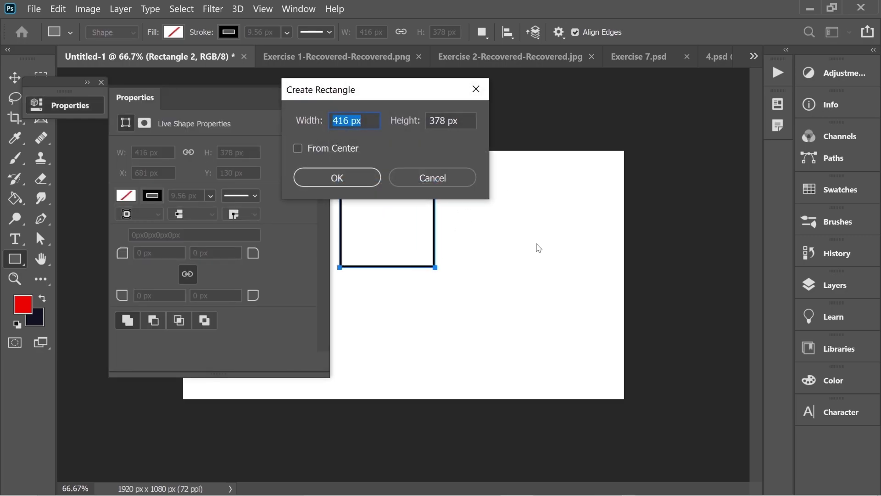
pyautogui.write('500')
pyautogui.press('Tab')
pyautogui.write('500')
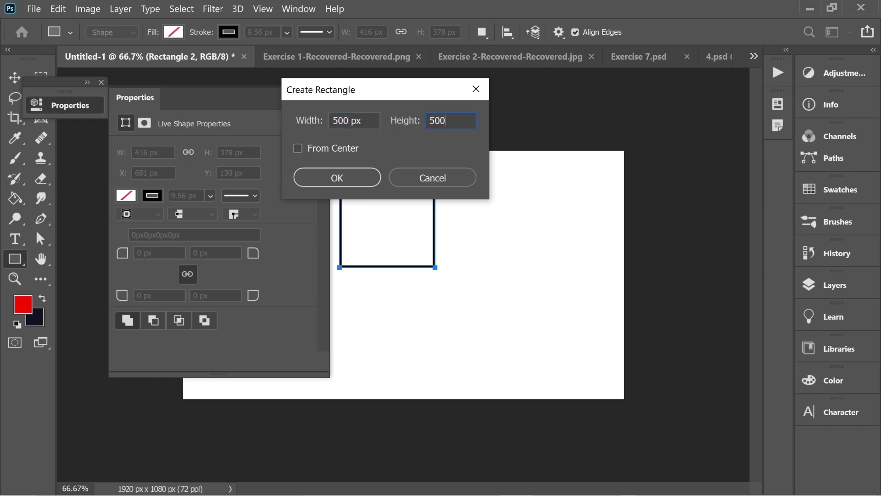
pyautogui.click(360, 178)
# - Move the 500 px square fully inside the canvas, to the lower right of the second rectangle, and collapse the shape properties
pyautogui.click(15, 77)
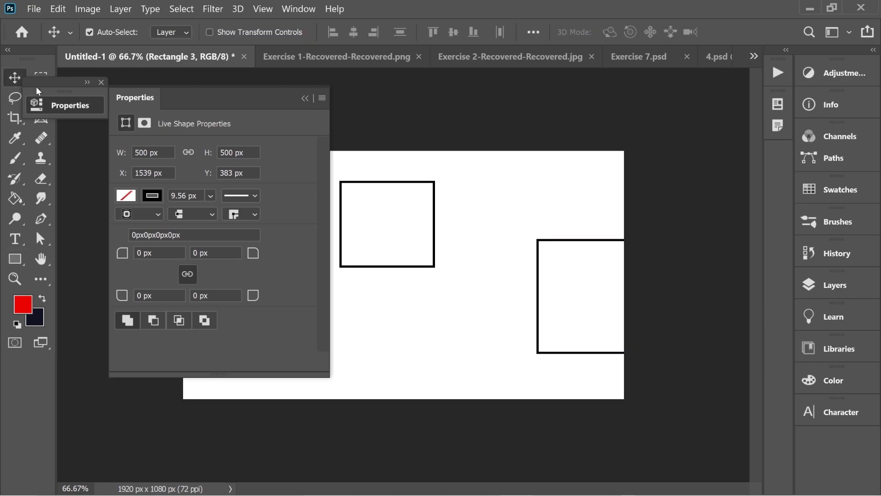
pyautogui.moveTo(541, 246); pyautogui.dragTo(448, 241)
pyautogui.click(305, 98)
# - Set the 500 px square's stroke to green with a width of about 30.71 px
pyautogui.click(23, 263)
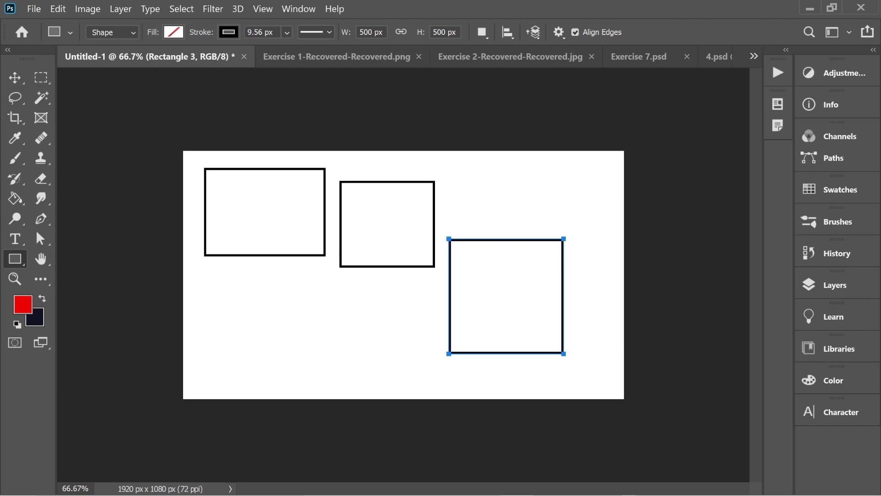
pyautogui.click(234, 37)
pyautogui.click(242, 114)
pyautogui.click(242, 115)
pyautogui.click(228, 114)
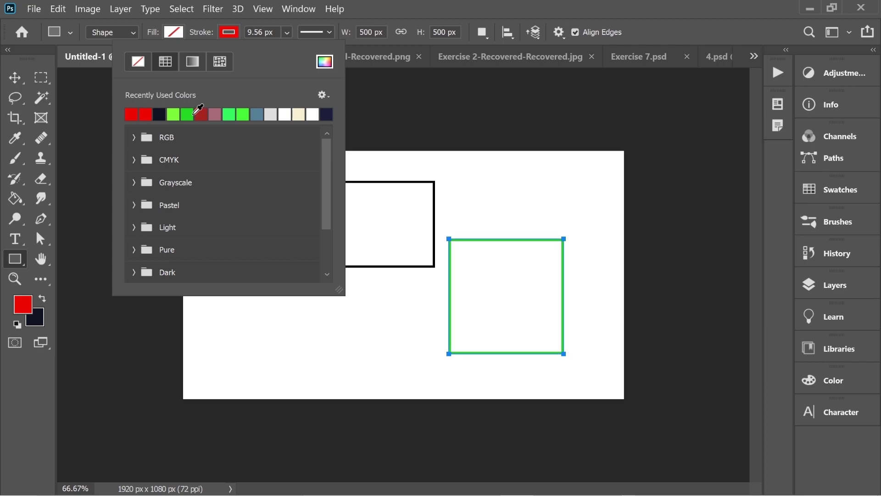
pyautogui.click(287, 32)
pyautogui.moveTo(287, 48)
pyautogui.mouseDown()
pyautogui.moveTo(338, 53)
pyautogui.moveTo(331, 52)
pyautogui.mouseUp()
# - Try the dashed and dotted stroke styles on the square, and return to a solid line
pyautogui.click(326, 34)
pyautogui.click(340, 104)
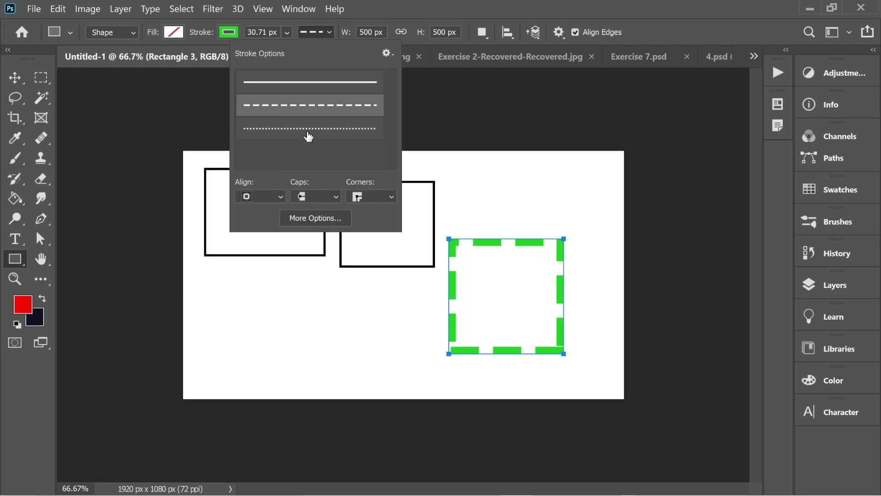
pyautogui.click(309, 133)
pyautogui.click(292, 88)
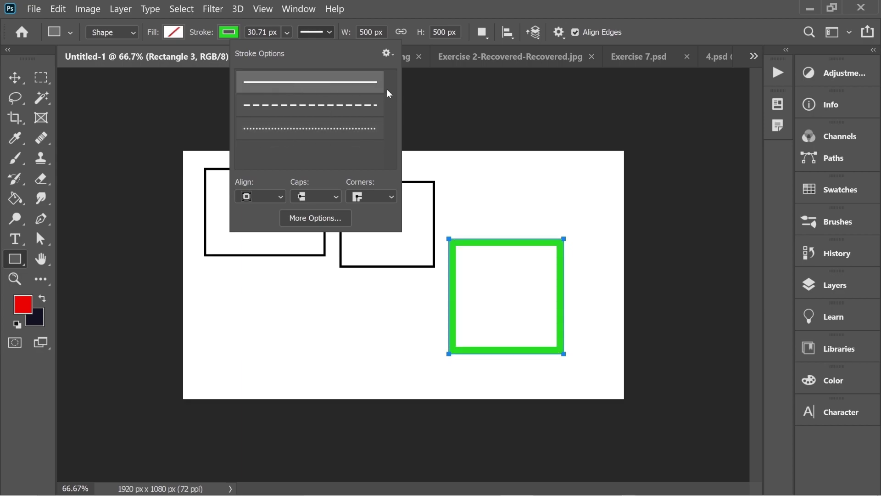
# - Remove the square's stroke and give it a solid red fill from the recently used colors
pyautogui.click(181, 34)
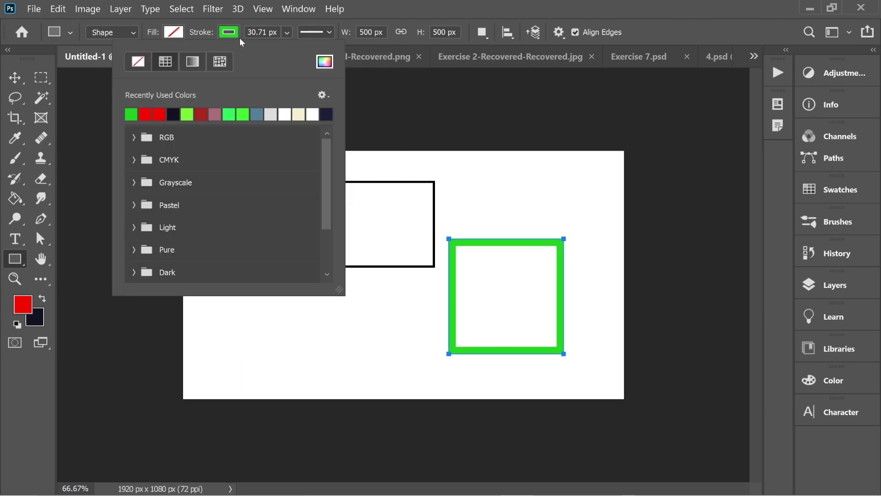
pyautogui.click(143, 67)
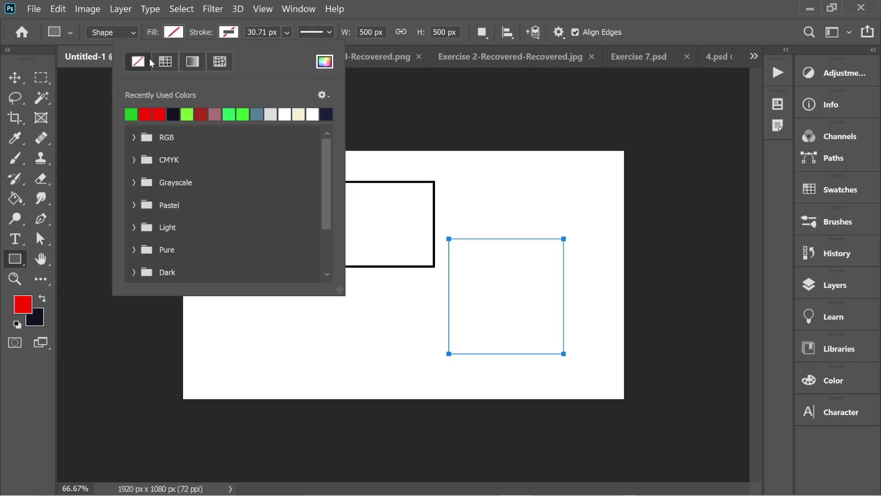
pyautogui.click(176, 33)
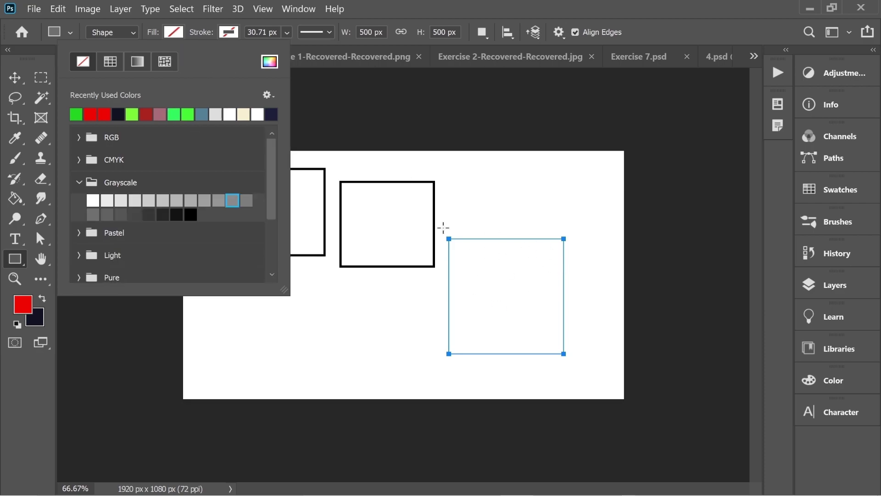
pyautogui.click(176, 112)
pyautogui.click(157, 115)
pyautogui.click(128, 115)
pyautogui.click(145, 116)
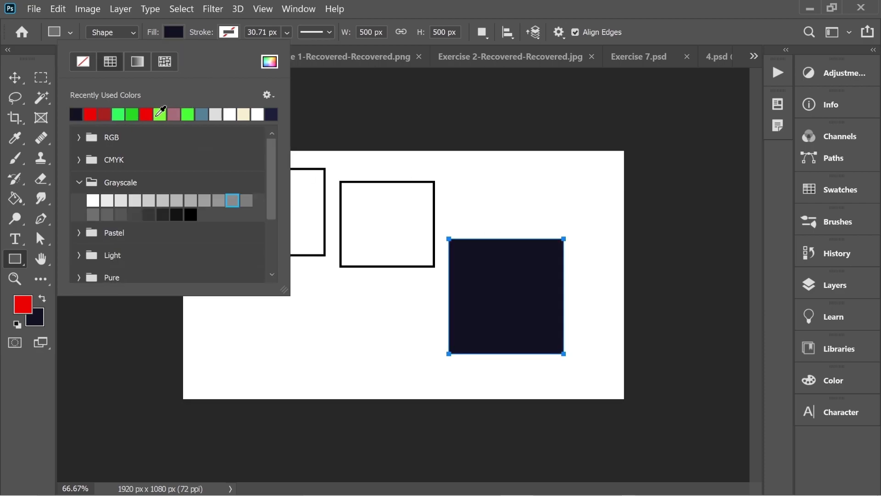
pyautogui.click(76, 67)
pyautogui.click(150, 113)
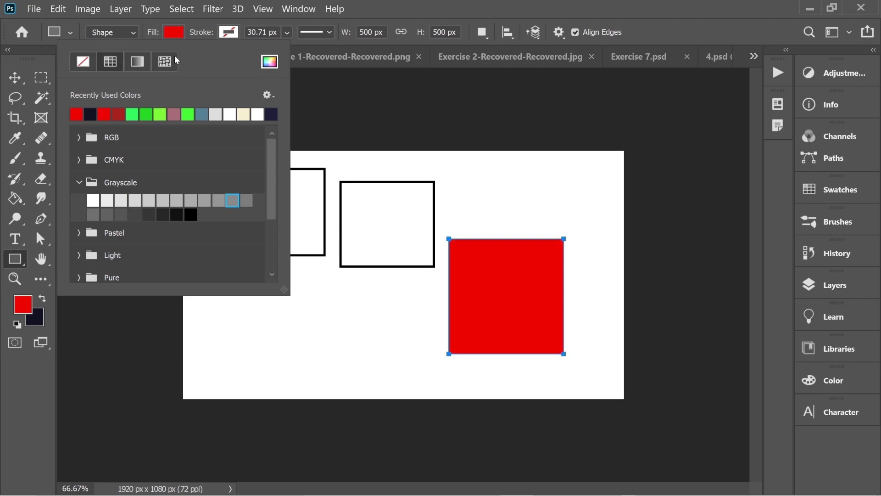
pyautogui.click(176, 37)
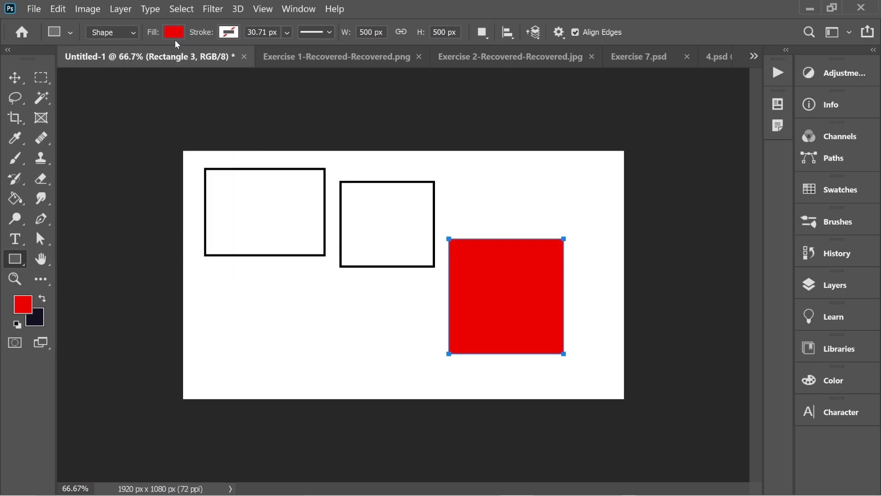
# - Create an eight-sided polygon with width and height set to 500 px, and move it fully inside the canvas below the first rectangle
pyautogui.click(15, 259)
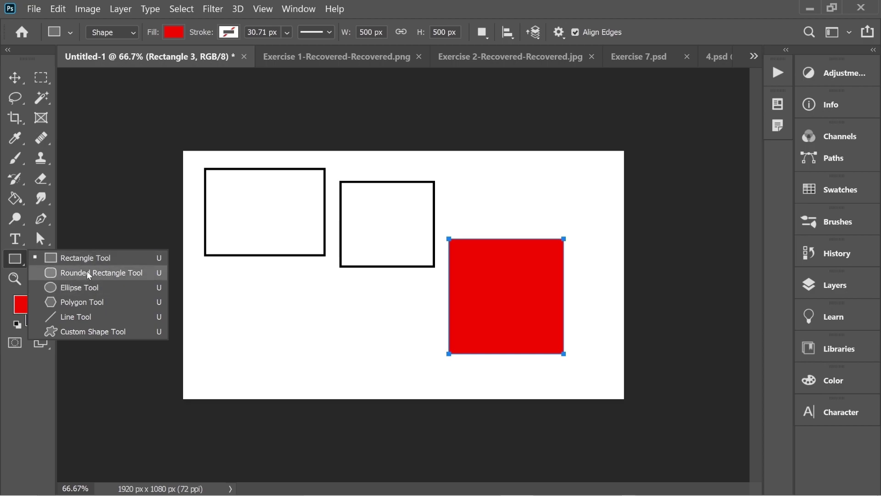
pyautogui.click(76, 301)
pyautogui.click(286, 294)
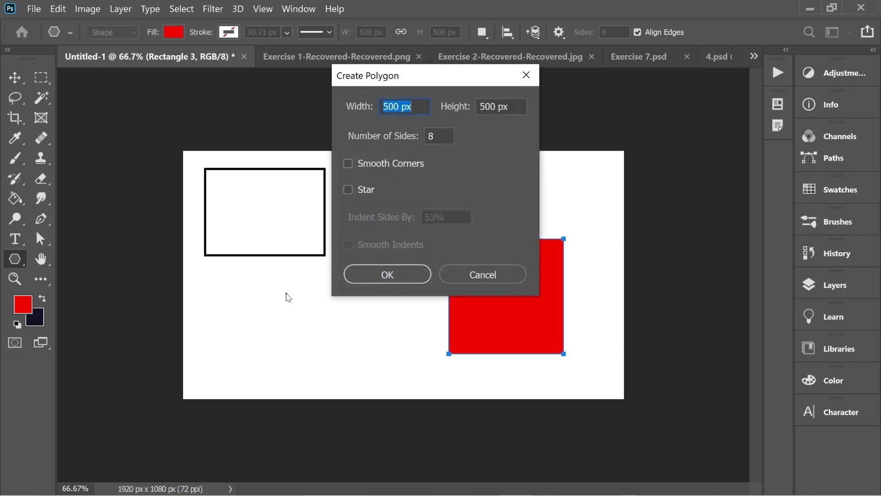
pyautogui.click(380, 140)
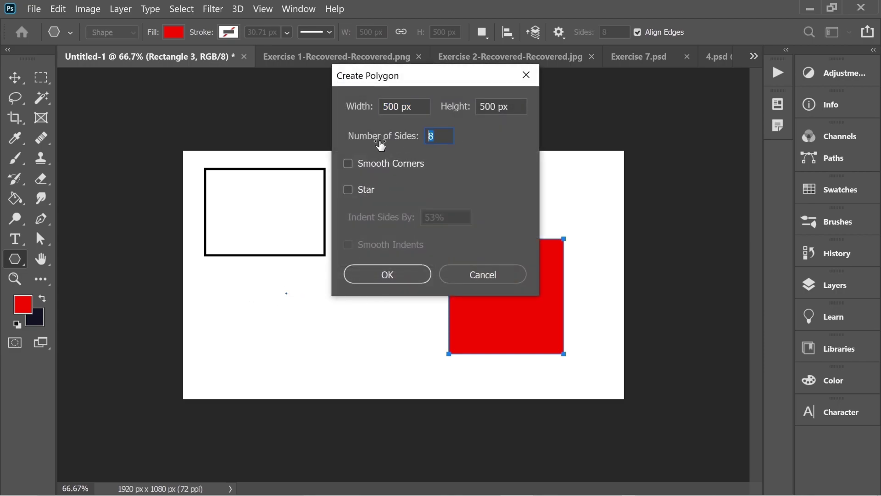
pyautogui.write('6')
pyautogui.click(387, 274)
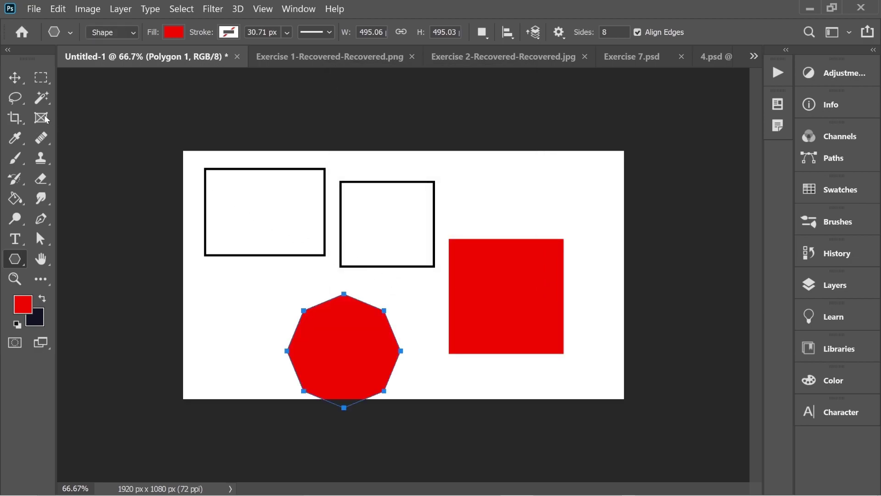
pyautogui.press('v')
pyautogui.moveTo(348, 352); pyautogui.dragTo(293, 341)
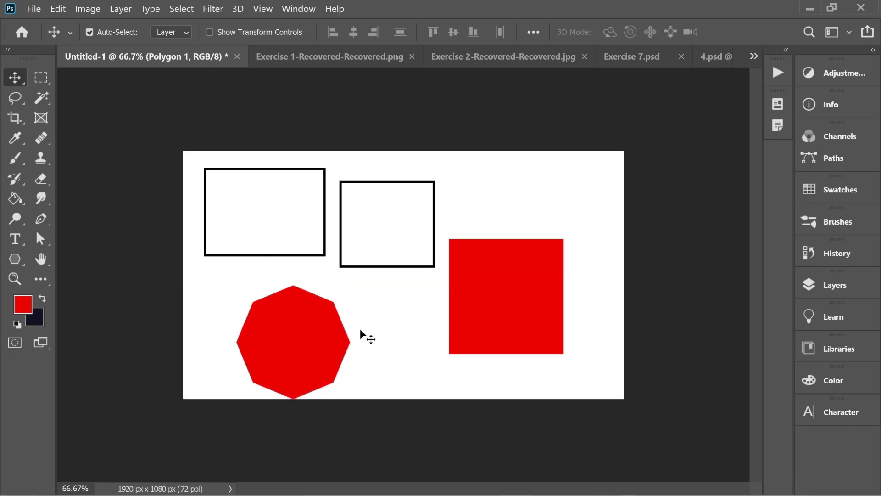
# - Show the document's layers and swap the foreground and background colors
pyautogui.click(832, 282)
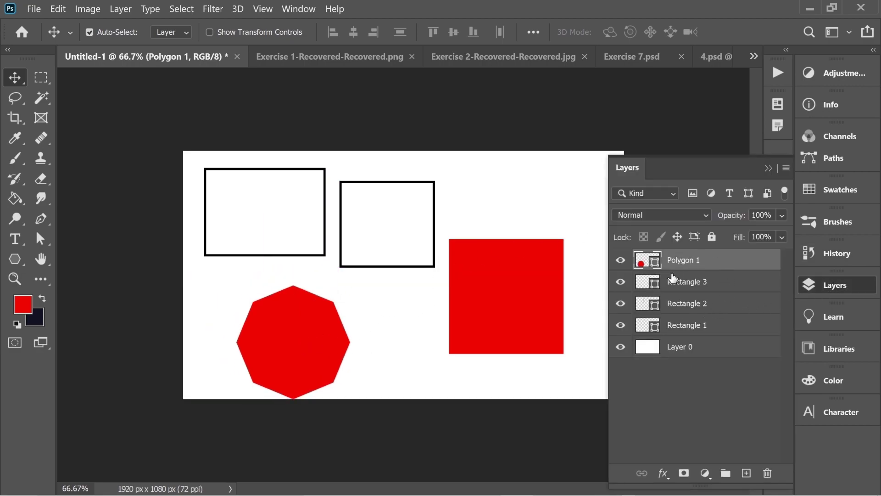
pyautogui.press('x')
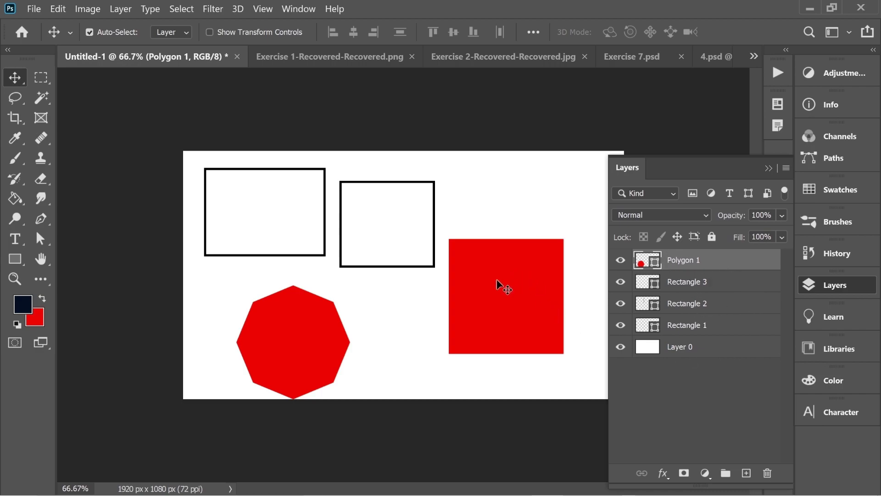
# - Try pasting a copy of the red square, undo the paste, and shift the original square slightly upward
pyautogui.click(499, 306)
pyautogui.moveTo(557, 285); pyautogui.dragTo(507, 196)
pyautogui.hotkey('ctrl', 'z')
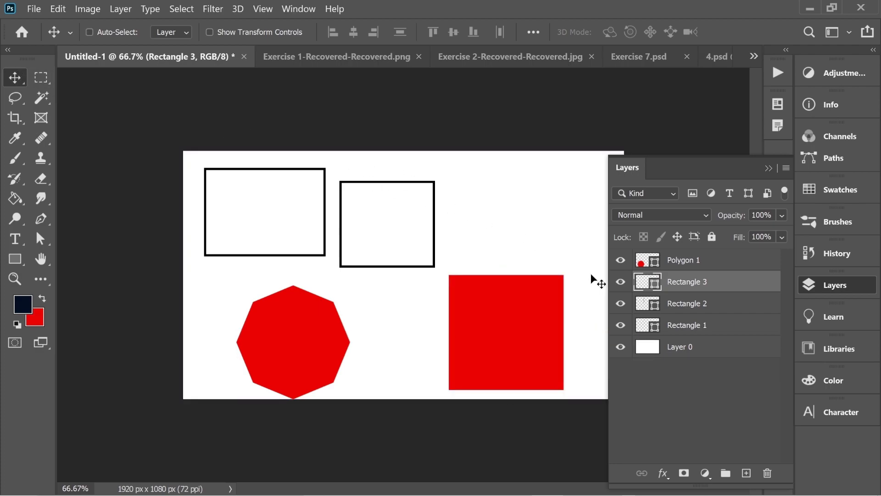
pyautogui.hotkey('ctrl', 'v')
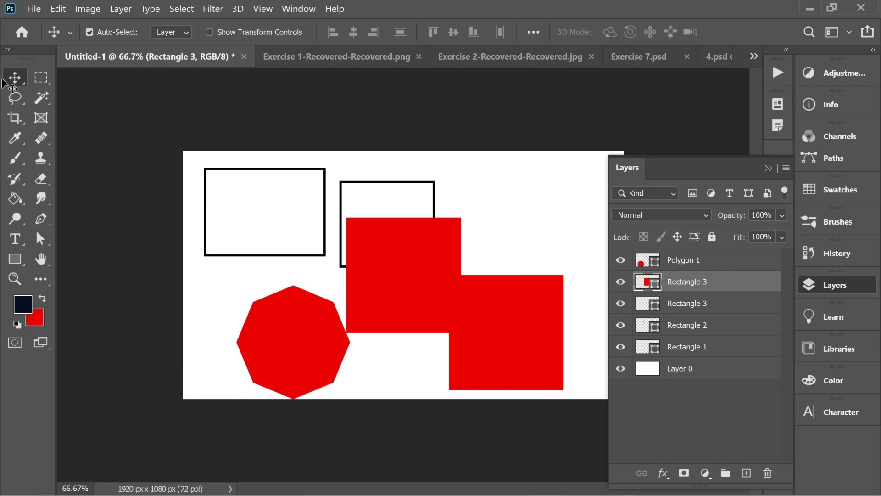
pyautogui.click(58, 9)
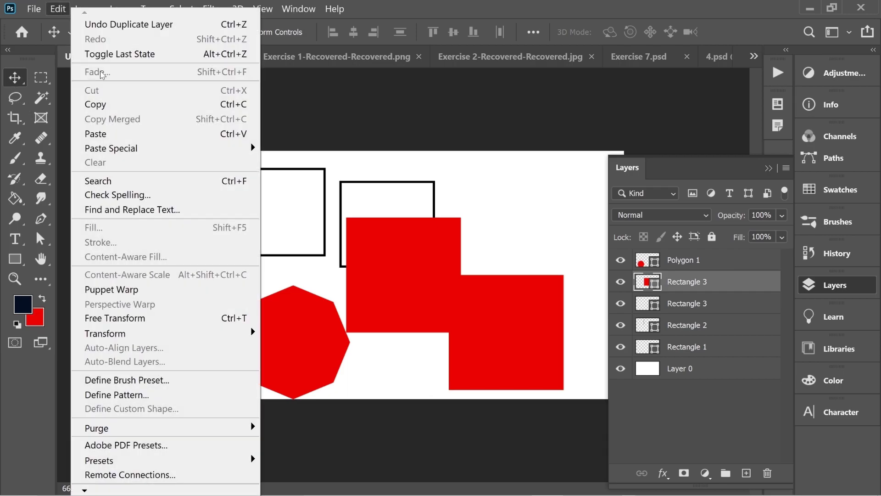
pyautogui.click(22, 80)
pyautogui.hotkey('ctrl', 'z')
pyautogui.moveTo(498, 327); pyautogui.dragTo(505, 308)
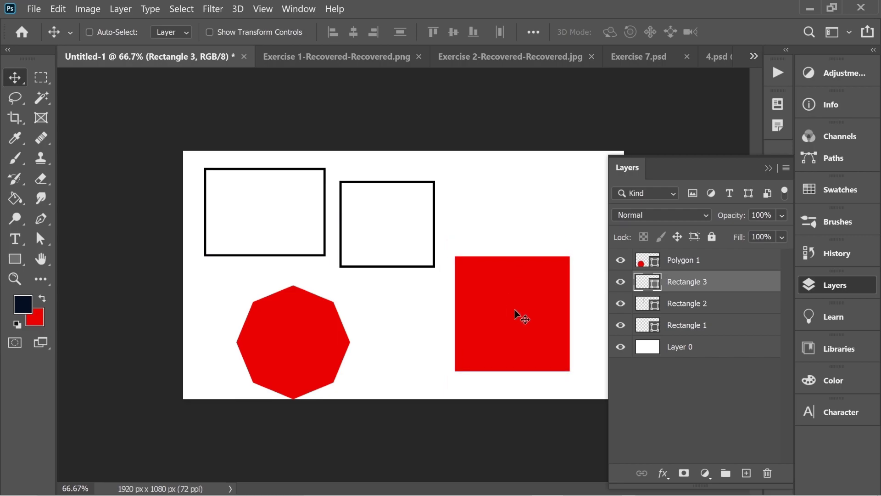
# - Try pasting a copy of the red square in place and moving the copy away, and undo both changes
pyautogui.click(58, 9)
pyautogui.moveTo(122, 154)
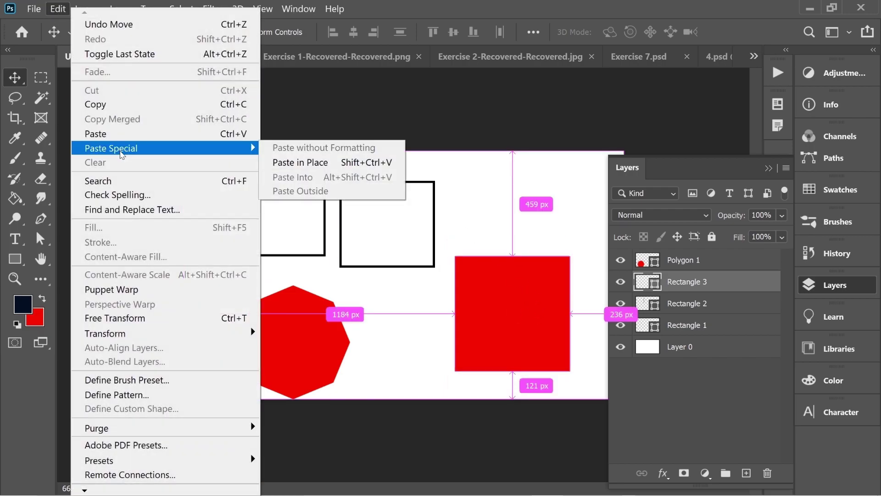
pyautogui.click(301, 163)
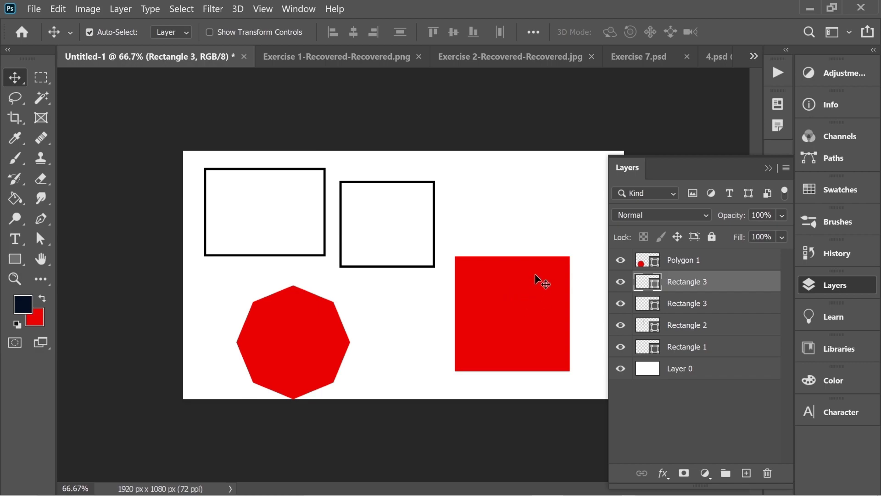
pyautogui.moveTo(523, 316); pyautogui.dragTo(352, 279)
pyautogui.hotkey('ctrl', 'z')
pyautogui.hotkey('ctrl', 'z')
# - Select the polygon's layer and view the drawing modes offered by the Rectangle tool
pyautogui.click(702, 303)
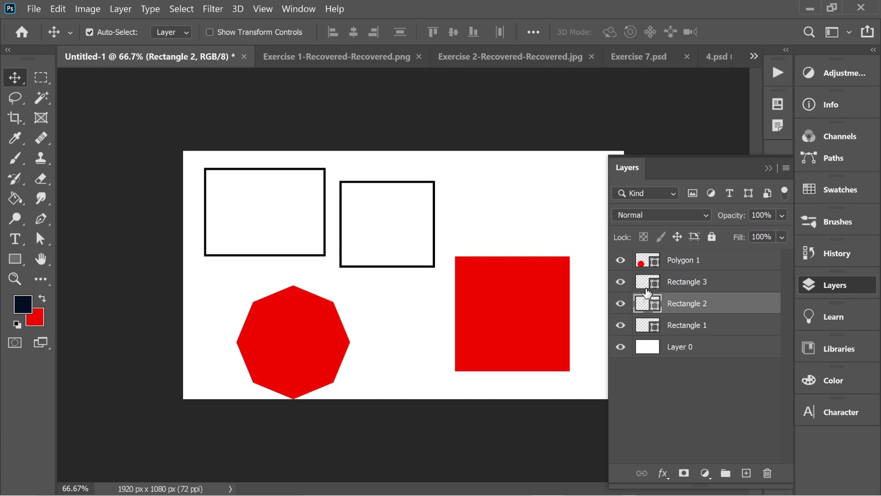
pyautogui.click(701, 263)
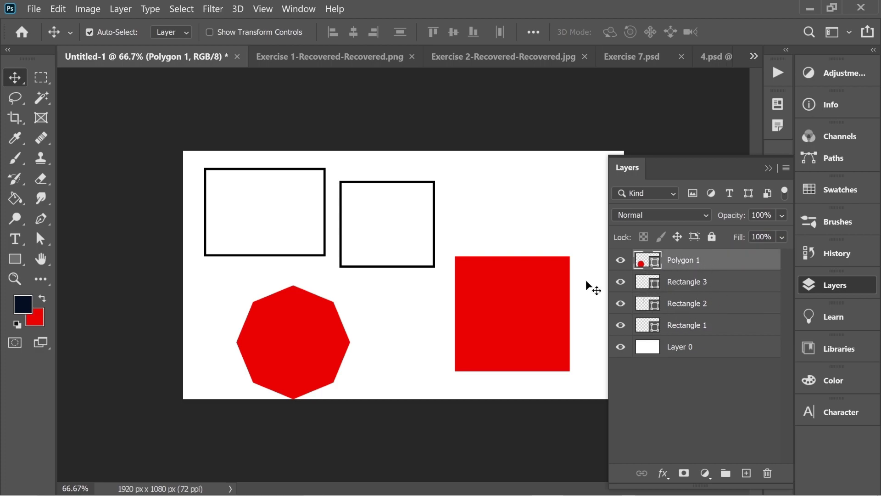
pyautogui.click(16, 259)
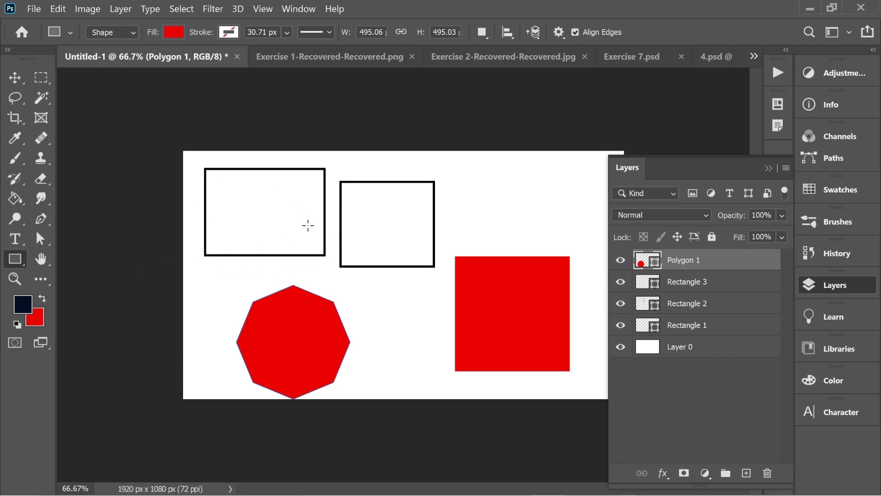
pyautogui.click(135, 35)
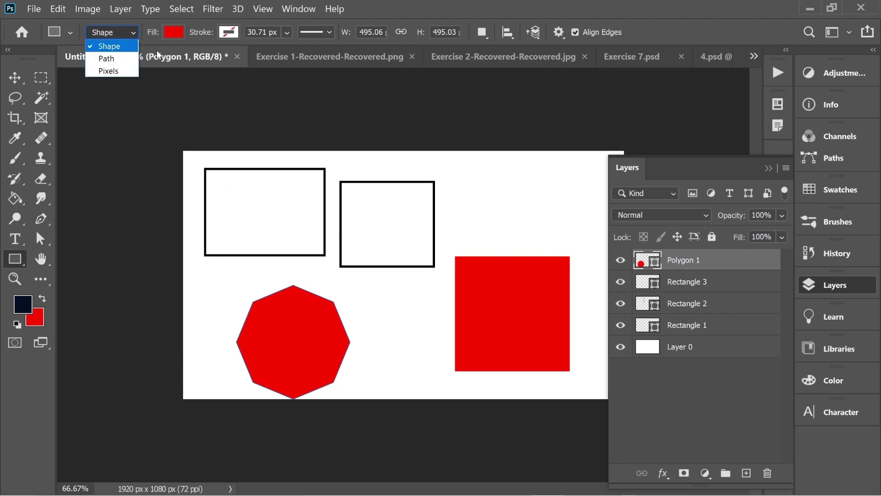
pyautogui.click(135, 36)
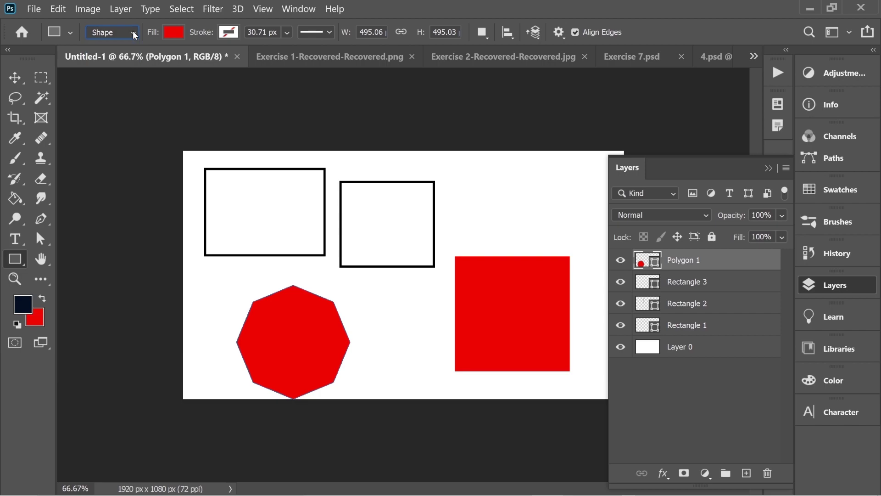
# - Apply Free Transform to the red square, undo a trial enlargement to 177.77%, and move the square higher on the canvas
pyautogui.click(22, 74)
pyautogui.moveTo(506, 284); pyautogui.dragTo(521, 294)
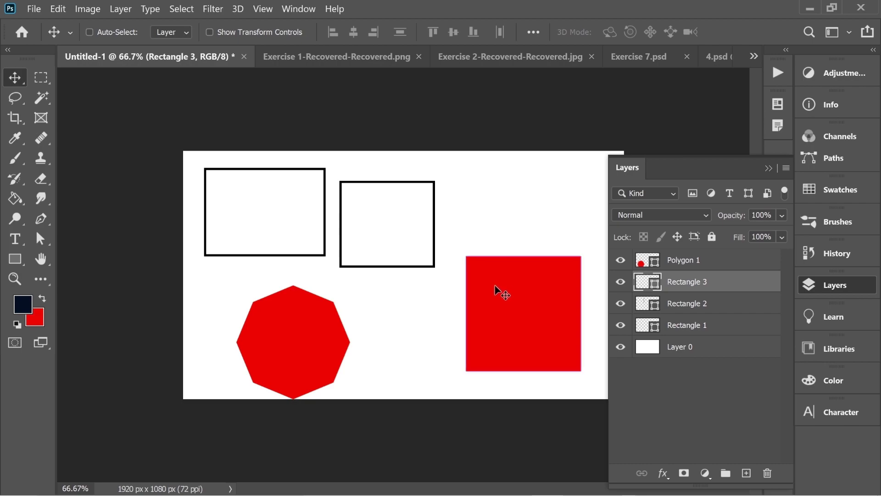
pyautogui.hotkey('ctrl', 't')
pyautogui.moveTo(466, 254); pyautogui.dragTo(377, 166)
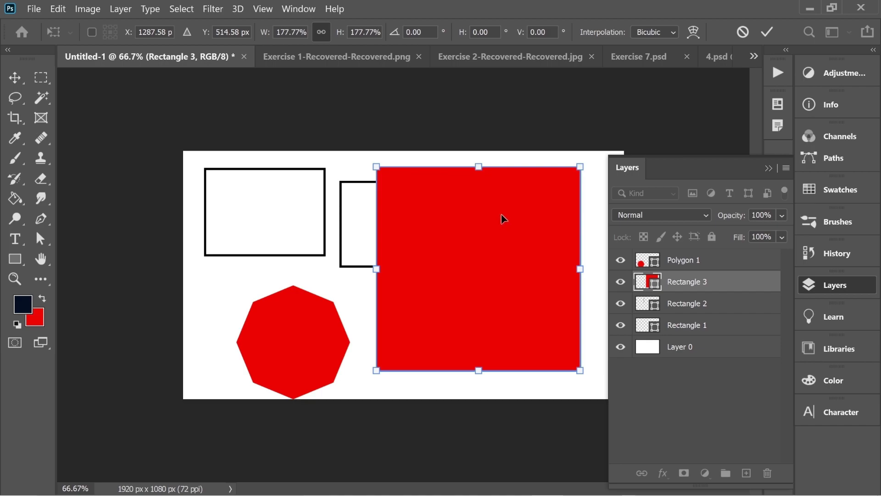
pyautogui.hotkey('ctrl', 'z')
pyautogui.moveTo(514, 284); pyautogui.dragTo(504, 264)
pyautogui.moveTo(529, 290); pyautogui.dragTo(511, 280)
pyautogui.press('Return')
# - Rasterize the Rectangle 3 layer and compare the Paint Bucket's availability on it and on the Rectangle 2 shape layer
pyautogui.rightClick(688, 282)
pyautogui.click(545, 233)
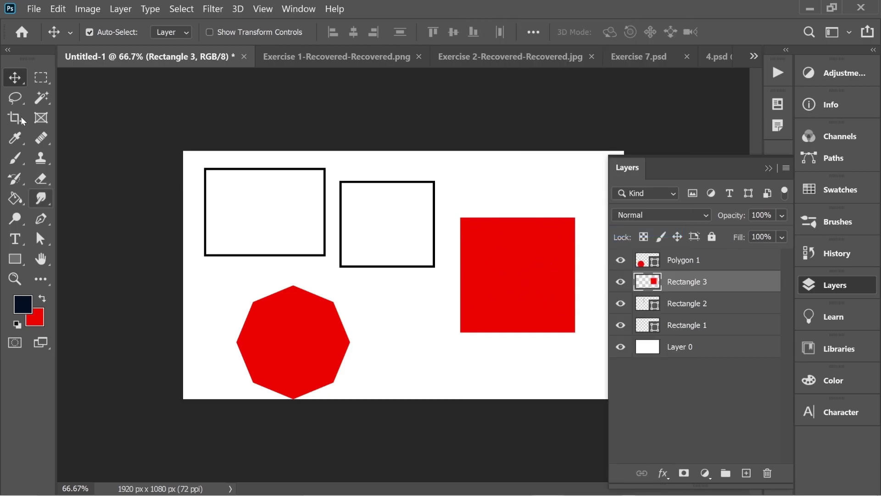
pyautogui.press('g')
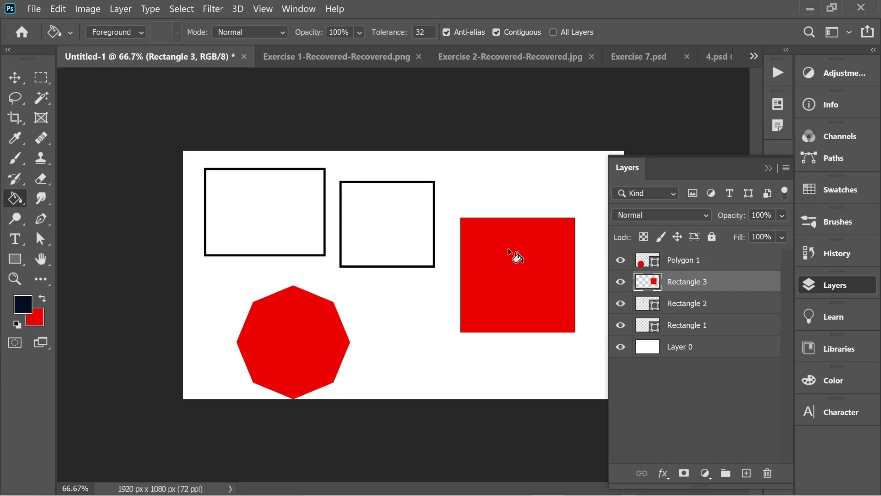
pyautogui.click(695, 304)
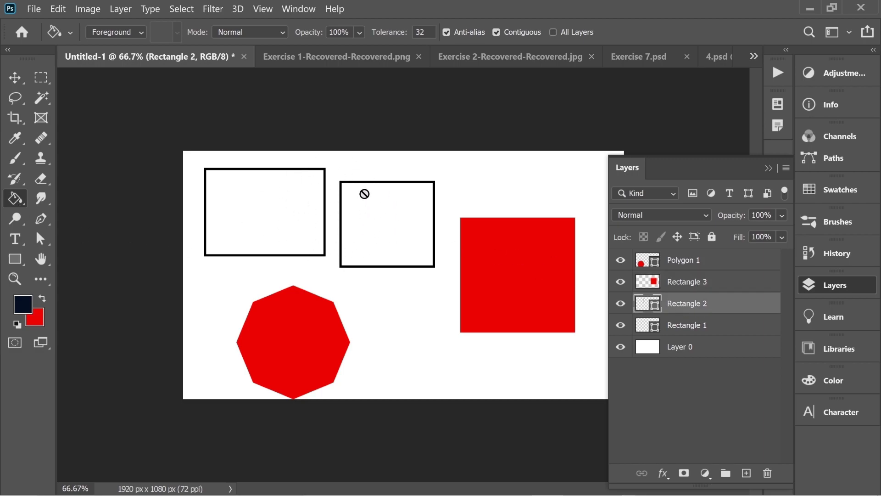
pyautogui.click(681, 288)
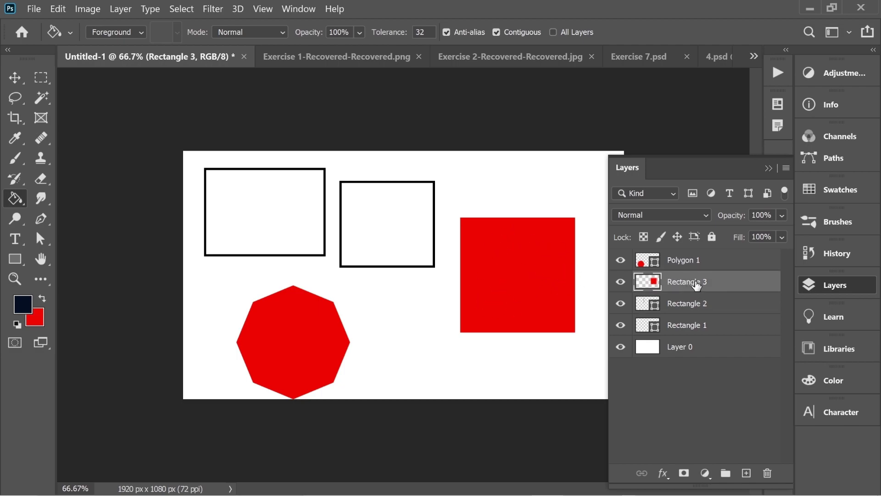
# - Set the foreground color to 27b9e9 and fill the rasterized square with it, undoing a trial fill of the surrounding area
pyautogui.click(30, 298)
pyautogui.write('27b9e9')
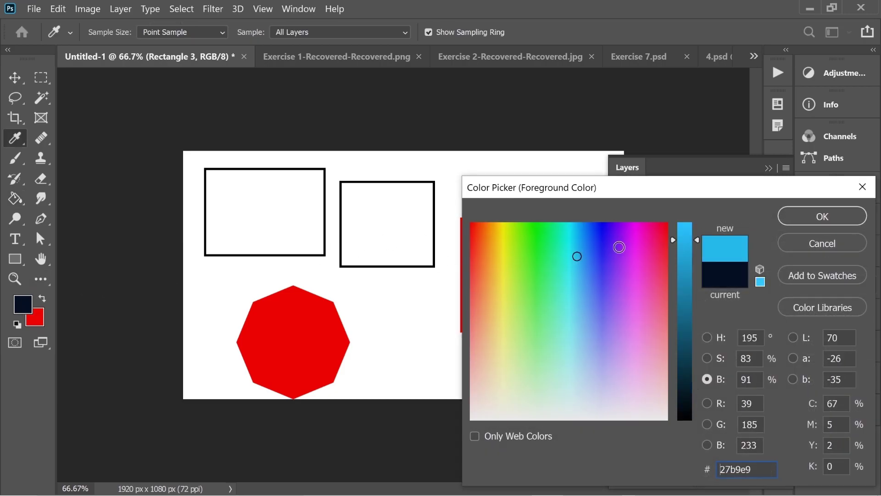
pyautogui.write('g')
pyautogui.click(805, 212)
pyautogui.click(498, 246)
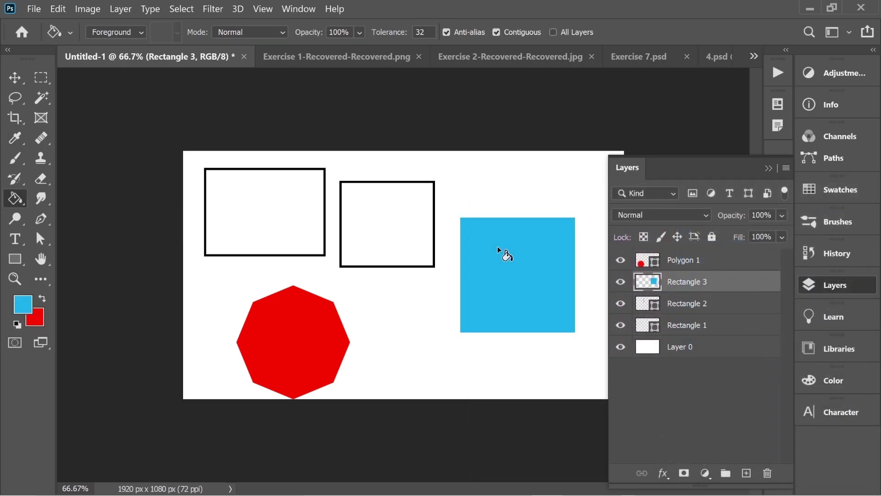
pyautogui.click(403, 240)
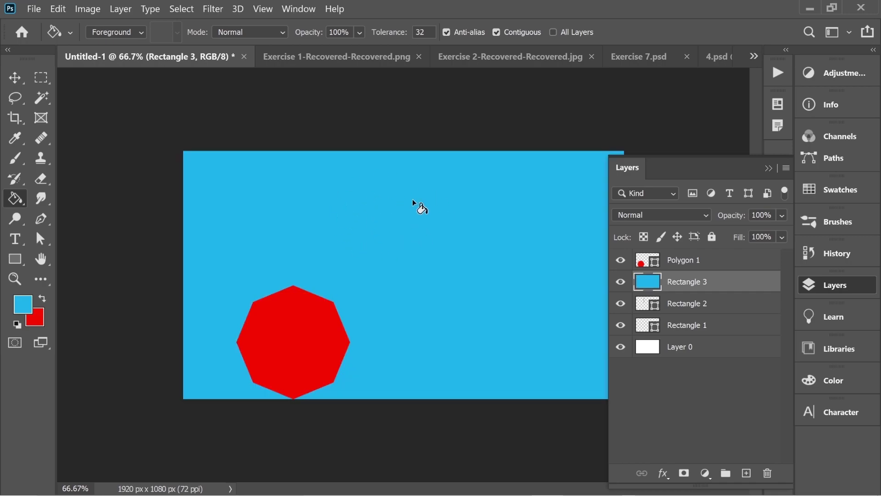
pyautogui.hotkey('ctrl', 'z')
# - Rasterize the Rectangle 2 layer and fill the inside of its outline with the blue foreground color
pyautogui.click(684, 303)
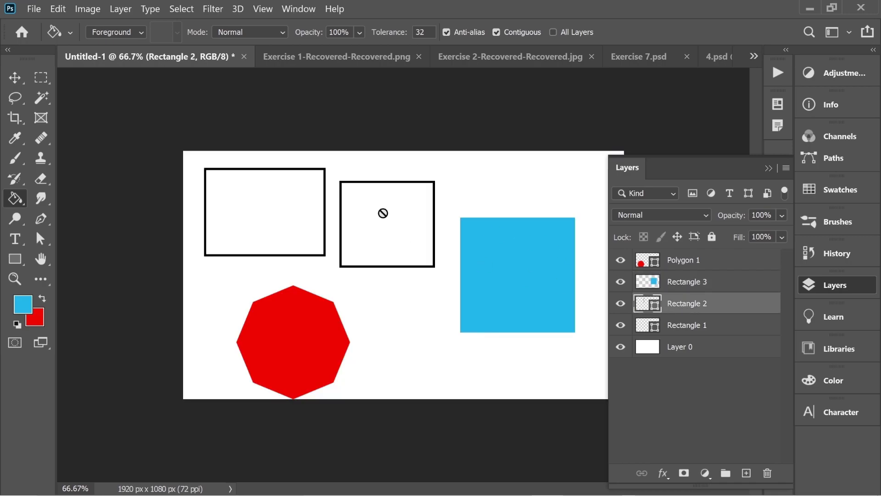
pyautogui.click(22, 79)
pyautogui.rightClick(678, 313)
pyautogui.click(495, 228)
pyautogui.press('g')
pyautogui.click(396, 223)
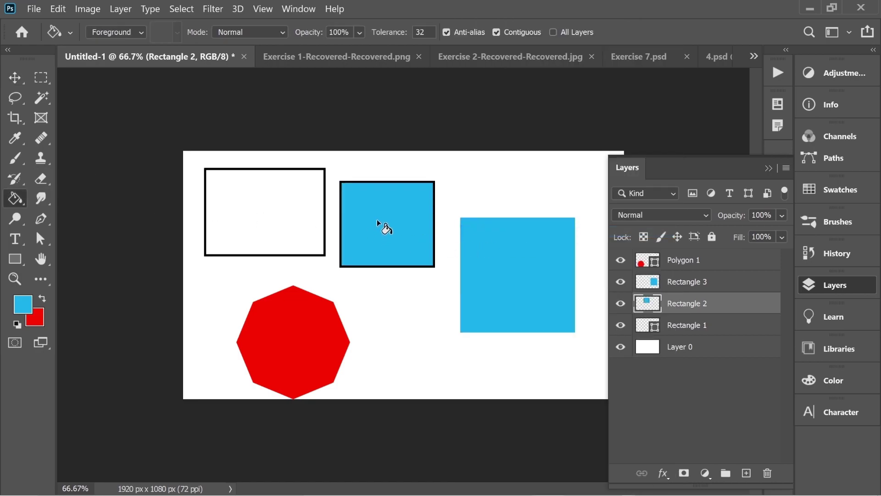
# - Delete the polygon layer and all three rectangle layers, keeping only Layer 0
pyautogui.click(692, 260)
pyautogui.press('Delete')
pyautogui.press('Delete')
pyautogui.press('Delete')
pyautogui.press('Delete')
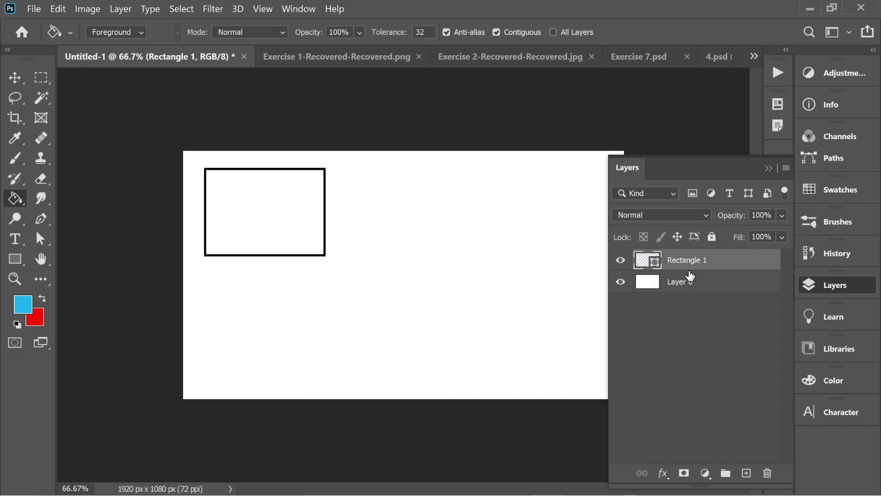
# - Draw a closed, irregular straight-sided outline of eleven points, about 1456 × 771 px, across the canvas with the Pen tool in Shape mode
pyautogui.click(40, 219)
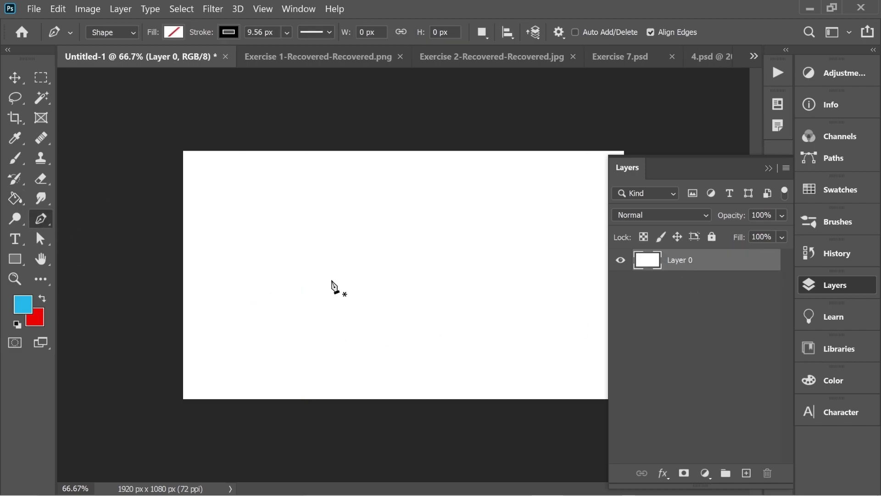
pyautogui.click(126, 36)
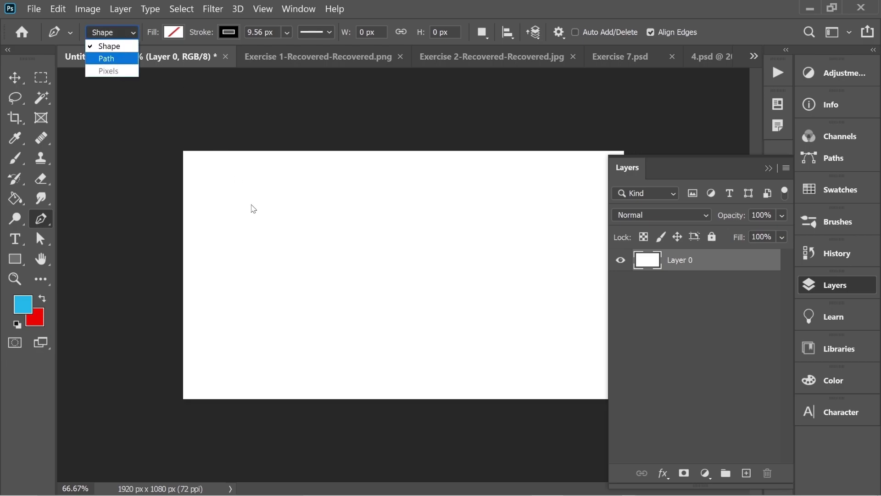
pyautogui.click(113, 45)
pyautogui.click(243, 273)
pyautogui.click(425, 171)
pyautogui.click(536, 215)
pyautogui.click(549, 303)
pyautogui.click(402, 345)
pyautogui.click(389, 263)
pyautogui.click(315, 330)
pyautogui.click(243, 348)
pyautogui.click(215, 309)
pyautogui.click(275, 302)
pyautogui.click(232, 290)
pyautogui.click(243, 273)
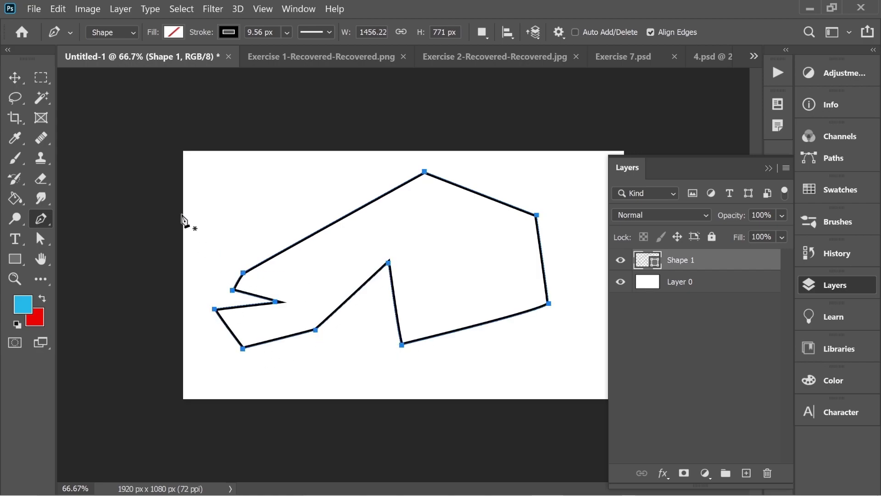
# - Fill the pen-drawn shape with solid dark red
pyautogui.click(177, 33)
pyautogui.click(202, 112)
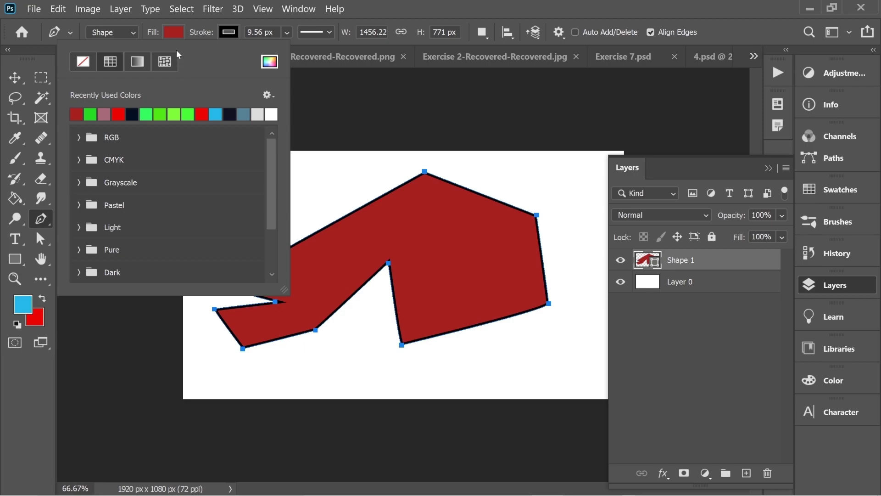
pyautogui.click(189, 29)
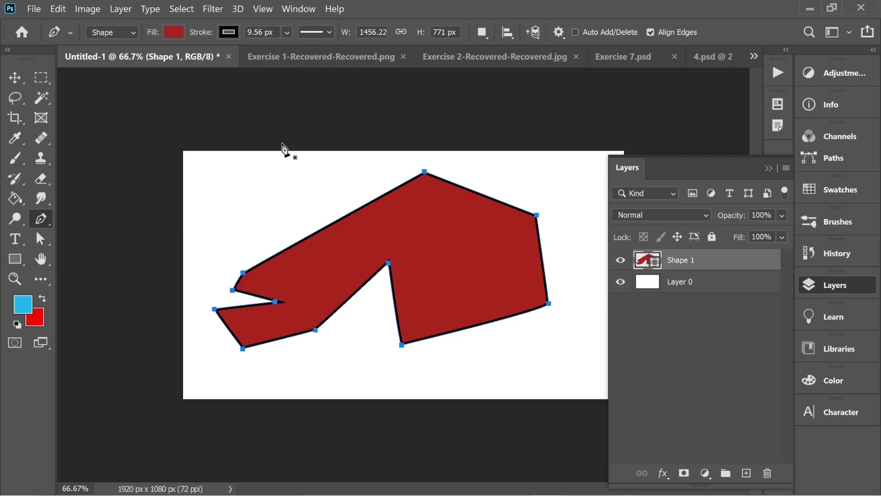
# - Move the shape's inner notch point down below the outline and pull its lower-right corner point outward
pyautogui.click(40, 239)
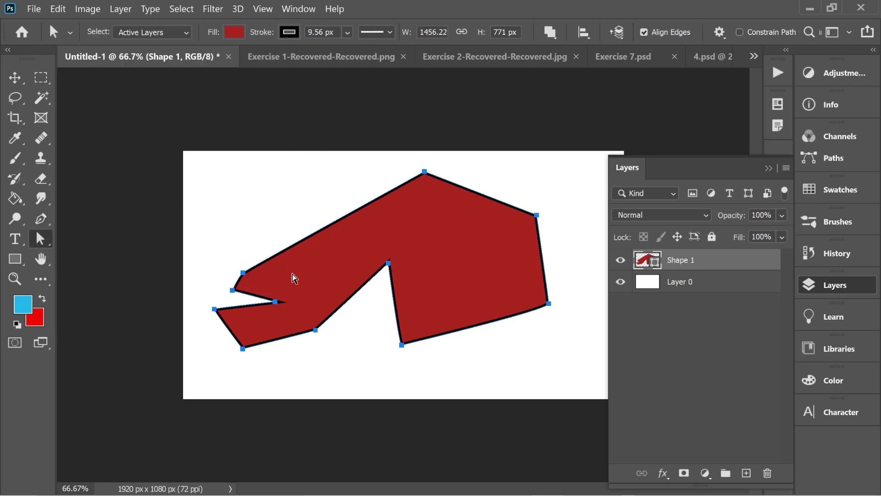
pyautogui.click(381, 299)
pyautogui.click(388, 265)
pyautogui.moveTo(389, 262); pyautogui.dragTo(438, 373)
pyautogui.moveTo(549, 304); pyautogui.dragTo(588, 287)
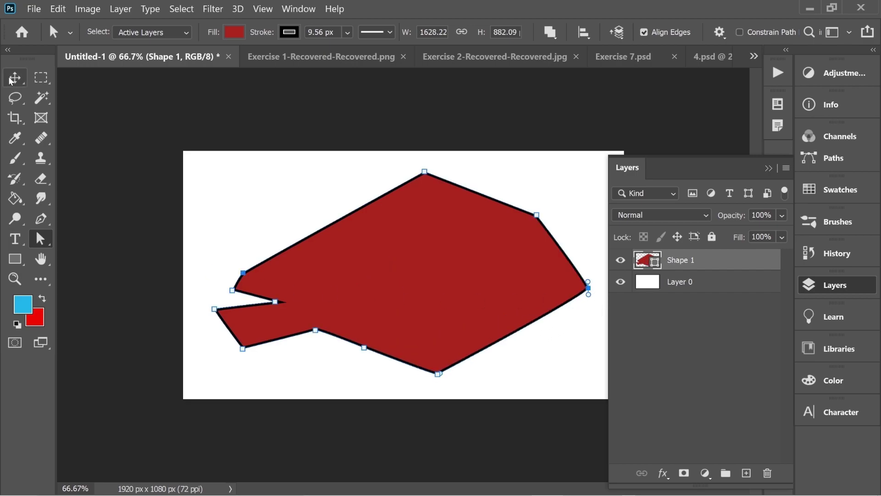
# - Undo the point moves, the red fill and the later pen points, back to the first straight segment
pyautogui.hotkey('ctrl', 'z')
pyautogui.hotkey('ctrl', 'z')
pyautogui.hotkey('ctrl', 'z')
pyautogui.hotkey('ctrl', 'z')
pyautogui.hotkey('ctrl', 'z')
pyautogui.hotkey('ctrl', 'z')
pyautogui.hotkey('ctrl', 'z')
pyautogui.hotkey('ctrl', 'z')
pyautogui.hotkey('ctrl', 'z')
pyautogui.hotkey('ctrl', 'z')
pyautogui.hotkey('ctrl', 'z')
pyautogui.hotkey('ctrl', 'z')
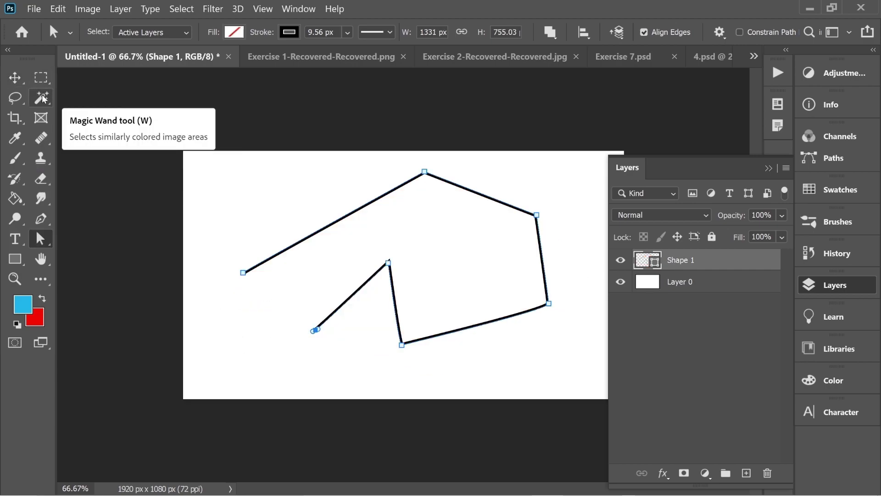
# - Continue the open outline from its upper end with two straight segments and one deep downward-bulging curved segment using the Pen tool
pyautogui.click(41, 219)
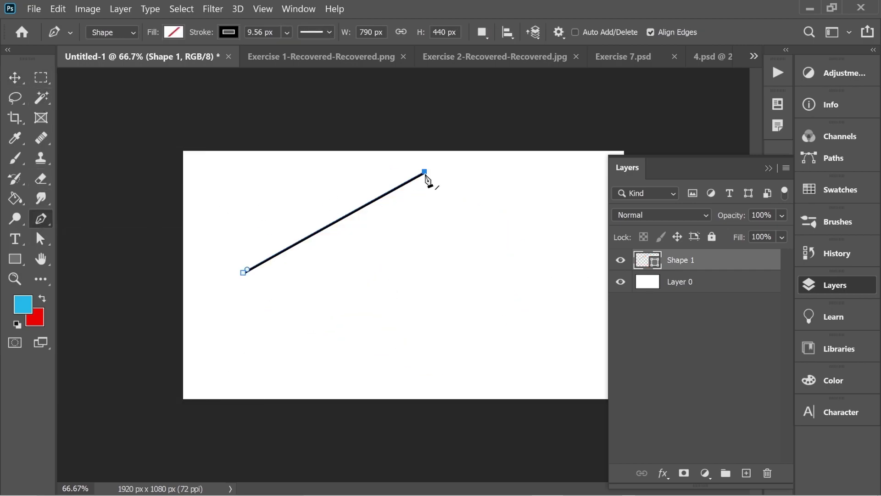
pyautogui.click(424, 172)
pyautogui.click(569, 195)
pyautogui.click(502, 296)
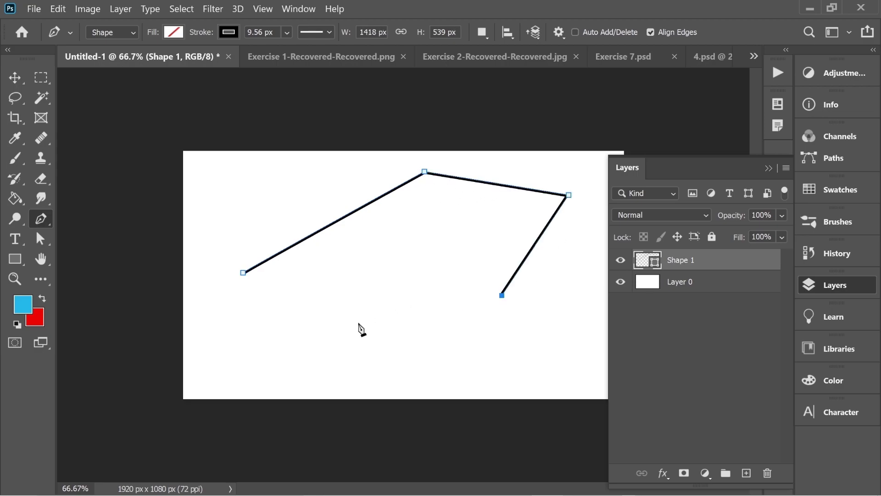
pyautogui.click(336, 306)
pyautogui.moveTo(333, 306); pyautogui.dragTo(238, 218)
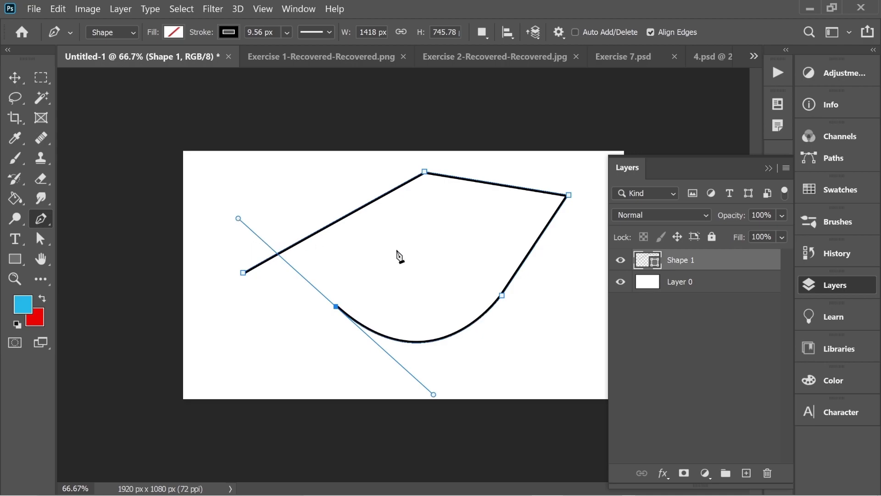
# - Remove the curve's outgoing handle and close the outline with straight segments through six more points, about 1495 × 849 px overall
pyautogui.click(437, 233)
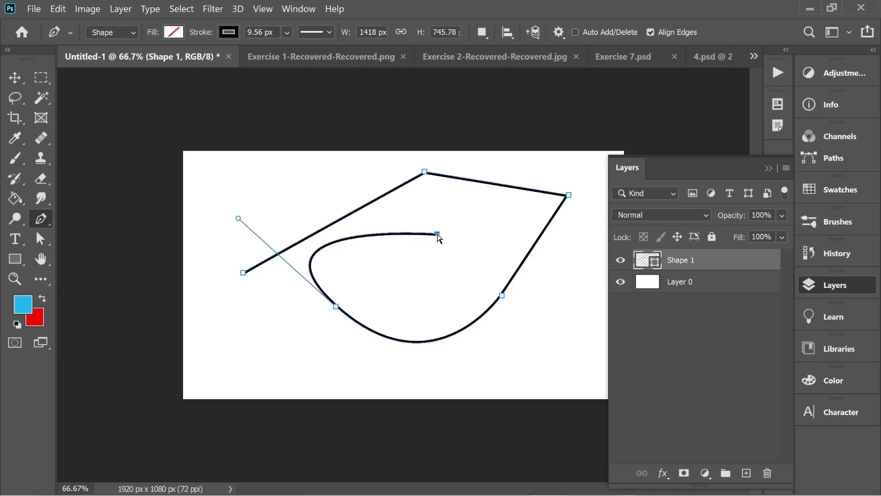
pyautogui.hotkey('ctrl', 'z')
pyautogui.click(337, 307)
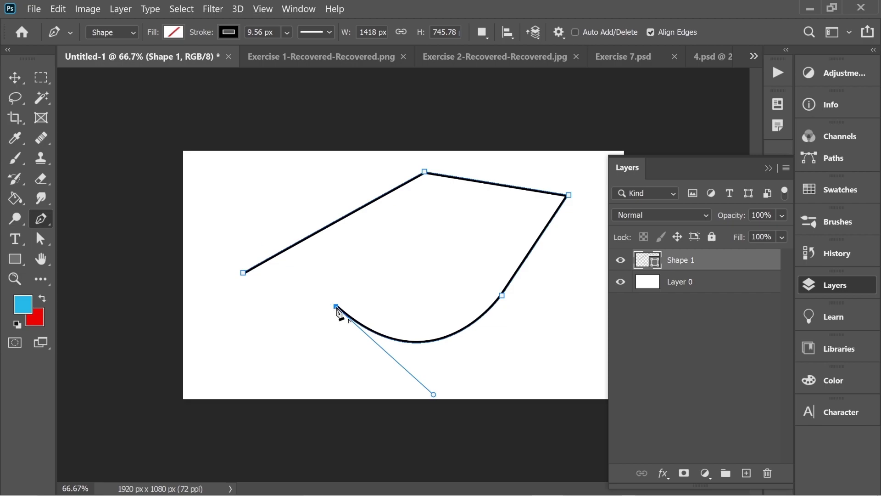
pyautogui.click(408, 232)
pyautogui.click(327, 275)
pyautogui.click(294, 344)
pyautogui.click(362, 355)
pyautogui.click(251, 366)
pyautogui.click(226, 303)
pyautogui.click(243, 272)
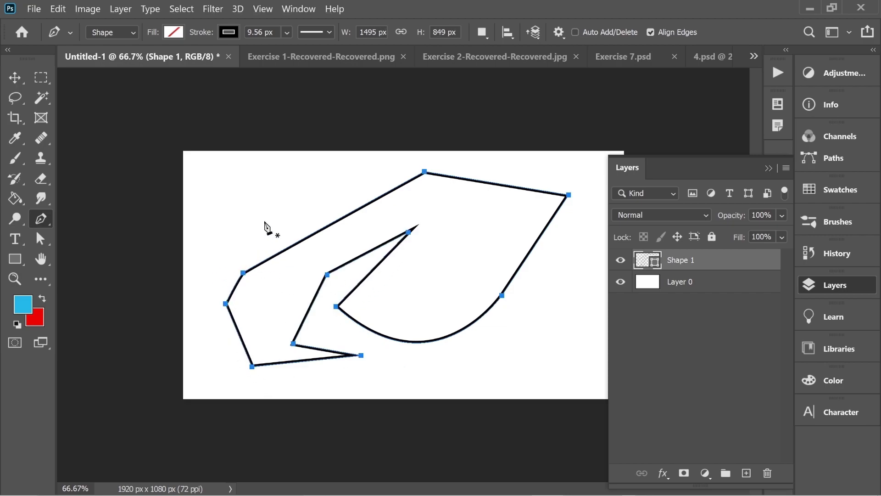
# - Fill the closed pen-drawn shape with solid slate blue
pyautogui.click(177, 33)
pyautogui.click(243, 115)
pyautogui.click(175, 35)
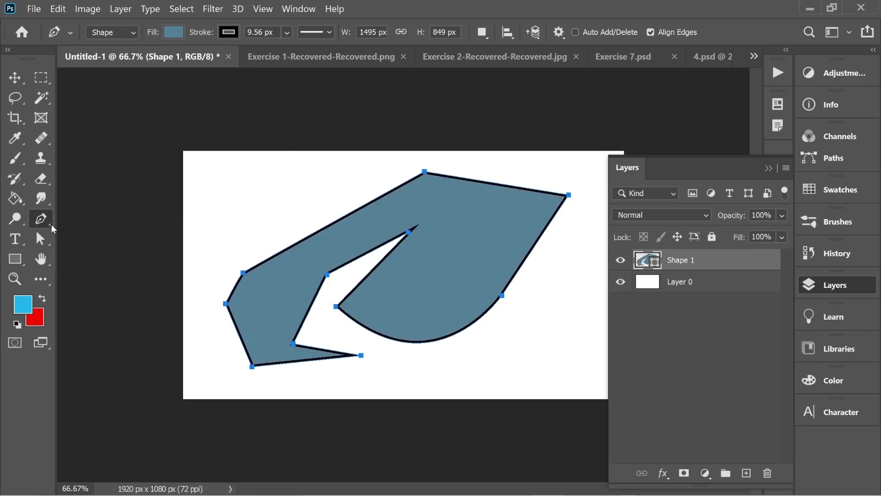
# - Remove the five anchor points on the left and lower-left part of the shape with the Delete Anchor Point tool
pyautogui.rightClick(48, 225)
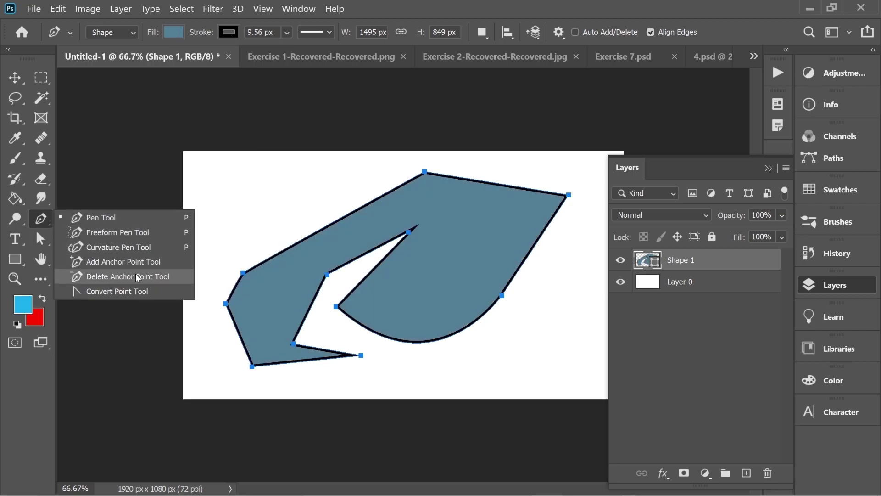
pyautogui.click(158, 276)
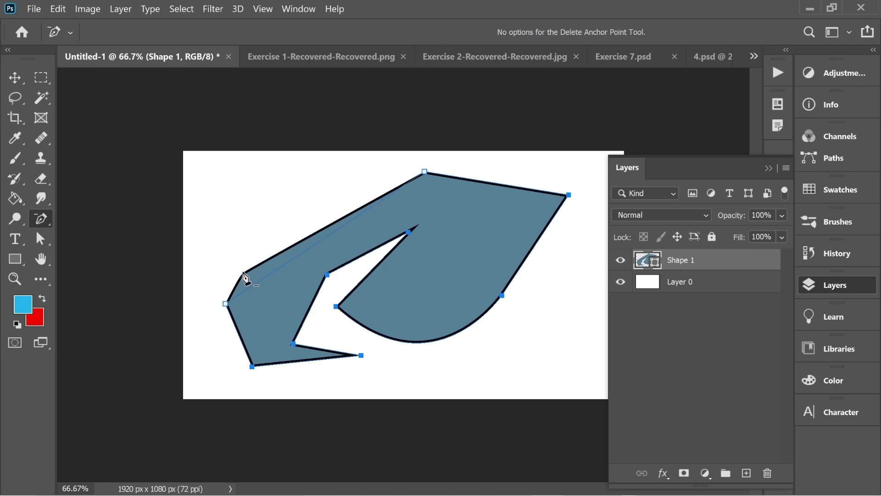
pyautogui.click(243, 272)
pyautogui.click(226, 305)
pyautogui.click(253, 367)
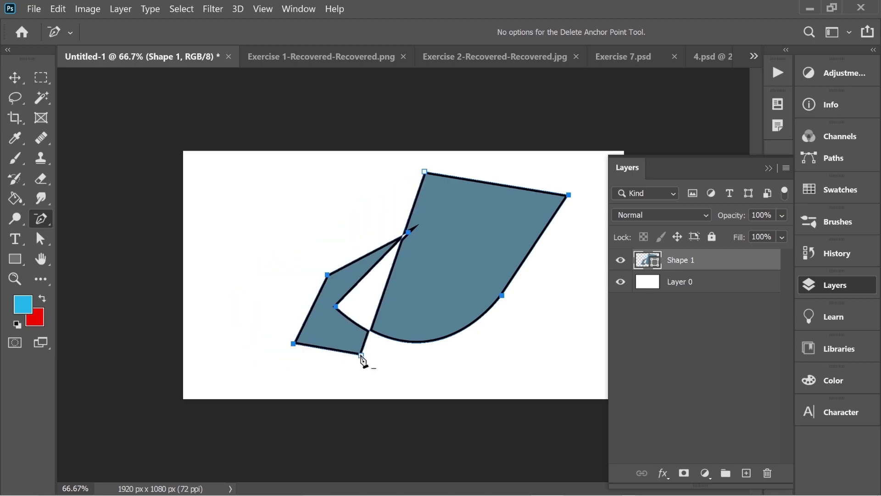
pyautogui.click(361, 355)
pyautogui.click(294, 344)
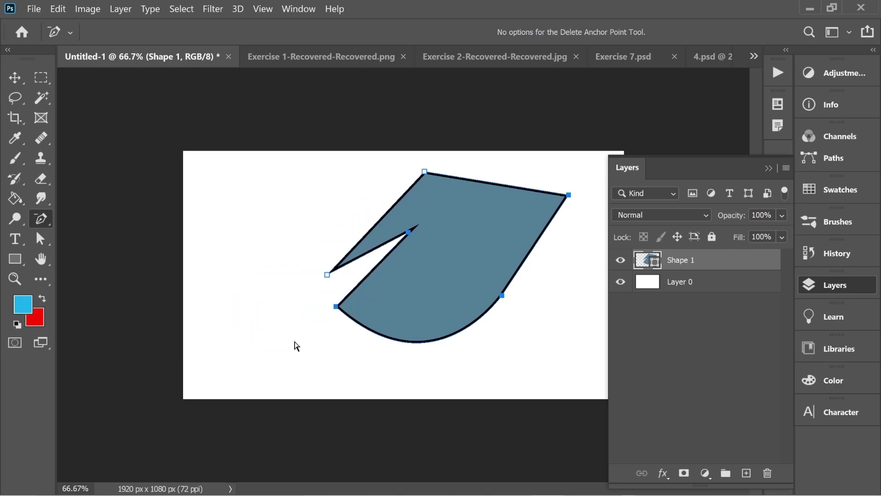
# - Add four anchor points, one each on the shape's left diagonal, top edge, right edge and bottom curve
pyautogui.rightClick(43, 219)
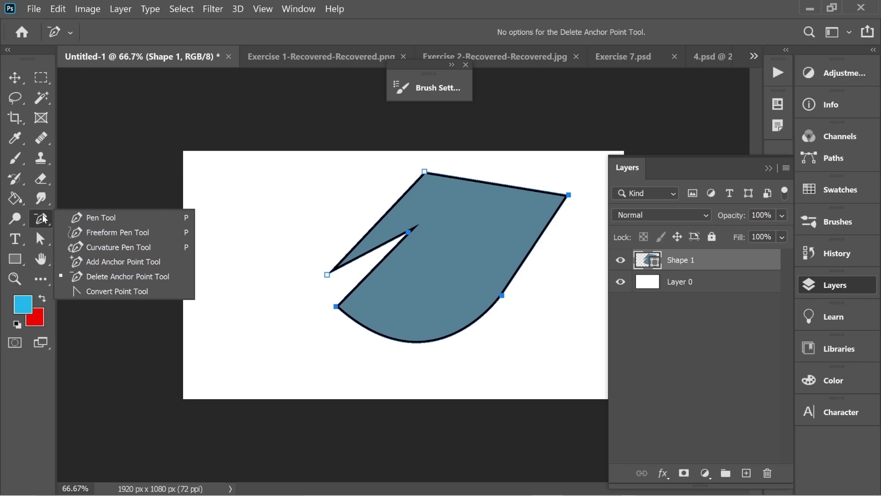
pyautogui.click(145, 262)
pyautogui.click(366, 234)
pyautogui.click(482, 181)
pyautogui.click(531, 251)
pyautogui.click(424, 342)
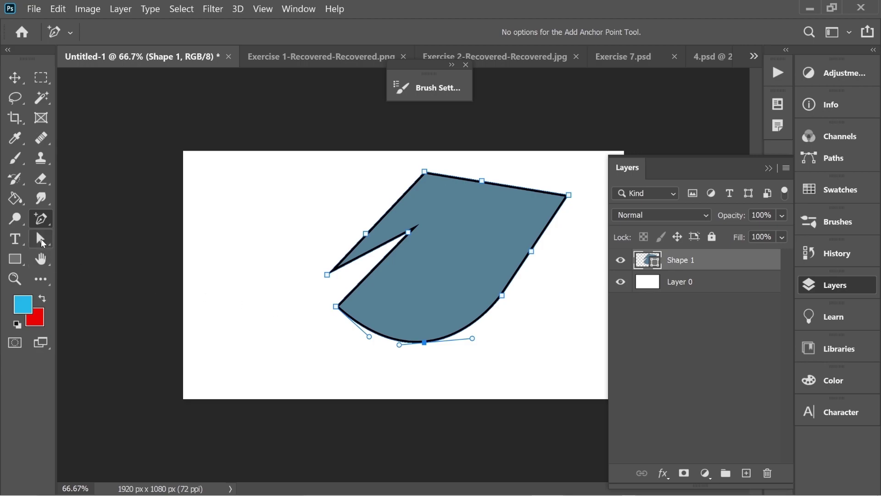
# - Pull the new point on the left diagonal outward and adjust its handle to form a rounded left lobe
pyautogui.click(40, 238)
pyautogui.moveTo(366, 233); pyautogui.dragTo(230, 305)
pyautogui.moveTo(268, 162); pyautogui.dragTo(326, 150)
# - Deselect the path and delete the Shape 1 layer, leaving only Layer 0
pyautogui.click(177, 269)
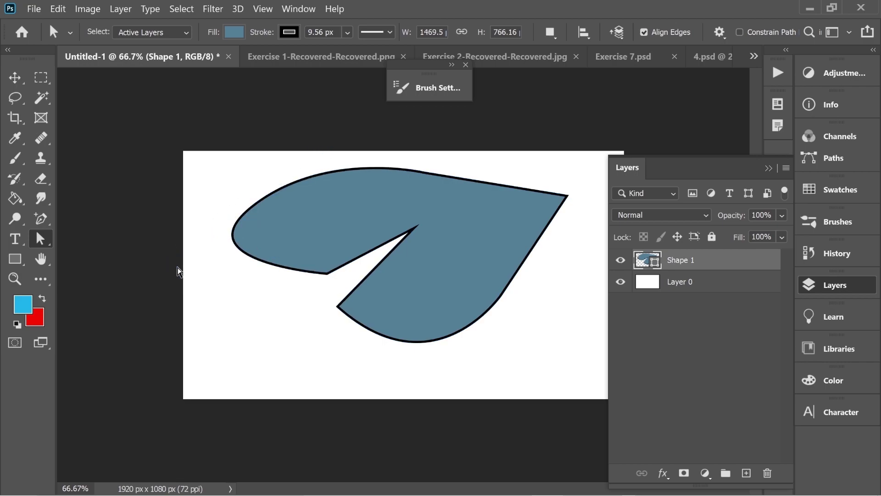
pyautogui.press('Delete')
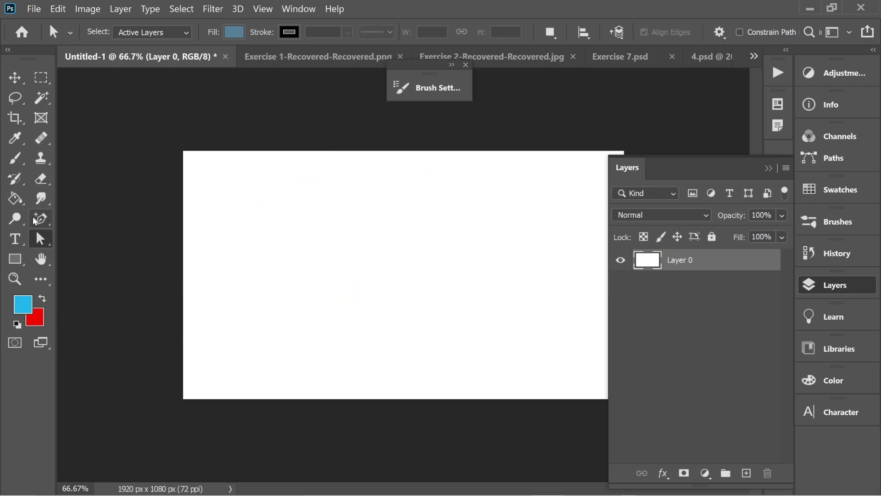
# - Draw a closed, mostly straight-sided C-shaped path of seventeen points across the canvas with the Pen tool in Path mode
pyautogui.click(48, 224)
pyautogui.rightClick(48, 224)
pyautogui.click(102, 214)
pyautogui.click(131, 42)
pyautogui.click(112, 57)
pyautogui.click(222, 252)
pyautogui.click(404, 179)
pyautogui.click(505, 209)
pyautogui.click(545, 268)
pyautogui.click(492, 343)
pyautogui.click(334, 347)
pyautogui.click(227, 340)
pyautogui.moveTo(223, 299); pyautogui.dragTo(232, 298)
pyautogui.click(387, 304)
pyautogui.moveTo(442, 256); pyautogui.dragTo(440, 241)
pyautogui.click(409, 217)
pyautogui.click(339, 262)
pyautogui.click(293, 275)
pyautogui.moveTo(220, 273); pyautogui.dragTo(200, 253)
pyautogui.click(205, 229)
pyautogui.click(220, 248)
pyautogui.click(222, 252)
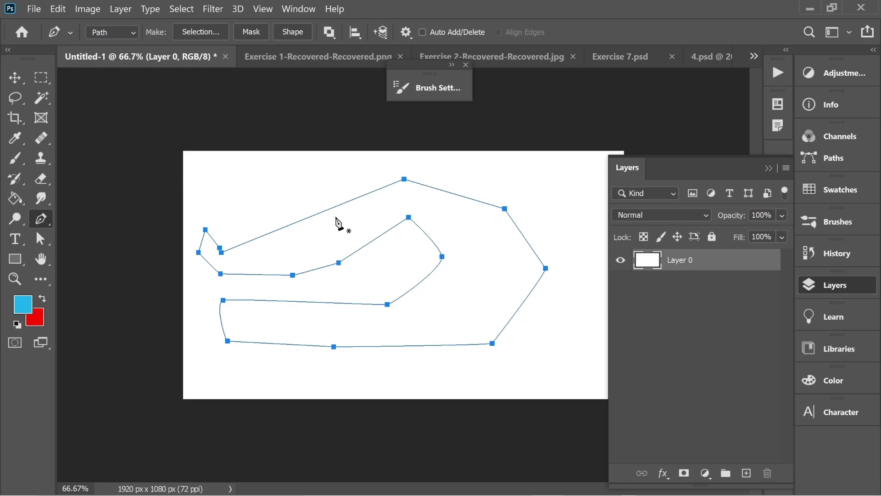
# - Fill the path with a custom bright cyan color in Normal mode at 100% opacity
pyautogui.rightClick(305, 229)
pyautogui.click(330, 249)
pyautogui.click(391, 103)
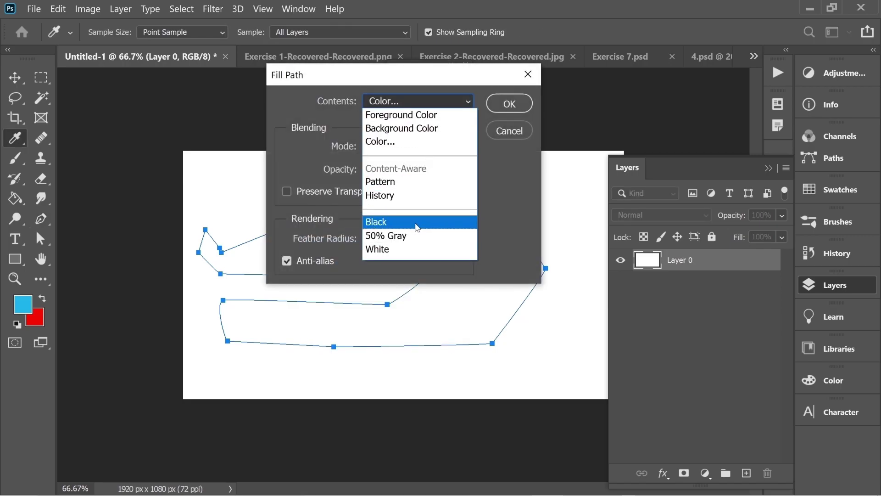
pyautogui.click(395, 142)
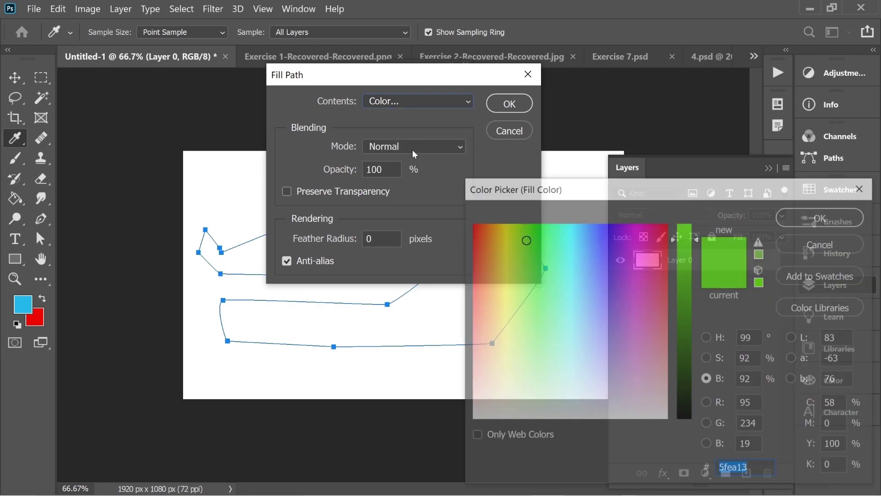
pyautogui.press('Return')
pyautogui.click(508, 103)
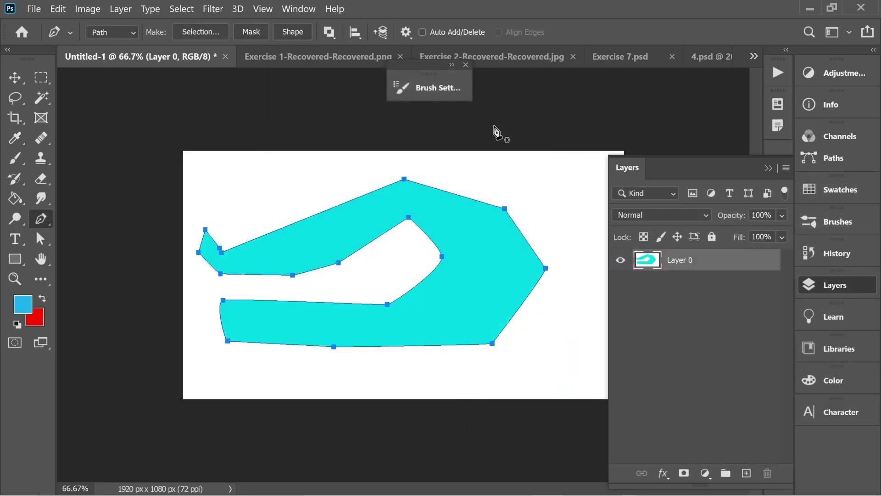
# - Stroke the path with the Brush tool, leaving Simulate Pressure off
pyautogui.rightClick(301, 226)
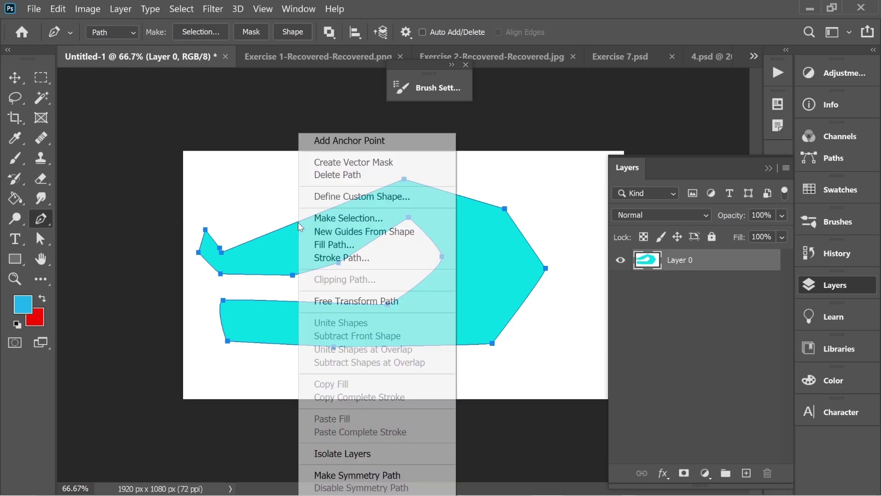
pyautogui.click(335, 256)
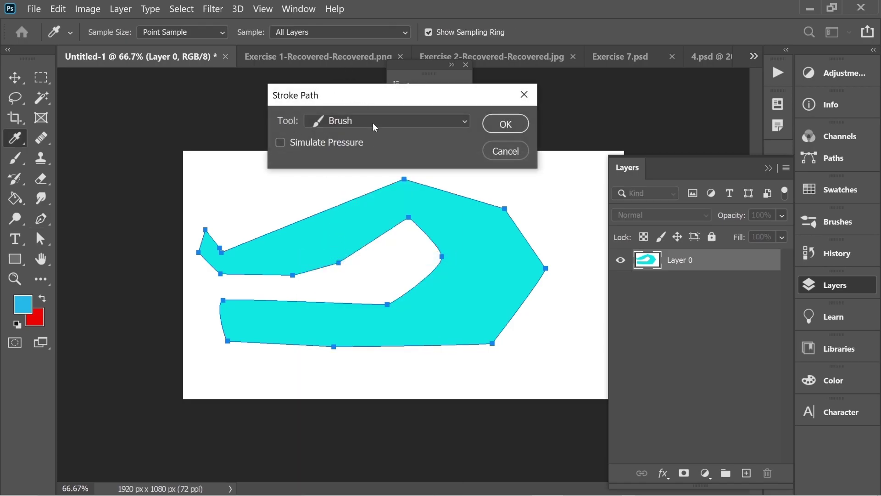
pyautogui.click(501, 126)
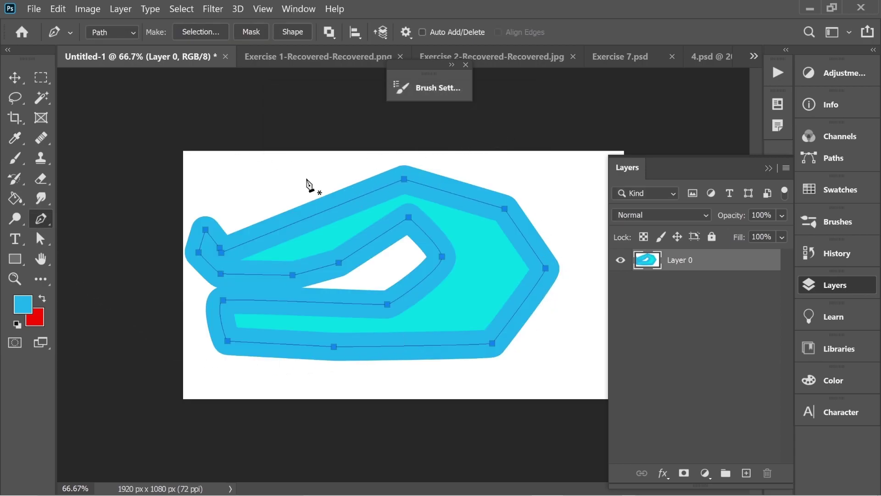
# - Paint a thick blue stroke in the upper-left blank area and a curved one right of the outline with the 123 px hard brush
pyautogui.click(15, 158)
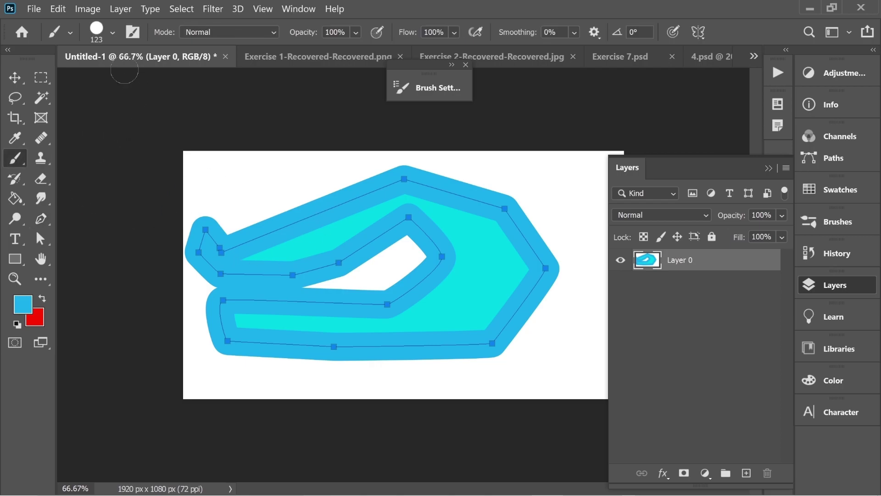
pyautogui.click(93, 40)
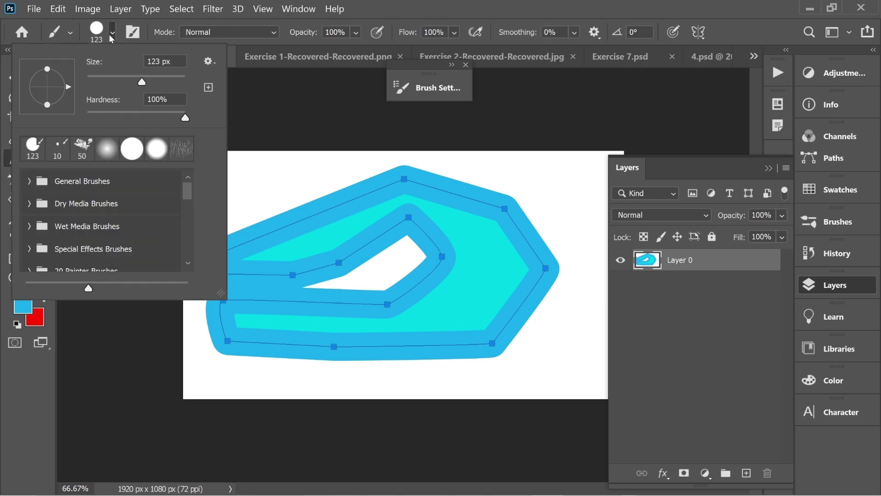
pyautogui.click(275, 177)
pyautogui.moveTo(275, 178)
pyautogui.mouseDown()
pyautogui.moveTo(236, 185)
pyautogui.moveTo(294, 178)
pyautogui.moveTo(203, 178)
pyautogui.mouseUp()
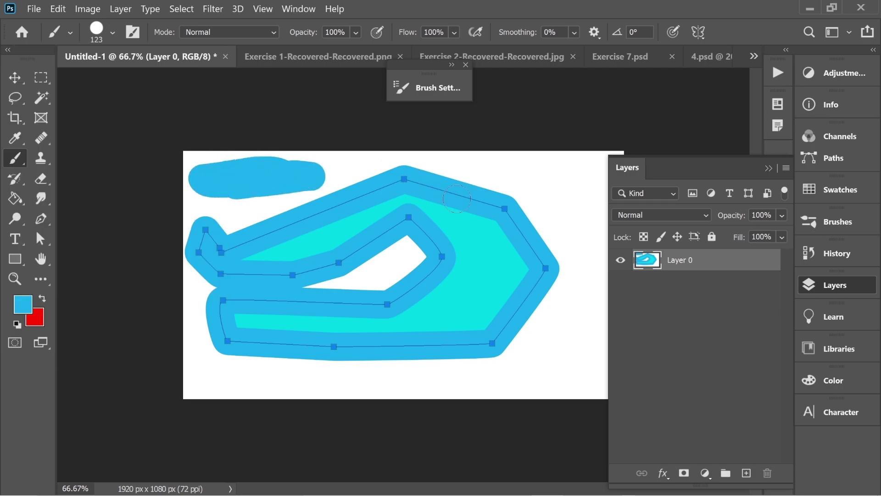
pyautogui.moveTo(534, 186)
pyautogui.mouseDown()
pyautogui.moveTo(571, 203)
pyautogui.moveTo(592, 258)
pyautogui.moveTo(587, 334)
pyautogui.moveTo(559, 362)
pyautogui.mouseUp()
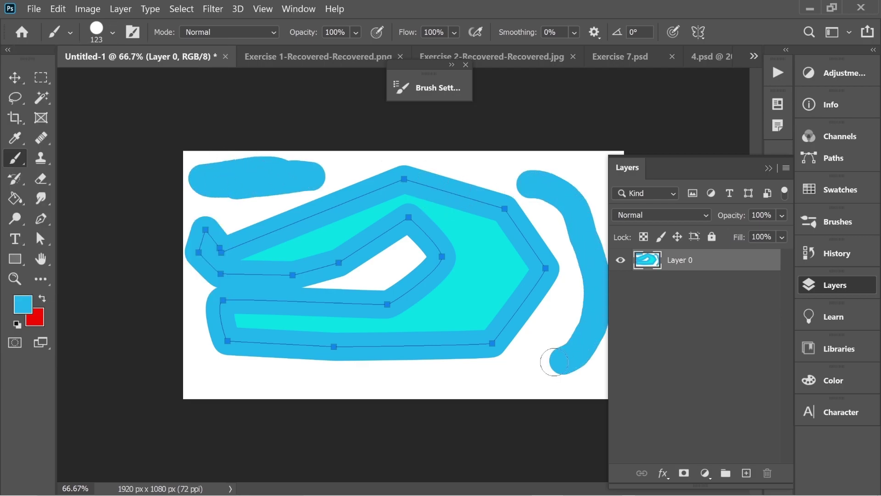
# - Open the brush size and hardness settings and paint more strokes in the blank area below the outline
pyautogui.click(113, 33)
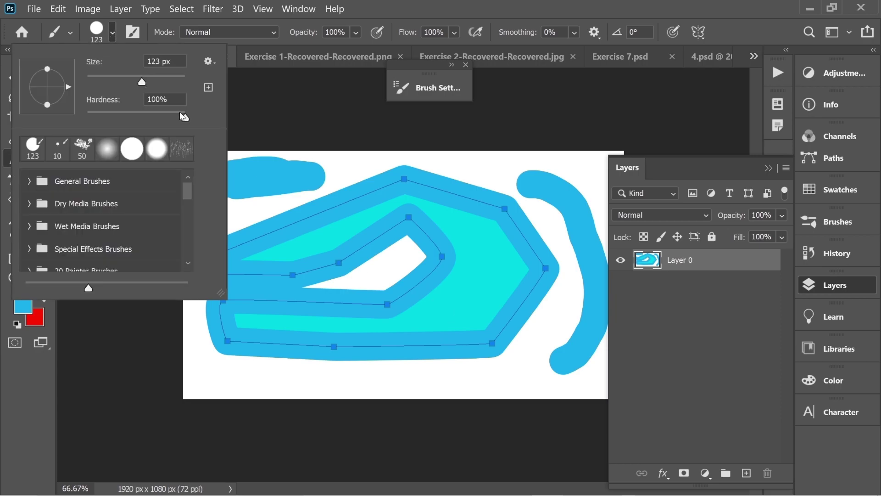
pyautogui.moveTo(498, 382); pyautogui.dragTo(232, 378)
pyautogui.moveTo(519, 391)
pyautogui.mouseDown()
pyautogui.moveTo(517, 356)
pyautogui.moveTo(553, 319)
pyautogui.moveTo(563, 262)
pyautogui.moveTo(533, 199)
pyautogui.moveTo(471, 162)
pyautogui.moveTo(383, 155)
pyautogui.mouseUp()
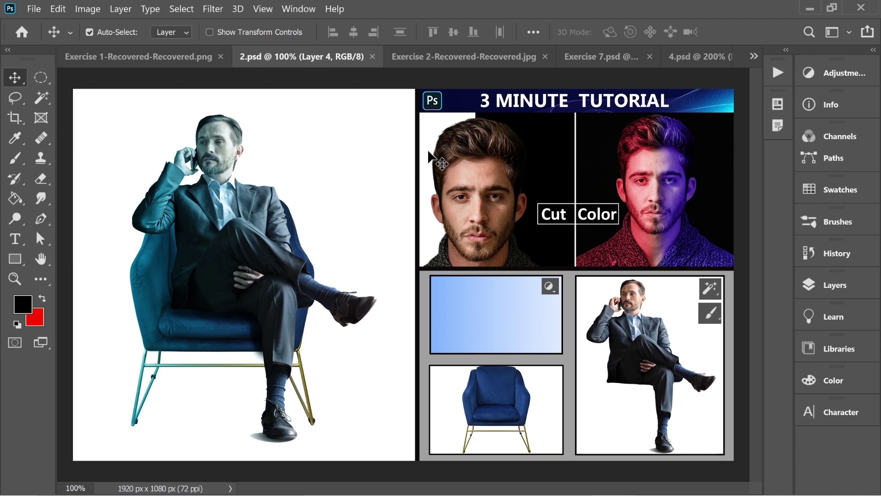
# - Switch to the Exercise 1-Recovered-Recovered.png document and select its white background with the Magic Wand tool at tolerance 32
pyautogui.click(179, 59)
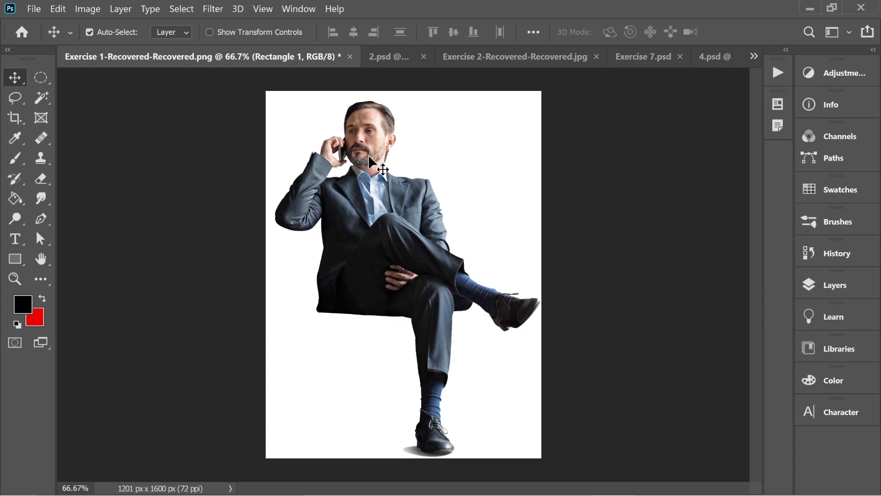
pyautogui.click(41, 95)
pyautogui.rightClick(42, 95)
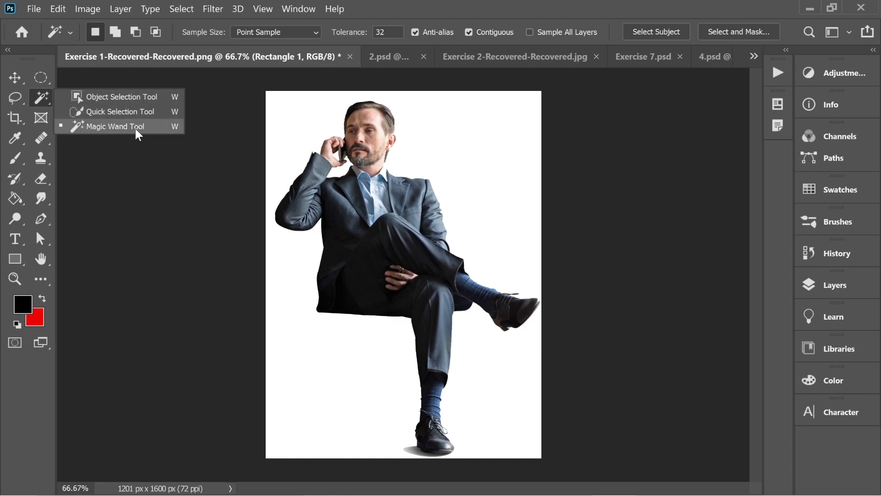
pyautogui.click(116, 128)
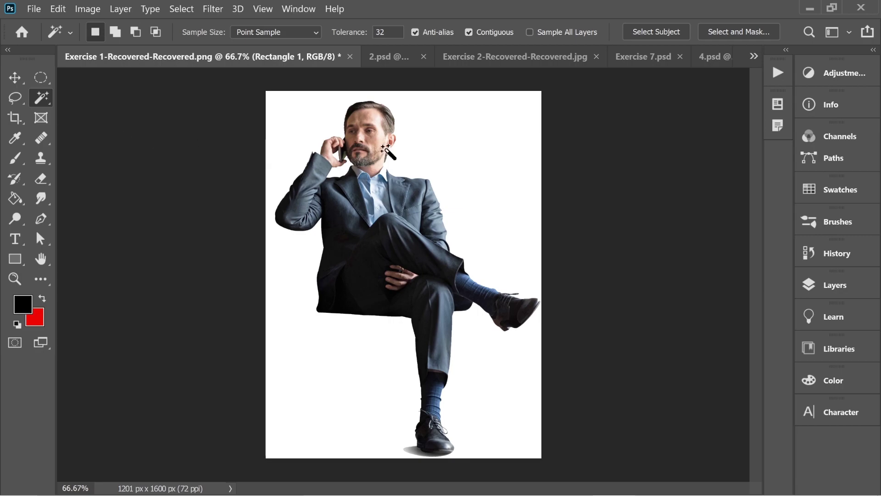
pyautogui.click(474, 114)
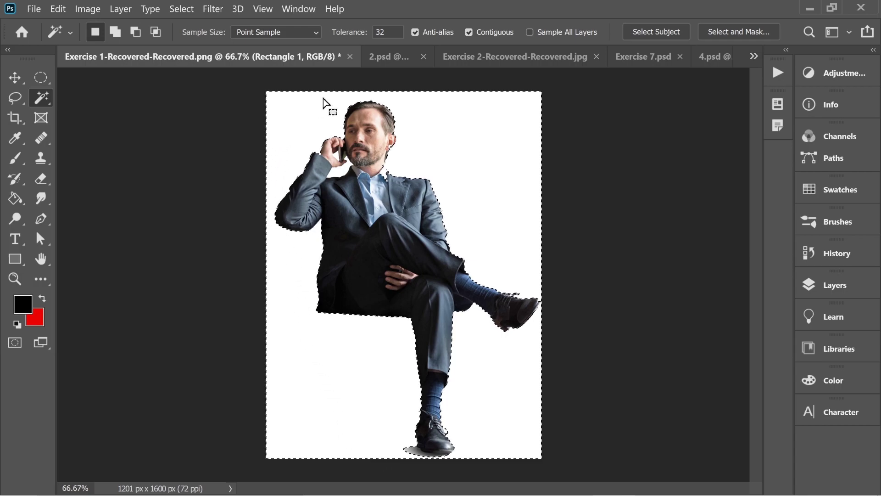
# - Clear the background selection, and use the Magic Wand tool to select part of the jacket and then part of the shirt
pyautogui.press('m')
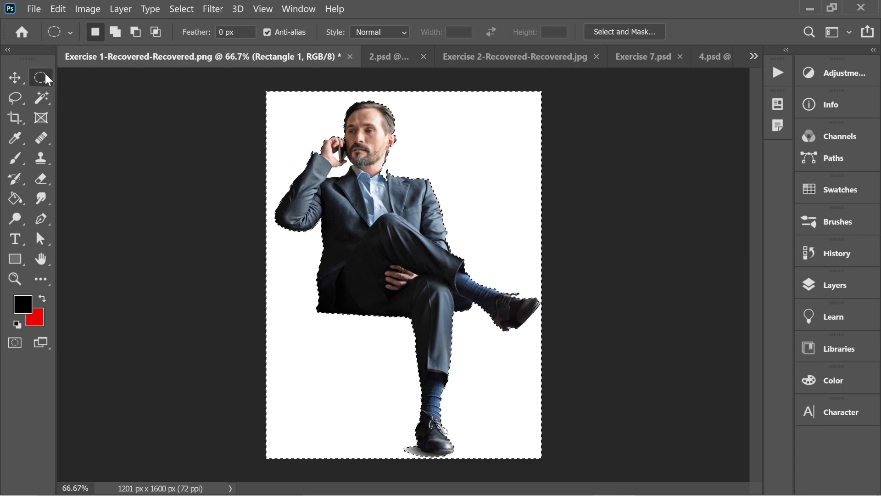
pyautogui.click(223, 132)
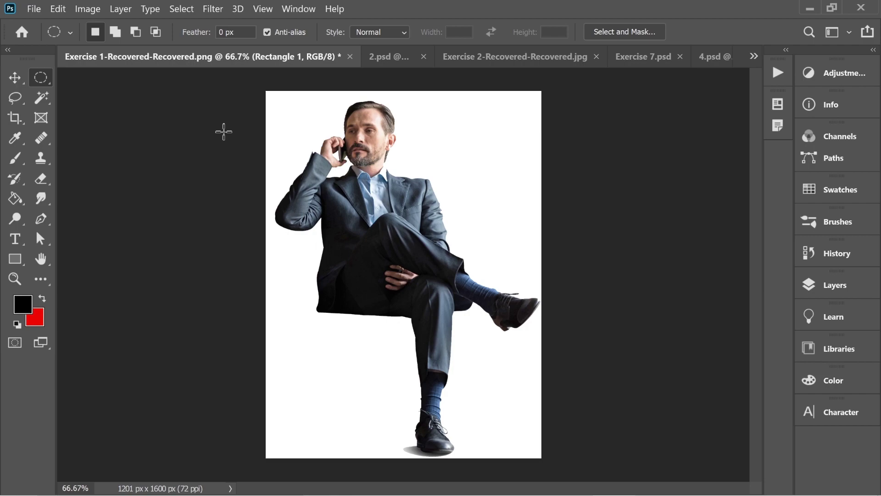
pyautogui.click(40, 98)
pyautogui.click(415, 190)
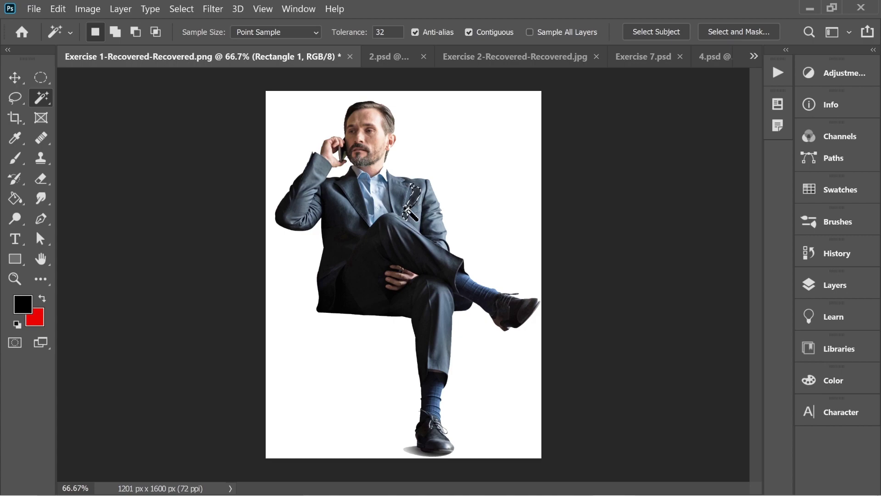
pyautogui.click(373, 190)
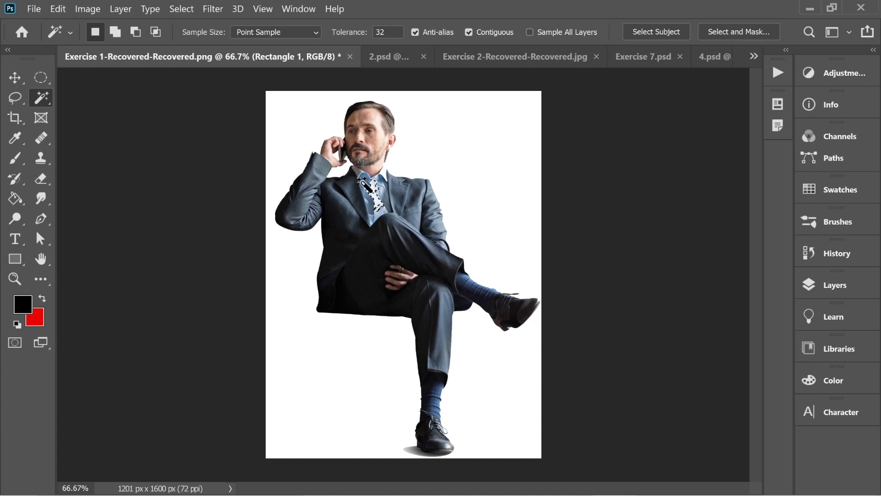
# - Select the man's head, suit, legs and lower shoe with the Quick Selection tool at brush size 30, and clear the selection
pyautogui.rightClick(41, 98)
pyautogui.click(92, 112)
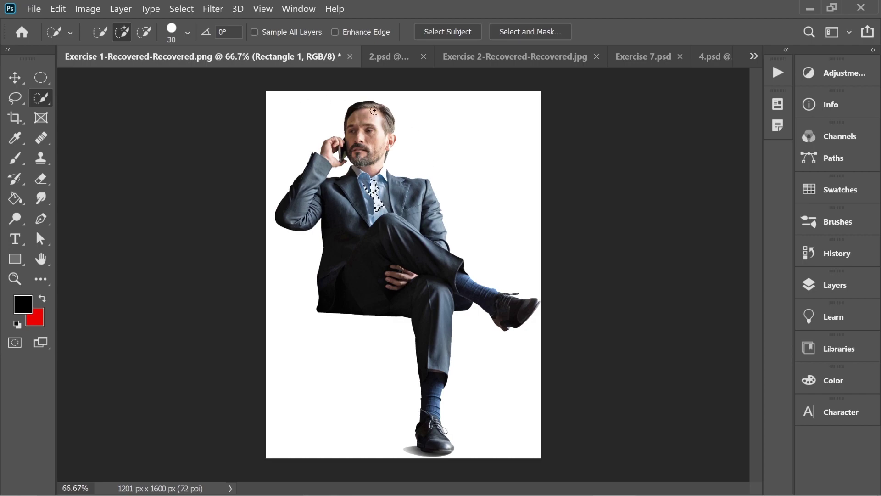
pyautogui.moveTo(370, 112); pyautogui.dragTo(356, 118)
pyautogui.moveTo(371, 169)
pyautogui.mouseDown()
pyautogui.moveTo(370, 192)
pyautogui.moveTo(404, 203)
pyautogui.mouseUp()
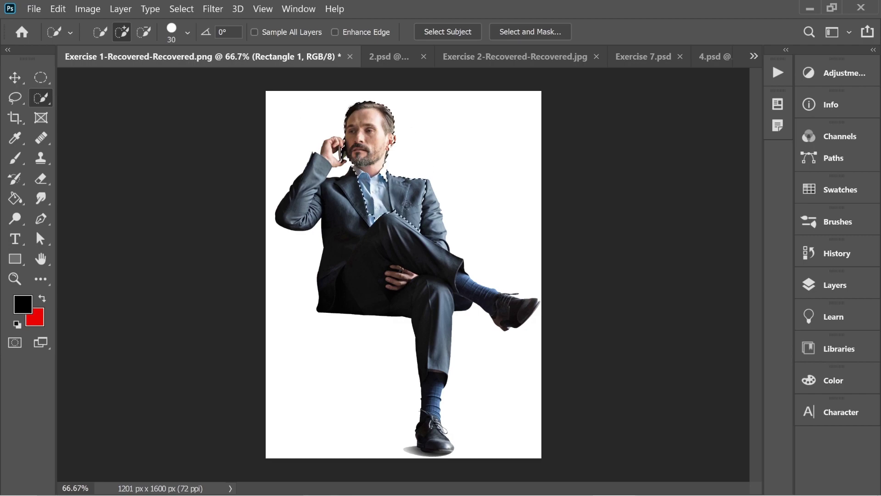
pyautogui.moveTo(425, 232)
pyautogui.mouseDown()
pyautogui.moveTo(426, 252)
pyautogui.moveTo(445, 276)
pyautogui.moveTo(481, 294)
pyautogui.moveTo(453, 283)
pyautogui.moveTo(428, 310)
pyautogui.mouseUp()
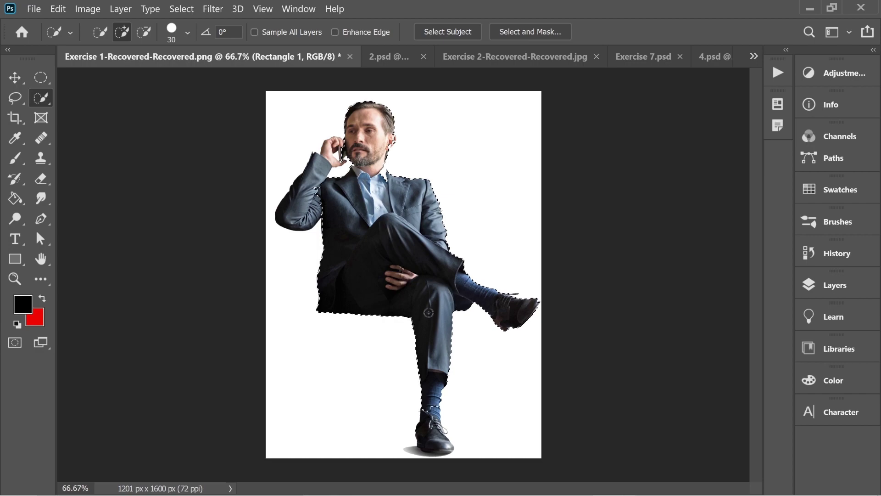
pyautogui.moveTo(430, 405); pyautogui.dragTo(429, 443)
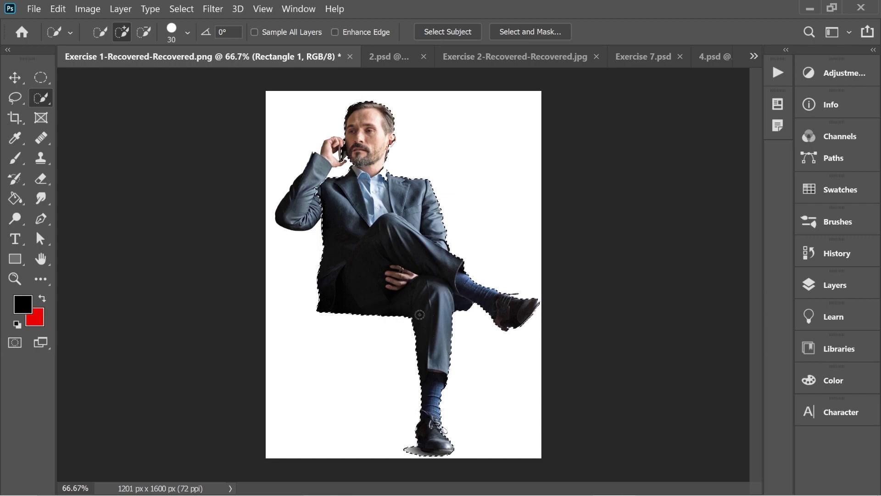
pyautogui.press('m')
pyautogui.click(64, 90)
pyautogui.click(45, 95)
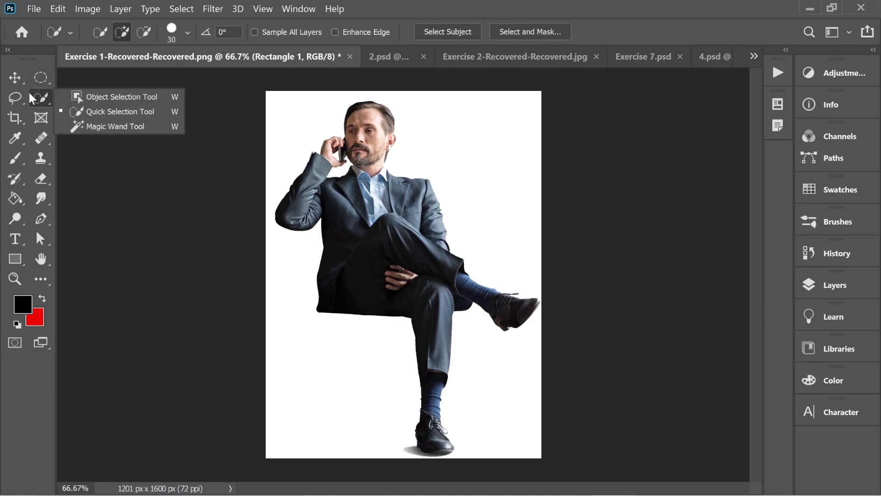
# - Draw a large elliptical marquee selection over the man's upper body and legs, and deselect it
pyautogui.click(39, 77)
pyautogui.moveTo(285, 118); pyautogui.dragTo(502, 344)
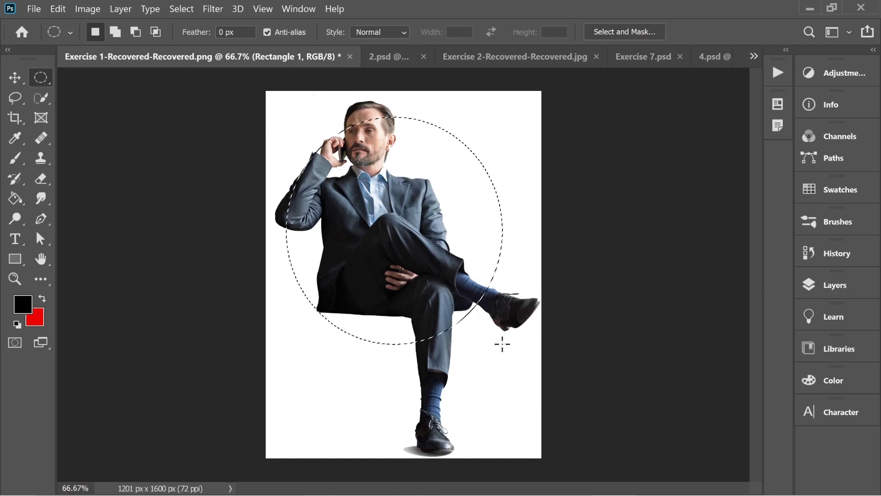
pyautogui.hotkey('ctrl', 'd')
# - Draw a rectangular marquee selection over the man's torso and crossed legs, and deselect it
pyautogui.rightClick(43, 74)
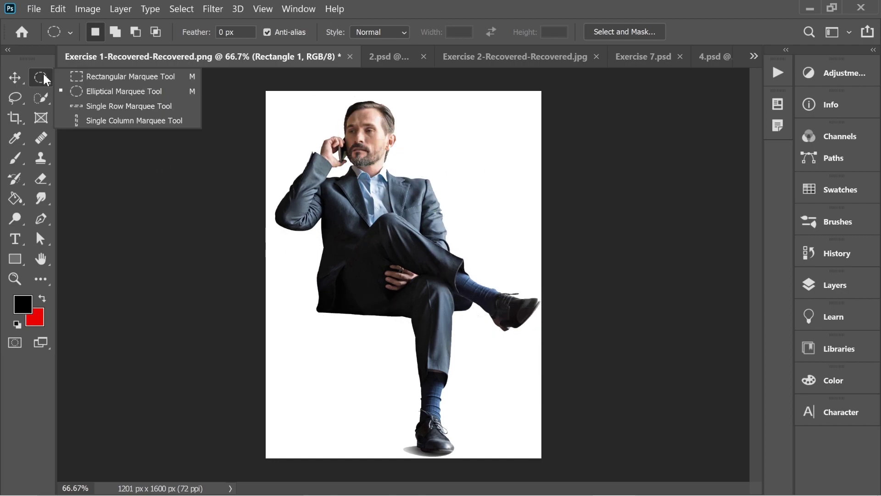
pyautogui.click(99, 78)
pyautogui.moveTo(296, 131); pyautogui.dragTo(507, 306)
pyautogui.click(295, 320)
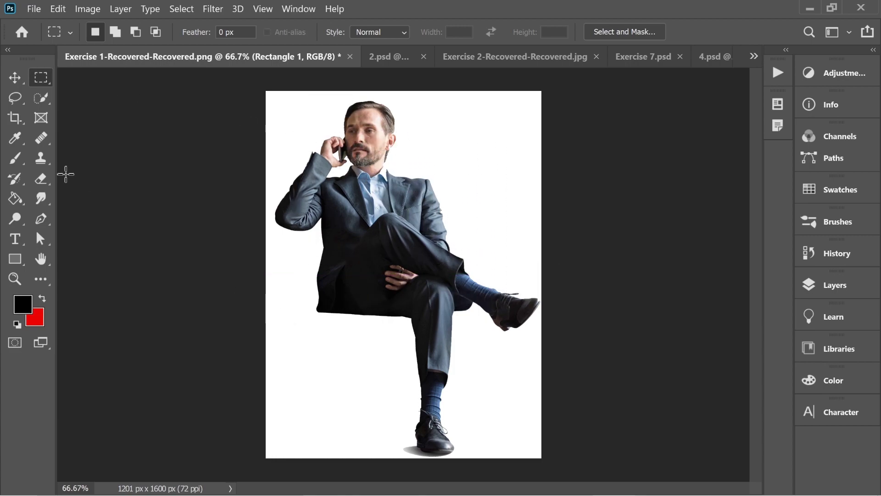
# - Draw a freehand selection with the Lasso tool starting at the man's head, and deselect it
pyautogui.click(15, 98)
pyautogui.moveTo(347, 101)
pyautogui.mouseDown()
pyautogui.moveTo(302, 147)
pyautogui.moveTo(272, 219)
pyautogui.moveTo(297, 251)
pyautogui.moveTo(323, 247)
pyautogui.moveTo(319, 298)
pyautogui.moveTo(350, 316)
pyautogui.moveTo(406, 321)
pyautogui.moveTo(420, 359)
pyautogui.moveTo(460, 304)
pyautogui.moveTo(388, 227)
pyautogui.moveTo(406, 132)
pyautogui.moveTo(348, 102)
pyautogui.mouseUp()
pyautogui.click(42, 78)
pyautogui.hotkey('ctrl', 'd')
# - Outline the man's head and torso with a straight-sided Polygonal Lasso selection, and deselect it
pyautogui.click(16, 95)
pyautogui.rightClick(11, 97)
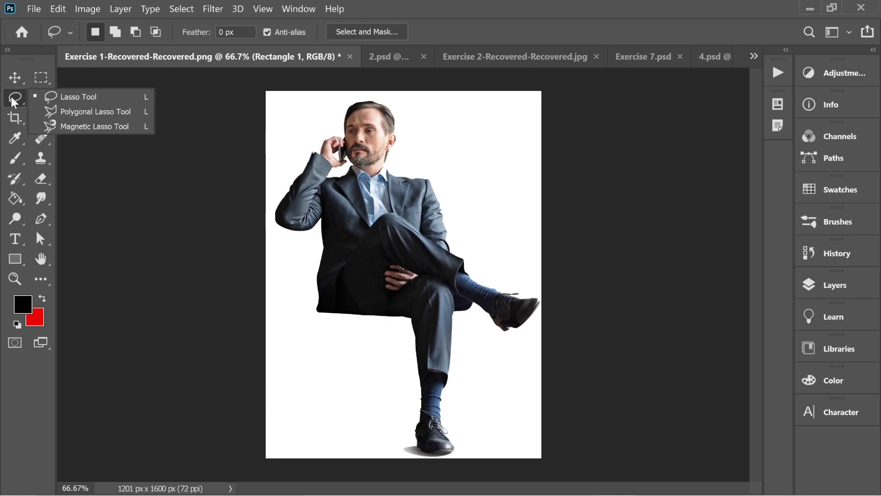
pyautogui.click(95, 112)
pyautogui.click(350, 102)
pyautogui.click(277, 288)
pyautogui.click(391, 346)
pyautogui.click(492, 263)
pyautogui.click(429, 172)
pyautogui.click(374, 96)
pyautogui.click(350, 102)
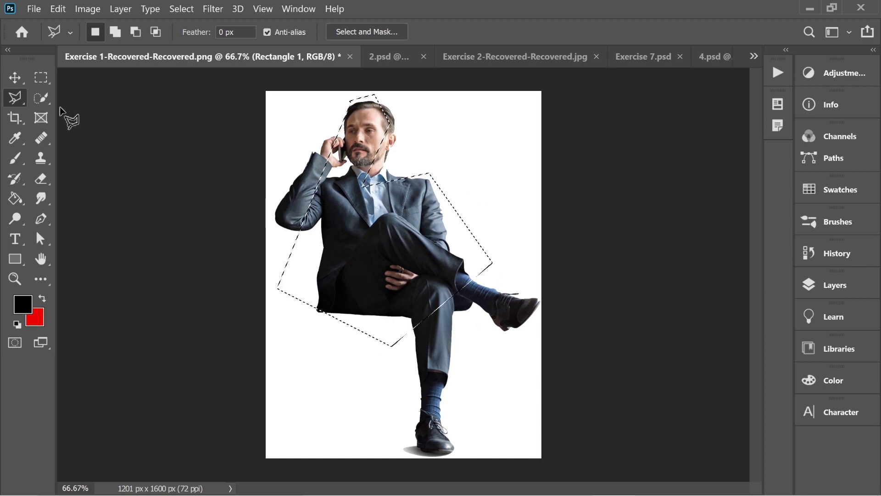
pyautogui.click(40, 77)
pyautogui.hotkey('ctrl', 'd')
# - Start a Pen tool path at the jacket's outer waist edge and trace it down to the lower corner
pyautogui.click(41, 218)
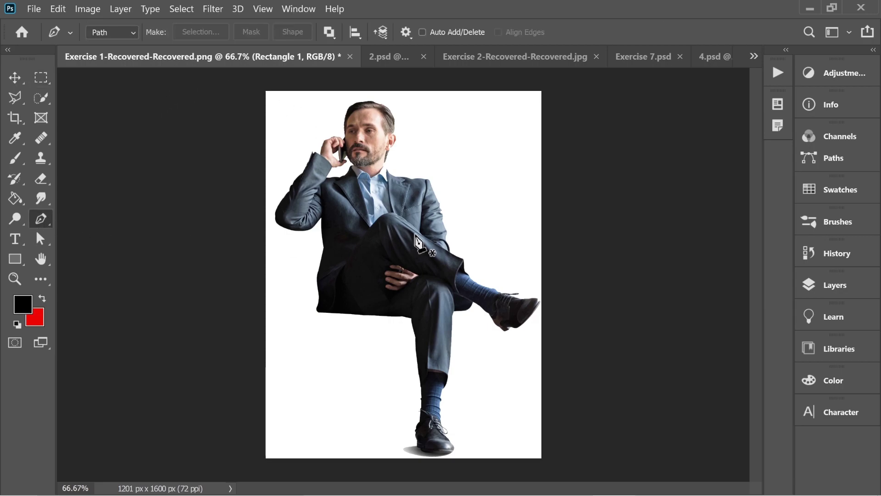
pyautogui.hotkey('ctrl', '+')
pyautogui.hotkey('ctrl', '+')
pyautogui.hotkey('ctrl', '+')
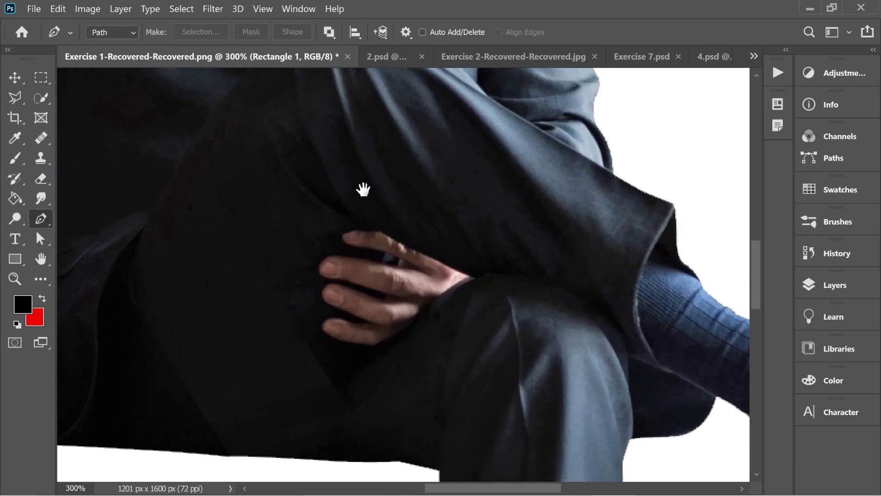
pyautogui.moveTo(372, 190); pyautogui.dragTo(574, 161)
pyautogui.moveTo(395, 234); pyautogui.dragTo(316, 303)
pyautogui.click(357, 164)
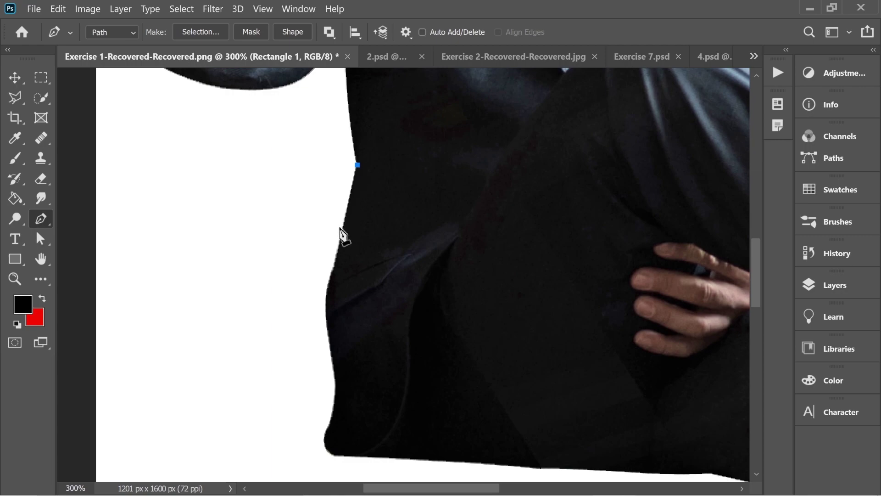
pyautogui.moveTo(329, 335); pyautogui.dragTo(335, 380)
pyautogui.moveTo(331, 416); pyautogui.dragTo(324, 430)
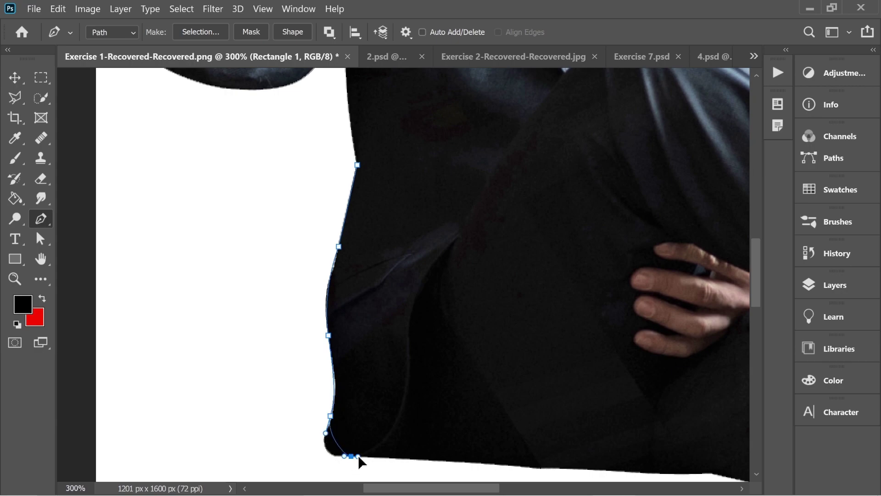
# - Continue the path along the jacket's bottom edge to the standing leg and close it at the first anchor point
pyautogui.moveTo(381, 459); pyautogui.dragTo(391, 458)
pyautogui.click(462, 459)
pyautogui.moveTo(571, 480); pyautogui.dragTo(366, 381)
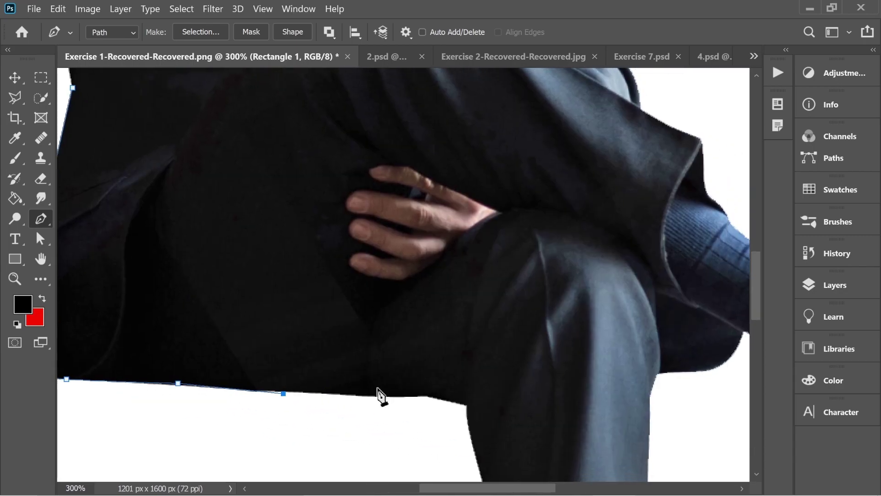
pyautogui.click(427, 394)
pyautogui.hotkey('ctrl', '-')
pyautogui.hotkey('ctrl', '-')
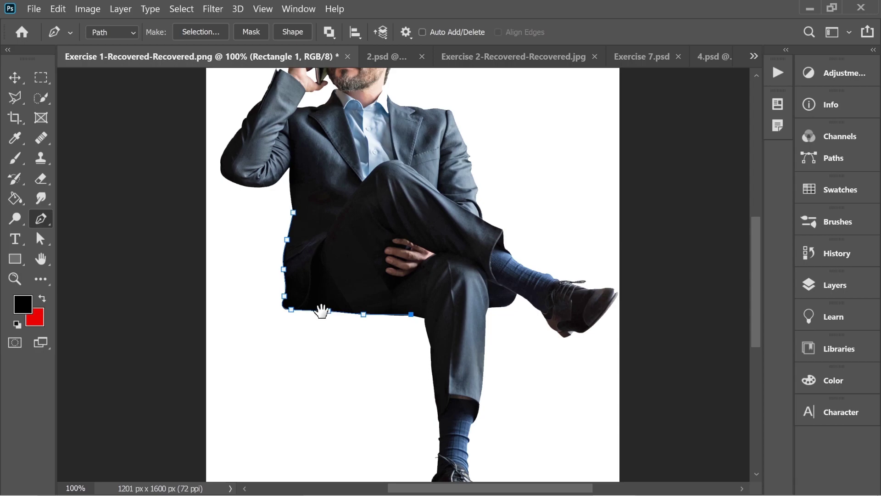
pyautogui.moveTo(279, 279); pyautogui.dragTo(283, 295)
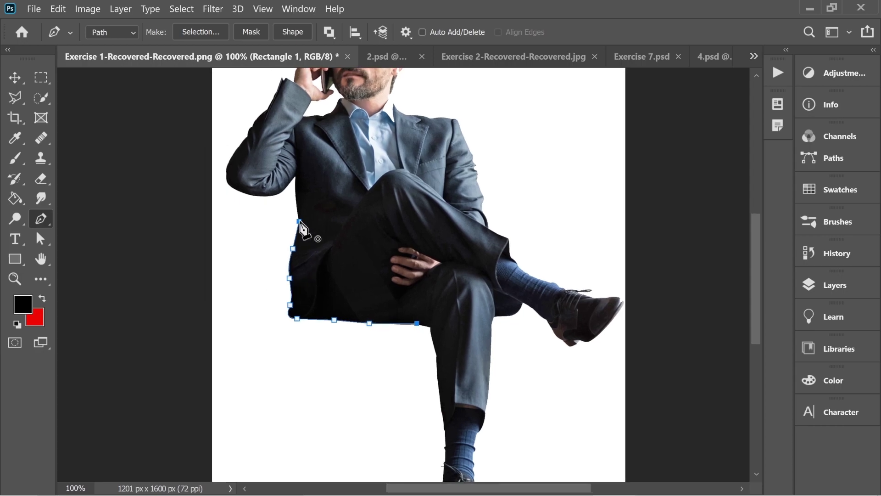
pyautogui.click(299, 222)
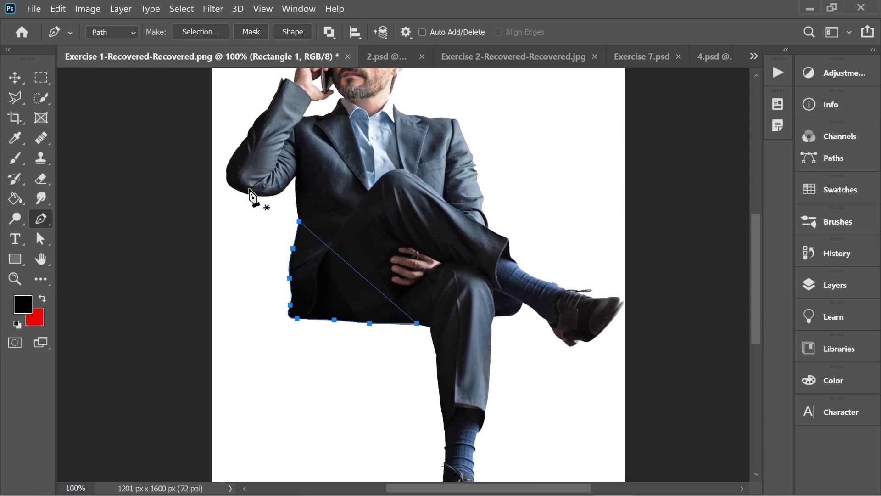
# - Convert the closed path into a new anti-aliased selection with a feather radius of 0 pixels, and deselect it
pyautogui.rightClick(326, 263)
pyautogui.click(378, 217)
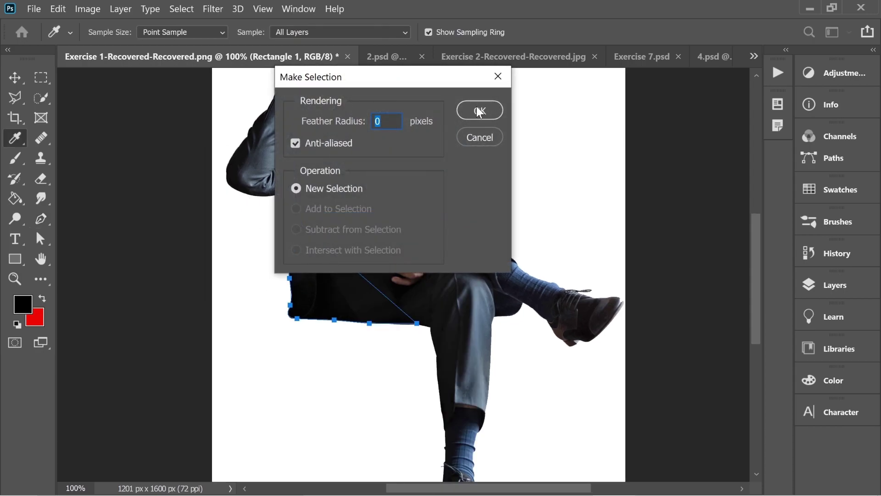
pyautogui.click(476, 108)
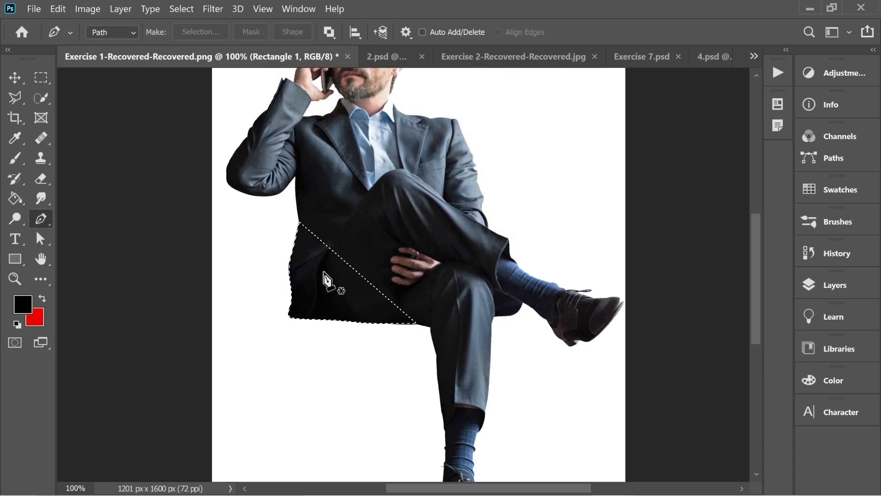
pyautogui.click(41, 77)
pyautogui.click(253, 123)
# - Select the white background around the man with the Magic Wand tool at tolerance 32
pyautogui.click(38, 100)
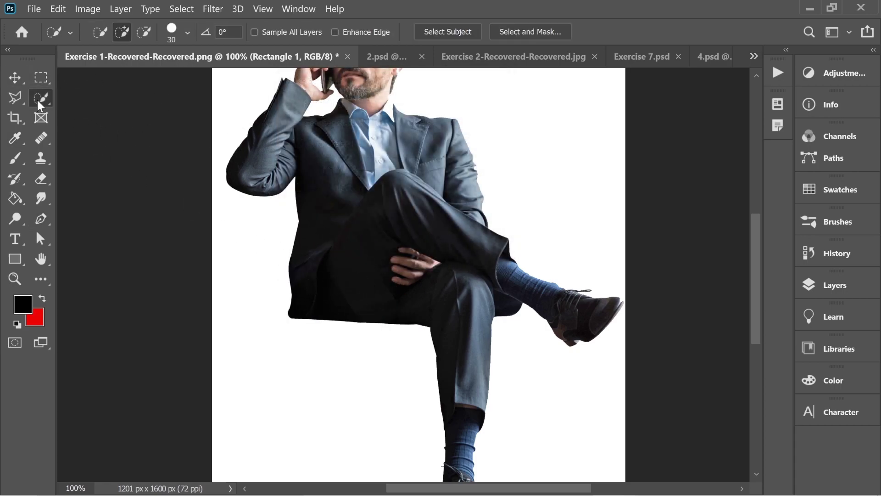
pyautogui.click(126, 126)
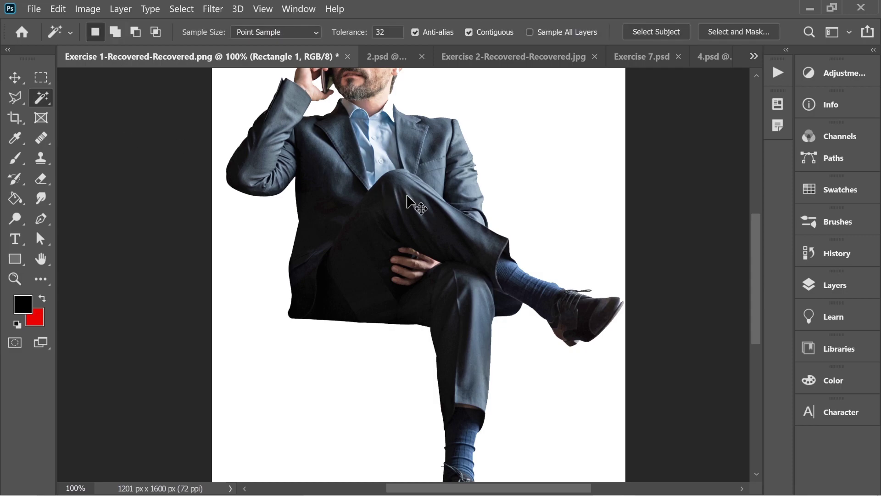
pyautogui.hotkey('ctrl', '-')
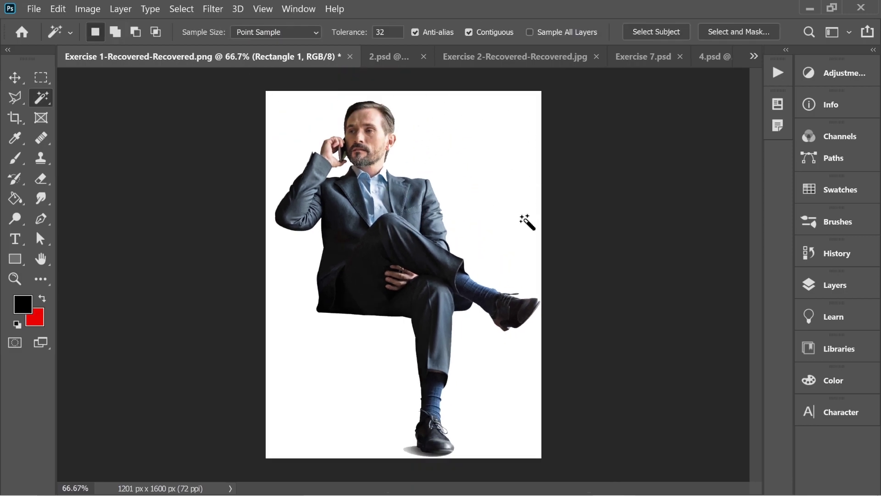
pyautogui.click(459, 116)
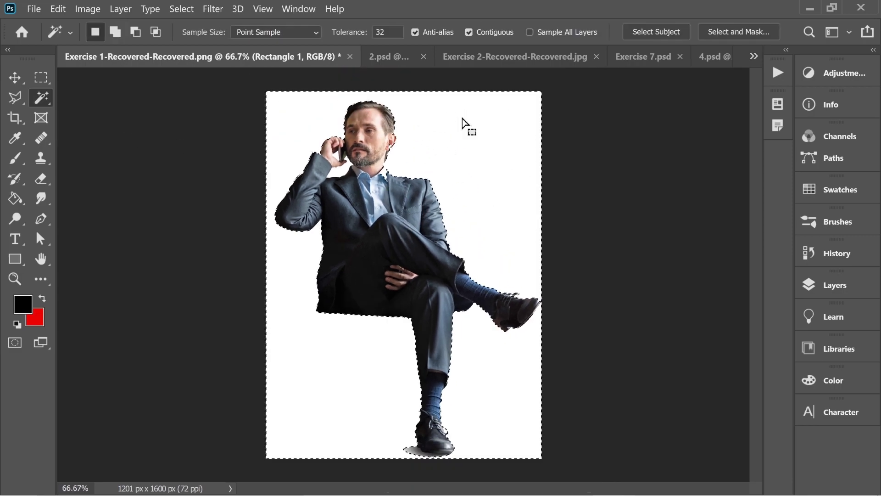
# - Add the small gap between the hand and phone to the background selection, subtract it, and add it again
pyautogui.press('shift')
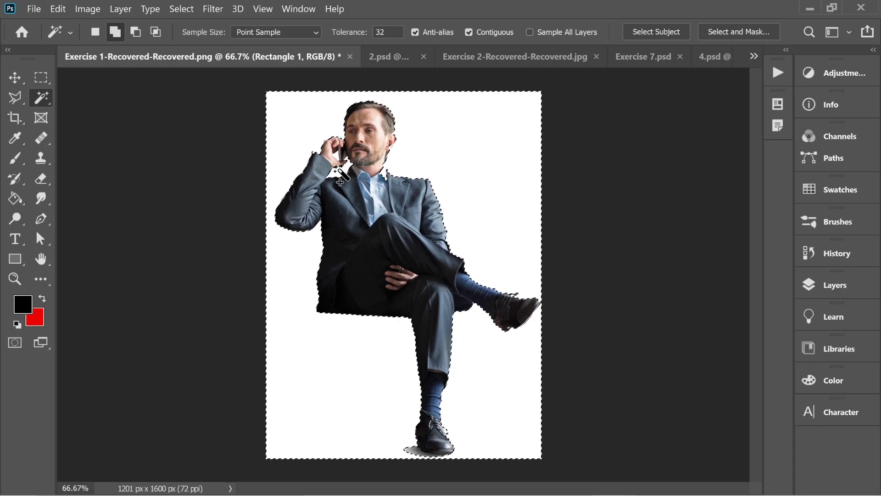
pyautogui.press('shift')
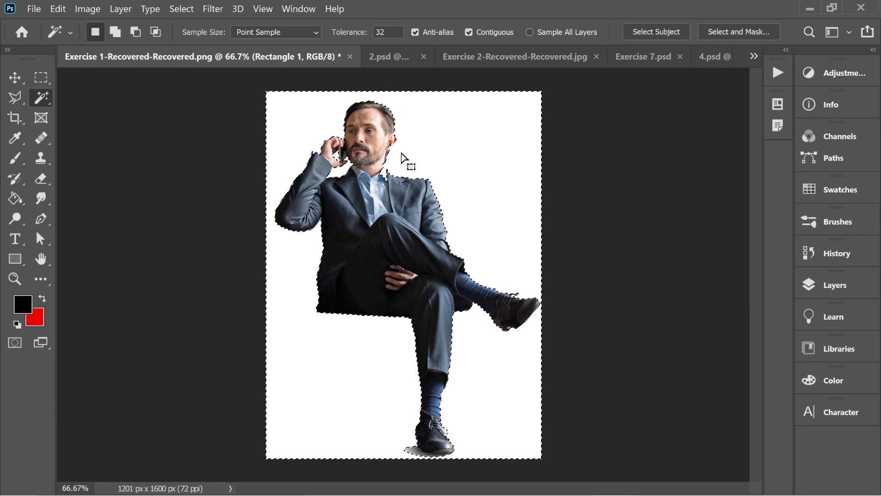
pyautogui.press('alt')
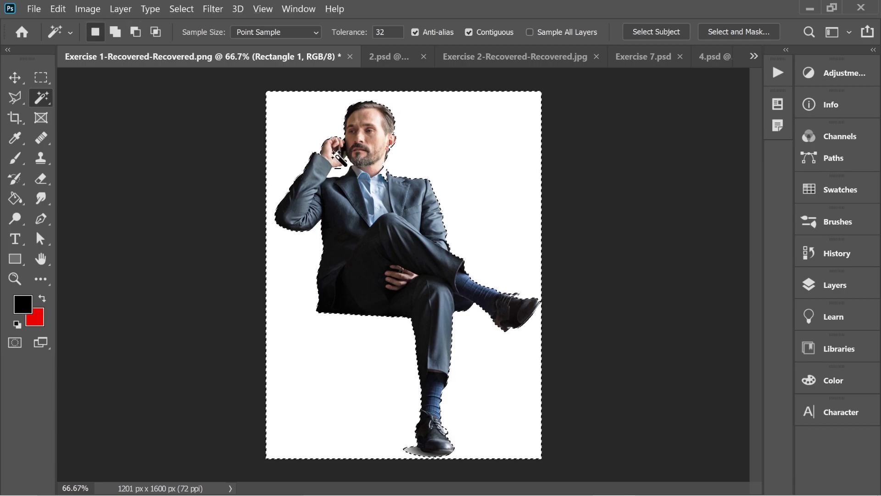
pyautogui.press('shift')
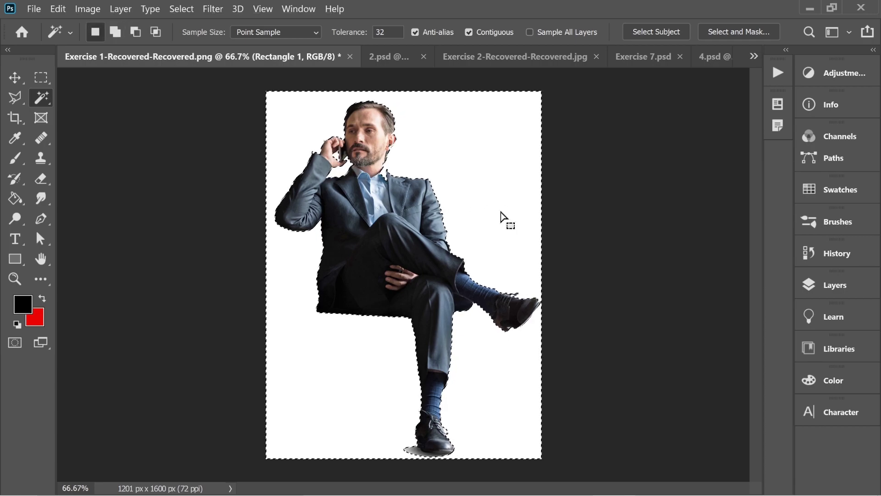
# - Subtract the shirt collar area and the small gap below the ear from the background selection with the Lasso tool
pyautogui.hotkey('ctrl', '+')
pyautogui.moveTo(390, 99); pyautogui.dragTo(387, 185)
pyautogui.hotkey('ctrl', '+')
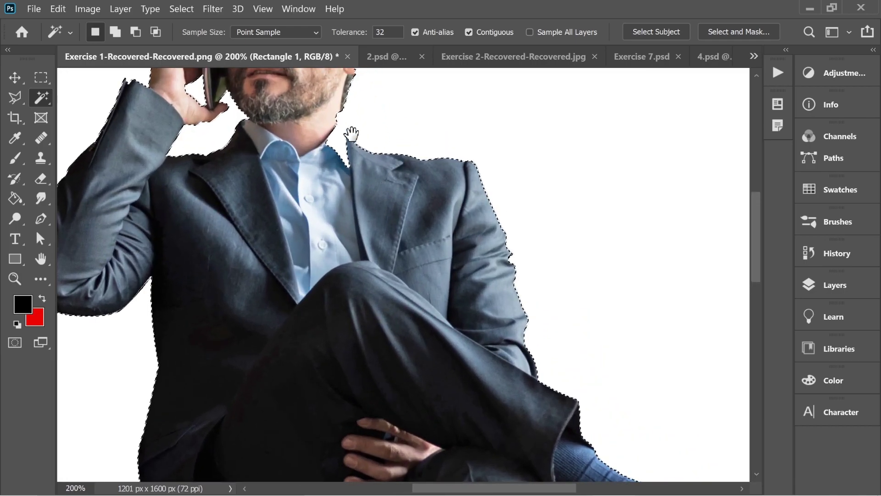
pyautogui.moveTo(351, 133); pyautogui.dragTo(377, 177)
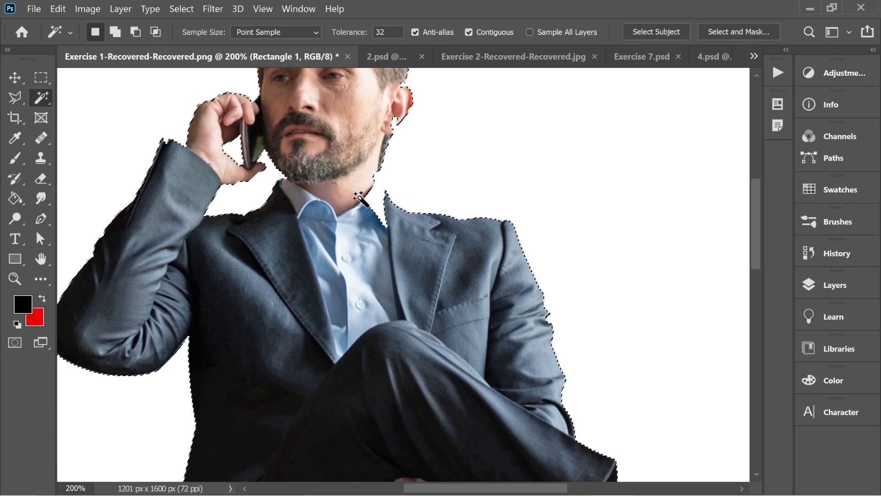
pyautogui.moveTo(360, 195); pyautogui.dragTo(351, 196)
pyautogui.click(11, 93)
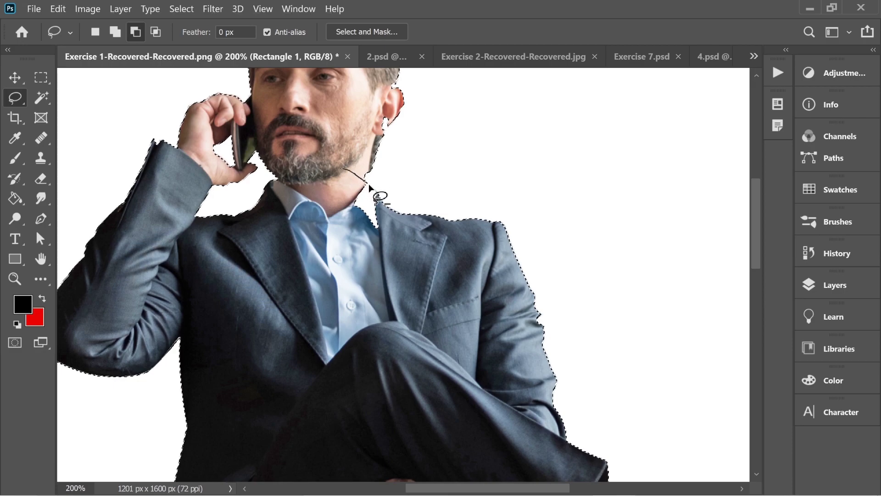
pyautogui.moveTo(379, 198)
pyautogui.mouseDown()
pyautogui.moveTo(386, 225)
pyautogui.moveTo(369, 247)
pyautogui.mouseUp()
pyautogui.moveTo(325, 180); pyautogui.dragTo(360, 177)
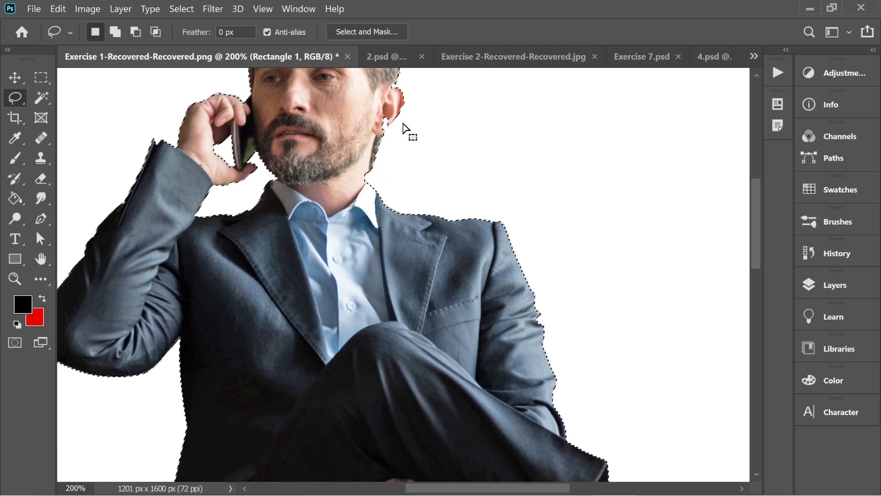
pyautogui.moveTo(395, 106); pyautogui.dragTo(395, 131)
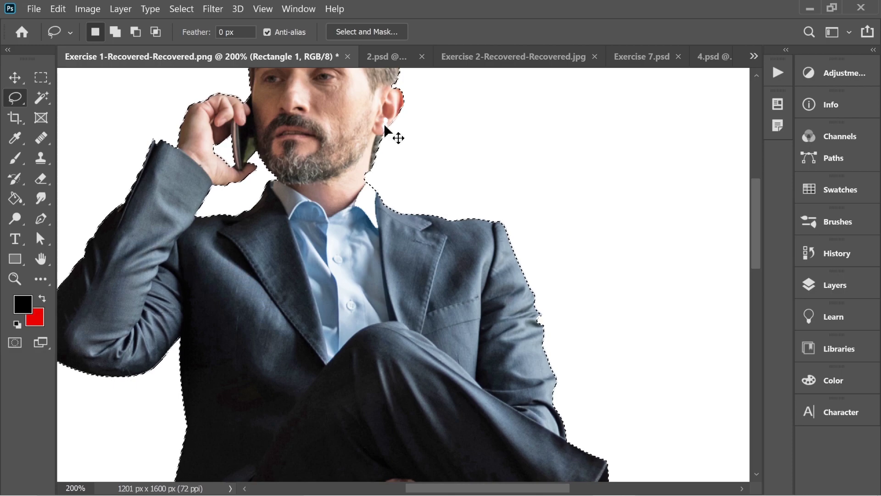
# - Examine the corrected selection outline around the man's head and collar, up close and across the whole image
pyautogui.hotkey('ctrl', '-')
pyautogui.hotkey('ctrl', '-')
pyautogui.hotkey('ctrl', '-')
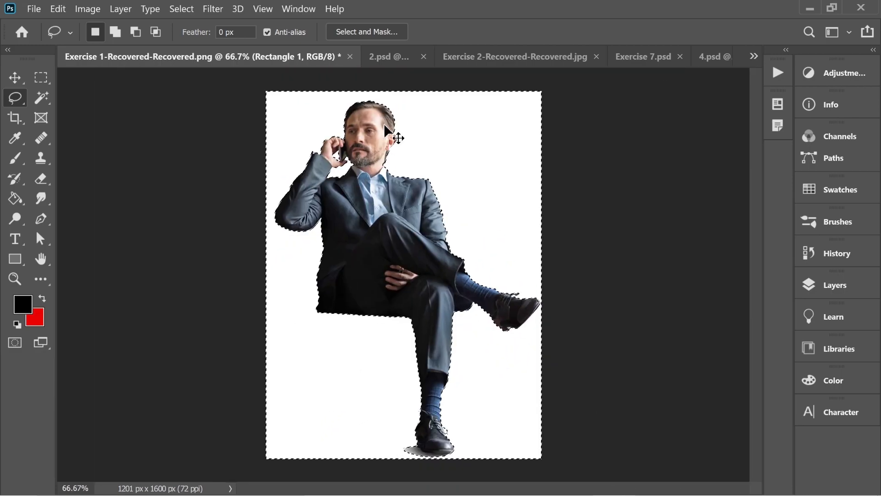
pyautogui.hotkey('ctrl', '+')
pyautogui.hotkey('ctrl', '+')
pyautogui.hotkey('ctrl', '+')
pyautogui.hotkey('ctrl', '-')
pyautogui.hotkey('ctrl', '-')
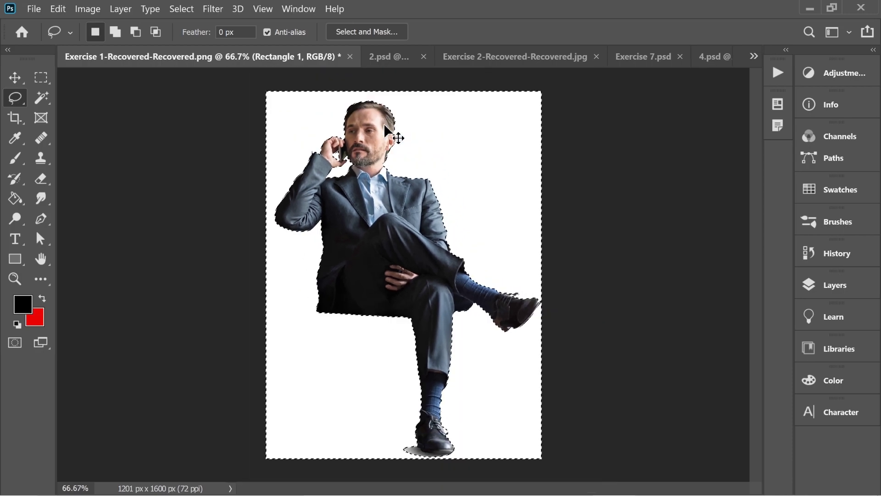
pyautogui.hotkey('ctrl', '+')
pyautogui.hotkey('ctrl', '-')
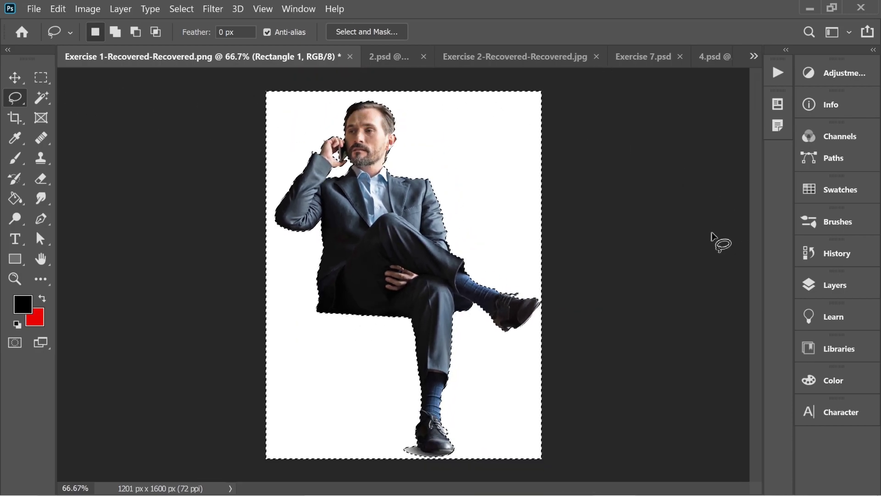
# - Mask out the selected background and paint black on the mask over the man's torso and head with the 123 px brush
pyautogui.click(833, 287)
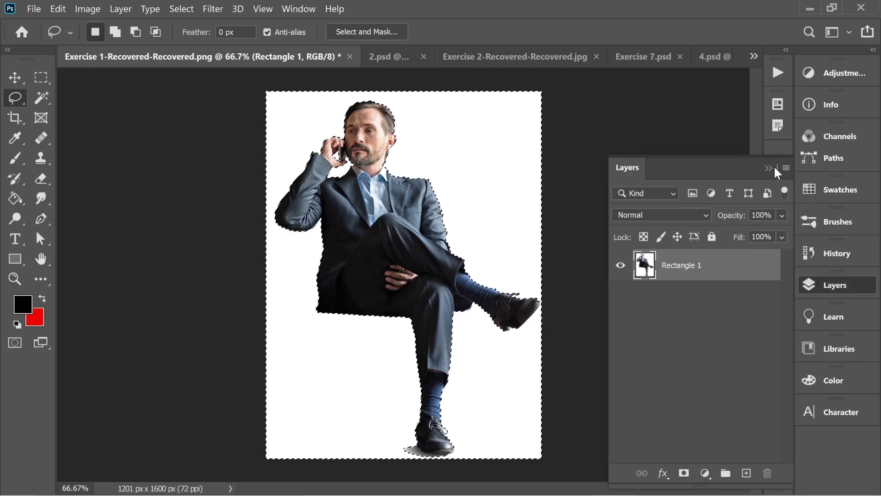
pyautogui.click(685, 473)
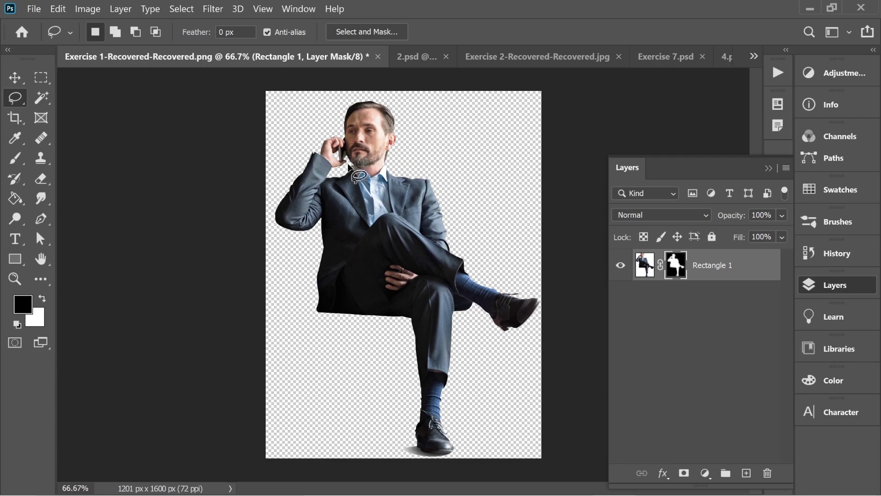
pyautogui.click(18, 160)
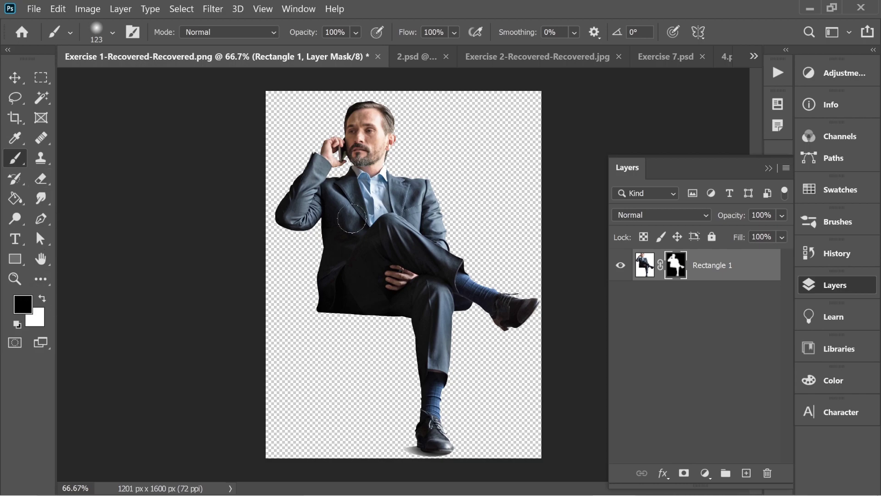
pyautogui.moveTo(415, 181)
pyautogui.mouseDown()
pyautogui.moveTo(340, 202)
pyautogui.moveTo(390, 241)
pyautogui.mouseUp()
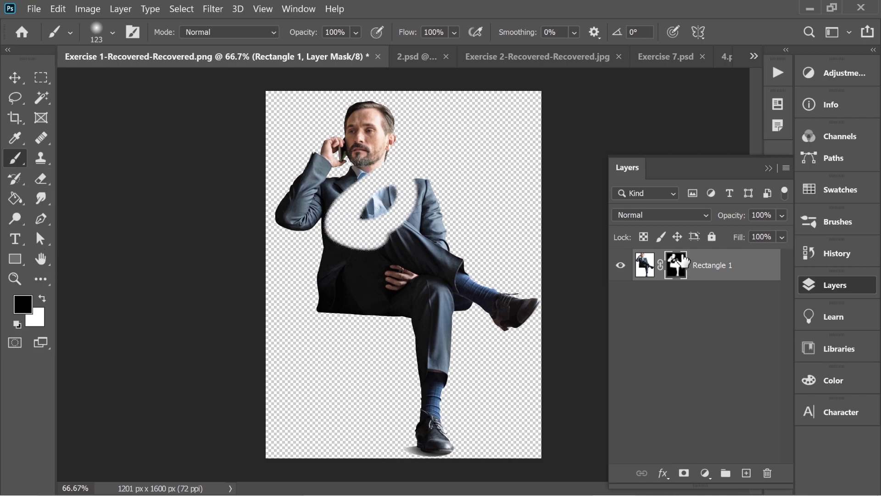
pyautogui.moveTo(428, 195)
pyautogui.mouseDown()
pyautogui.moveTo(399, 189)
pyautogui.moveTo(434, 204)
pyautogui.moveTo(365, 241)
pyautogui.mouseUp()
pyautogui.moveTo(427, 215)
pyautogui.mouseDown()
pyautogui.moveTo(398, 169)
pyautogui.moveTo(369, 165)
pyautogui.moveTo(351, 104)
pyautogui.moveTo(366, 109)
pyautogui.moveTo(339, 147)
pyautogui.moveTo(358, 179)
pyautogui.mouseUp()
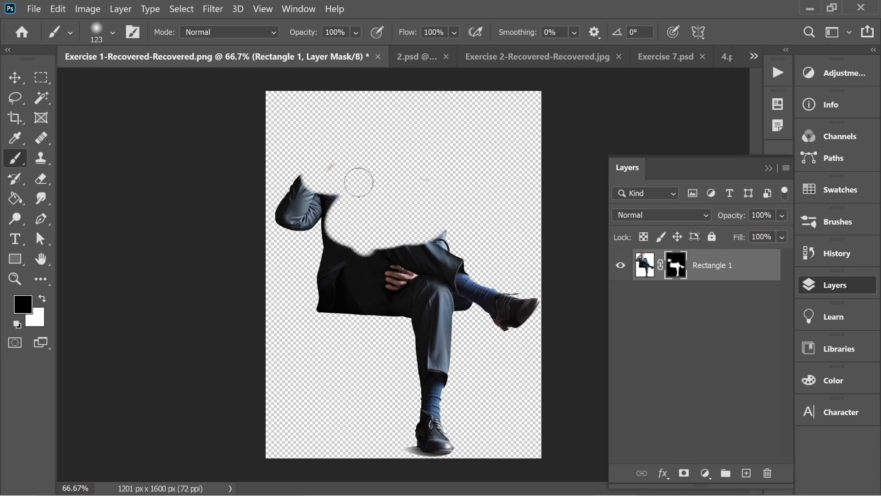
# - Paint white on the mask over the man's upper body, and undo all the mask strokes and the layer mask
pyautogui.click(43, 301)
pyautogui.moveTo(431, 230)
pyautogui.mouseDown()
pyautogui.moveTo(355, 234)
pyautogui.moveTo(371, 268)
pyautogui.moveTo(418, 254)
pyautogui.moveTo(378, 219)
pyautogui.moveTo(386, 184)
pyautogui.moveTo(375, 158)
pyautogui.moveTo(393, 158)
pyautogui.mouseUp()
pyautogui.hotkey('ctrl', 'z')
pyautogui.hotkey('ctrl', 'z')
pyautogui.hotkey('ctrl', 'z')
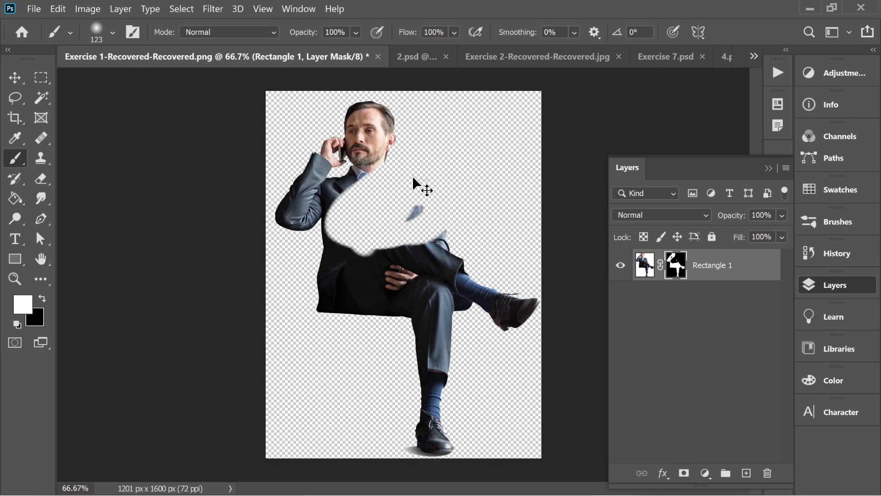
pyautogui.hotkey('ctrl', 'z')
pyautogui.hotkey('ctrl', 'z')
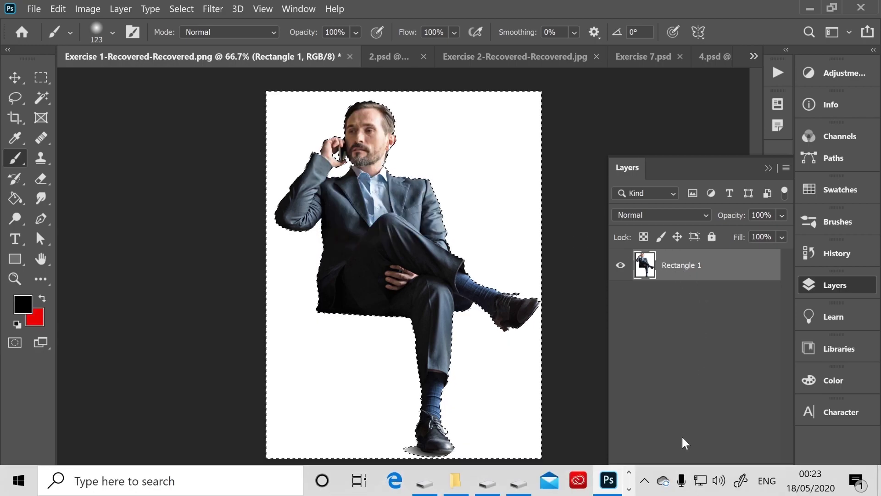
# - Try a layer mask that keeps only the selected background, brush black and white on it around the shoulder, and undo it all
pyautogui.click(686, 475)
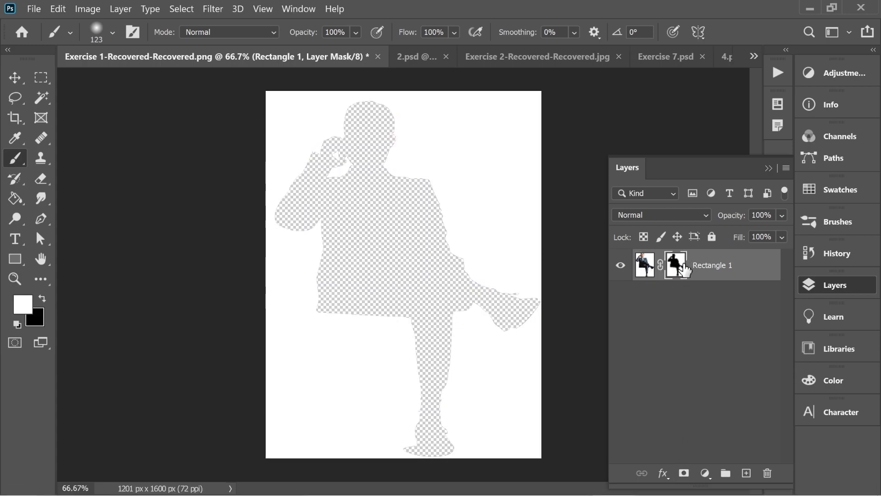
pyautogui.click(41, 299)
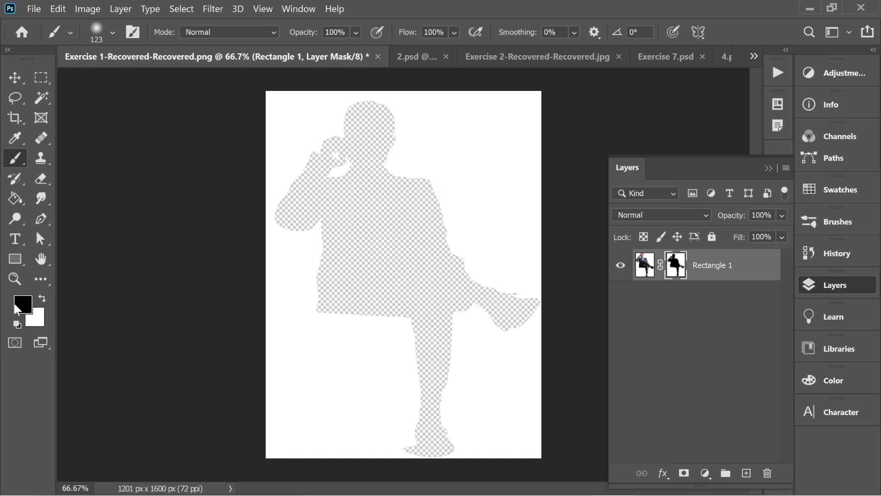
pyautogui.moveTo(428, 182)
pyautogui.mouseDown()
pyautogui.moveTo(417, 188)
pyautogui.moveTo(445, 173)
pyautogui.moveTo(509, 193)
pyautogui.moveTo(509, 220)
pyautogui.moveTo(491, 232)
pyautogui.moveTo(501, 256)
pyautogui.mouseUp()
pyautogui.click(41, 301)
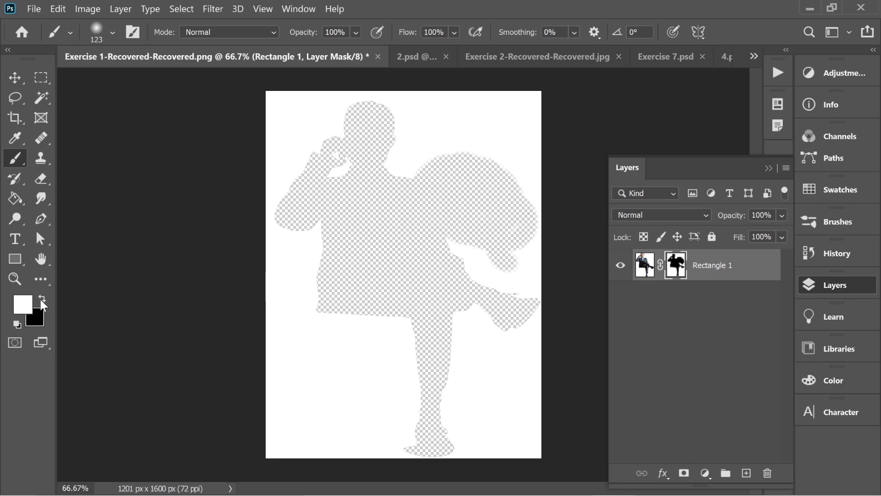
pyautogui.moveTo(484, 147)
pyautogui.mouseDown()
pyautogui.moveTo(527, 173)
pyautogui.moveTo(535, 216)
pyautogui.moveTo(472, 207)
pyautogui.moveTo(402, 216)
pyautogui.mouseUp()
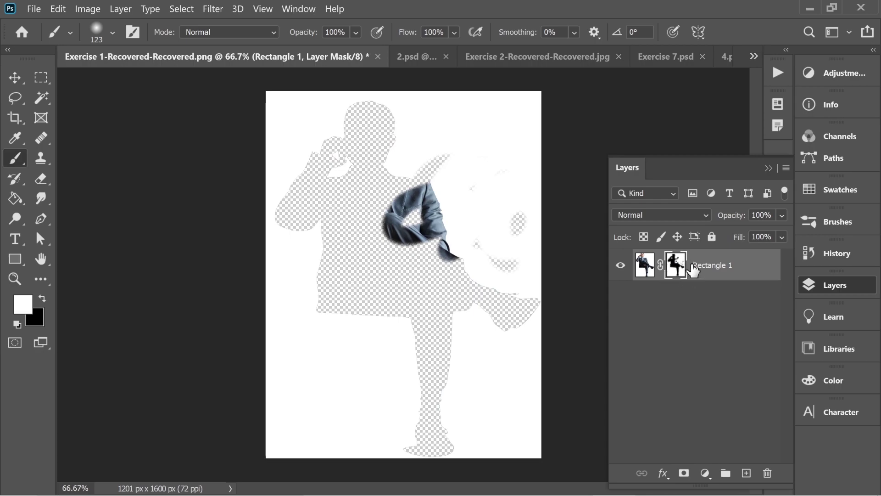
pyautogui.hotkey('ctrl', 'z')
pyautogui.hotkey('ctrl', 'z')
pyautogui.hotkey('ctrl', 'z')
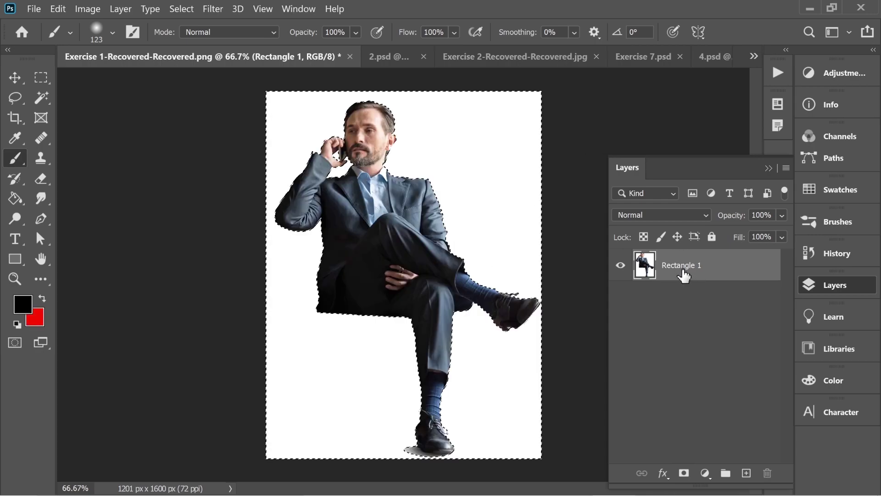
# - Add a layer mask to Rectangle 1 that hides the selected background around the man
pyautogui.click(684, 473)
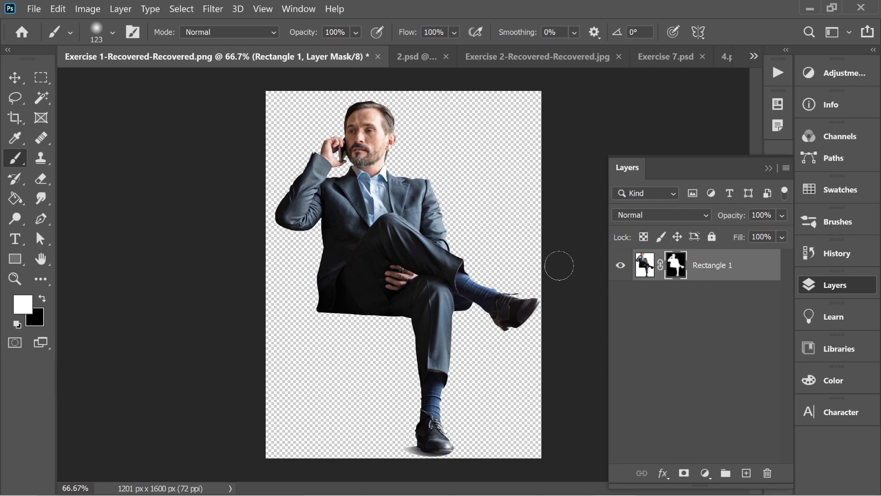
# - Place the Chair image from the Work photo folder in File Explorer into the Photoshop document and commit it at its default size
pyautogui.moveTo(492, 487)
pyautogui.click(456, 480)
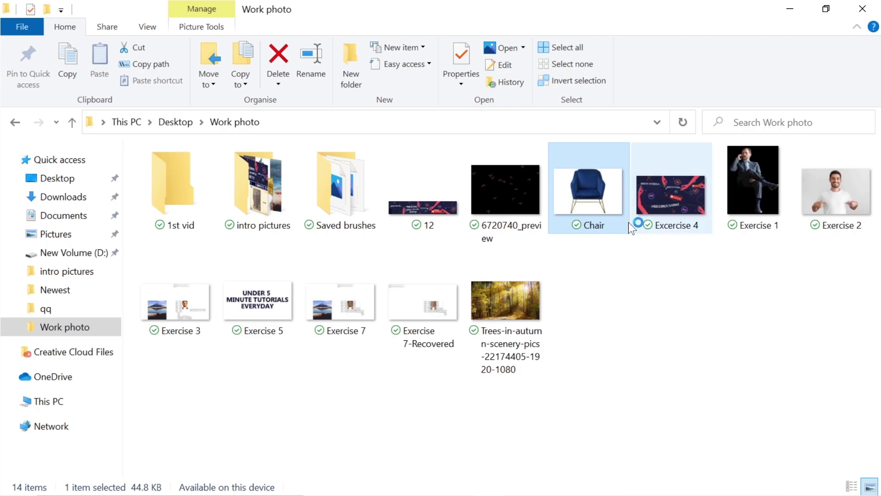
pyautogui.moveTo(596, 186); pyautogui.dragTo(468, 370)
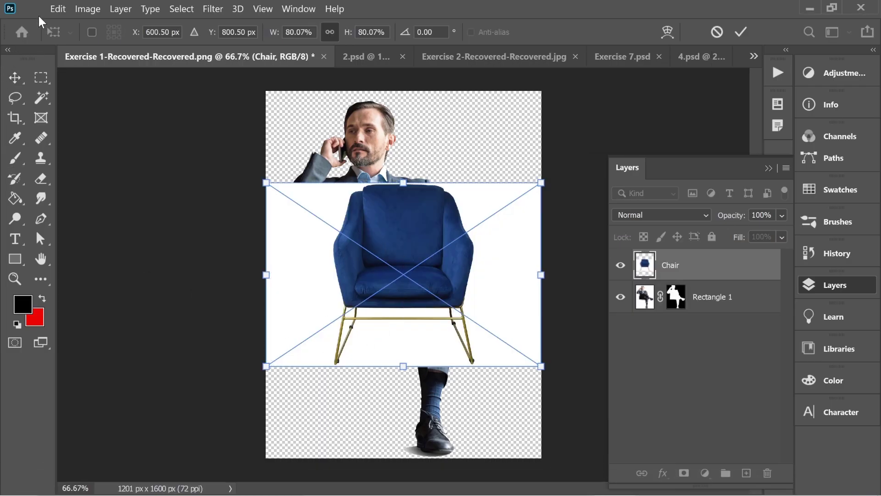
pyautogui.click(34, 9)
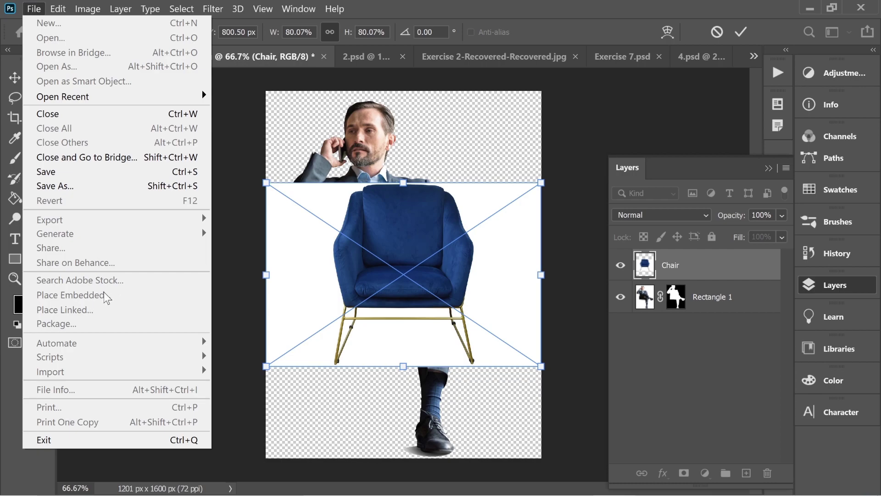
pyautogui.click(349, 283)
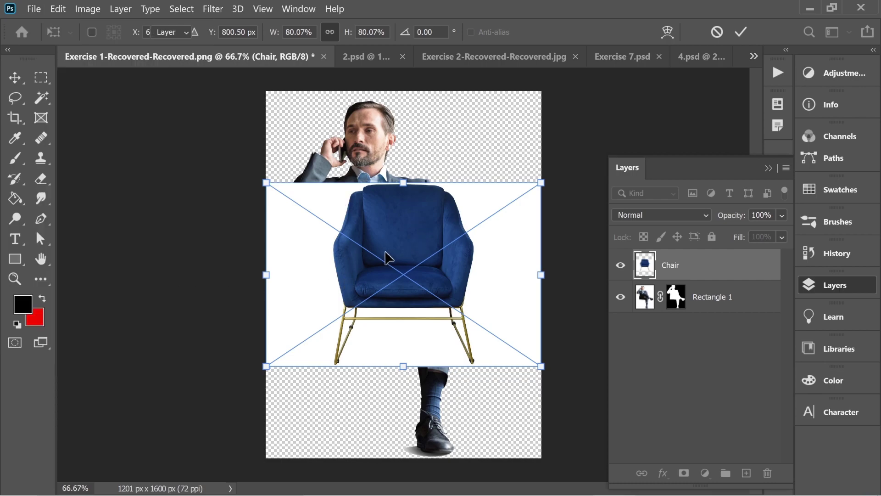
pyautogui.press('Return')
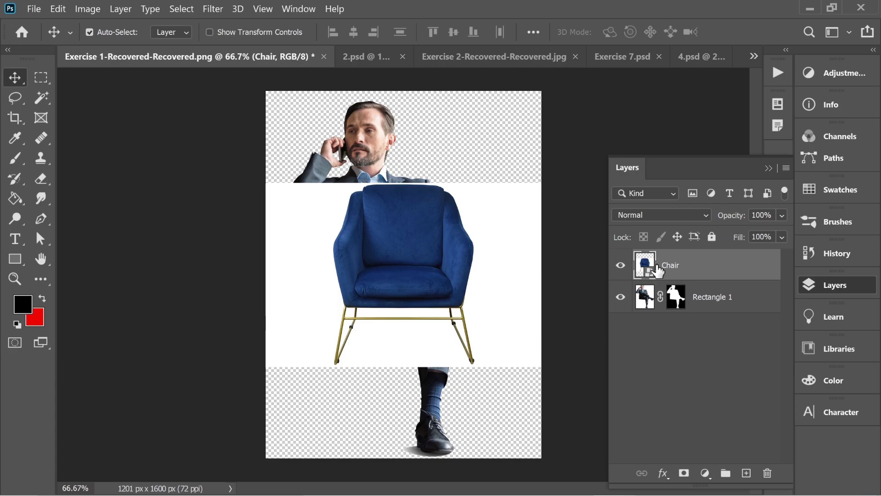
pyautogui.rightClick(673, 264)
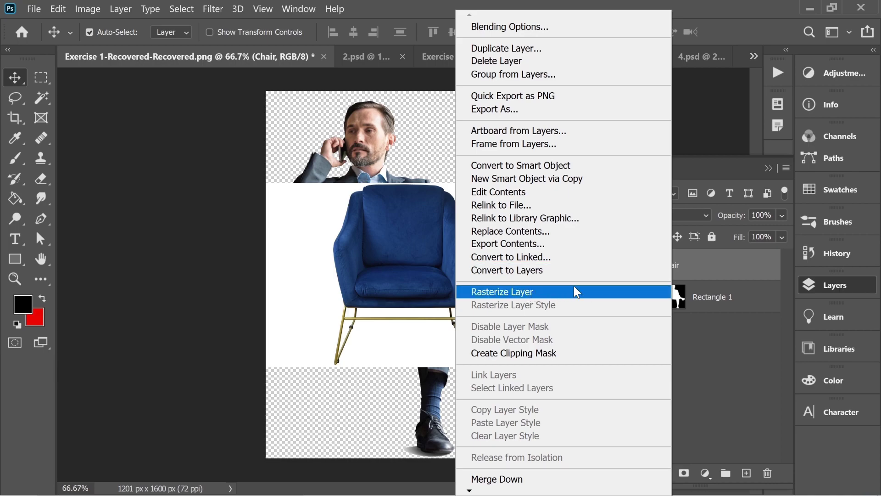
pyautogui.click(690, 265)
pyautogui.moveTo(451, 225); pyautogui.dragTo(451, 226)
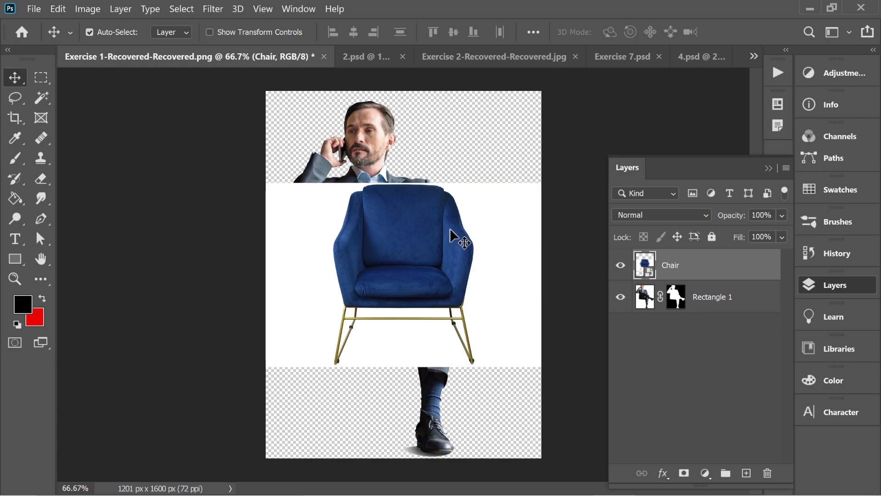
# - Enlarge the Chair image proportionally to 114.10% with Free Transform
pyautogui.hotkey('ctrl', 't')
pyautogui.moveTo(541, 182); pyautogui.dragTo(658, 105)
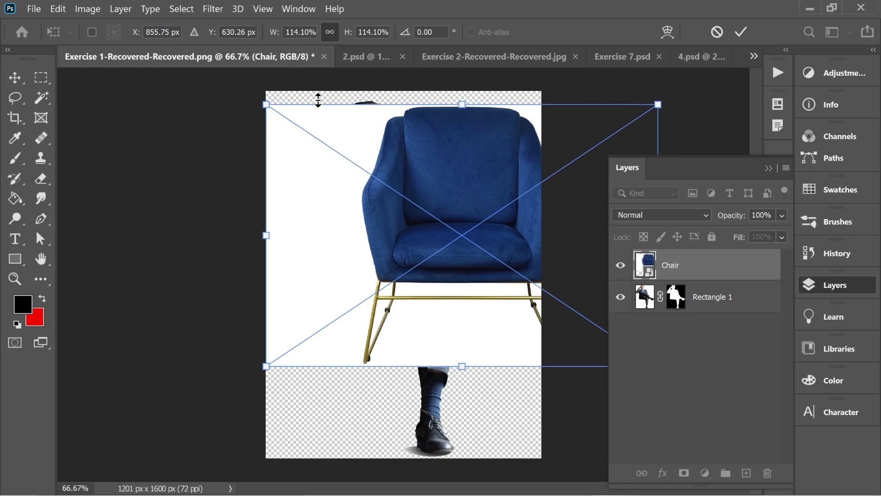
pyautogui.click(58, 9)
pyautogui.moveTo(154, 227)
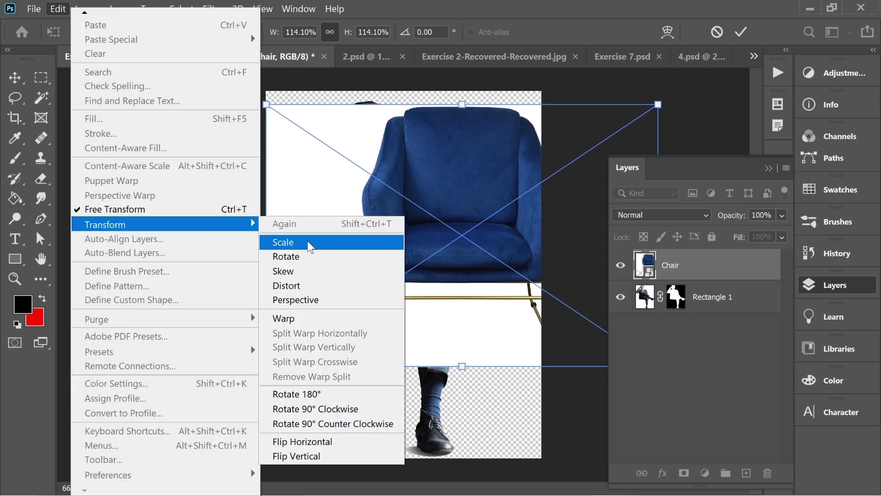
pyautogui.click(475, 168)
# - Move the Chair layer below the man's layer and position the chair so that he sits on it, nudging it upward
pyautogui.moveTo(677, 271); pyautogui.dragTo(679, 312)
pyautogui.moveTo(532, 146); pyautogui.dragTo(418, 243)
pyautogui.press('Up')
pyautogui.press('Up')
pyautogui.press('Up')
pyautogui.press('Up')
pyautogui.press('Up')
pyautogui.press('Up')
pyautogui.press('Up')
pyautogui.press('Up')
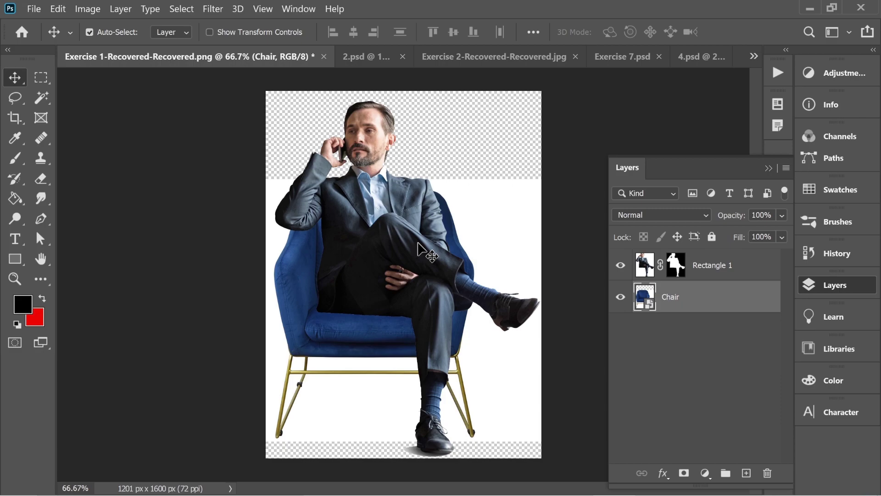
# - Rasterize the Chair layer and paint the transparent areas around the chair image white with the soft 123 px brush
pyautogui.rightClick(684, 309)
pyautogui.click(574, 292)
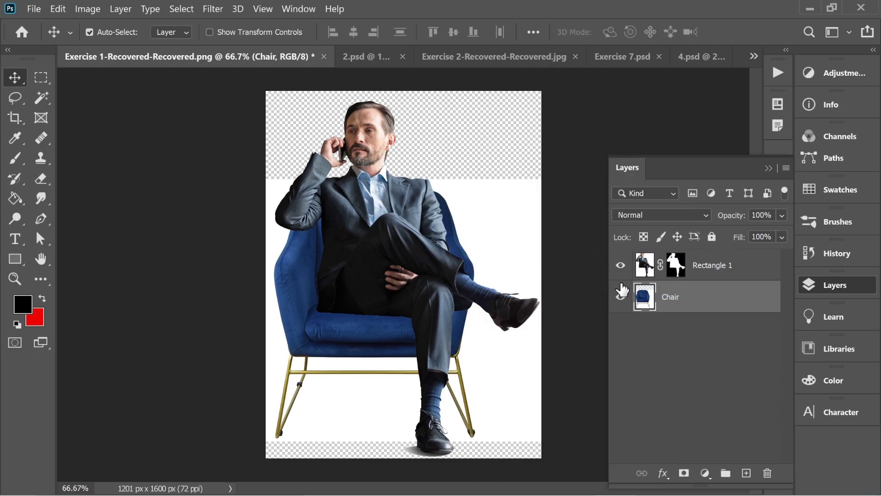
pyautogui.click(15, 161)
pyautogui.click(113, 32)
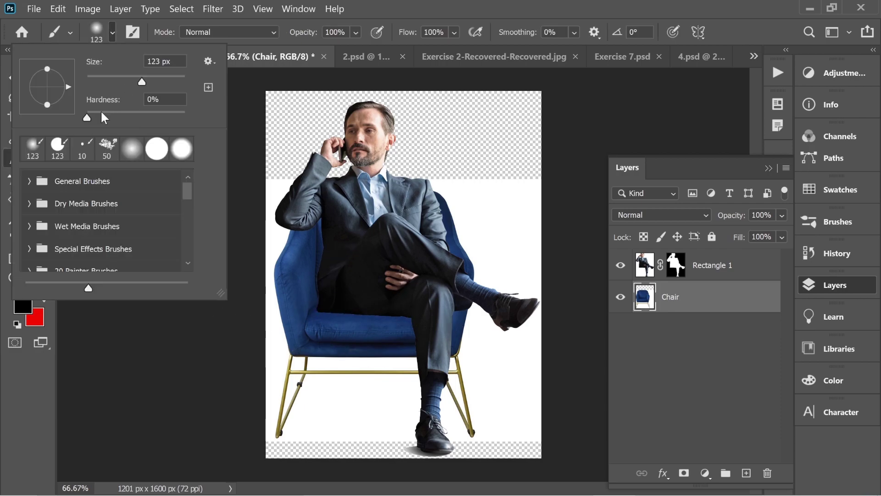
pyautogui.click(267, 46)
pyautogui.click(22, 305)
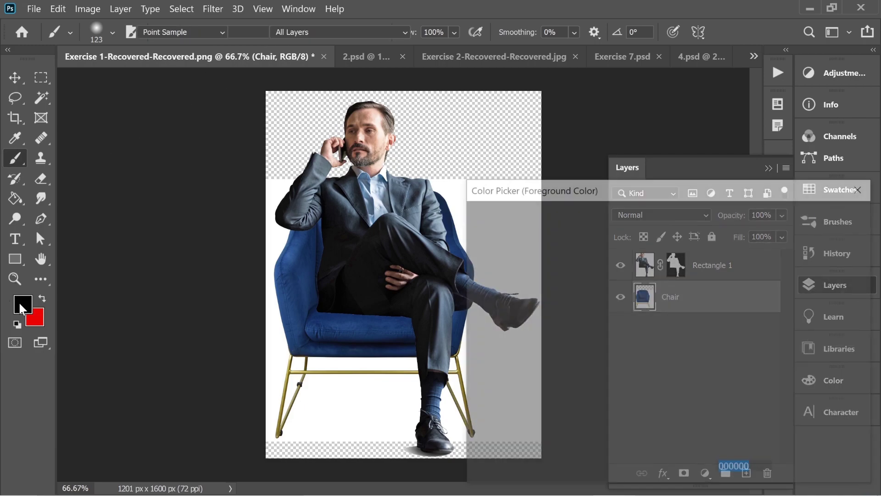
pyautogui.click(799, 221)
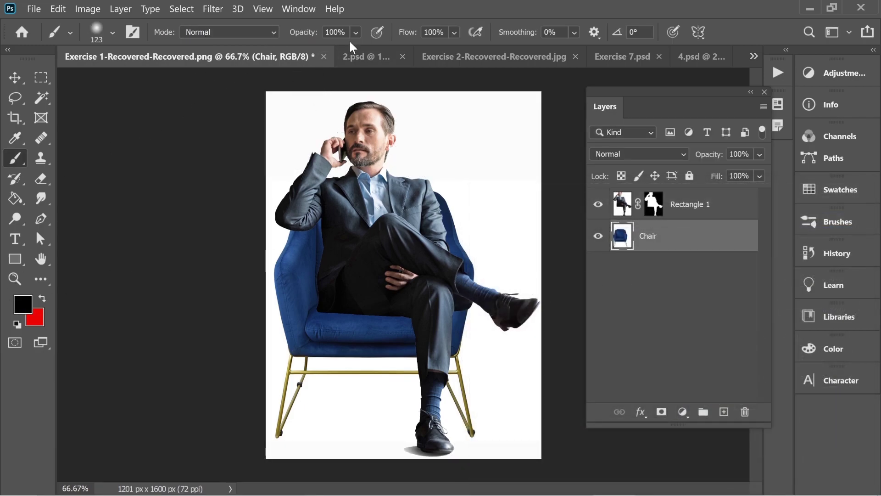
# - Paint a soft black shadow at 34% brush opacity on a new layer above the Chair layer, under the man, and erase the spill below the seat
pyautogui.click(356, 32)
pyautogui.moveTo(403, 49); pyautogui.dragTo(396, 51)
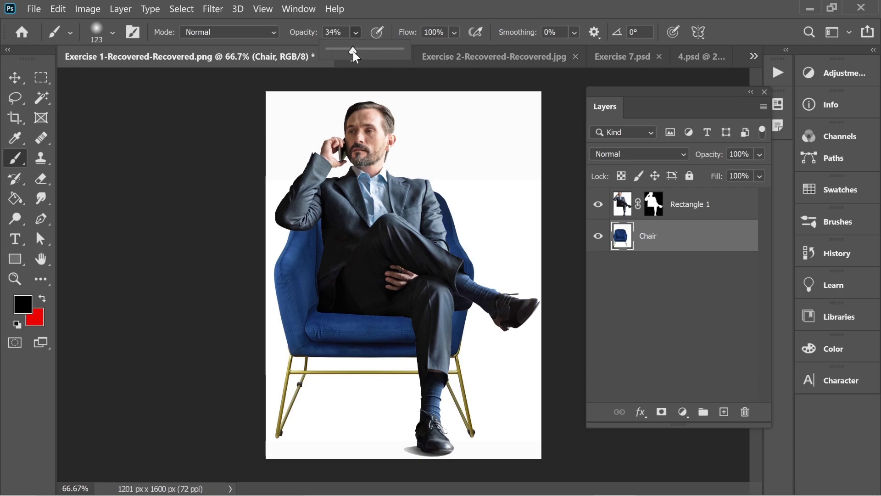
pyautogui.click(723, 412)
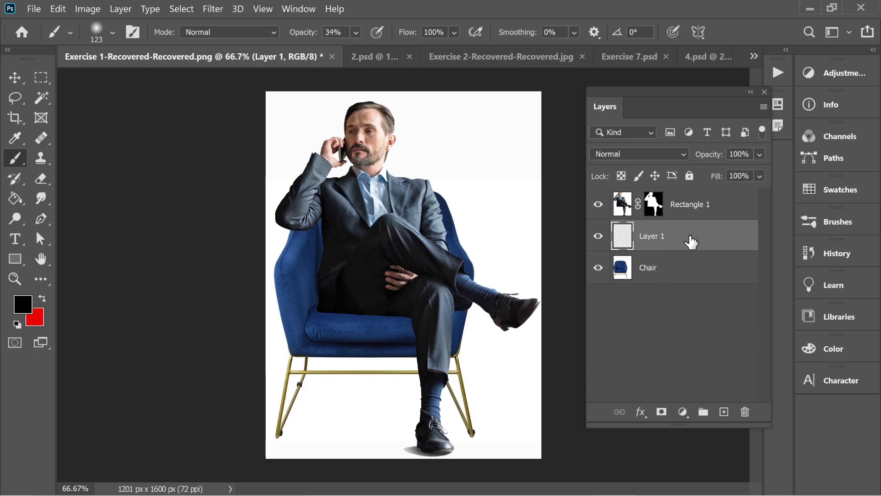
pyautogui.moveTo(325, 311)
pyautogui.mouseDown()
pyautogui.moveTo(410, 321)
pyautogui.moveTo(417, 365)
pyautogui.moveTo(412, 325)
pyautogui.mouseUp()
pyautogui.moveTo(324, 308)
pyautogui.mouseDown()
pyautogui.moveTo(400, 311)
pyautogui.moveTo(418, 346)
pyautogui.mouseUp()
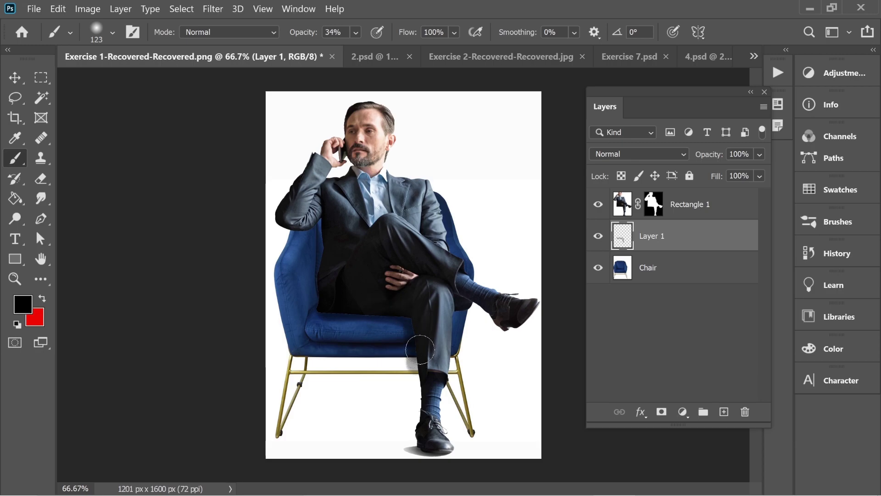
pyautogui.moveTo(364, 314)
pyautogui.mouseDown()
pyautogui.moveTo(409, 330)
pyautogui.moveTo(455, 328)
pyautogui.mouseUp()
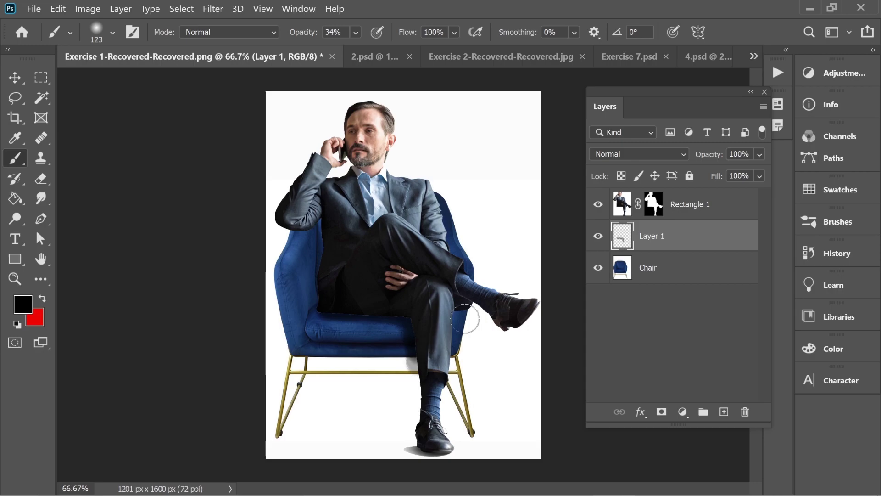
pyautogui.click(42, 179)
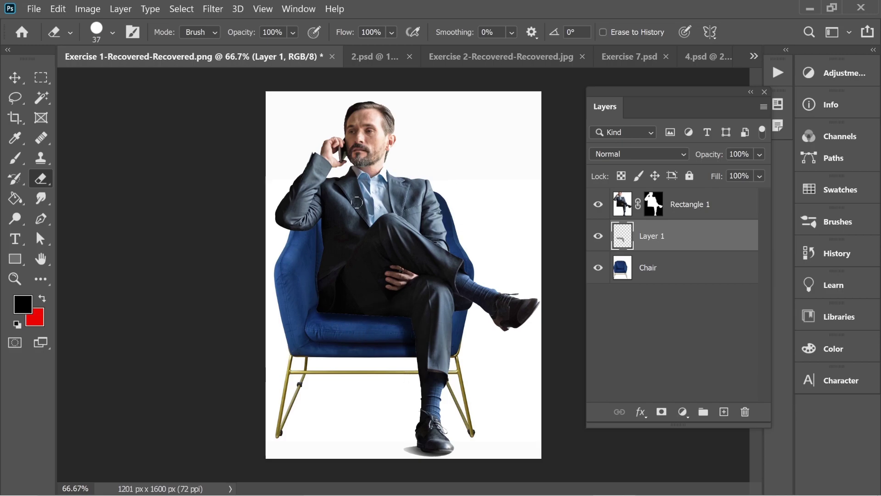
# - Add a linear Gradient Fill layer above the man's layer with its angle set to 0°
pyautogui.press('v')
pyautogui.hotkey('alt', ']')
pyautogui.click(683, 412)
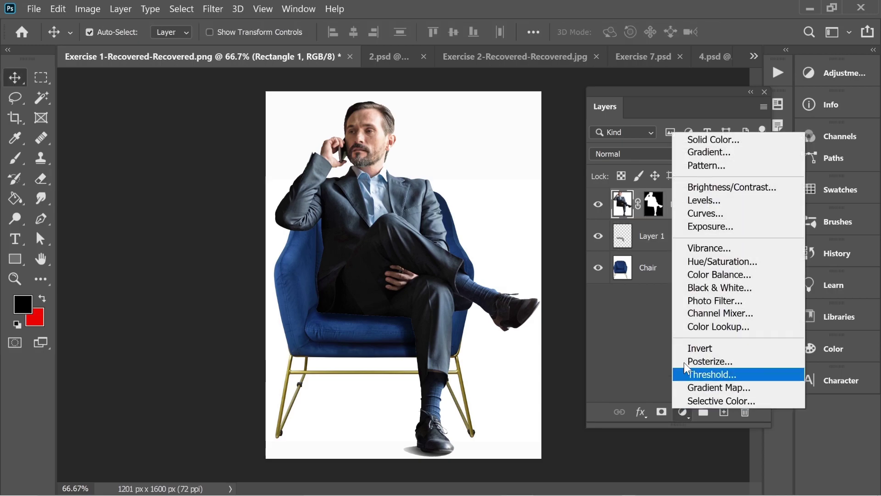
pyautogui.click(702, 152)
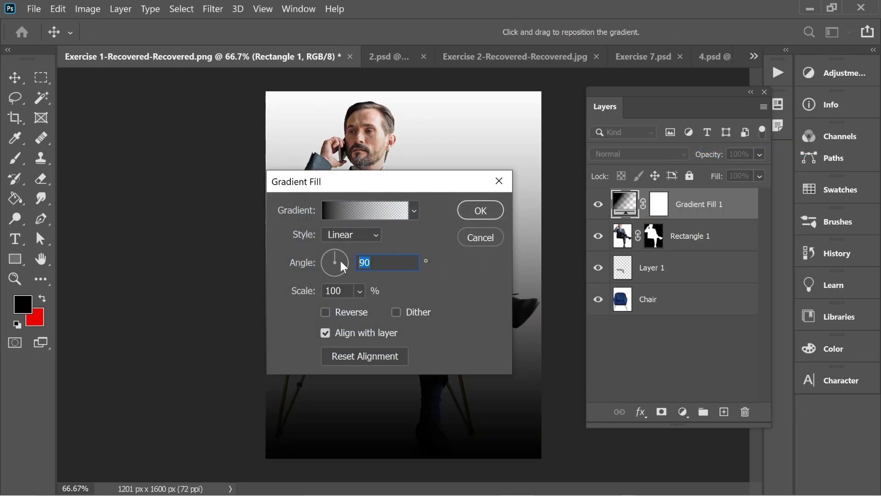
pyautogui.write('0')
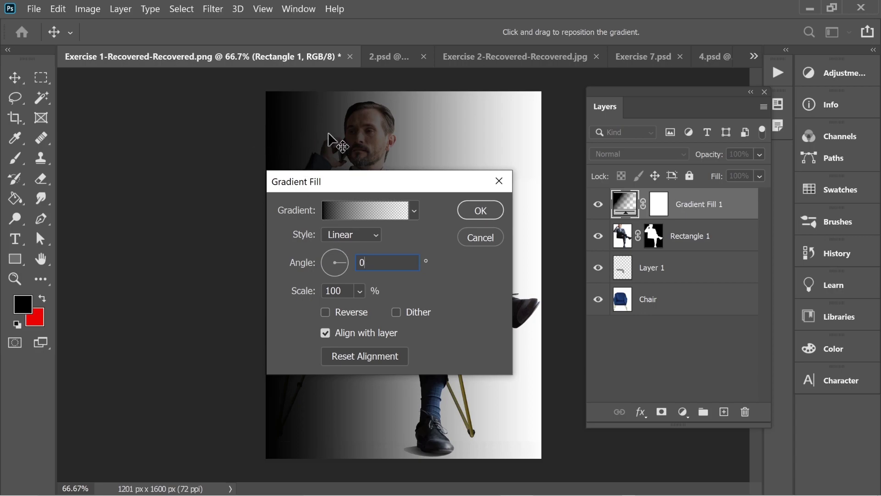
# - Base the gradient on the Purple_02 preset and set its end stops to 0% opacity and colour ffffff
pyautogui.click(348, 214)
pyautogui.click(559, 218)
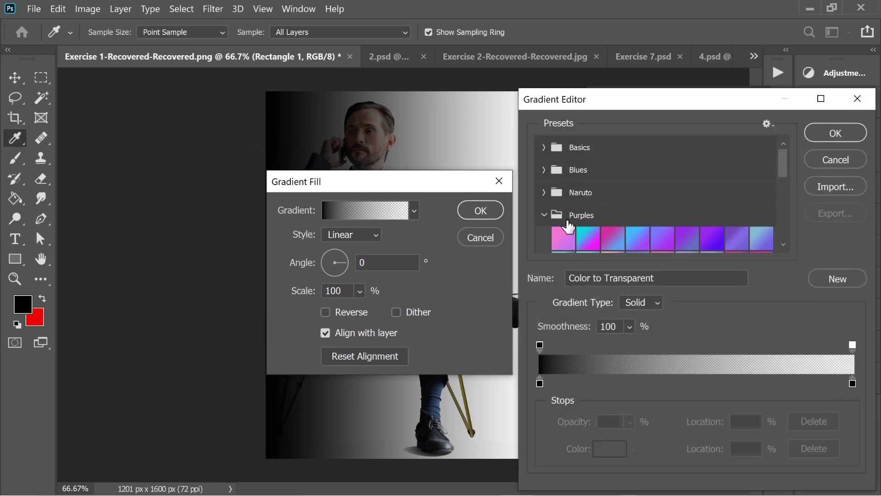
pyautogui.click(592, 241)
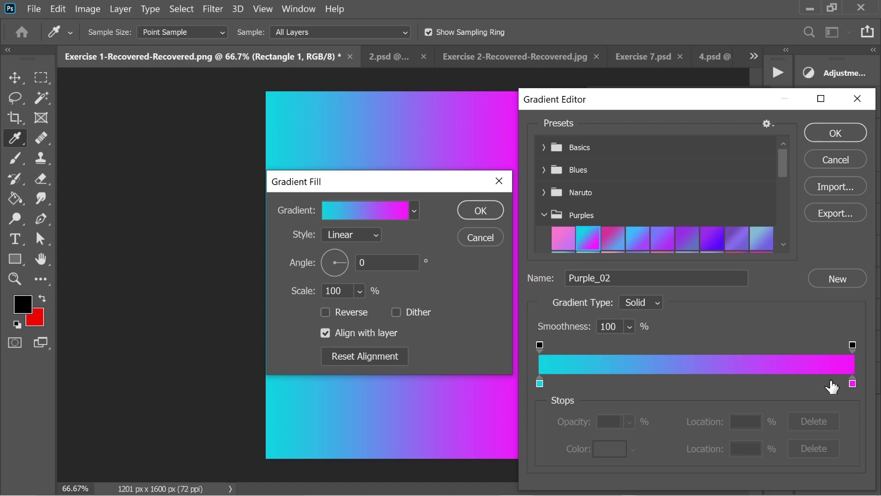
pyautogui.click(853, 345)
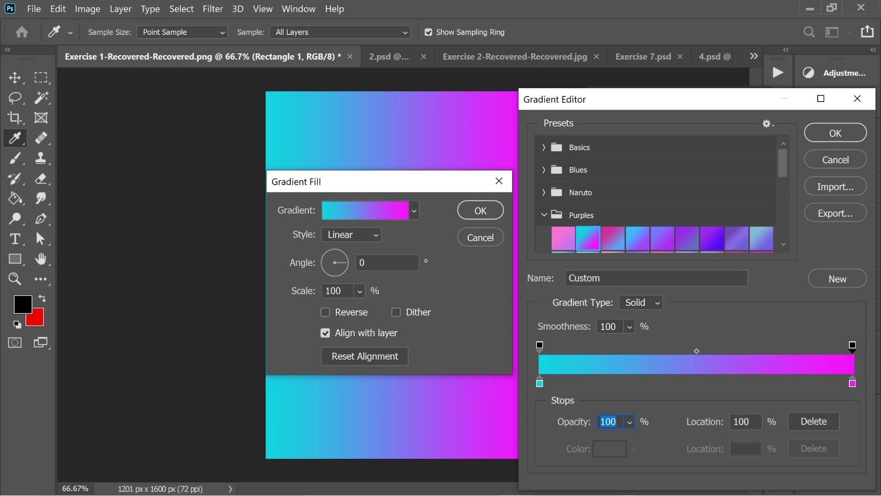
pyautogui.write('0')
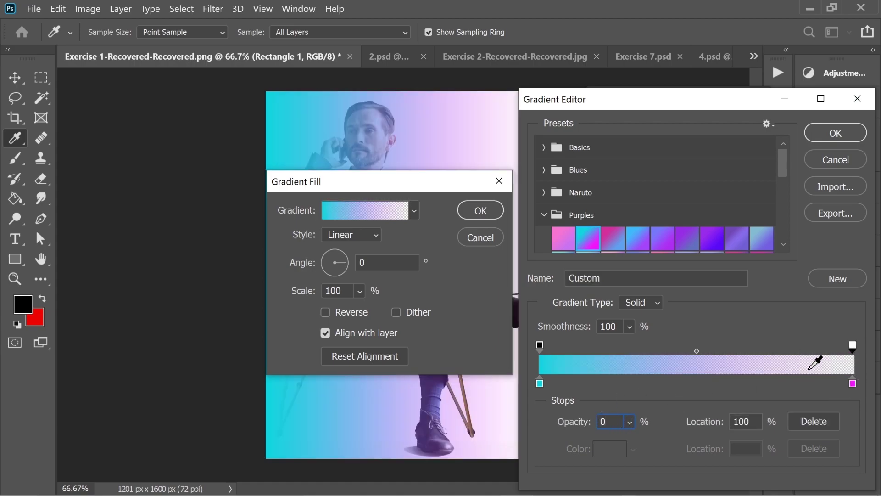
pyautogui.doubleClick(852, 383)
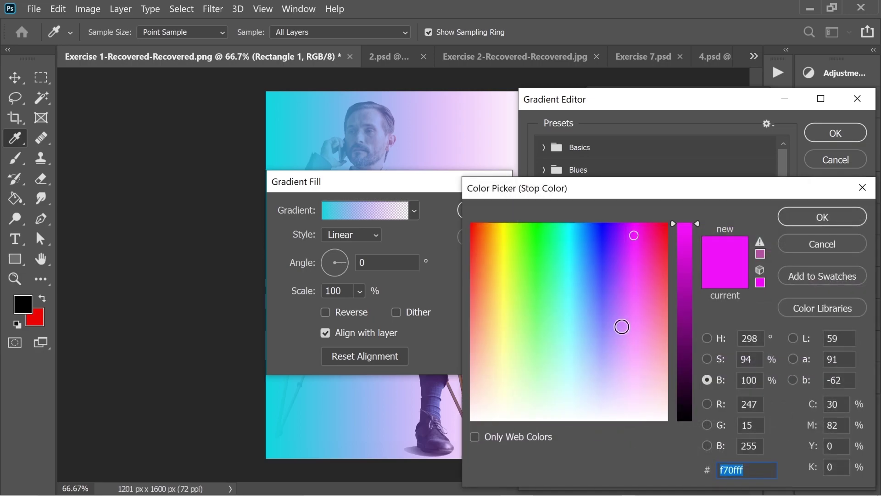
pyautogui.write('ffffff')
pyautogui.click(822, 217)
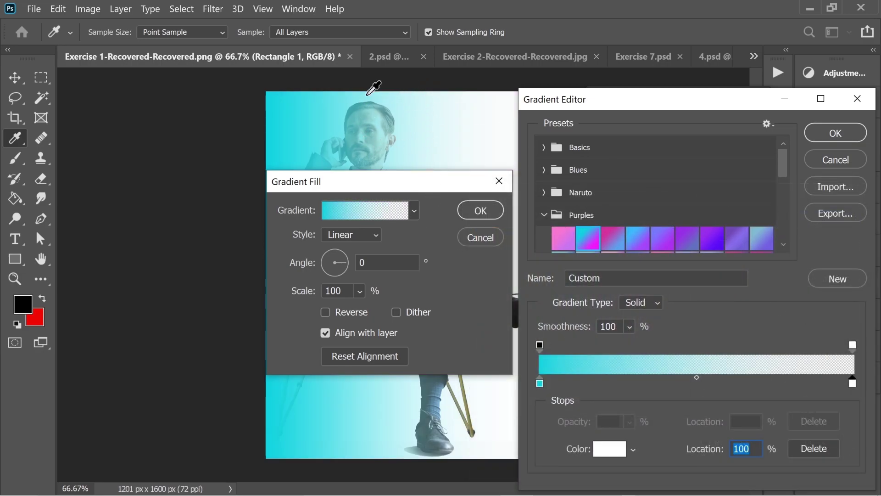
# - Move the gradient's cyan and white colour stops to 26% and 53%, and its opaque and transparent stops to 19% and 54%
pyautogui.moveTo(539, 383); pyautogui.dragTo(619, 387)
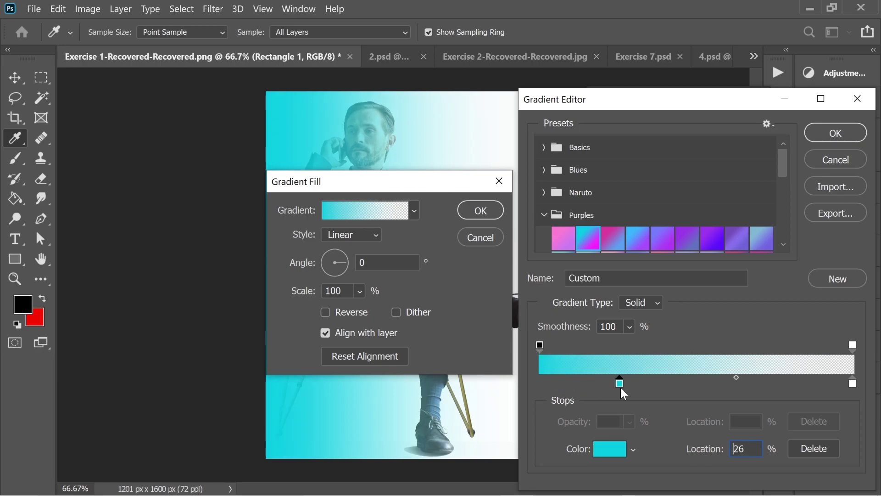
pyautogui.moveTo(540, 345); pyautogui.dragTo(599, 346)
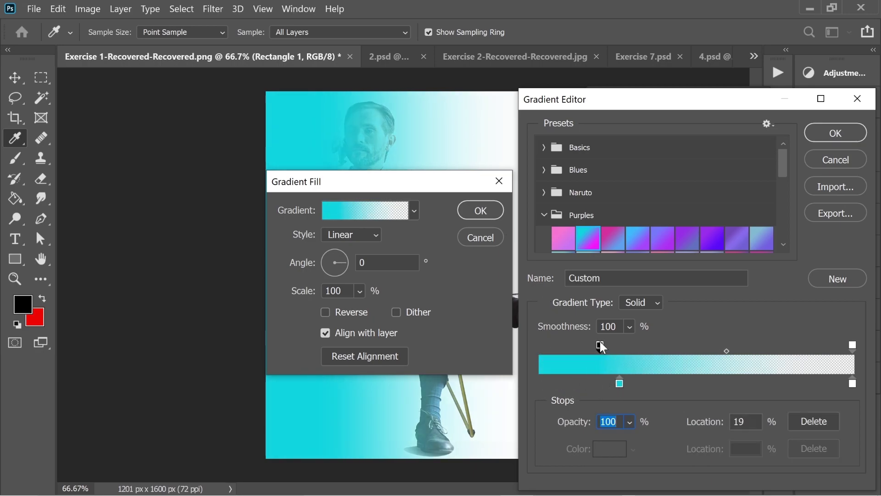
pyautogui.moveTo(848, 388); pyautogui.dragTo(719, 381)
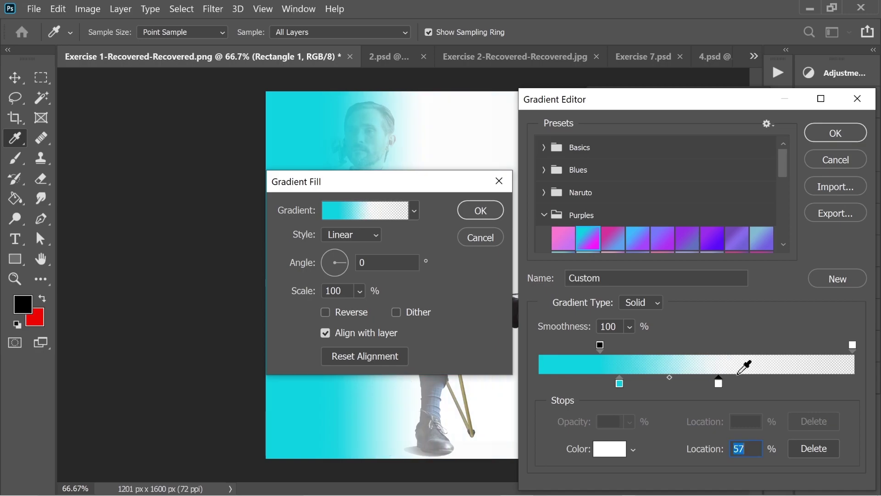
pyautogui.moveTo(853, 344); pyautogui.dragTo(750, 344)
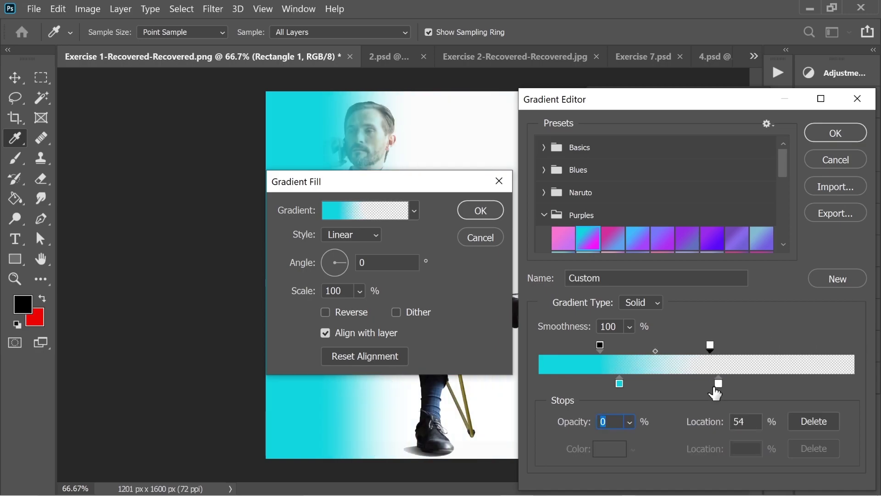
pyautogui.moveTo(719, 383); pyautogui.dragTo(708, 388)
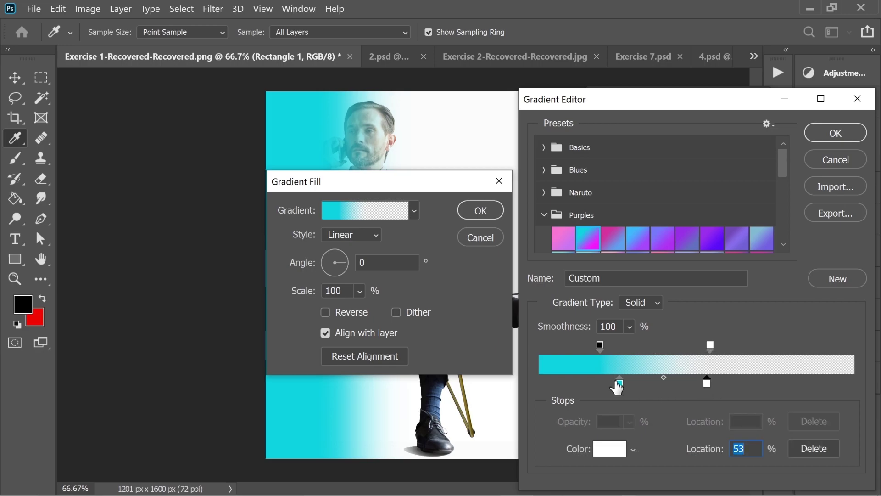
# - Apply the edited gradient fill and set its layer's blend mode to Color
pyautogui.click(814, 134)
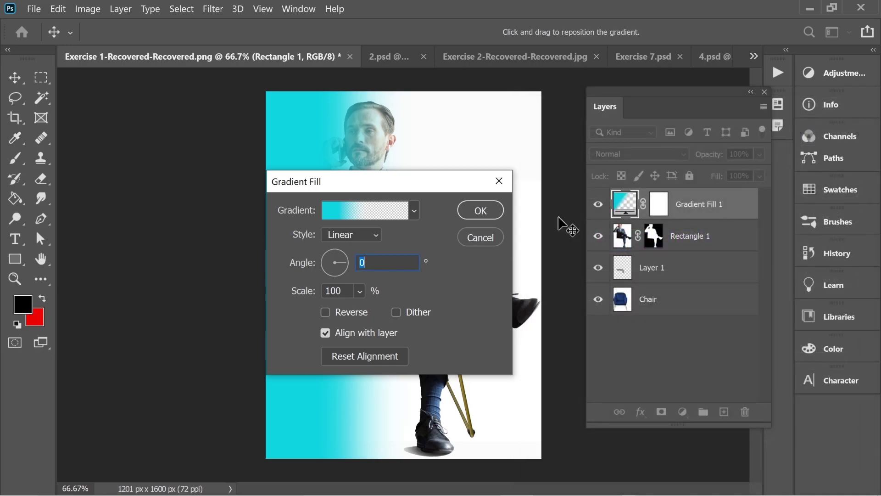
pyautogui.click(479, 211)
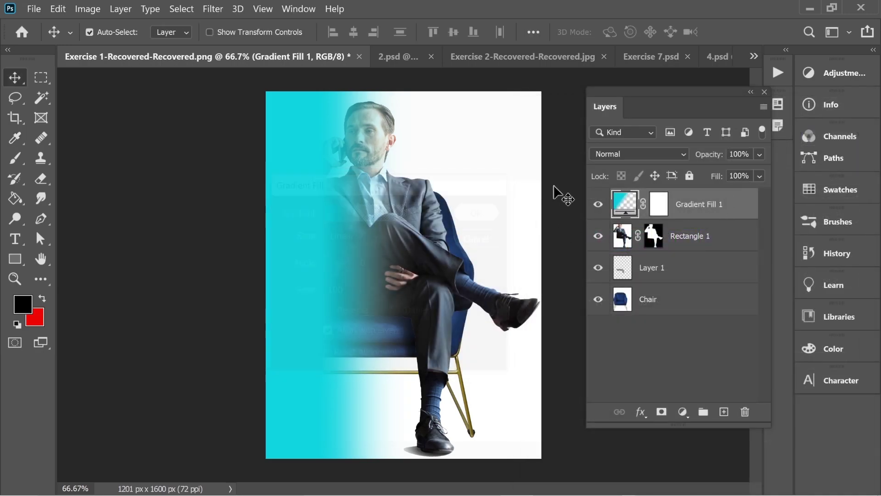
pyautogui.click(630, 152)
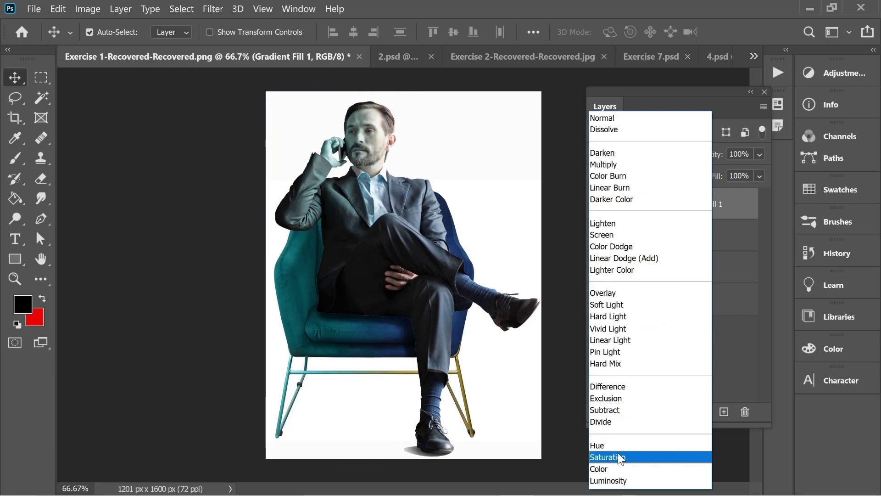
pyautogui.click(606, 469)
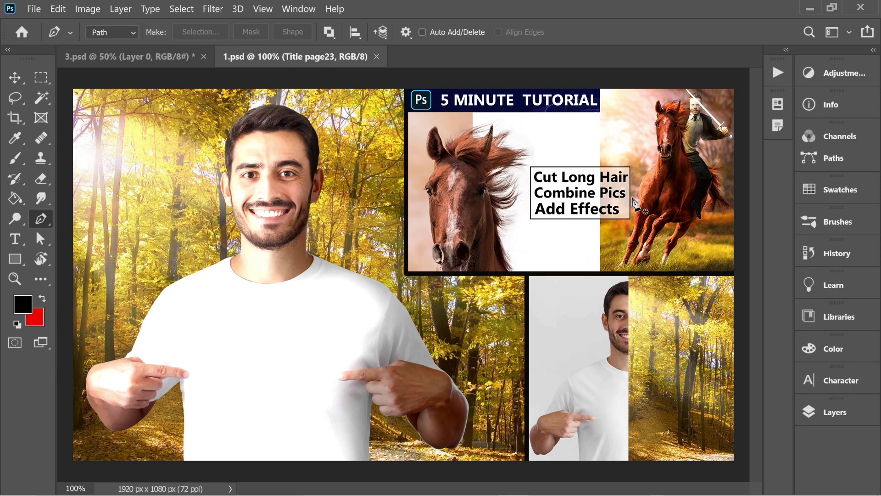
# - Switch to the 3.psd document and turn the path around the man into a new anti-aliased selection with 0 px feather
pyautogui.click(135, 57)
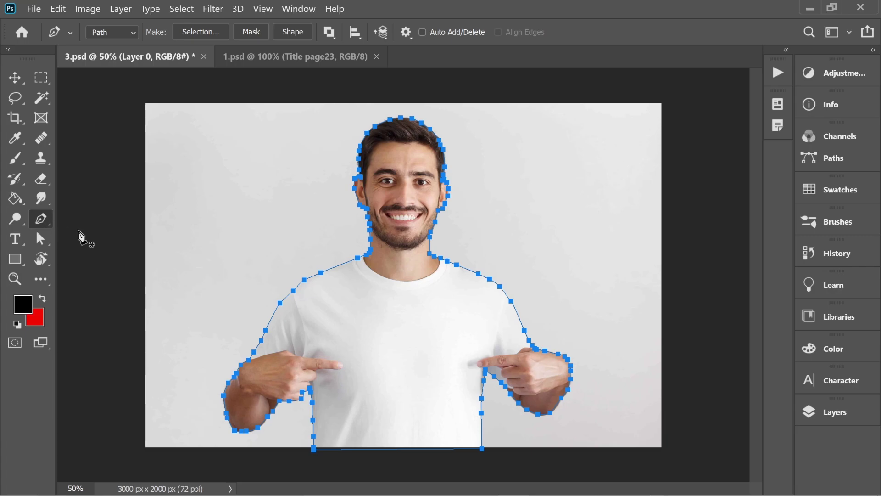
pyautogui.rightClick(372, 212)
pyautogui.click(413, 218)
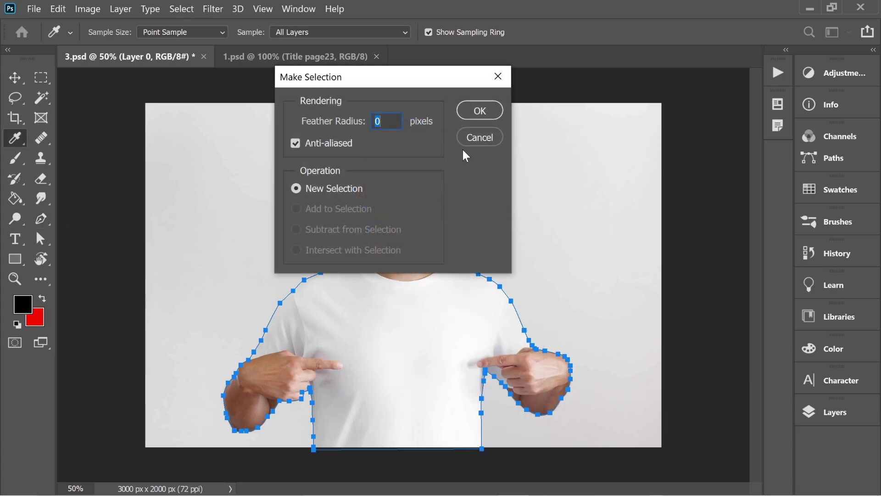
pyautogui.click(479, 112)
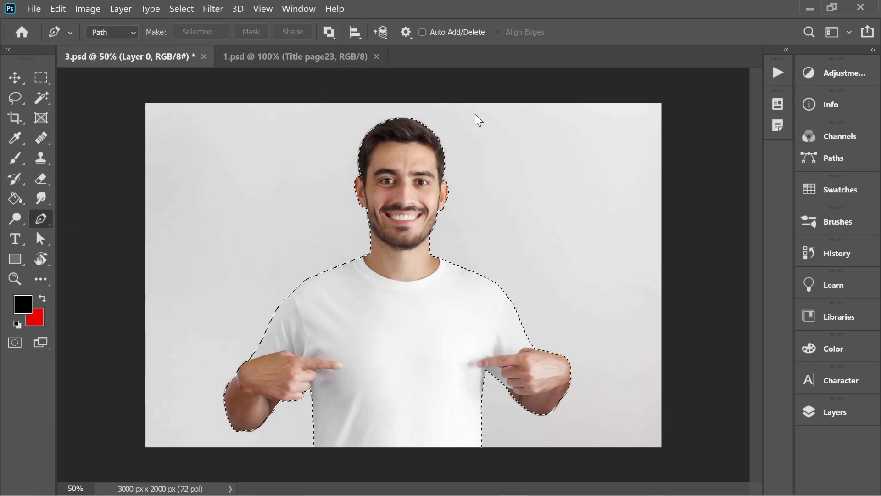
# - Copy the selected man from Layer 0 to a new layer, and toggle the visibility of both man layers to compare them
pyautogui.click(836, 408)
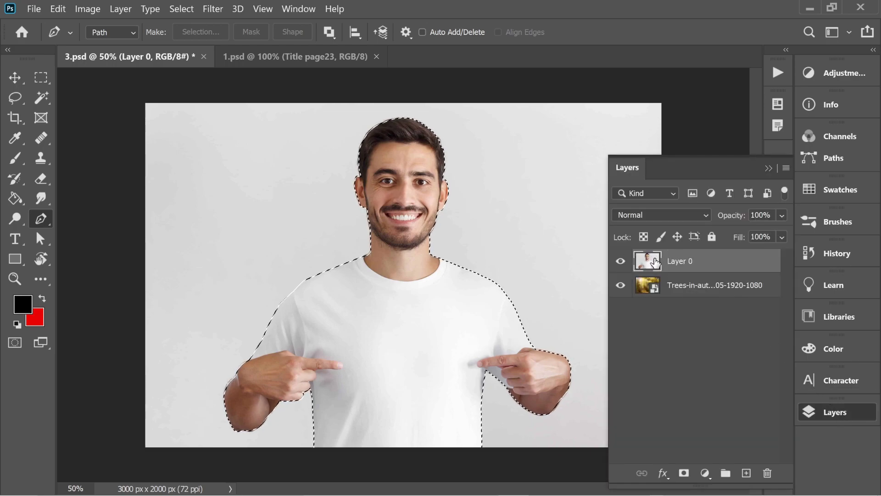
pyautogui.hotkey('ctrl', 'j')
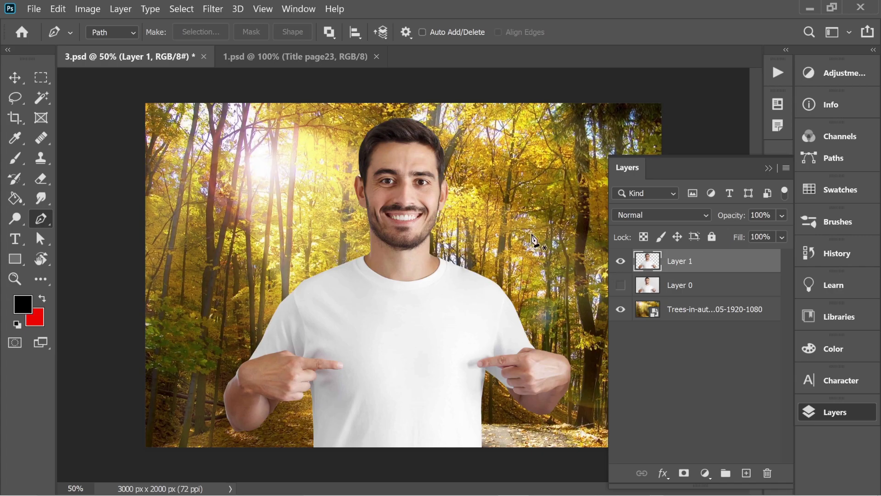
pyautogui.click(621, 262)
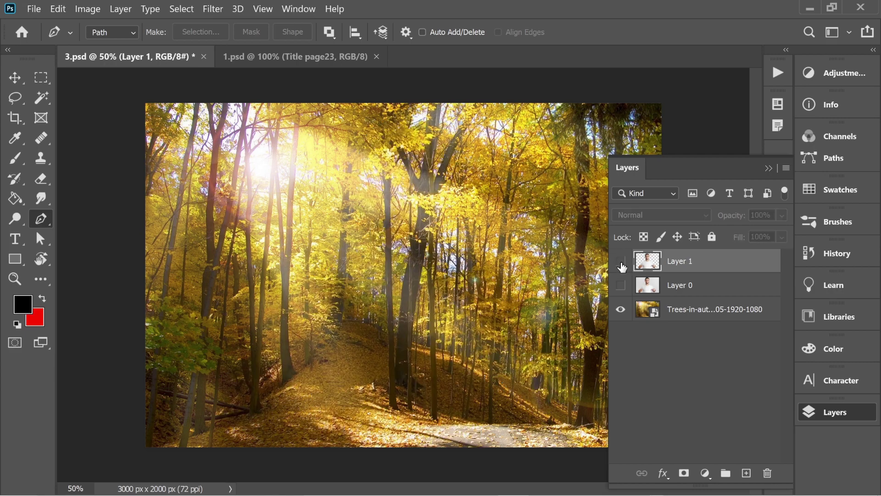
pyautogui.click(622, 286)
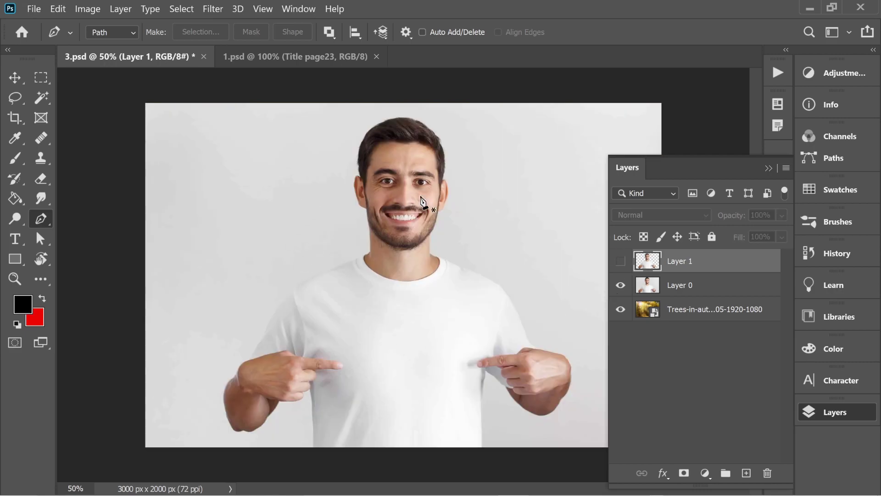
pyautogui.click(621, 263)
pyautogui.click(624, 287)
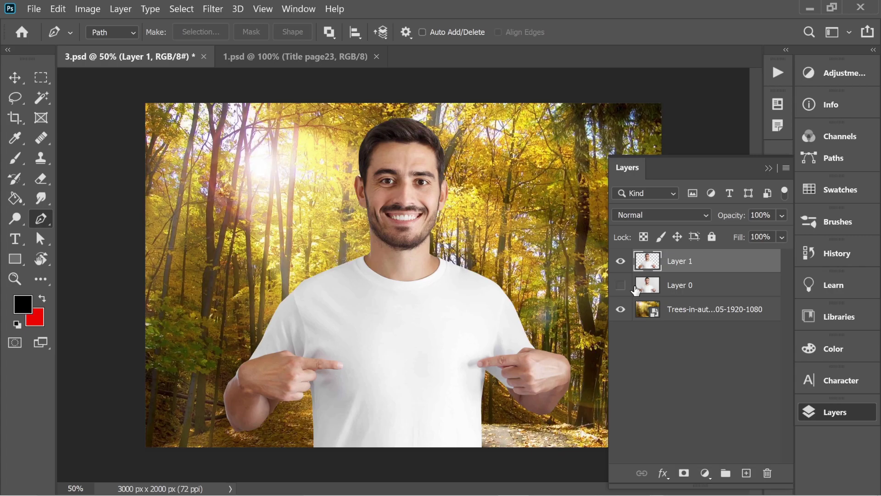
# - Undo the copied layer and its visibility changes, stepping back to the active selection around the man on Layer 0
pyautogui.hotkey('ctrl', 'z')
pyautogui.hotkey('ctrl', 'z')
pyautogui.hotkey('ctrl', 'z')
pyautogui.hotkey('ctrl', 'z')
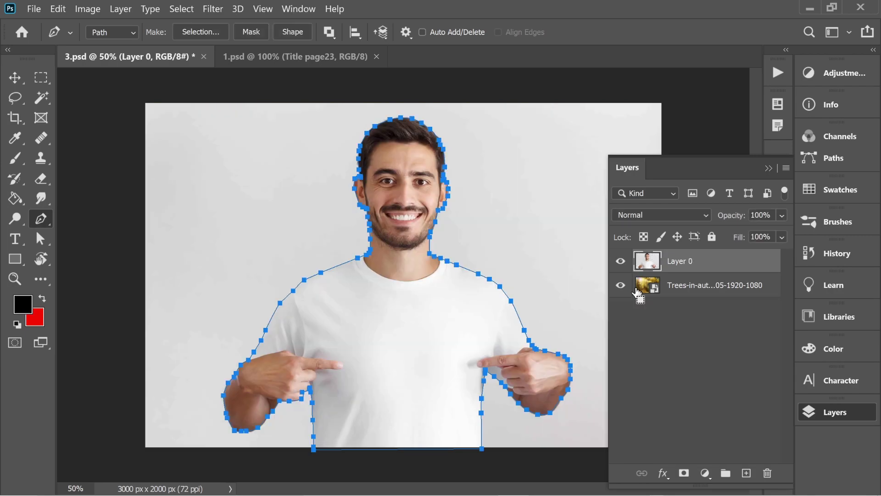
pyautogui.hotkey('ctrl', 'shift', 'z')
pyautogui.hotkey('ctrl', 'shift', 'z')
pyautogui.hotkey('ctrl', 'shift', 'z')
pyautogui.hotkey('ctrl', 'z')
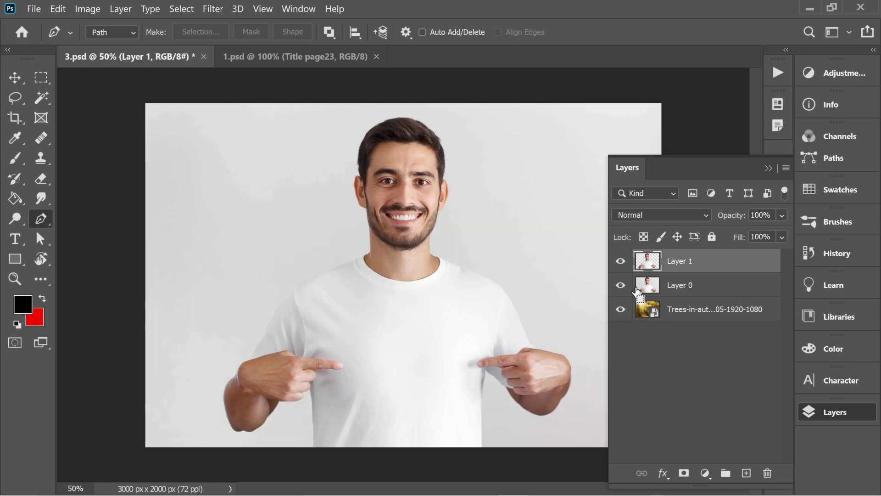
pyautogui.hotkey('ctrl', 'z')
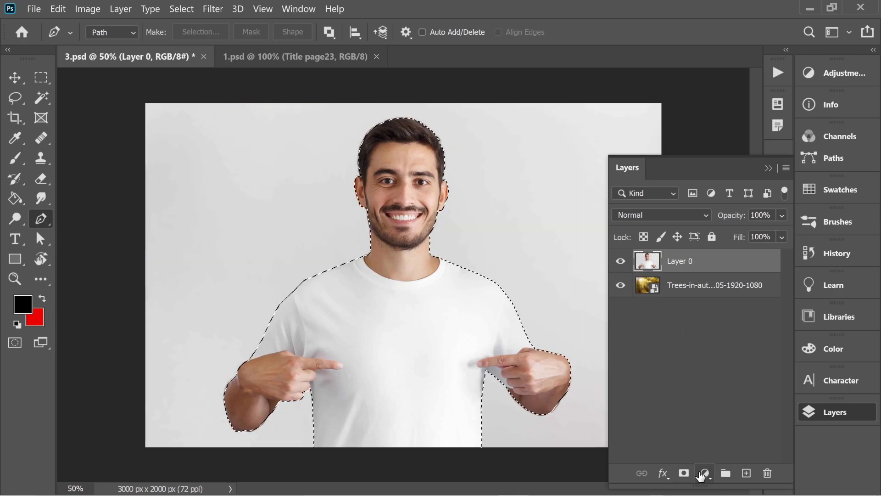
# - Add a layer mask to Layer 0 from the selection around the man
pyautogui.click(683, 473)
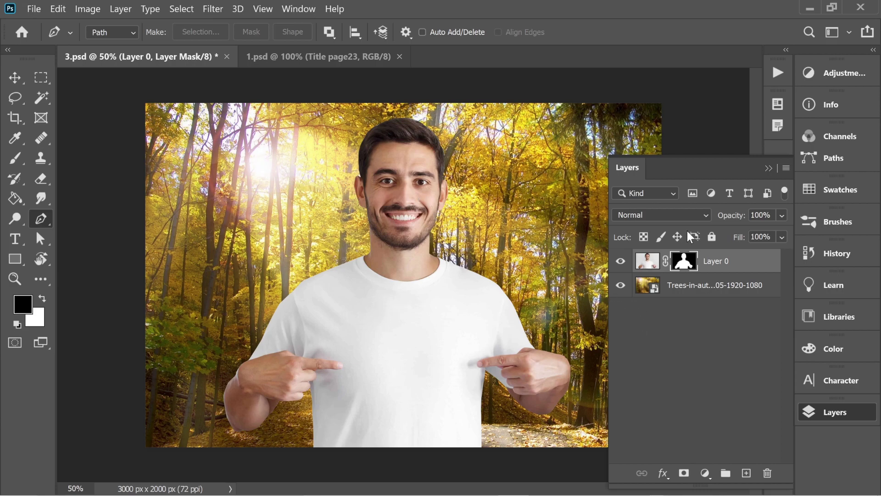
# - Flip the masked man on Layer 0 horizontally
pyautogui.click(649, 264)
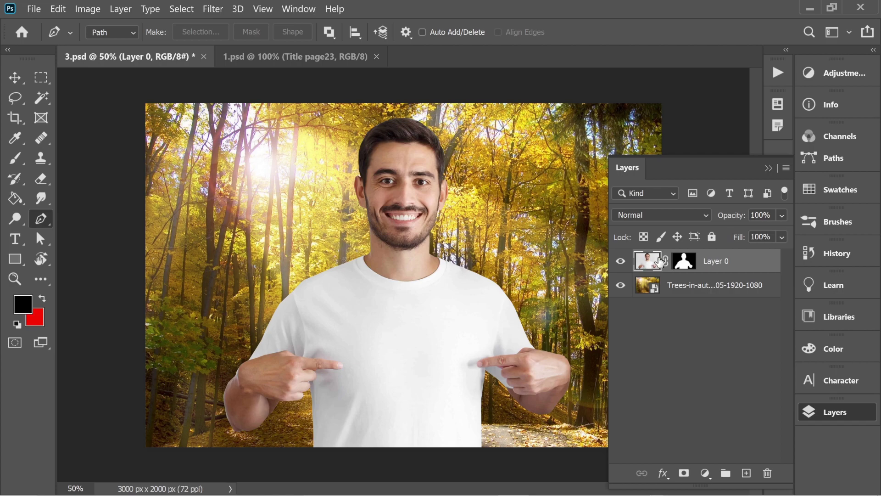
pyautogui.click(58, 9)
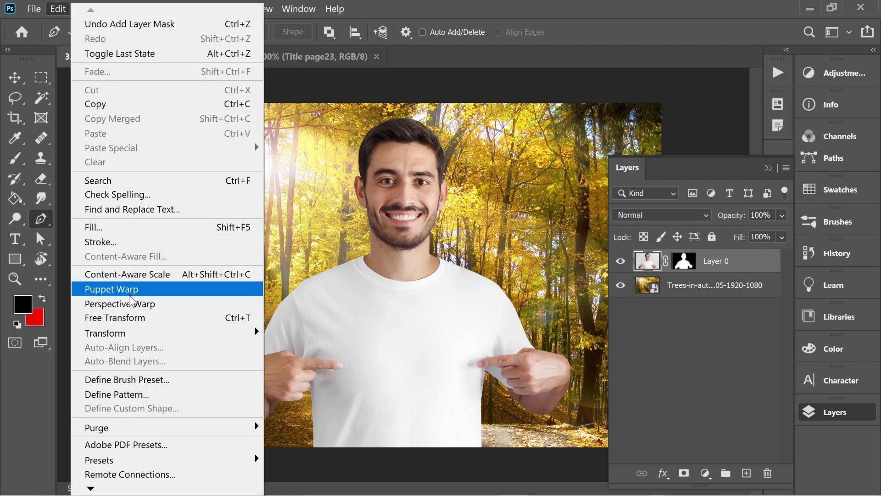
pyautogui.moveTo(129, 332)
pyautogui.click(320, 319)
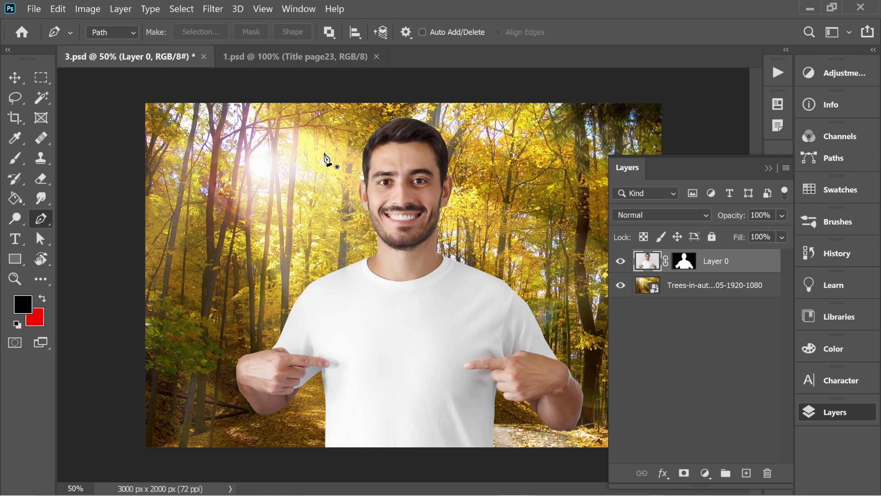
# - Move the autumn trees background layer to the left so the sunlight falls near the image's left edge
pyautogui.click(688, 287)
pyautogui.click(15, 78)
pyautogui.moveTo(266, 202); pyautogui.dragTo(178, 198)
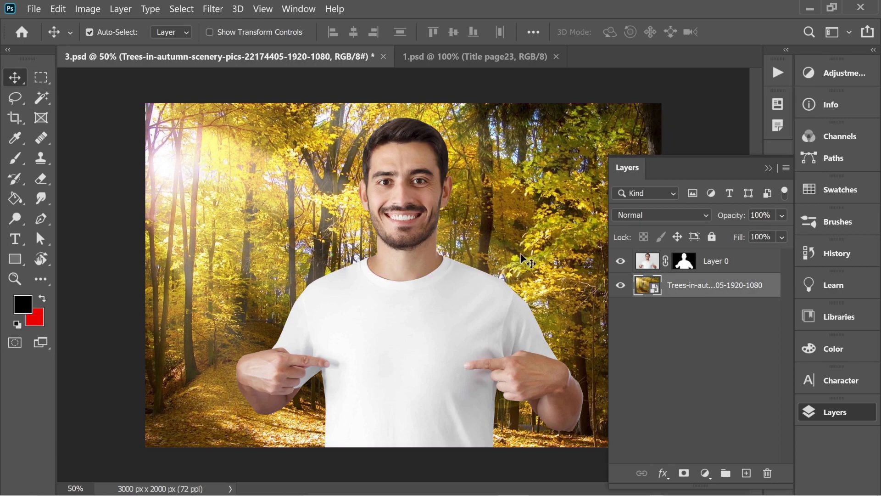
# - Add an Exposure adjustment of +0.67 above Layer 0 and clip it to the man
pyautogui.click(650, 268)
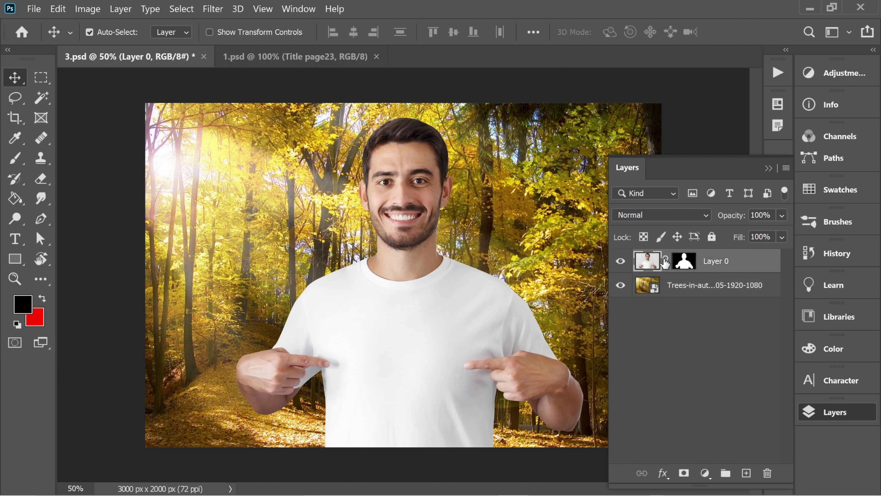
pyautogui.click(704, 473)
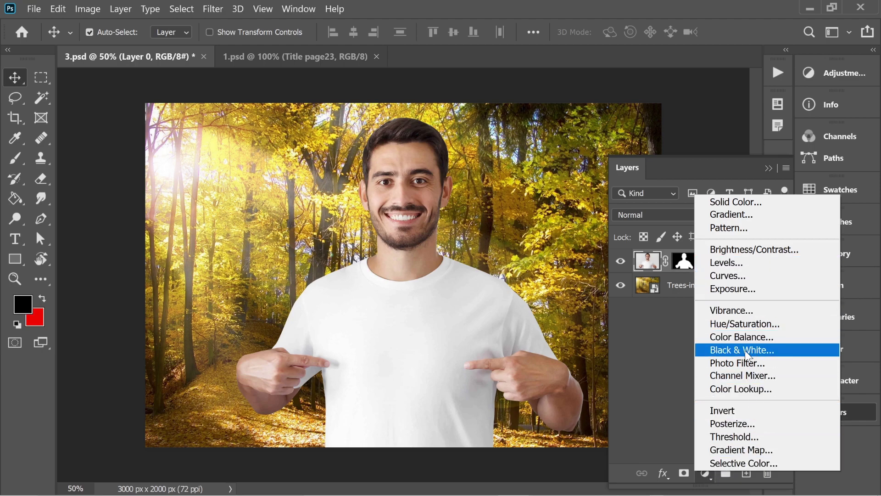
pyautogui.click(739, 290)
pyautogui.moveTo(212, 190); pyautogui.dragTo(223, 191)
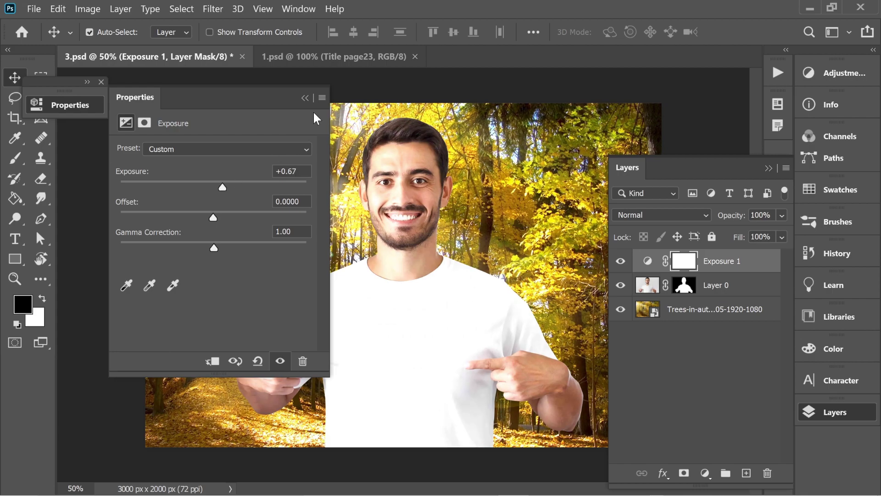
pyautogui.click(304, 98)
pyautogui.rightClick(732, 261)
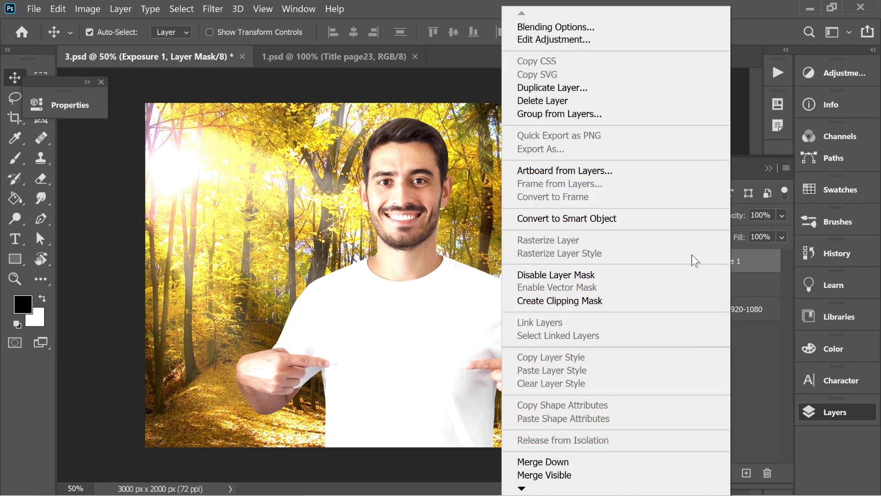
pyautogui.click(553, 301)
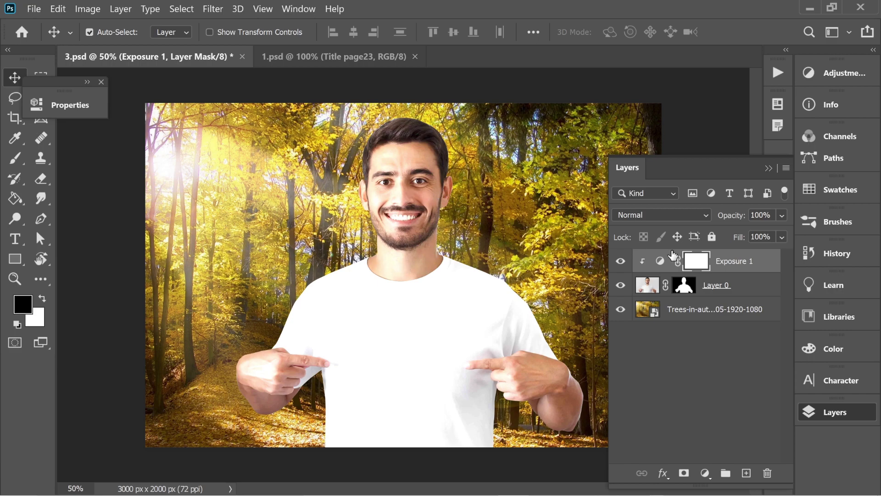
# - Add a Brightness/Contrast adjustment with contrast 35 above the Exposure layer and clip it to the man
pyautogui.click(705, 473)
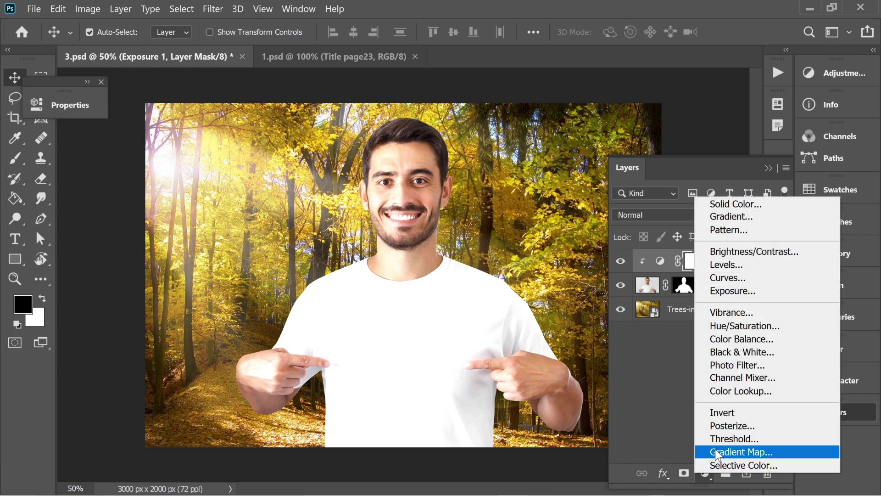
pyautogui.click(747, 252)
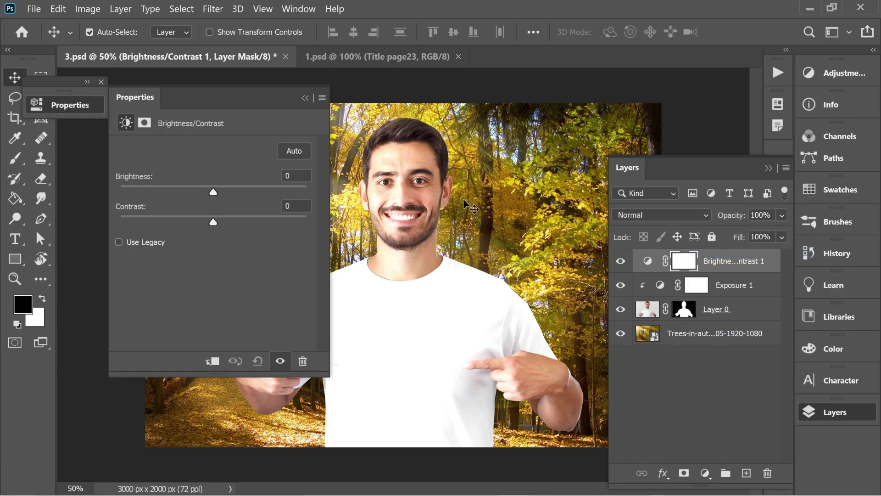
pyautogui.moveTo(212, 222); pyautogui.dragTo(251, 219)
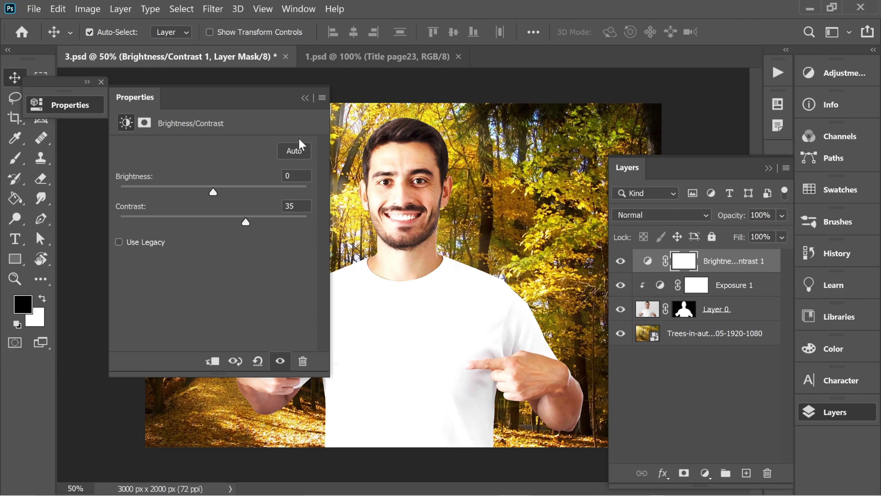
pyautogui.click(304, 97)
pyautogui.rightClick(719, 261)
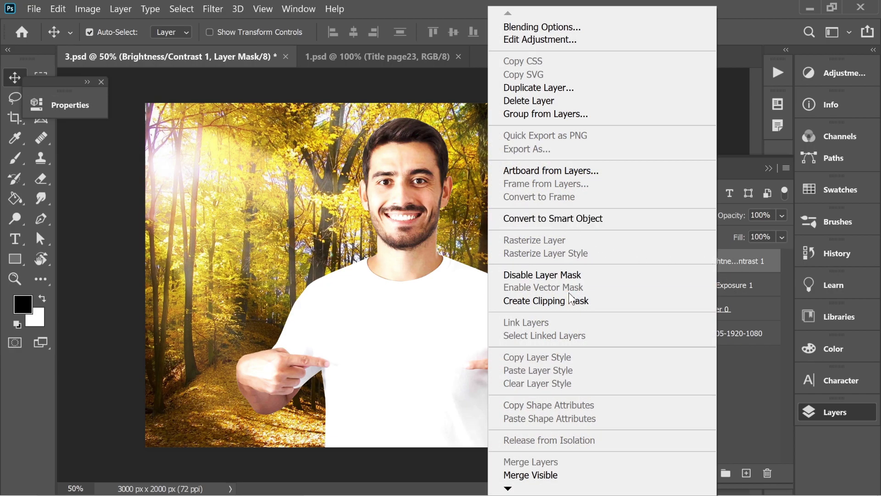
pyautogui.click(652, 301)
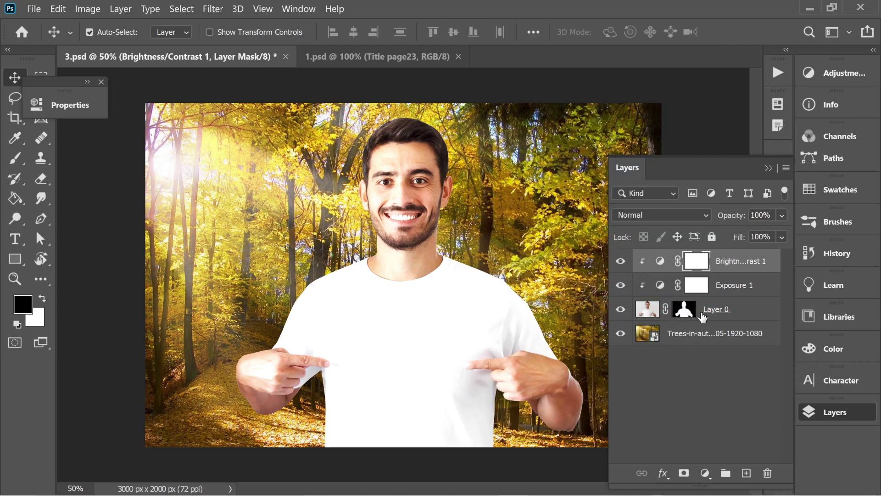
# - Add a Levels adjustment with the white output level at 149 and clip it to the man
pyautogui.click(706, 474)
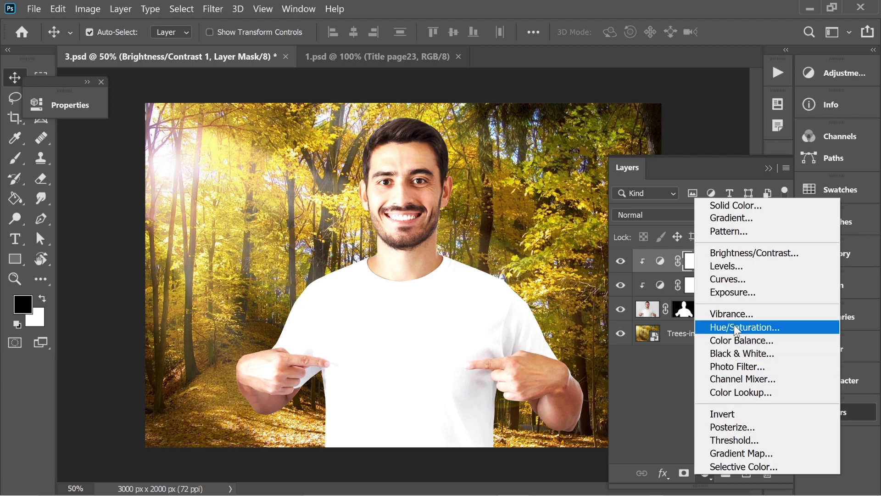
pyautogui.click(730, 271)
pyautogui.moveTo(309, 306); pyautogui.dragTo(239, 307)
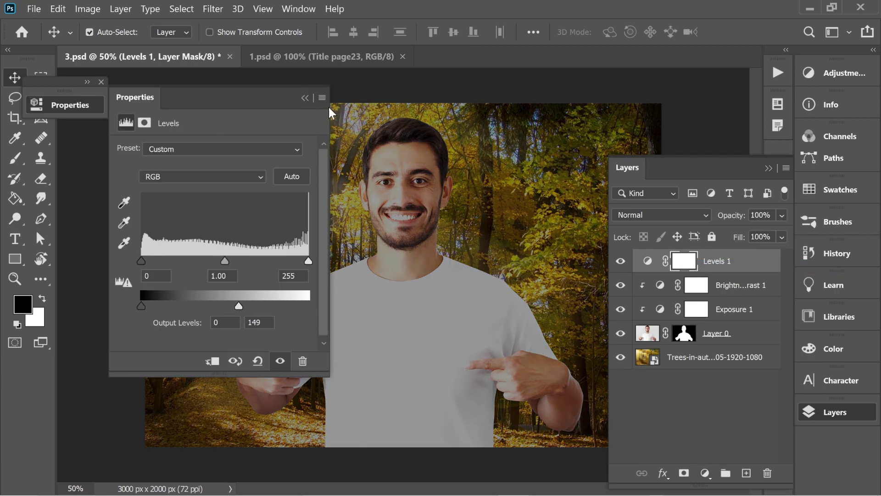
pyautogui.click(305, 98)
pyautogui.rightClick(707, 261)
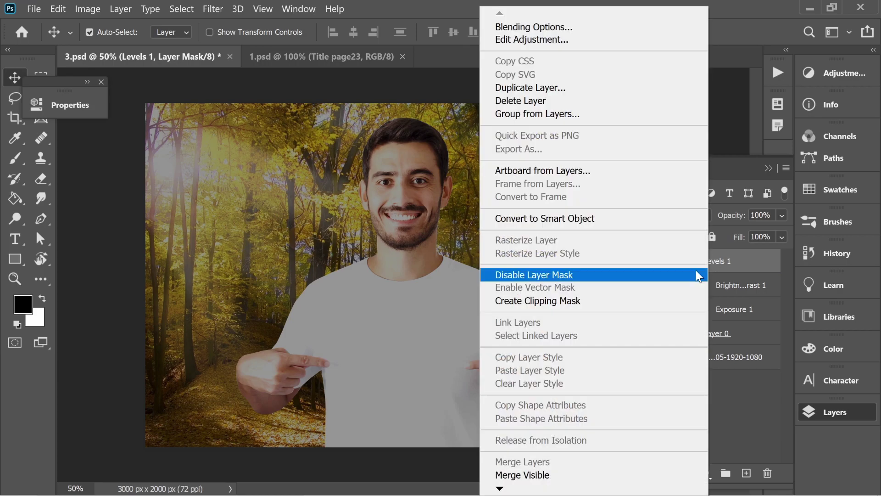
pyautogui.click(555, 298)
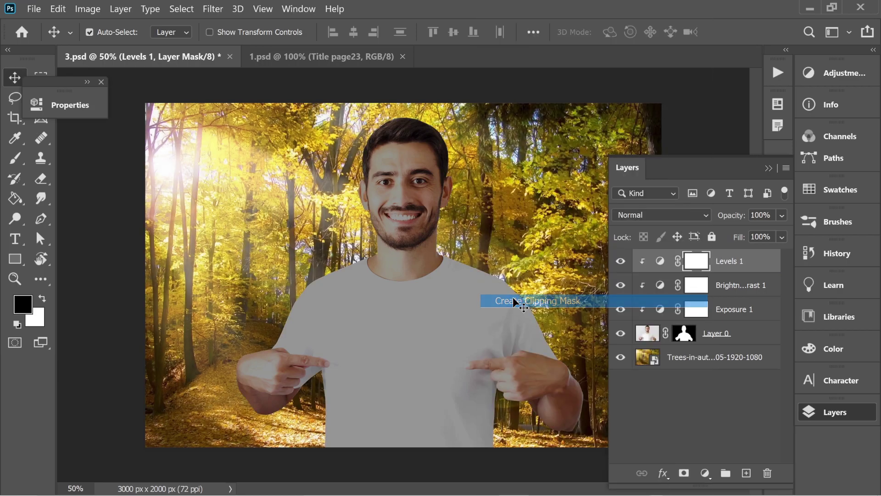
# - Try painting black and white strokes on the Levels mask over the man's face and chest with the brush at 59% opacity
pyautogui.click(13, 158)
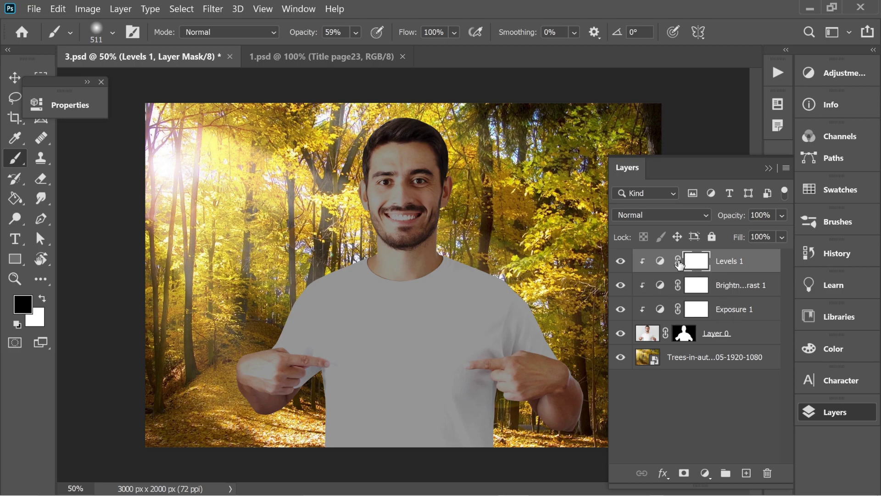
pyautogui.moveTo(429, 163)
pyautogui.mouseDown()
pyautogui.moveTo(404, 298)
pyautogui.moveTo(440, 303)
pyautogui.mouseUp()
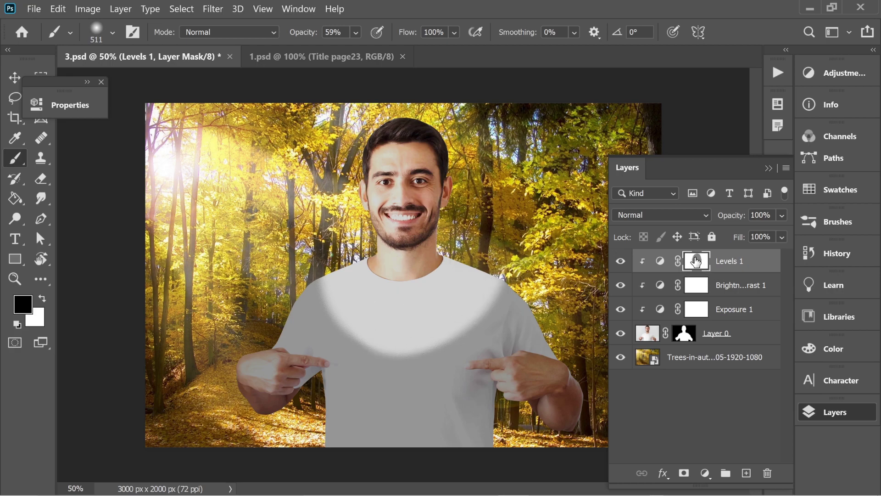
pyautogui.click(42, 298)
pyautogui.moveTo(404, 198)
pyautogui.mouseDown()
pyautogui.moveTo(417, 335)
pyautogui.moveTo(395, 183)
pyautogui.moveTo(468, 171)
pyautogui.mouseUp()
pyautogui.hotkey('ctrl', 'z')
pyautogui.hotkey('ctrl', 'z')
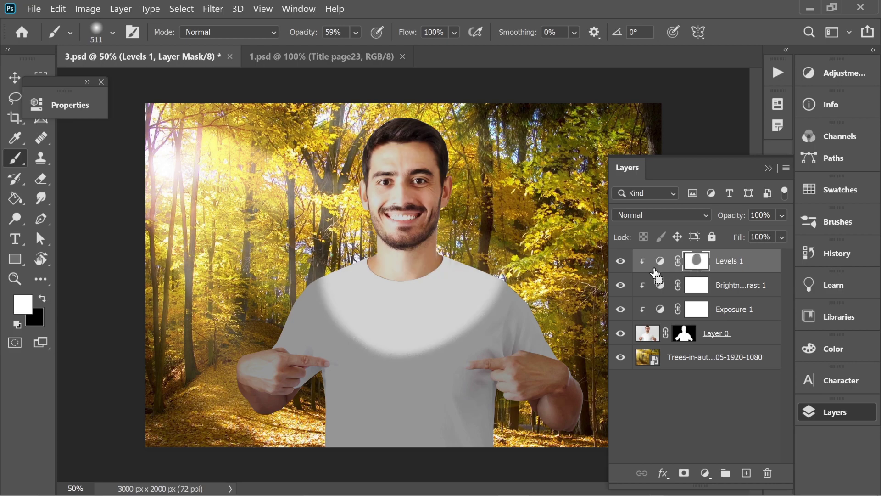
# - Paint black at 100% brush opacity on the Levels mask over the man's face, shoulders, arms and shirt to remove the darkening there
pyautogui.click(353, 33)
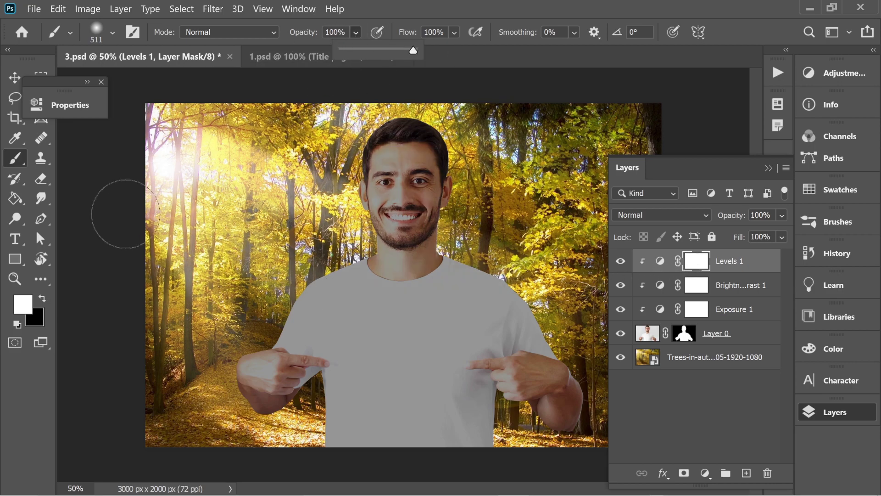
pyautogui.click(41, 298)
pyautogui.moveTo(394, 146)
pyautogui.mouseDown()
pyautogui.moveTo(378, 249)
pyautogui.moveTo(356, 289)
pyautogui.moveTo(286, 318)
pyautogui.moveTo(231, 381)
pyautogui.moveTo(363, 282)
pyautogui.moveTo(398, 192)
pyautogui.moveTo(391, 139)
pyautogui.moveTo(403, 262)
pyautogui.moveTo(442, 309)
pyautogui.moveTo(468, 318)
pyautogui.moveTo(432, 291)
pyautogui.moveTo(491, 334)
pyautogui.moveTo(535, 398)
pyautogui.moveTo(537, 429)
pyautogui.mouseUp()
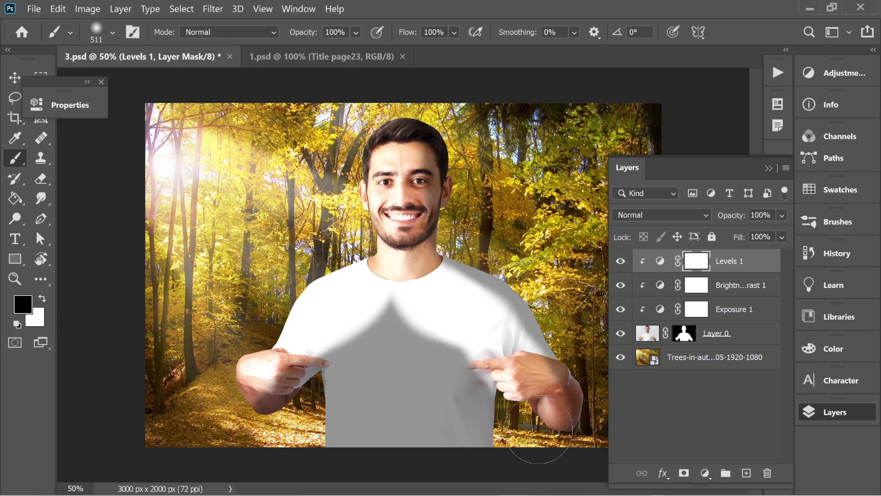
pyautogui.moveTo(426, 330)
pyautogui.mouseDown()
pyautogui.moveTo(437, 435)
pyautogui.moveTo(475, 351)
pyautogui.moveTo(454, 370)
pyautogui.moveTo(447, 428)
pyautogui.moveTo(458, 350)
pyautogui.moveTo(412, 314)
pyautogui.moveTo(352, 329)
pyautogui.moveTo(401, 449)
pyautogui.moveTo(383, 312)
pyautogui.moveTo(352, 416)
pyautogui.moveTo(344, 343)
pyautogui.moveTo(399, 256)
pyautogui.moveTo(406, 146)
pyautogui.moveTo(409, 171)
pyautogui.mouseUp()
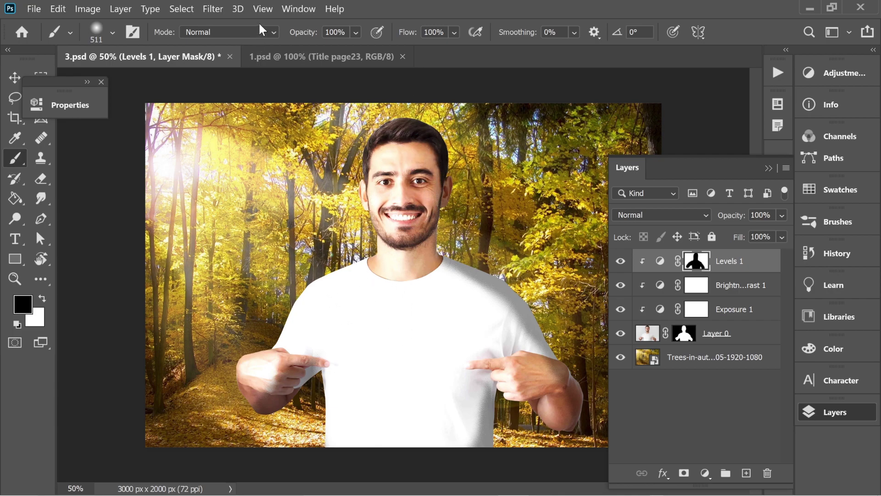
# - Set the brush opacity to 61% and paint black on the Levels mask to soften the remaining shading on the man's shirt and arm
pyautogui.click(356, 32)
pyautogui.moveTo(404, 50); pyautogui.dragTo(372, 51)
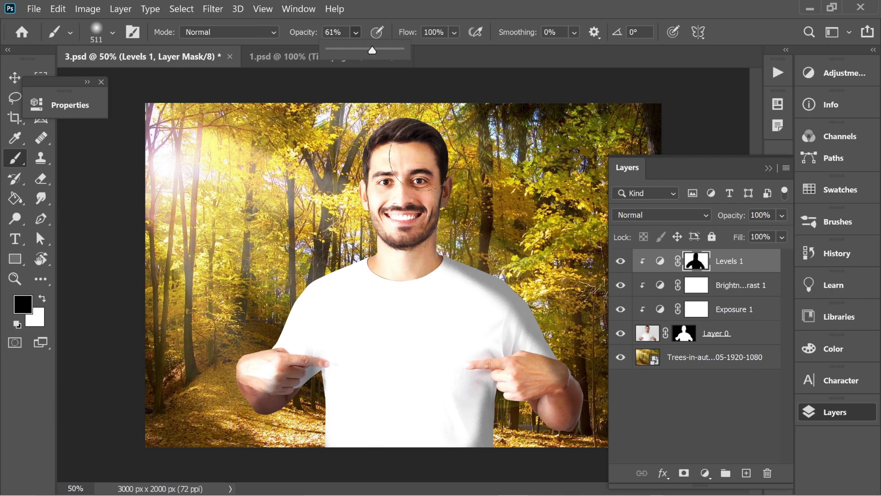
pyautogui.moveTo(433, 242); pyautogui.dragTo(518, 361)
pyautogui.moveTo(477, 426); pyautogui.dragTo(451, 373)
pyautogui.hotkey('ctrl', 'z')
pyautogui.hotkey('ctrl', 'z')
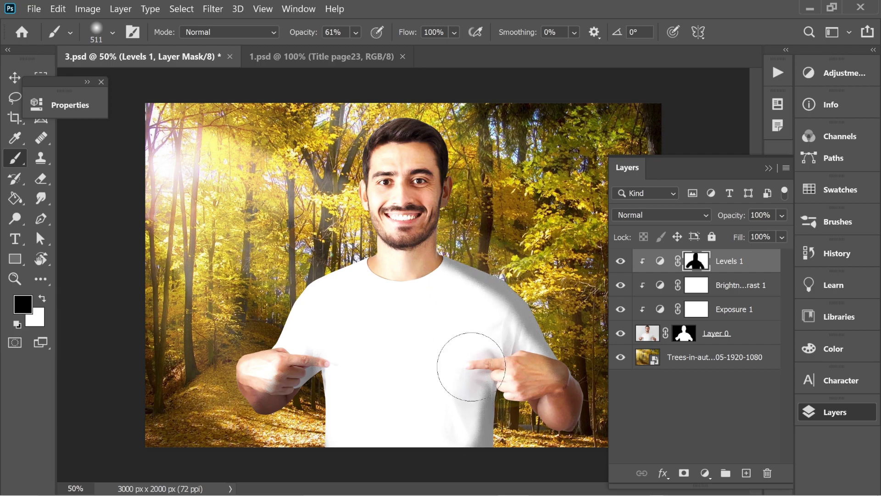
pyautogui.moveTo(412, 277)
pyautogui.mouseDown()
pyautogui.moveTo(474, 305)
pyautogui.moveTo(511, 344)
pyautogui.moveTo(510, 424)
pyautogui.mouseUp()
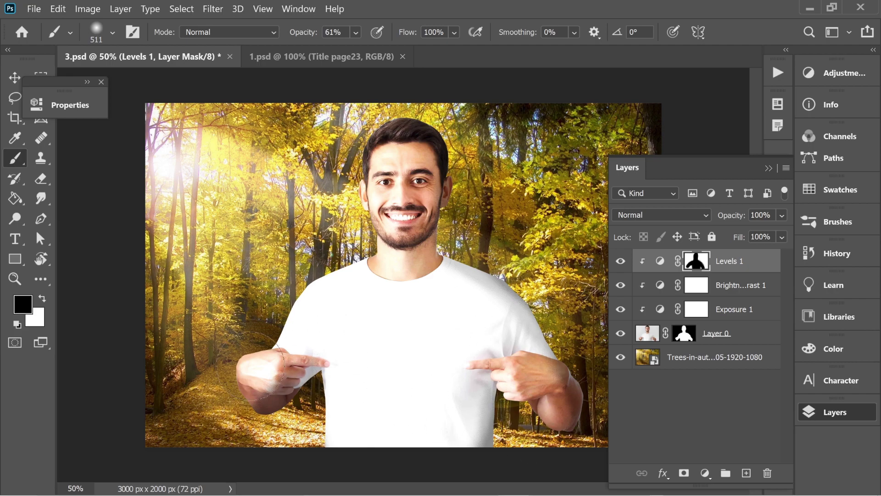
# - Hide the layer list and the adjustment properties to examine the finished forest composite
pyautogui.click(769, 168)
pyautogui.click(101, 82)
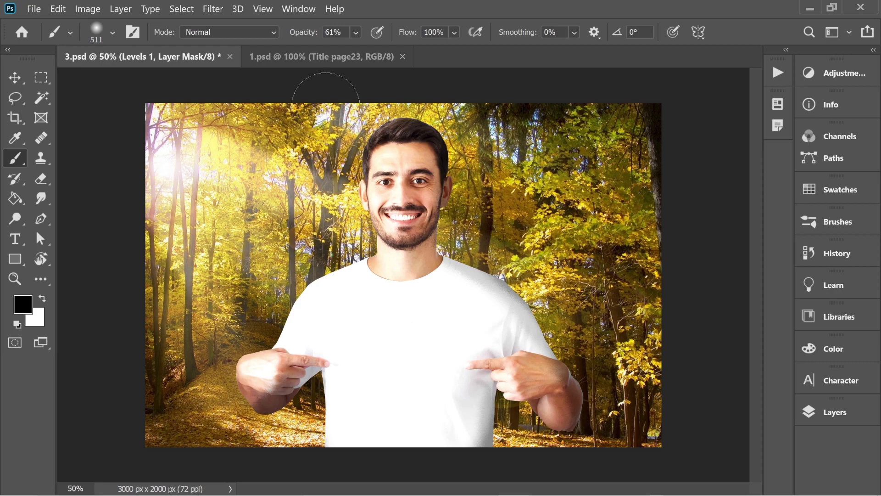
pyautogui.click(325, 65)
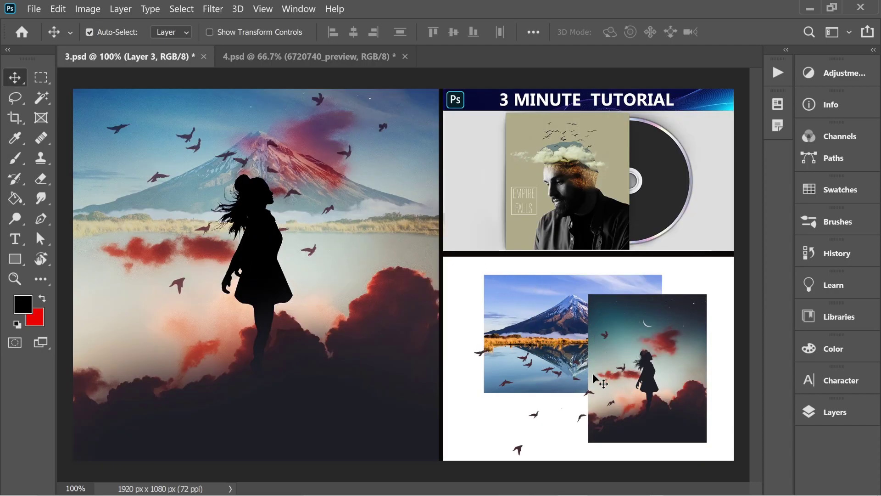
# - Examine the available blending modes for Layer 3 in the silhouette and mountain document
pyautogui.click(829, 411)
pyautogui.click(642, 213)
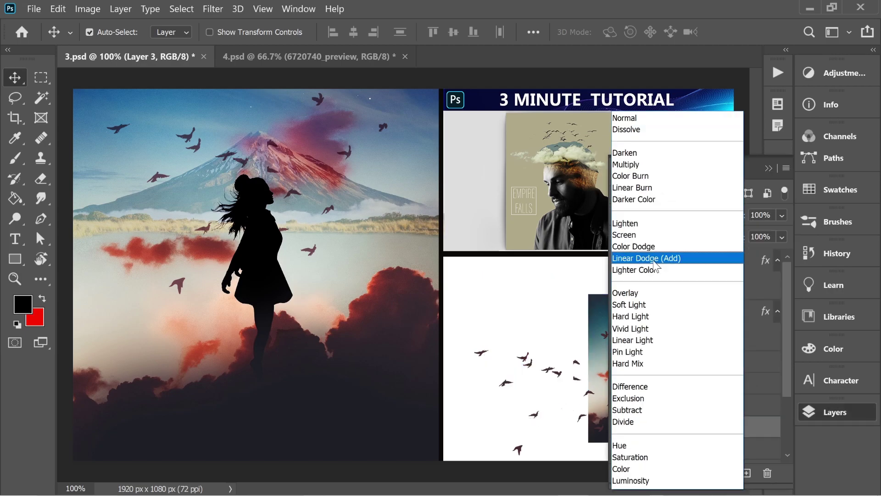
pyautogui.click(573, 97)
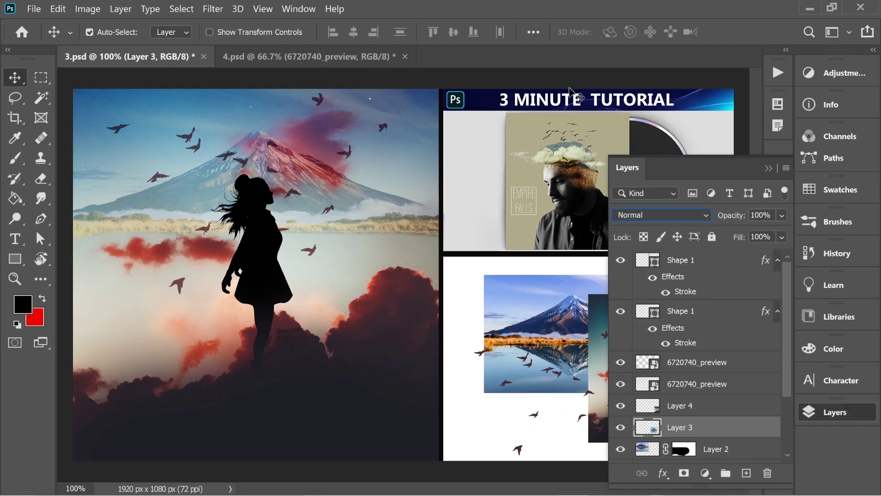
pyautogui.click(769, 167)
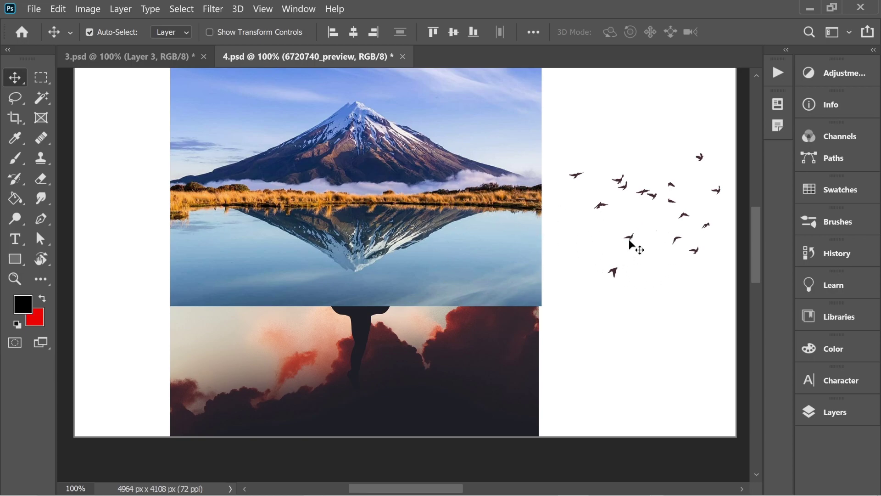
# - Toggle the visibility of Layer 2, Layer 1 and the 6720740_preview layer in 4.psd to inspect each image
pyautogui.click(828, 410)
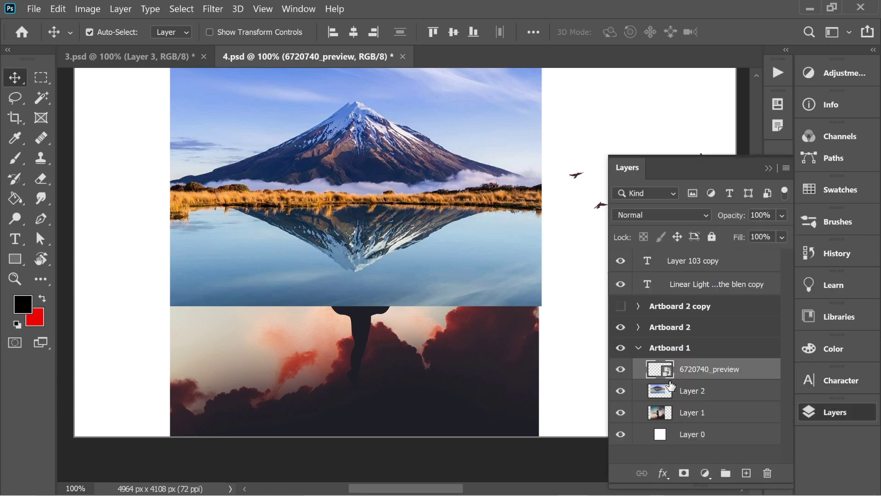
pyautogui.click(621, 391)
pyautogui.click(620, 390)
pyautogui.click(620, 412)
pyautogui.click(620, 412)
pyautogui.click(621, 373)
pyautogui.click(621, 371)
# - Preview blending modes on the mountain image in Layer 2, leave it at Normal, and examine the blending mode examples on Artboard 2
pyautogui.click(693, 391)
pyautogui.click(642, 214)
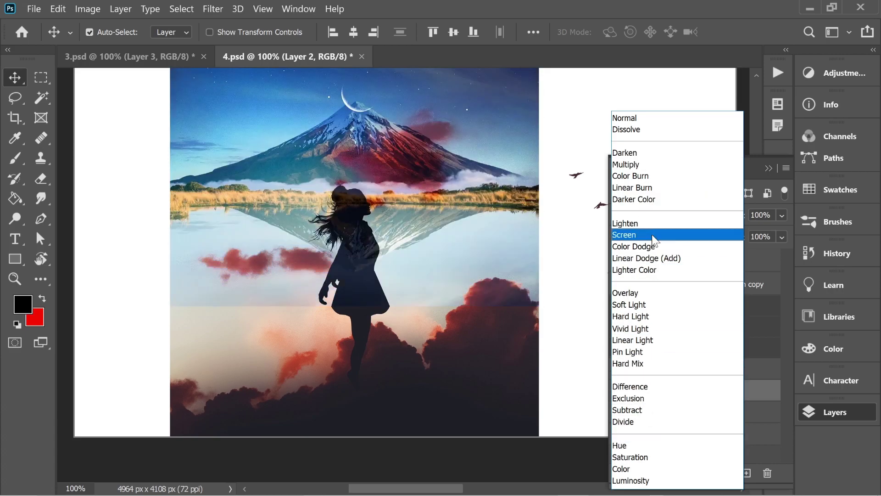
pyautogui.click(638, 117)
pyautogui.moveTo(678, 129); pyautogui.dragTo(14, 156)
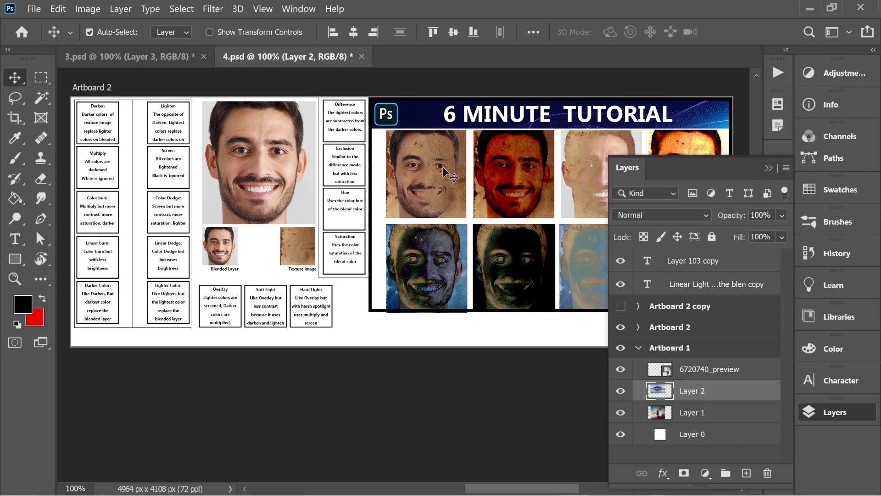
# - Add a new custom artboard, 1920 px wide and 1042 px high, to 4.psd
pyautogui.click(786, 169)
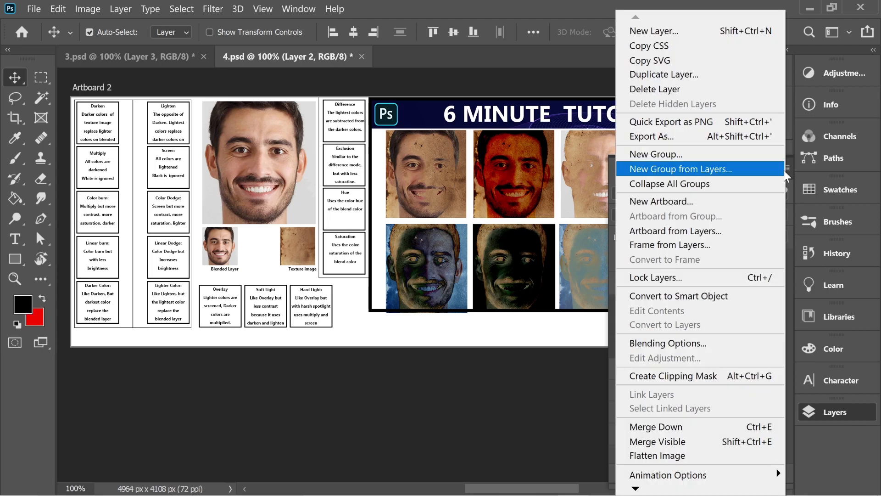
pyautogui.click(672, 201)
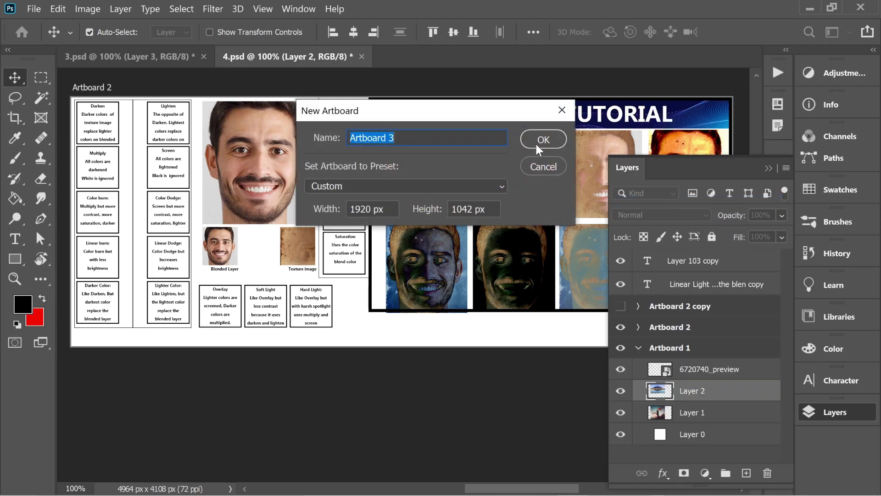
pyautogui.click(538, 141)
pyautogui.hotkey('ctrl', '-')
pyautogui.hotkey('ctrl', '-')
pyautogui.hotkey('ctrl', '-')
pyautogui.hotkey('ctrl', '-')
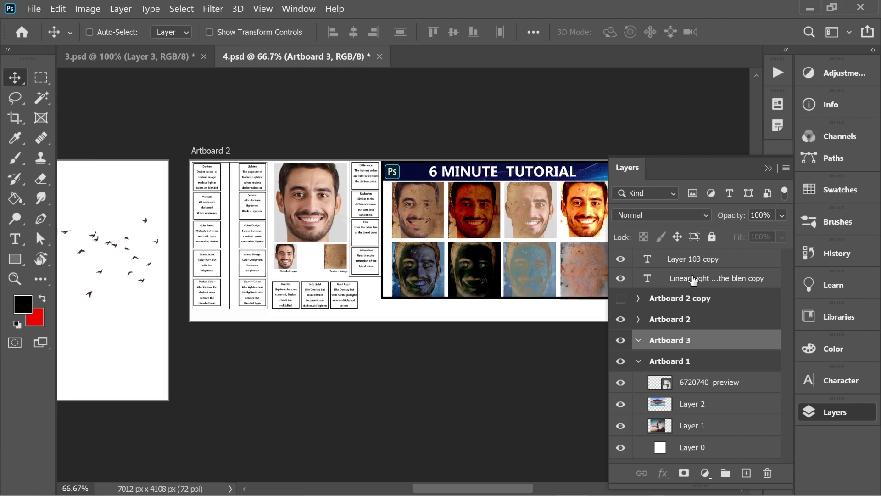
# - Try moving the empty new artboard, undo the move, and delete the artboard from 4.psd
pyautogui.moveTo(537, 269); pyautogui.dragTo(260, 217)
pyautogui.moveTo(481, 276); pyautogui.dragTo(428, 294)
pyautogui.hotkey('ctrl', 'z')
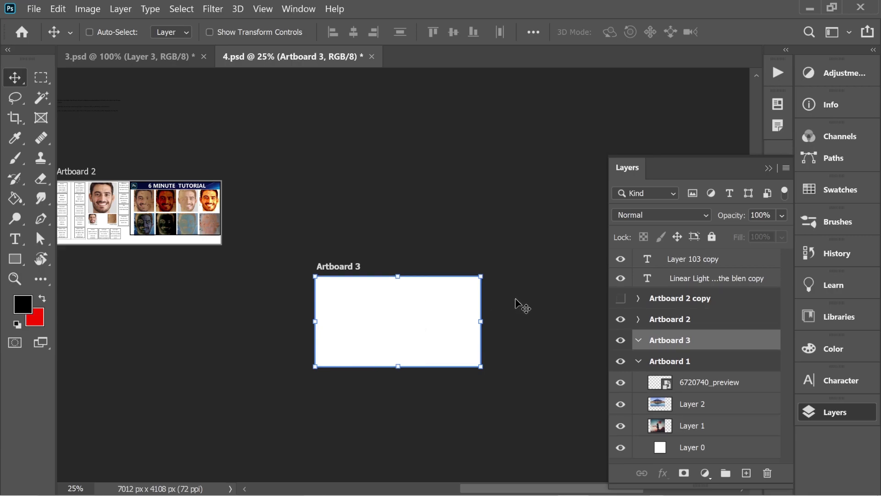
pyautogui.press('Delete')
pyautogui.moveTo(220, 245); pyautogui.dragTo(448, 266)
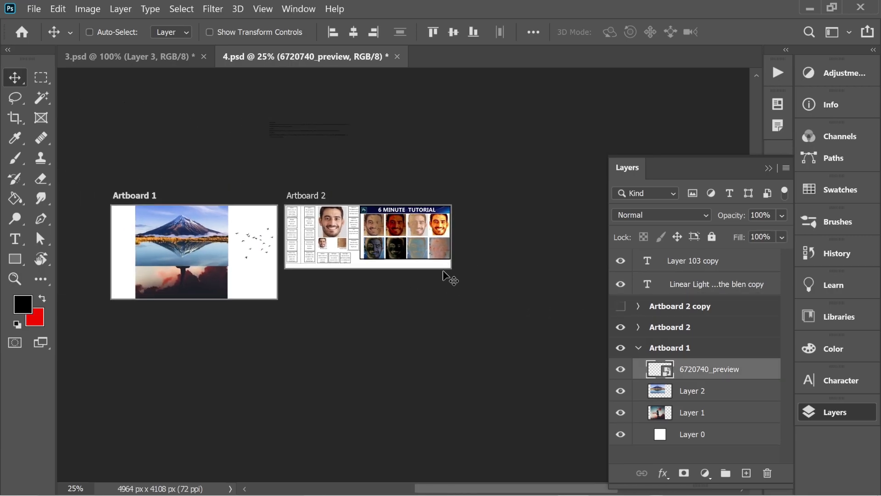
# - Examine the blending mode descriptions and the large portrait example with its texture image on Artboard 2
pyautogui.hotkey('ctrl', '+')
pyautogui.hotkey('ctrl', '+')
pyautogui.hotkey('ctrl', '+')
pyautogui.moveTo(358, 223); pyautogui.dragTo(345, 296)
pyautogui.hotkey('ctrl', '+')
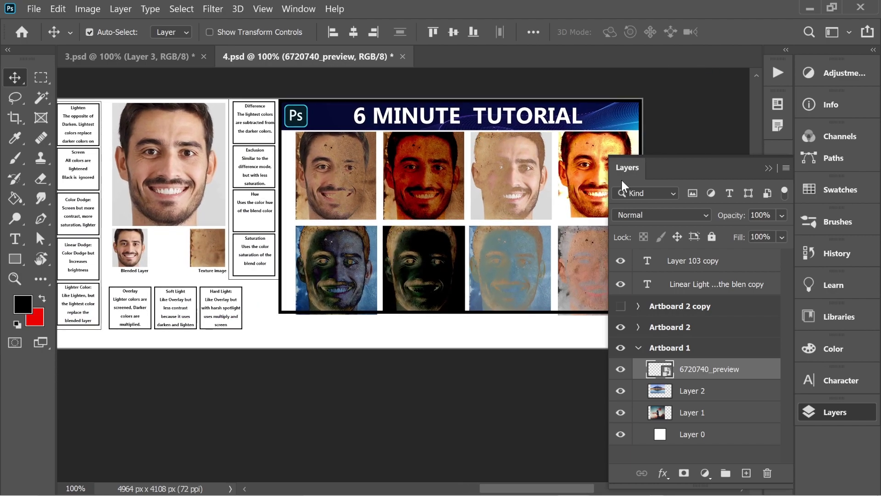
pyautogui.click(656, 214)
pyautogui.click(403, 390)
pyautogui.moveTo(211, 283); pyautogui.dragTo(326, 304)
pyautogui.click(270, 331)
pyautogui.moveTo(272, 332); pyautogui.dragTo(445, 354)
pyautogui.hotkey('ctrl', '+')
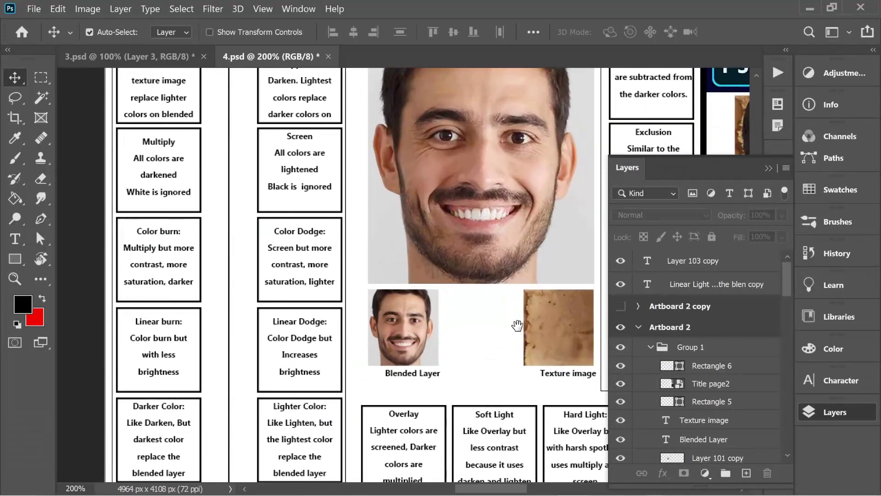
pyautogui.moveTo(517, 325); pyautogui.dragTo(494, 345)
# - Preview blending modes for the large portrait in Layer 6, shift it to expose the texture beneath, and undo the shift
pyautogui.moveTo(421, 190); pyautogui.dragTo(424, 191)
pyautogui.click(679, 212)
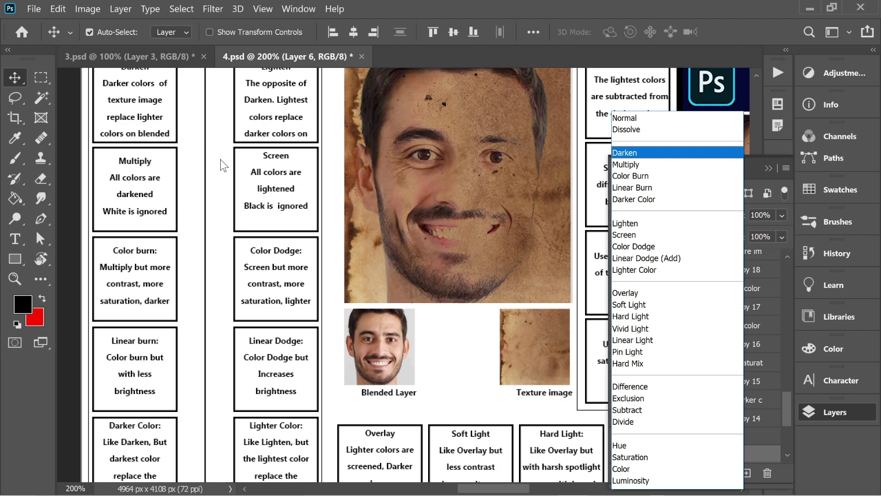
pyautogui.click(481, 322)
pyautogui.moveTo(448, 181)
pyautogui.mouseDown()
pyautogui.moveTo(452, 275)
pyautogui.moveTo(431, 179)
pyautogui.mouseUp()
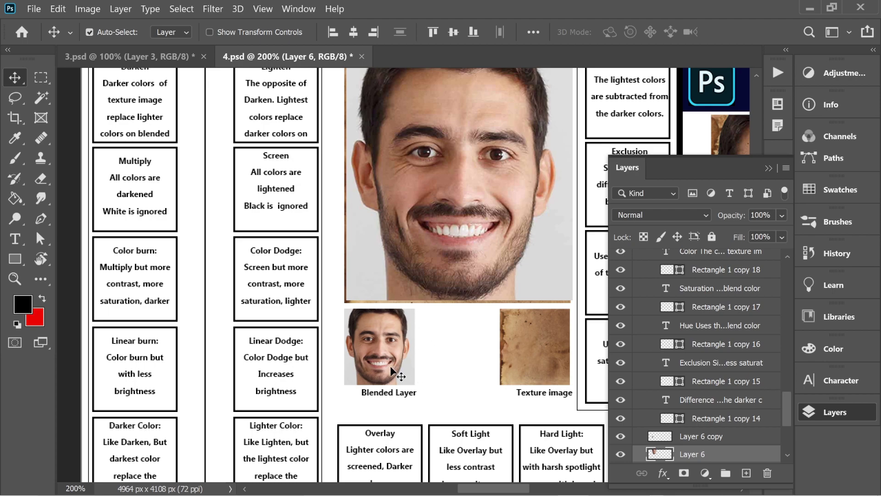
pyautogui.moveTo(448, 186)
pyautogui.mouseDown()
pyautogui.moveTo(456, 170)
pyautogui.moveTo(449, 194)
pyautogui.mouseUp()
pyautogui.hotkey('ctrl', 'z')
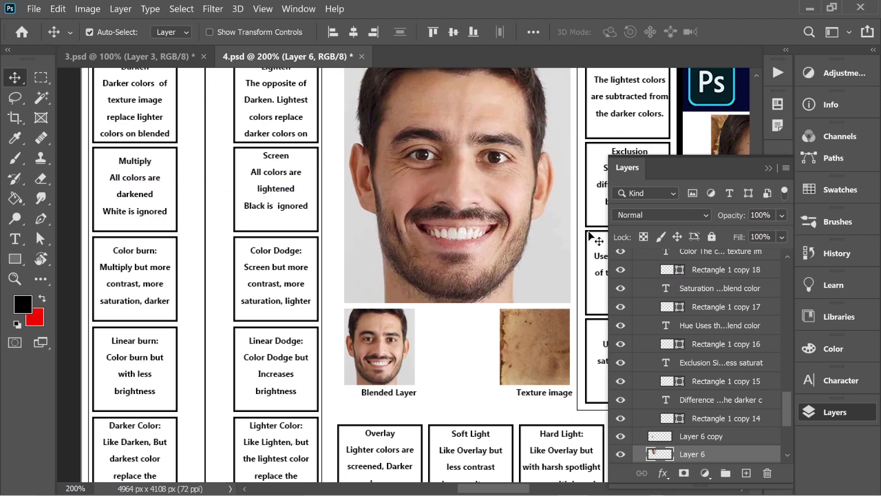
# - Try the Darken and Lighten blending modes on the portrait in Layer 6
pyautogui.click(638, 212)
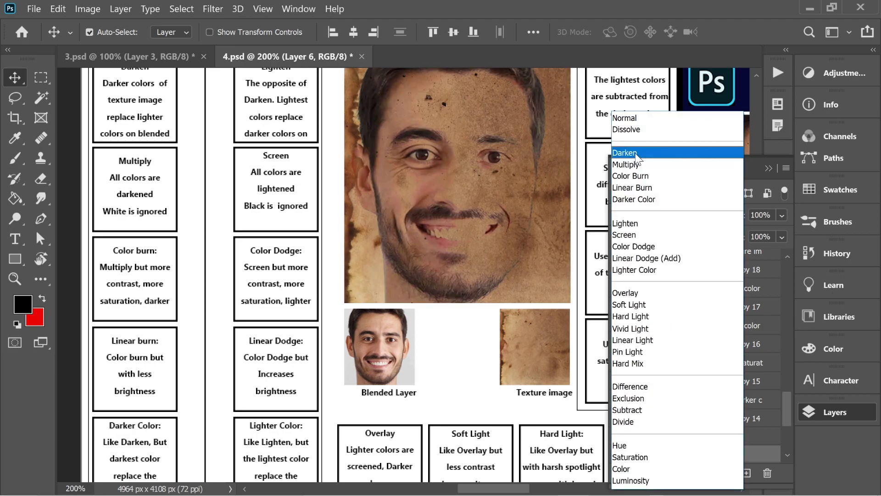
pyautogui.click(635, 151)
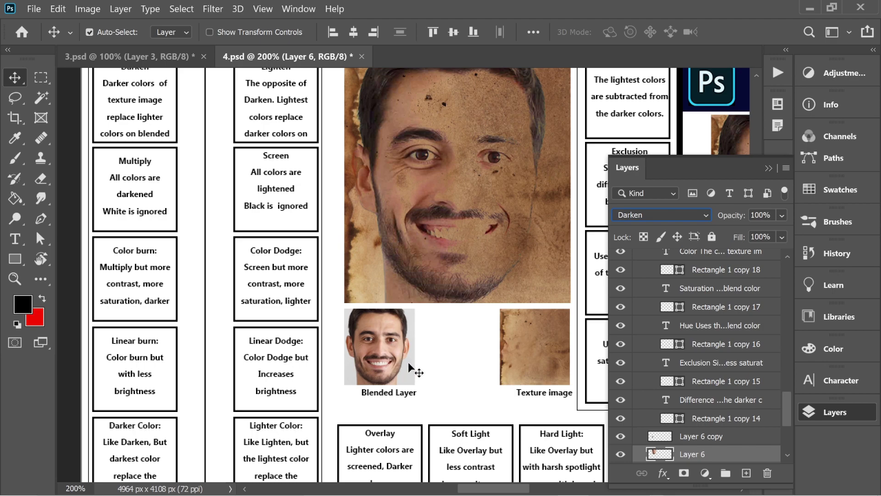
pyautogui.click(649, 216)
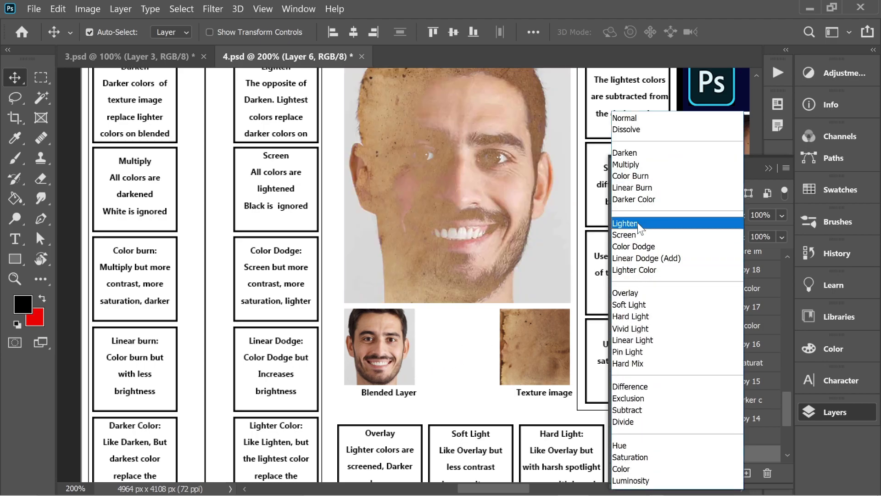
pyautogui.click(638, 222)
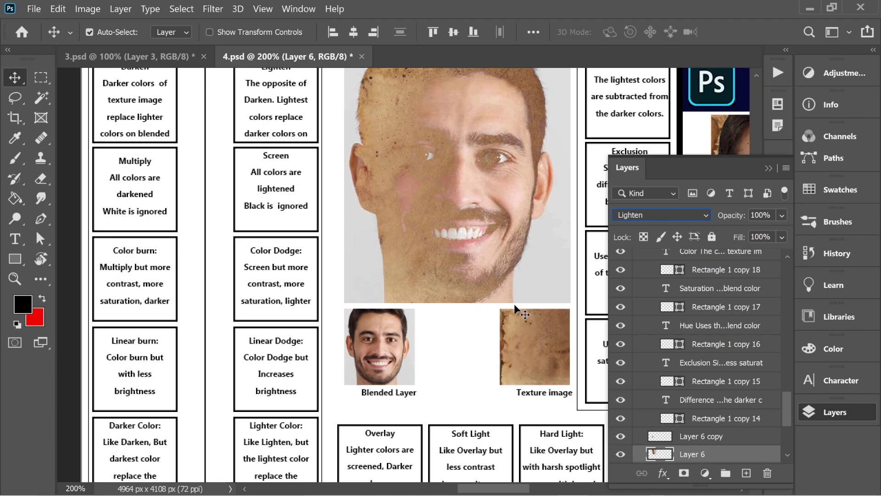
# - Try the Multiply and Screen blending modes on the portrait in Layer 6
pyautogui.click(648, 215)
pyautogui.click(637, 167)
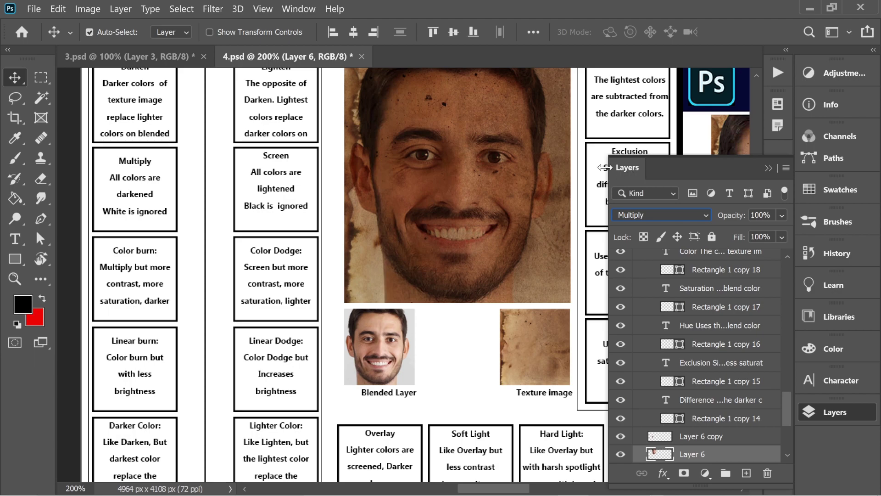
pyautogui.scroll(1, 409, 202)
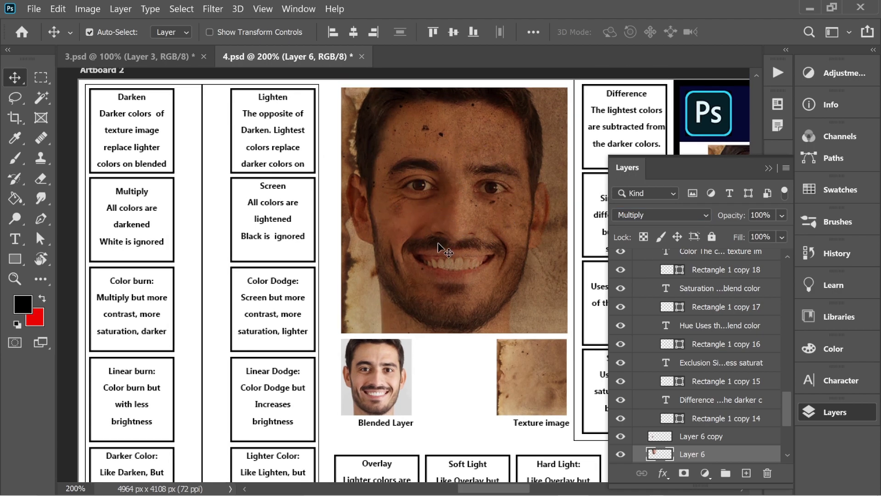
pyautogui.click(634, 217)
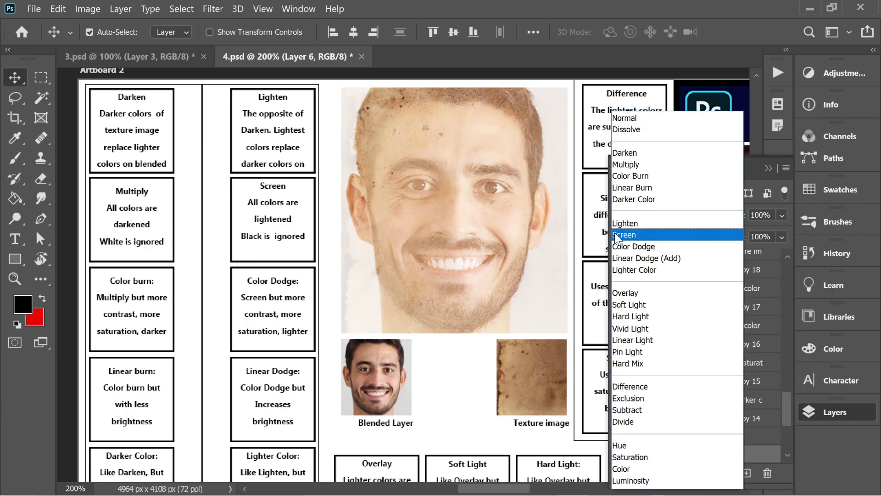
pyautogui.click(641, 234)
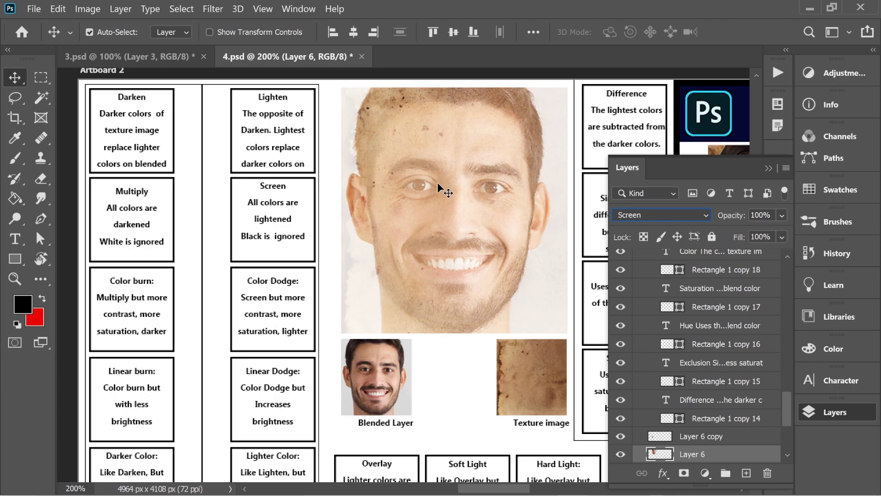
# - Try the Overlay and Soft Light blending modes on the portrait and compare them with their written descriptions
pyautogui.click(637, 214)
pyautogui.click(631, 295)
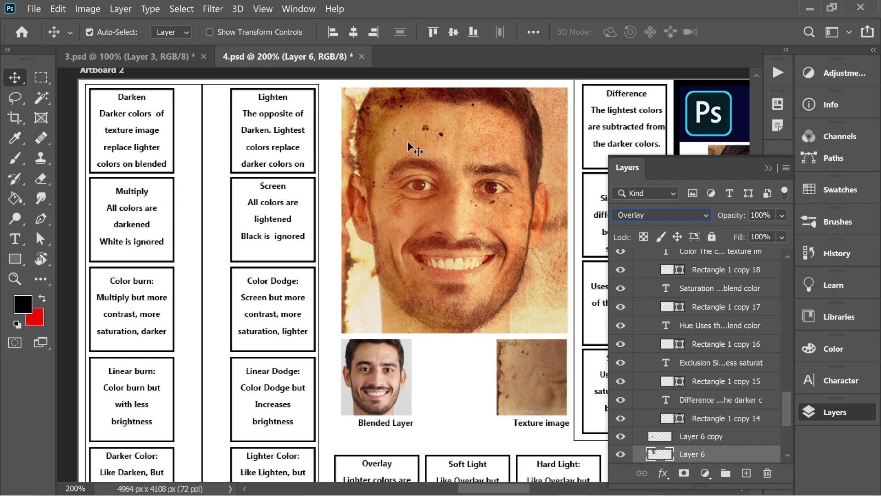
pyautogui.click(628, 216)
pyautogui.click(634, 306)
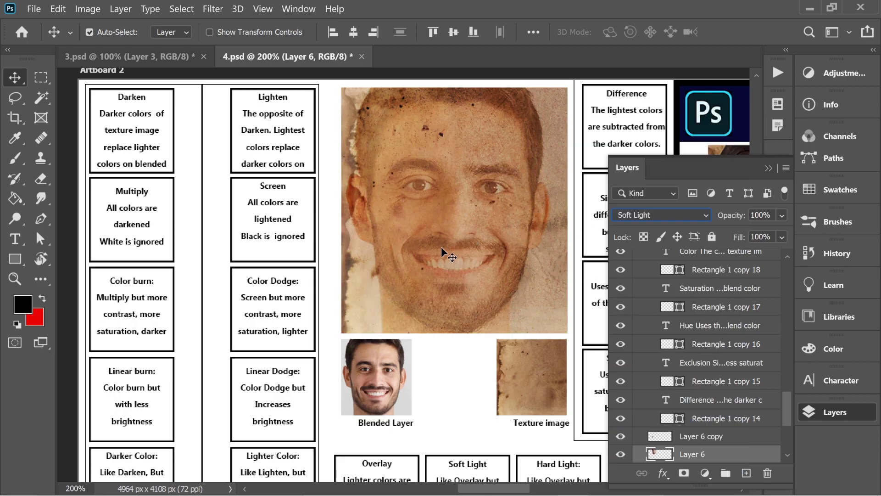
pyautogui.scroll(-3, 427, 273)
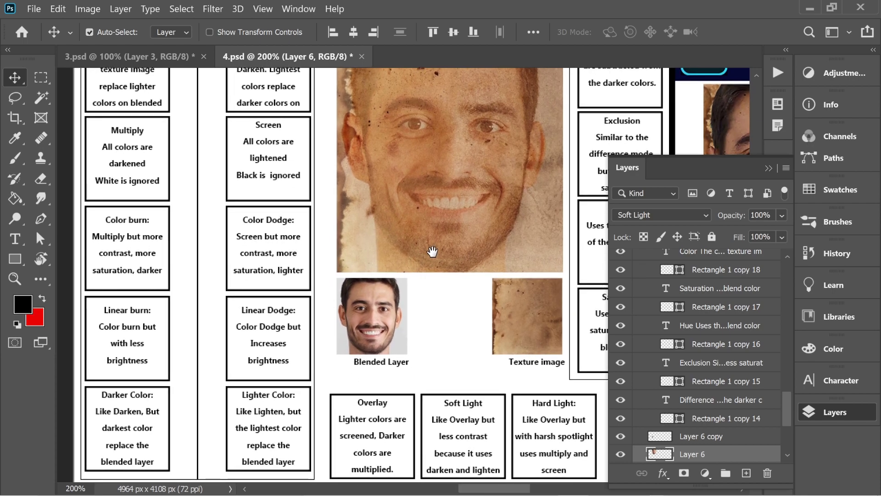
pyautogui.moveTo(432, 251); pyautogui.dragTo(432, 247)
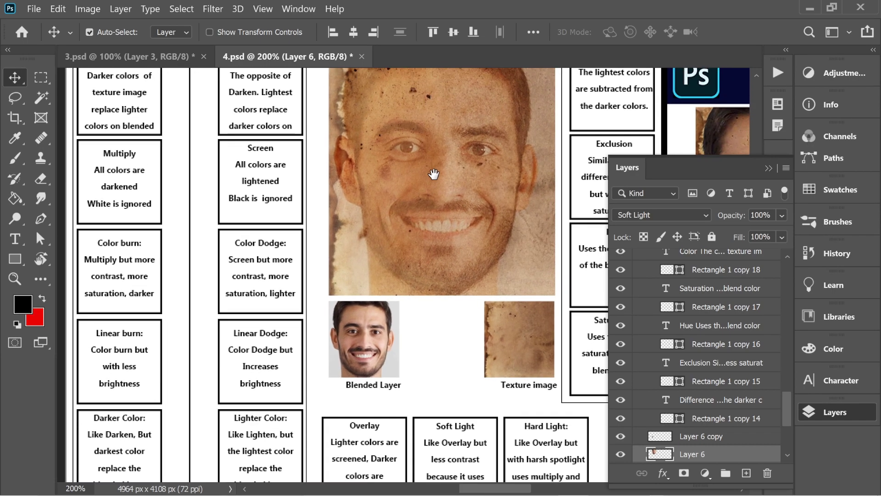
pyautogui.moveTo(442, 145); pyautogui.dragTo(433, 179)
# - Set the blending mode of the portrait in Layer 6 to Hard Light
pyautogui.click(638, 214)
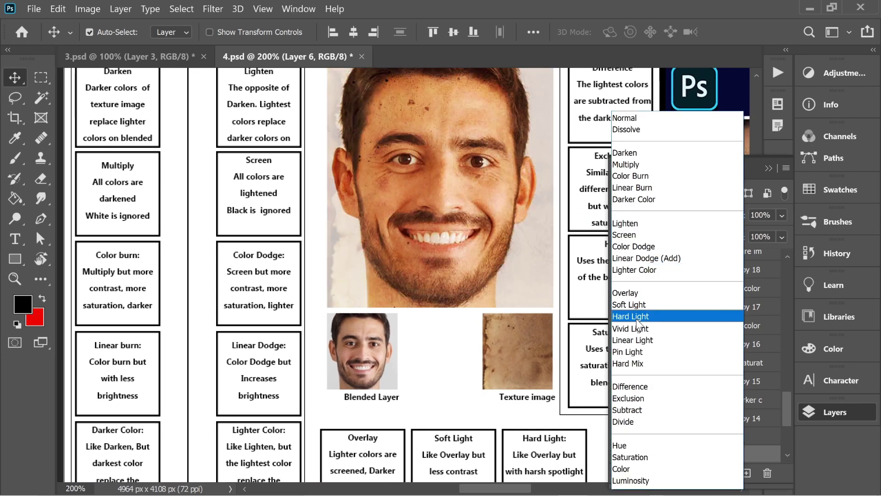
pyautogui.click(636, 318)
pyautogui.click(638, 214)
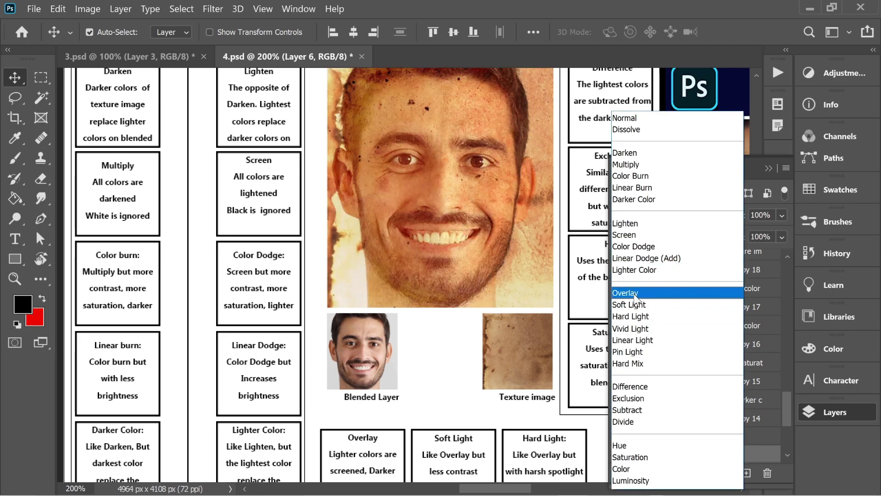
pyautogui.click(639, 316)
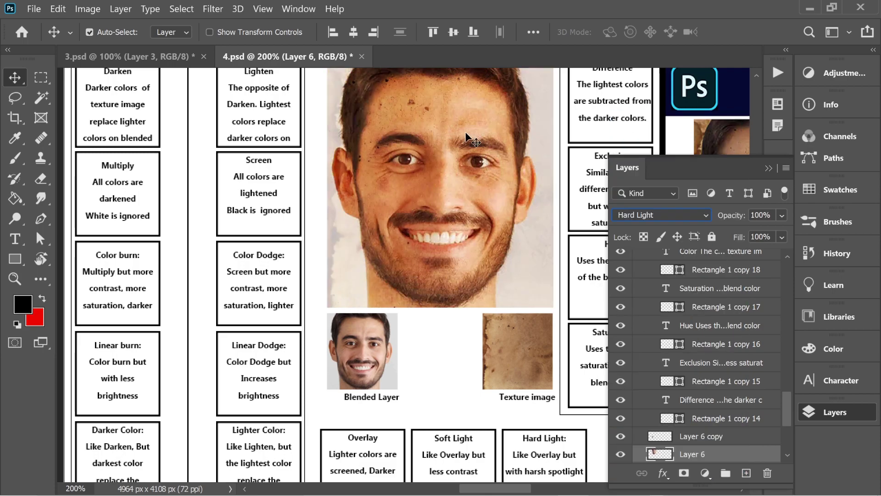
# - Blend the mountain image in Layer 2 on Artboard 1 with the silhouette image beneath using Soft Light
pyautogui.hotkey('ctrl', '-')
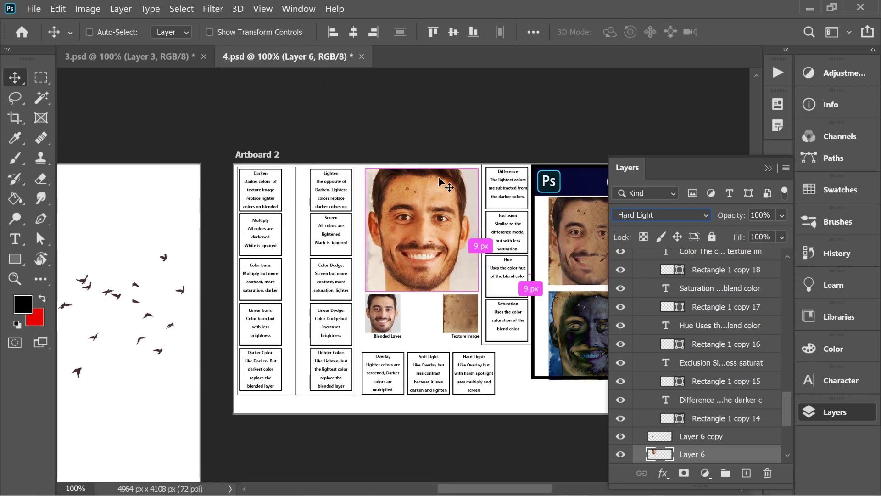
pyautogui.moveTo(443, 176); pyautogui.dragTo(541, 189)
pyautogui.moveTo(523, 184); pyautogui.dragTo(494, 184)
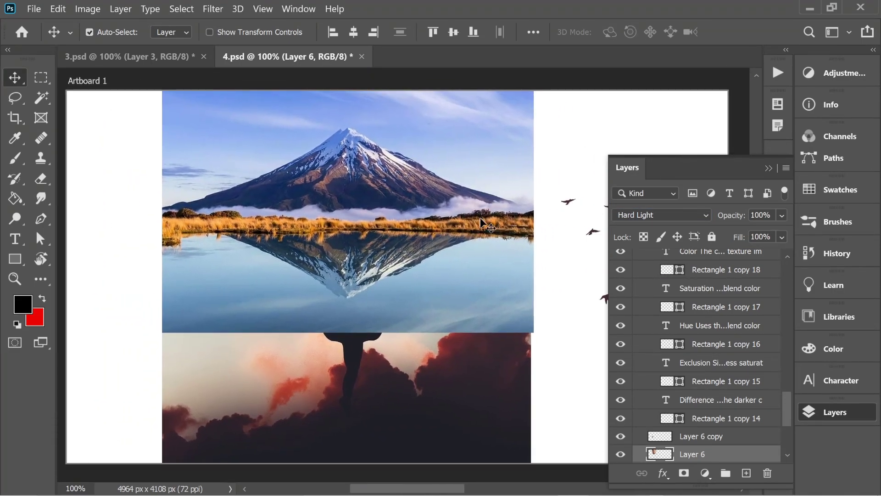
pyautogui.click(385, 396)
pyautogui.click(668, 431)
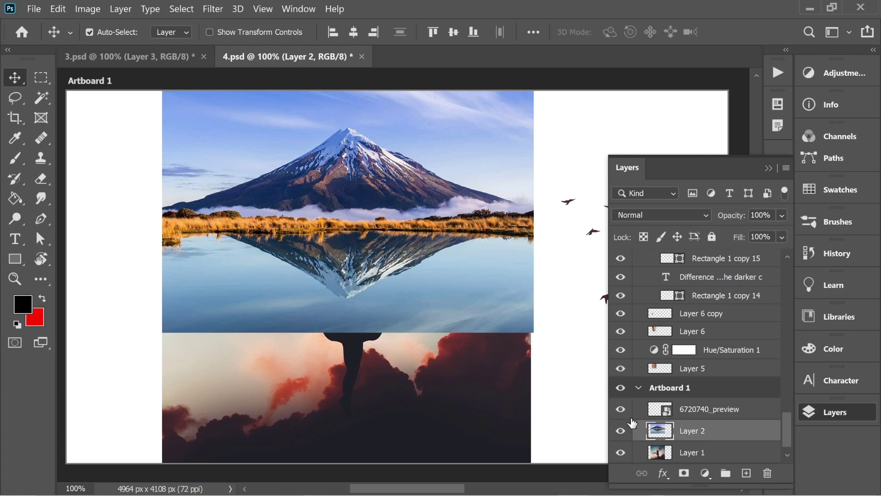
pyautogui.click(633, 212)
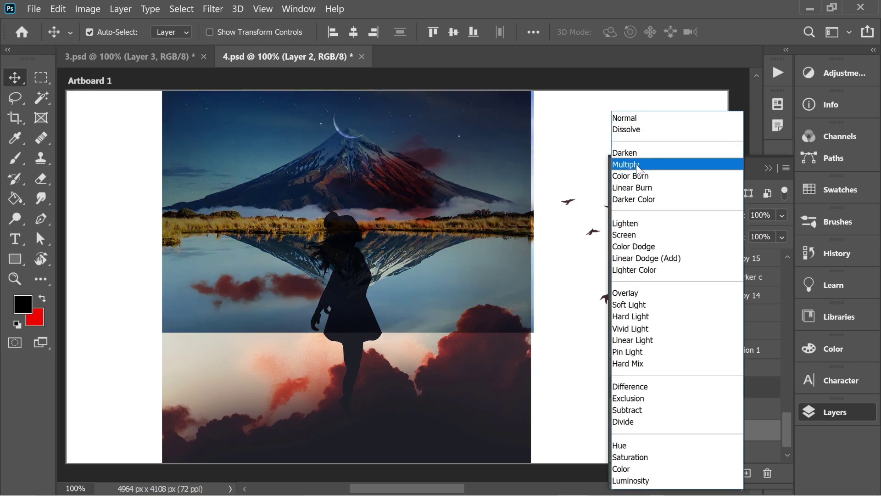
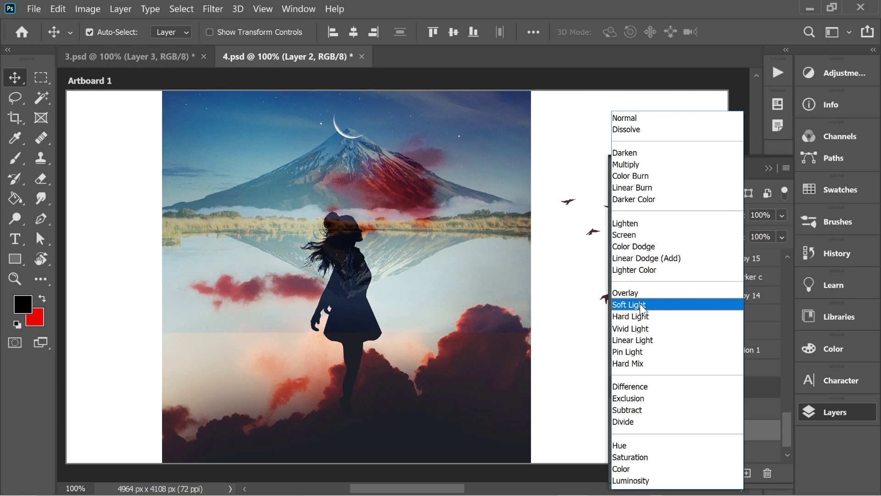
pyautogui.click(642, 307)
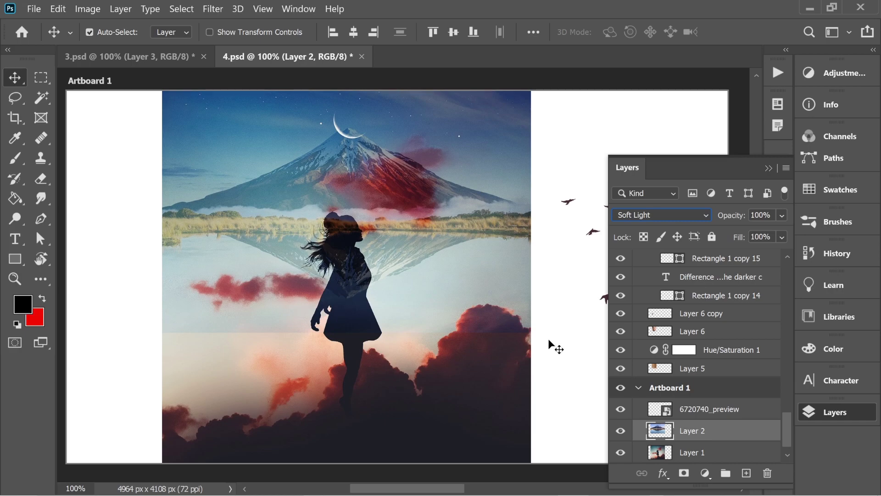
# - Move the flock of birds in the 6720740_preview layer onto the blended mountain image
pyautogui.click(689, 416)
pyautogui.click(691, 429)
pyautogui.click(689, 417)
pyautogui.moveTo(580, 209); pyautogui.dragTo(257, 155)
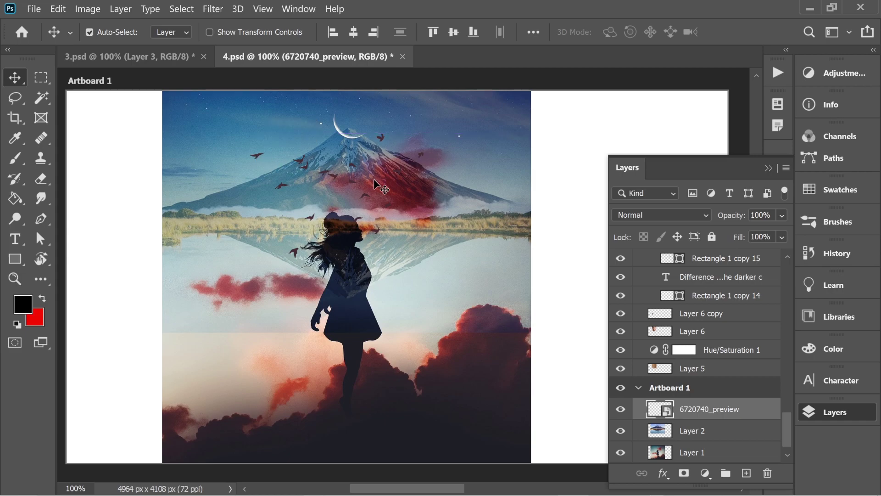
# - Enlarge the flock of birds with Free Transform and reposition it over the mountain
pyautogui.hotkey('ctrl', 't')
pyautogui.moveTo(424, 133); pyautogui.dragTo(477, 94)
pyautogui.moveTo(247, 256); pyautogui.dragTo(218, 280)
pyautogui.moveTo(347, 157); pyautogui.dragTo(340, 184)
pyautogui.moveTo(418, 183); pyautogui.dragTo(452, 183)
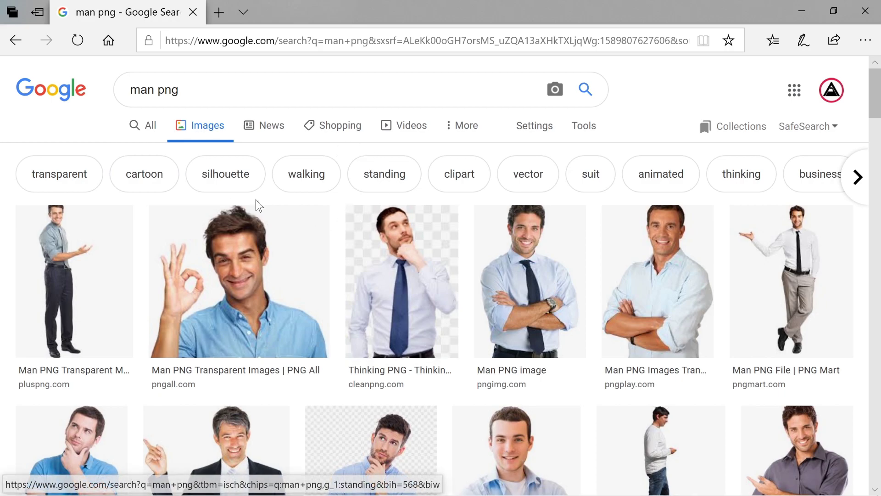
# - Browse the Google Images results for "man png" to examine cut-out pictures with transparent backgrounds
pyautogui.scroll(-6, 374, 308)
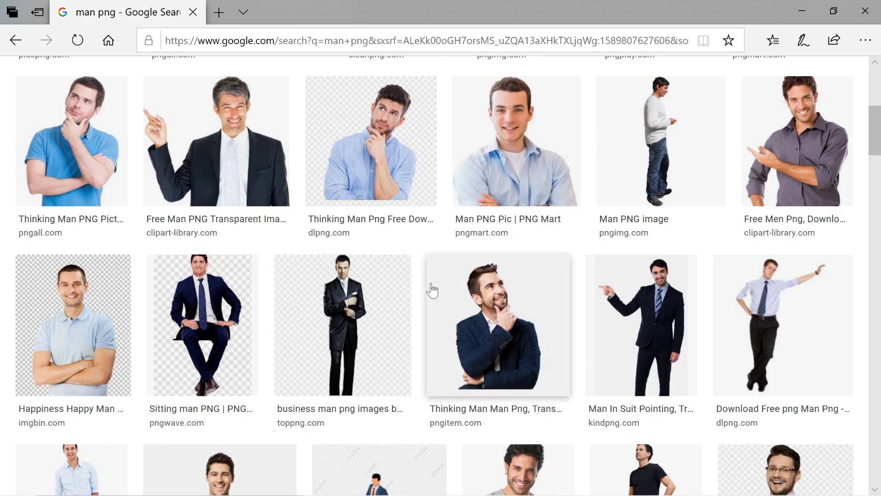
pyautogui.scroll(-1, 401, 269)
pyautogui.scroll(2, 356, 253)
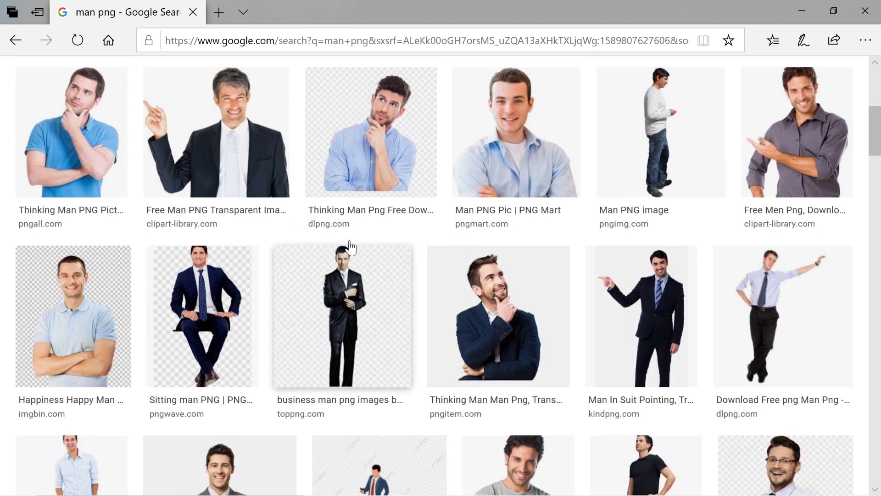
pyautogui.scroll(-2, 334, 308)
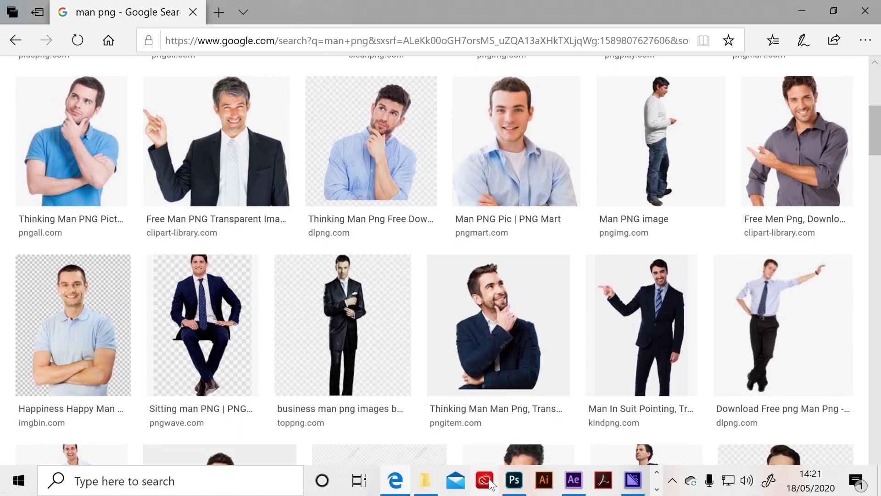
# - Switch to Photoshop, bring up the Untitled-1 document with the red rectangle, hide its properties and show its layers
pyautogui.click(514, 488)
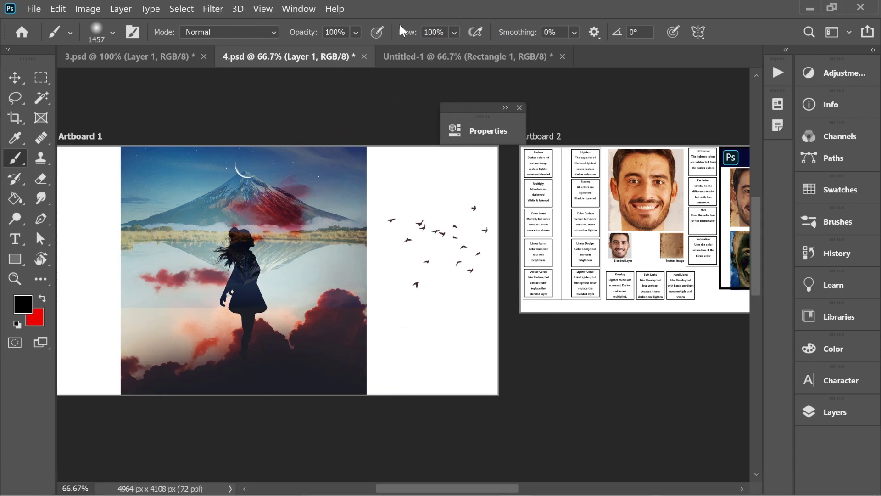
pyautogui.click(428, 56)
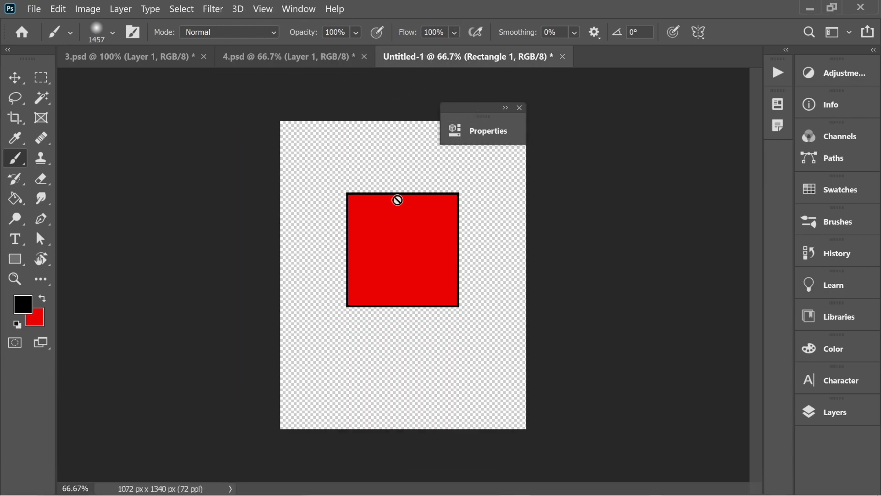
pyautogui.click(519, 108)
pyautogui.click(810, 411)
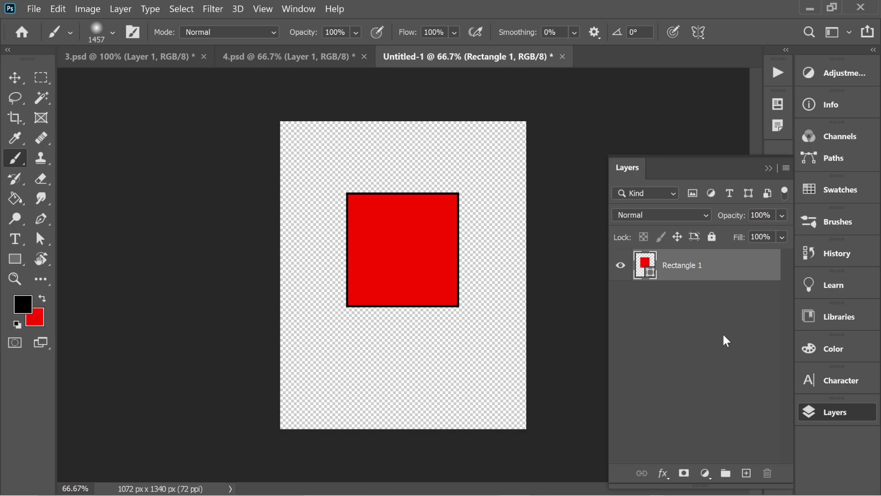
# - Start saving the Untitled-1 document with the red rectangle on a transparent background
pyautogui.click(34, 8)
pyautogui.click(60, 186)
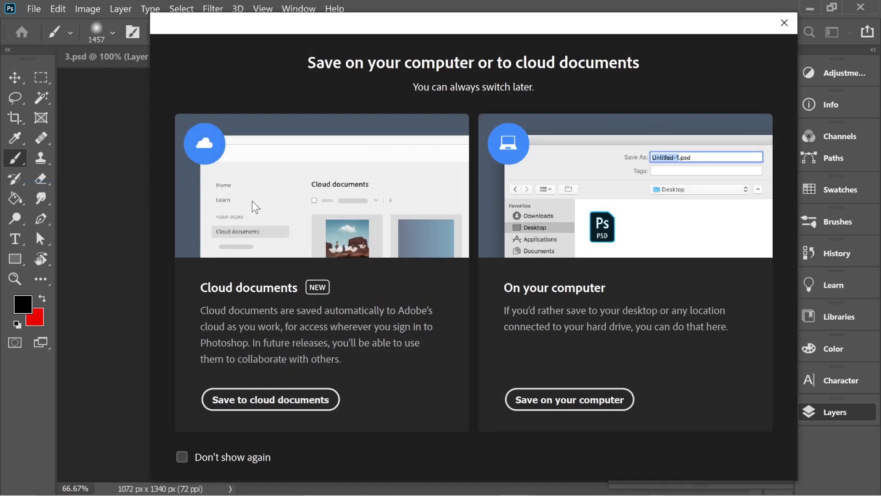
# - Save the red square document on the computer as a PNG named 121 in the png folder
pyautogui.click(549, 400)
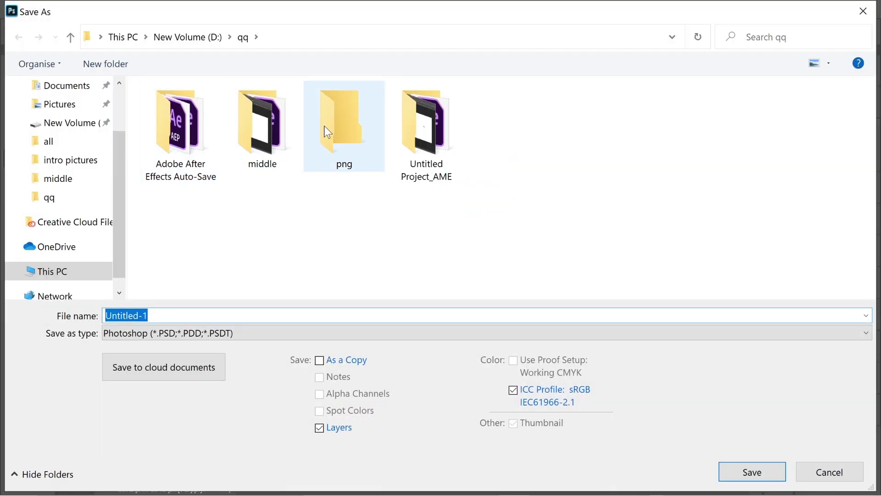
pyautogui.doubleClick(324, 126)
pyautogui.click(179, 316)
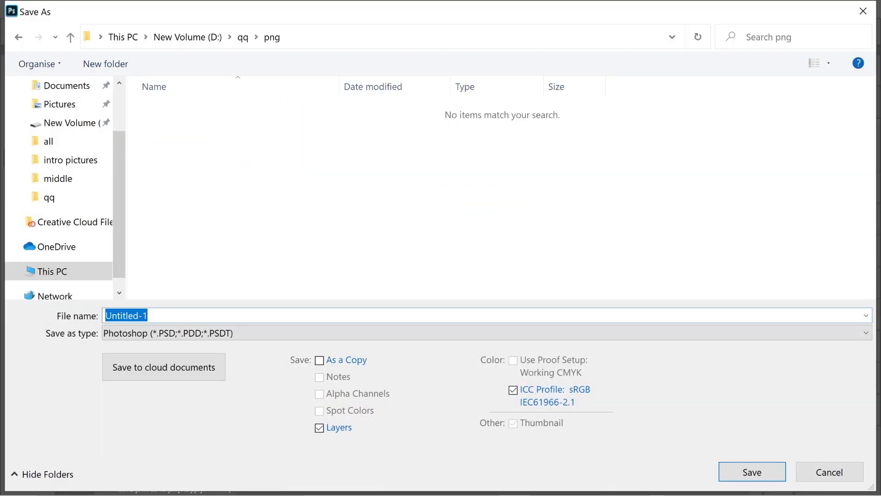
pyautogui.write('121')
pyautogui.click(173, 331)
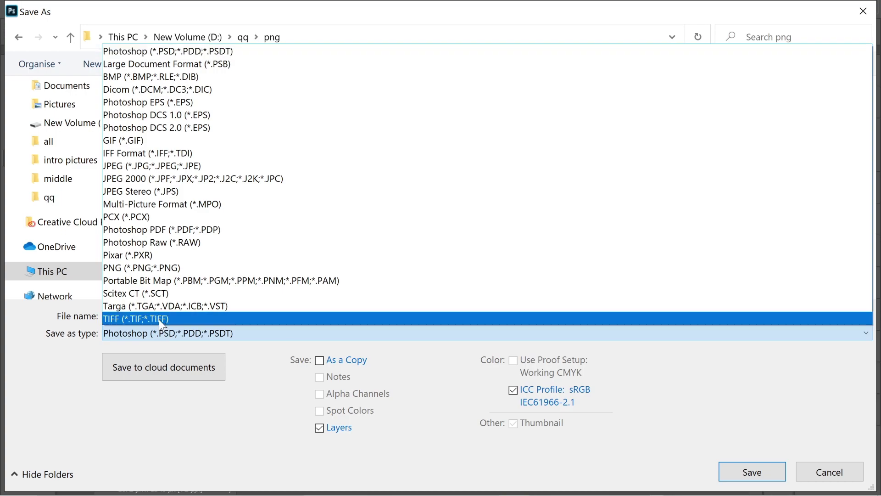
pyautogui.click(146, 268)
pyautogui.click(729, 464)
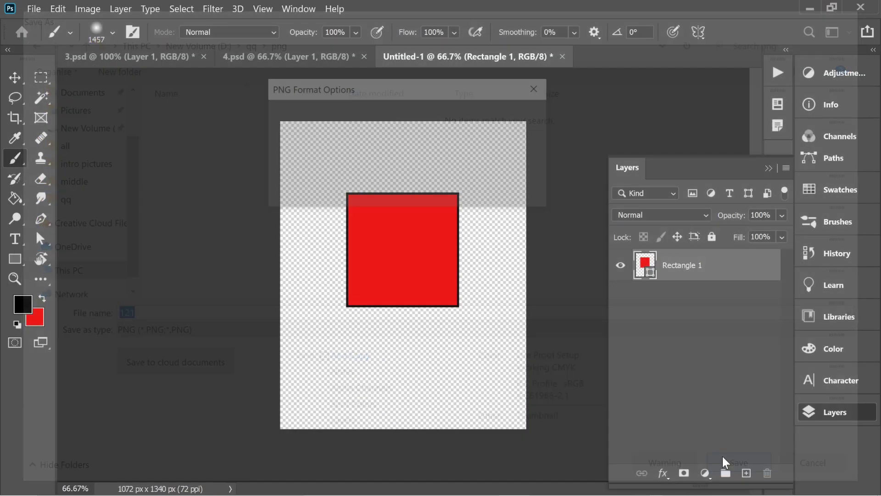
pyautogui.click(487, 116)
# - Place the saved 121 PNG into the document so its square overlaps the lower part of the original red square
pyautogui.moveTo(387, 491)
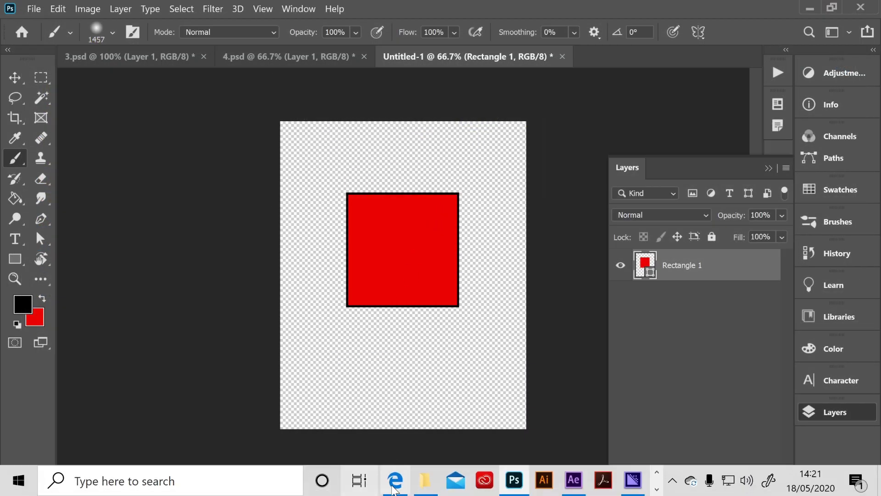
pyautogui.click(425, 480)
pyautogui.moveTo(161, 171); pyautogui.dragTo(347, 212)
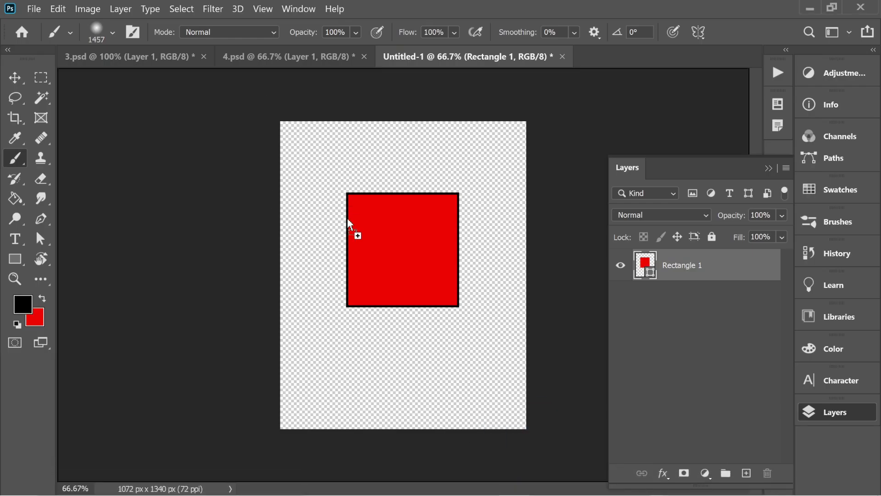
pyautogui.moveTo(323, 257); pyautogui.dragTo(326, 257)
pyautogui.moveTo(412, 271); pyautogui.dragTo(440, 330)
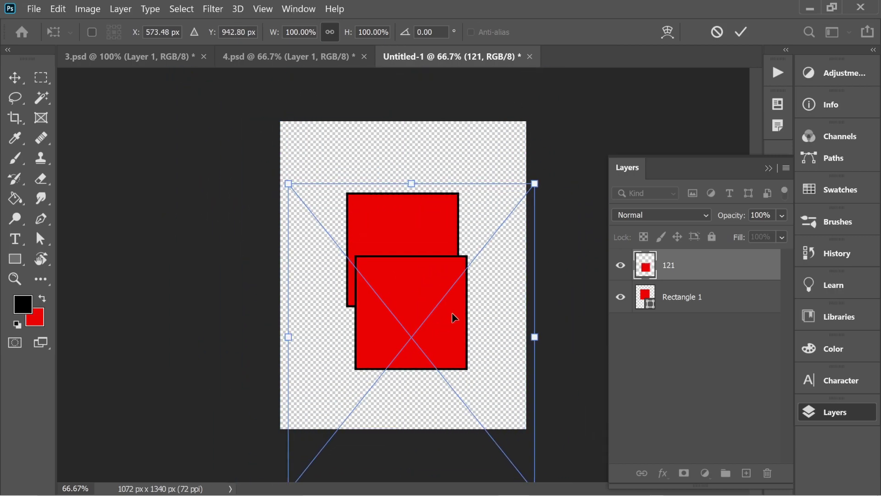
pyautogui.press('Return')
pyautogui.press('b')
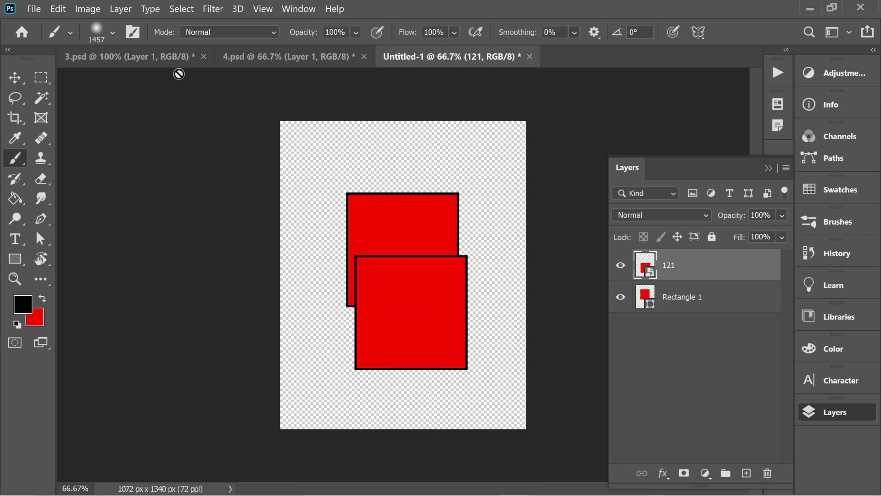
# - In 4.psd, move the birds layer from the white area onto the mountain image on Artboard 1
pyautogui.click(135, 62)
pyautogui.click(244, 57)
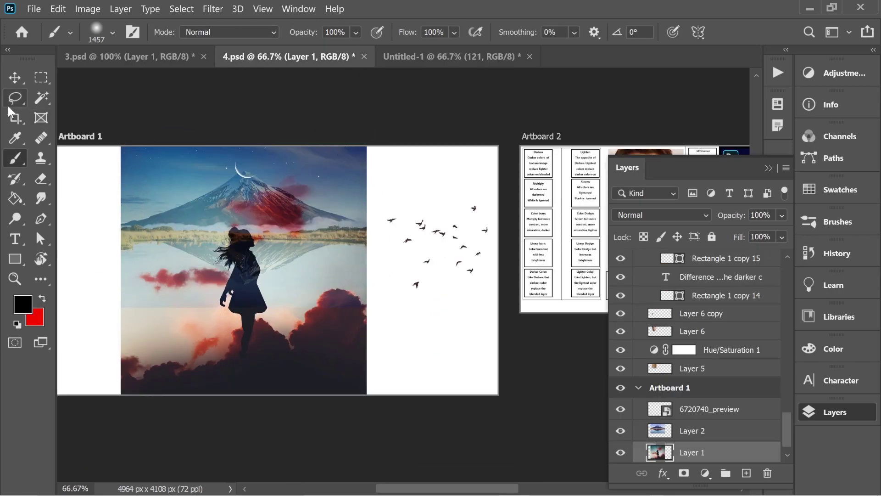
pyautogui.click(14, 77)
pyautogui.hotkey('ctrl', '1')
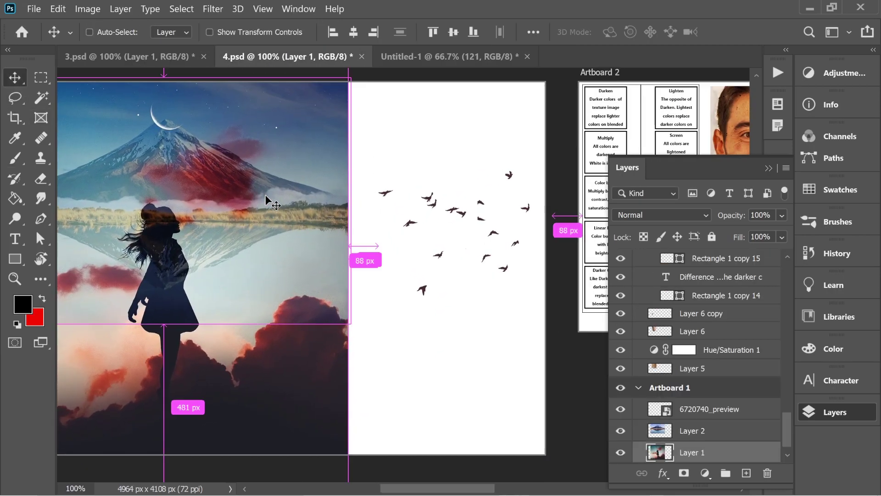
pyautogui.click(440, 204)
pyautogui.moveTo(457, 210); pyautogui.dragTo(319, 225)
# - Scale the birds layer to about 148.62% and position it over the sky and mountain above the girl
pyautogui.hotkey('ctrl', 't')
pyautogui.moveTo(422, 184); pyautogui.dragTo(492, 134)
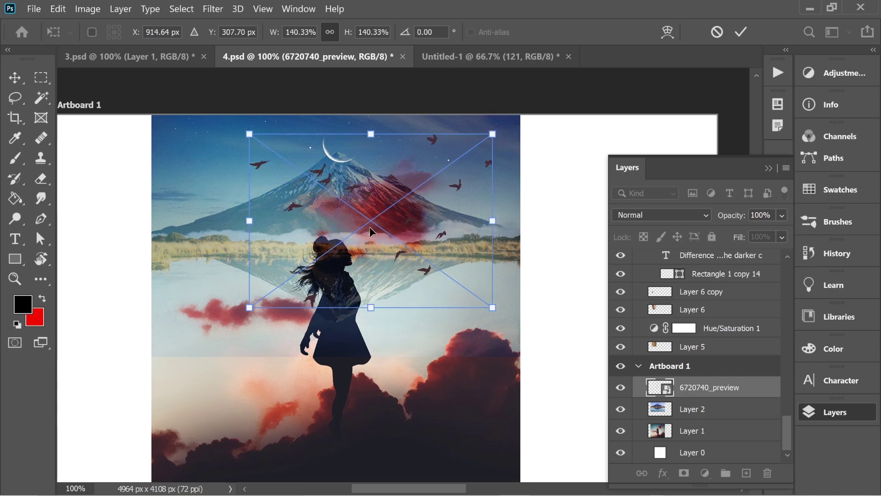
pyautogui.moveTo(252, 308); pyautogui.dragTo(235, 317)
pyautogui.moveTo(356, 196); pyautogui.dragTo(327, 184)
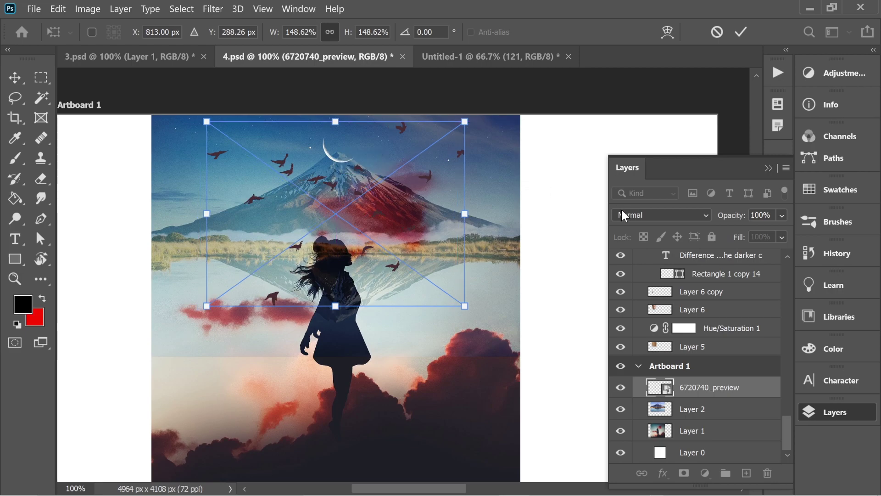
pyautogui.click(680, 215)
pyautogui.click(549, 233)
pyautogui.press('Return')
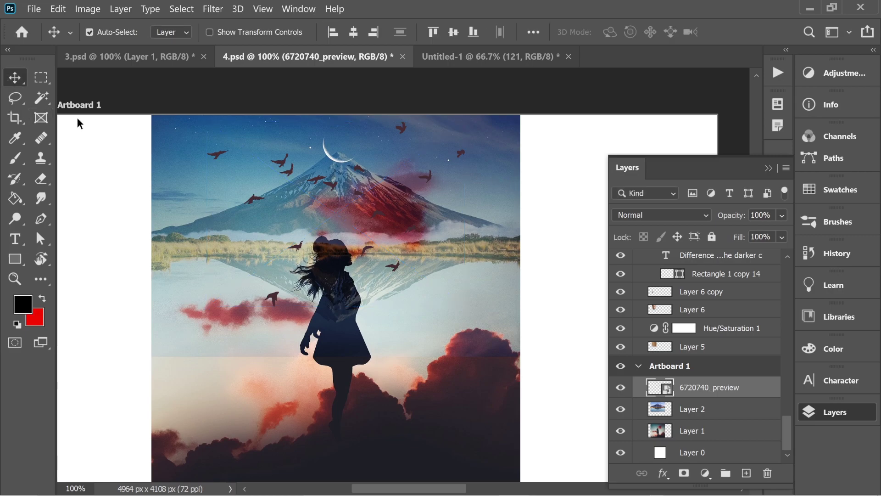
# - Set the birds layer's blend mode to Hard Light, and select Layer 2
pyautogui.click(658, 218)
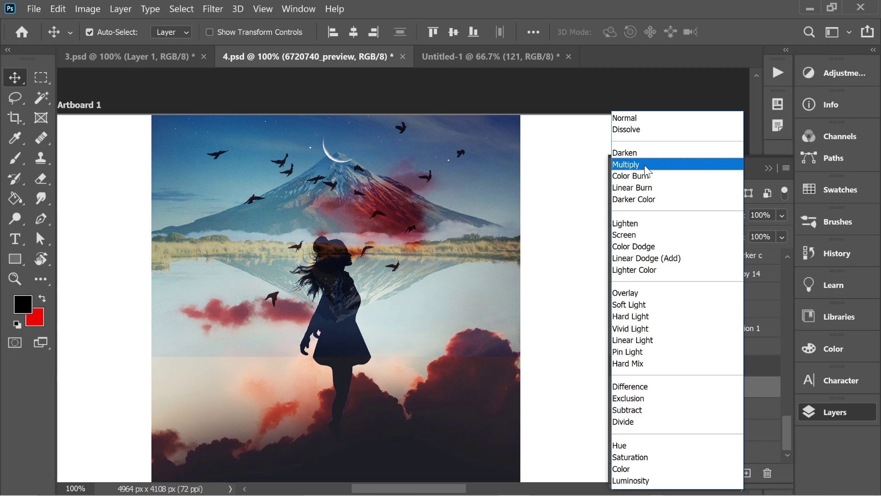
pyautogui.click(644, 316)
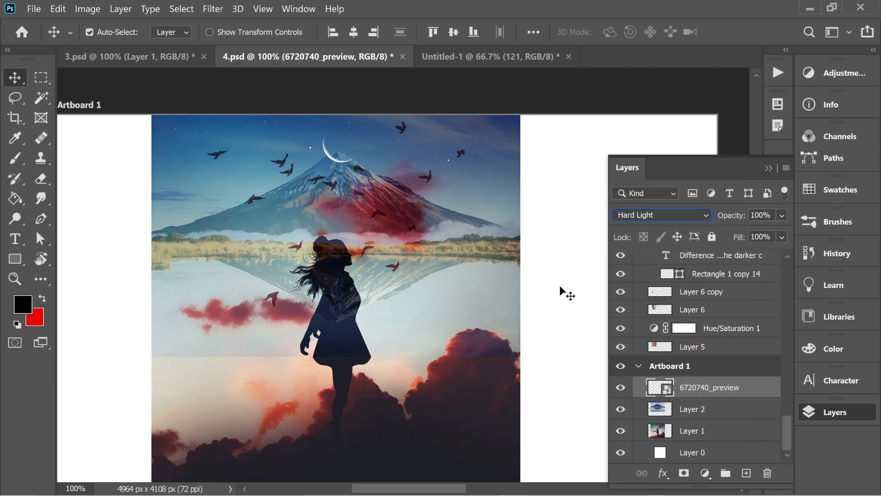
pyautogui.click(693, 414)
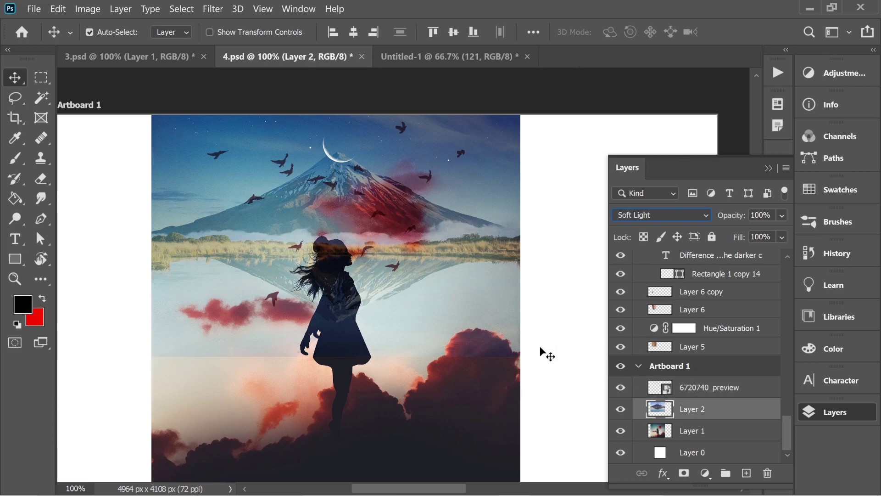
# - Try shifting the mountain layer slightly down and to the right, and undo the move
pyautogui.click(22, 72)
pyautogui.moveTo(184, 199); pyautogui.dragTo(203, 228)
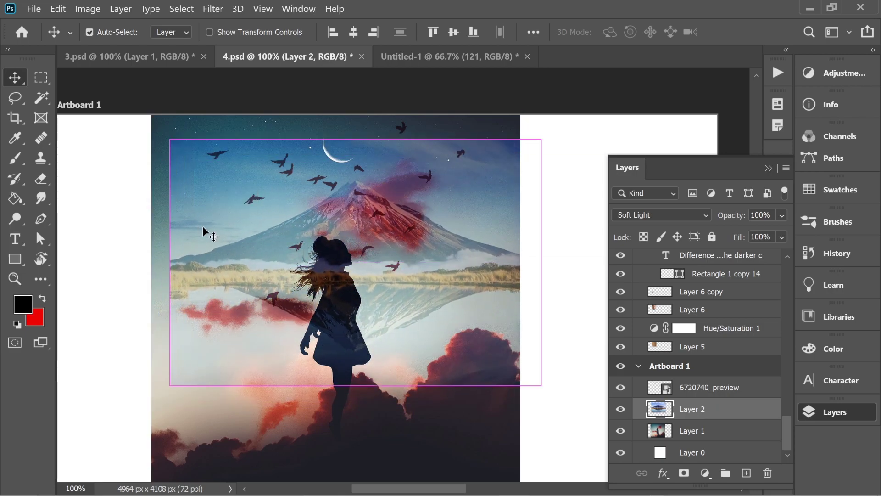
pyautogui.hotkey('ctrl', 'z')
# - Lasso the mountain's reflection in the lake on Layer 2 and hide that area with a layer mask
pyautogui.click(15, 98)
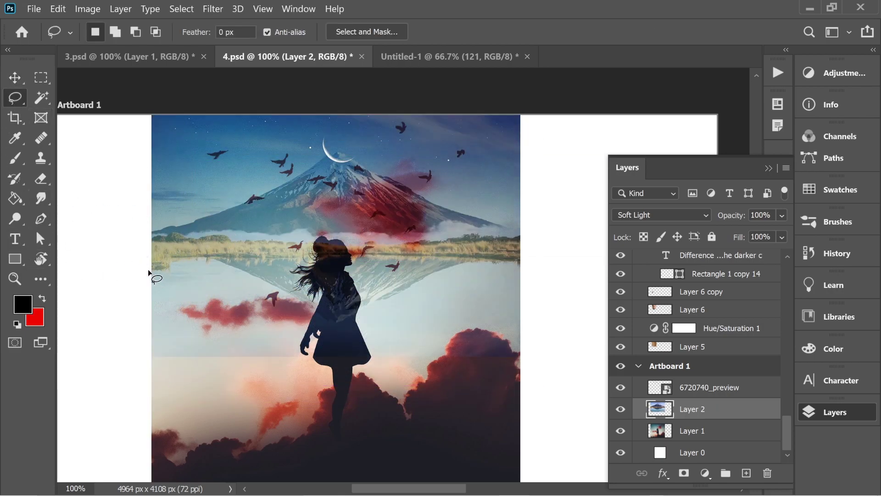
pyautogui.moveTo(172, 260)
pyautogui.mouseDown()
pyautogui.moveTo(432, 255)
pyautogui.moveTo(541, 276)
pyautogui.moveTo(477, 390)
pyautogui.moveTo(179, 383)
pyautogui.moveTo(139, 280)
pyautogui.mouseUp()
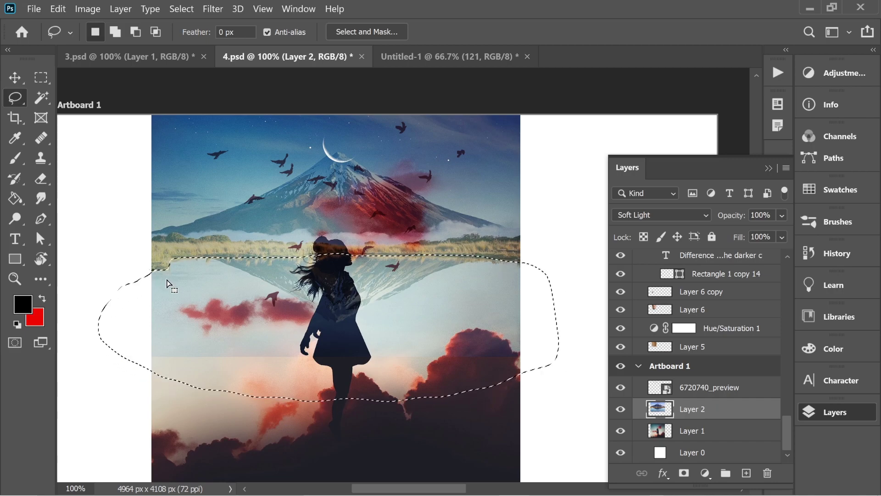
pyautogui.click(684, 473)
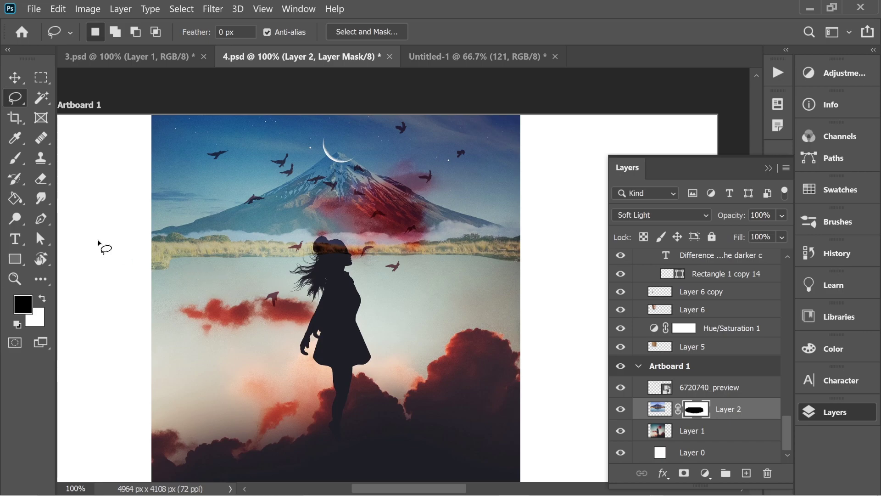
# - Soften the edge of Layer 2's mask along the lake by painting black with a 193 px brush at 0% hardness
pyautogui.click(16, 158)
pyautogui.click(114, 35)
pyautogui.moveTo(152, 76); pyautogui.dragTo(159, 78)
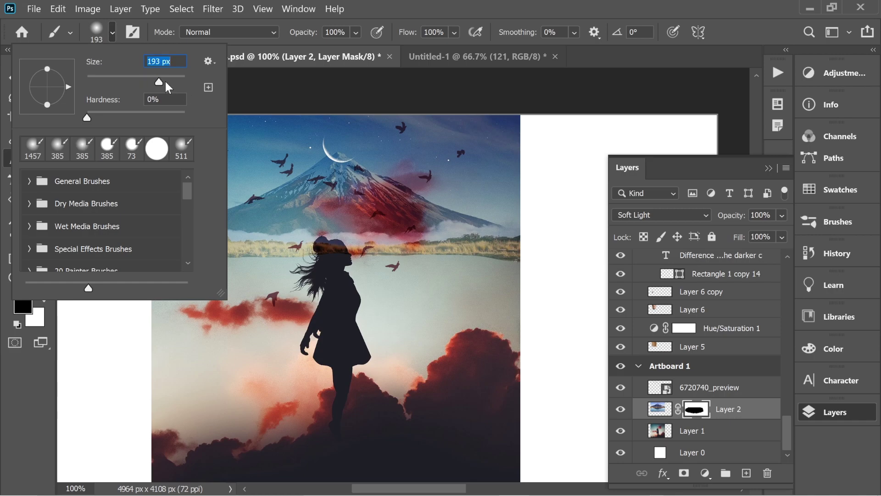
pyautogui.click(516, 288)
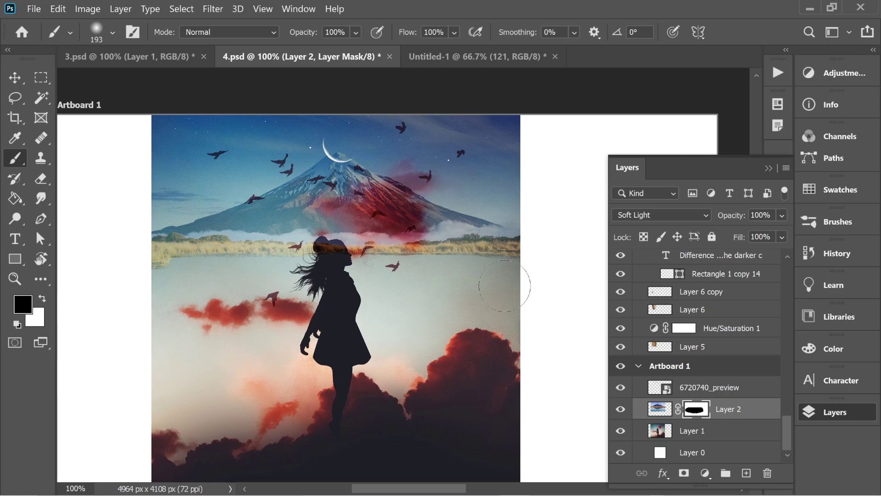
pyautogui.hotkey('ctrl', '-')
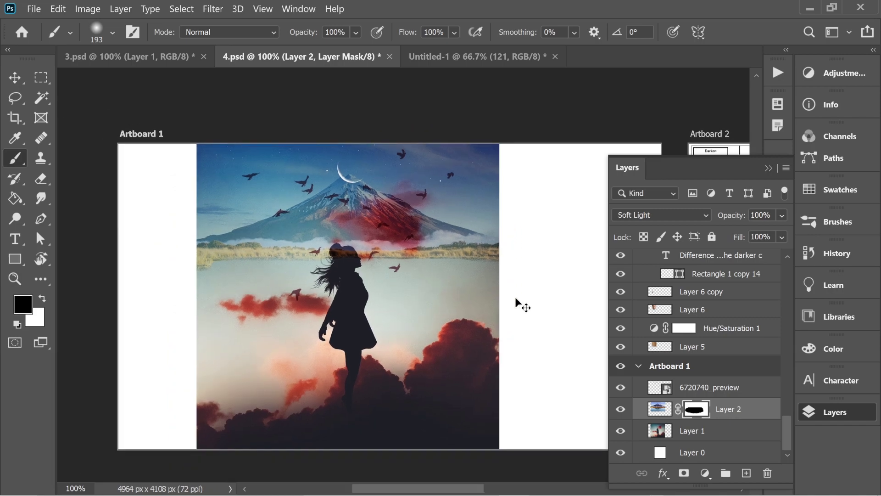
pyautogui.hotkey('ctrl', '+')
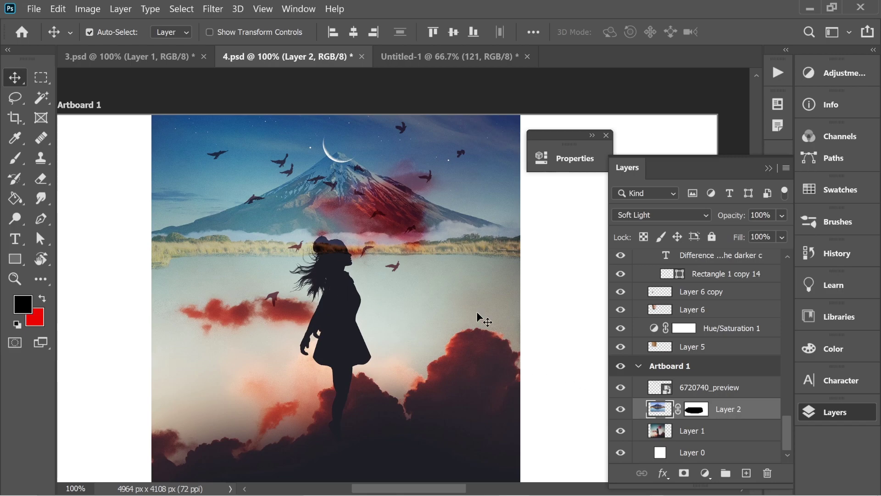
# - Select the girl's silhouette and the dark clouds on Layer 1 with the Magic Wand at tolerance 32, and copy them to a new layer
pyautogui.click(688, 430)
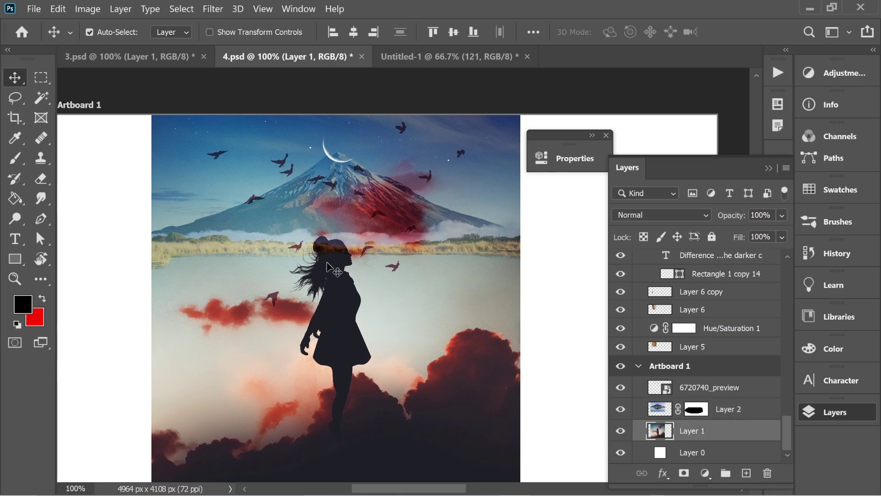
pyautogui.click(41, 98)
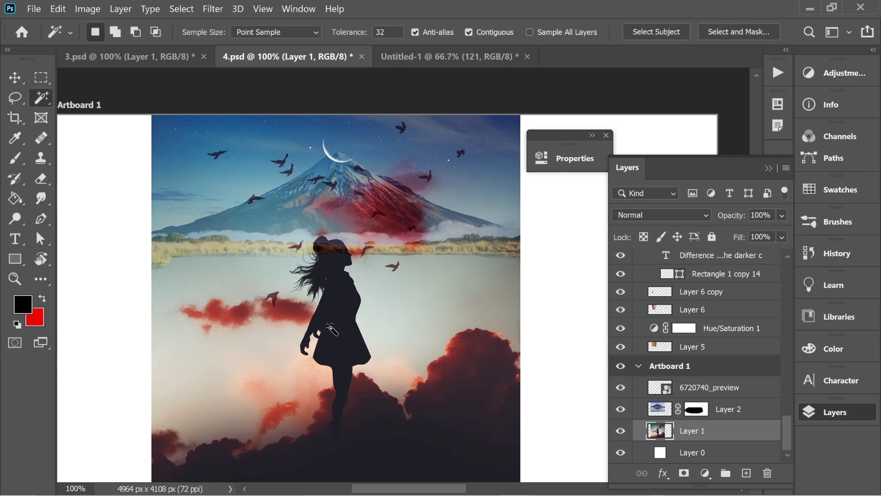
pyautogui.click(344, 298)
pyautogui.scroll(-1, 381, 365)
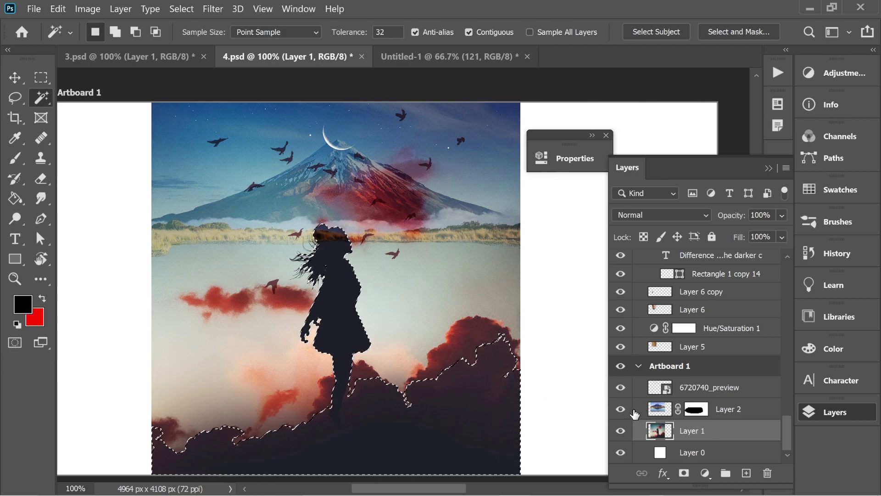
pyautogui.hotkey('ctrl', 'j')
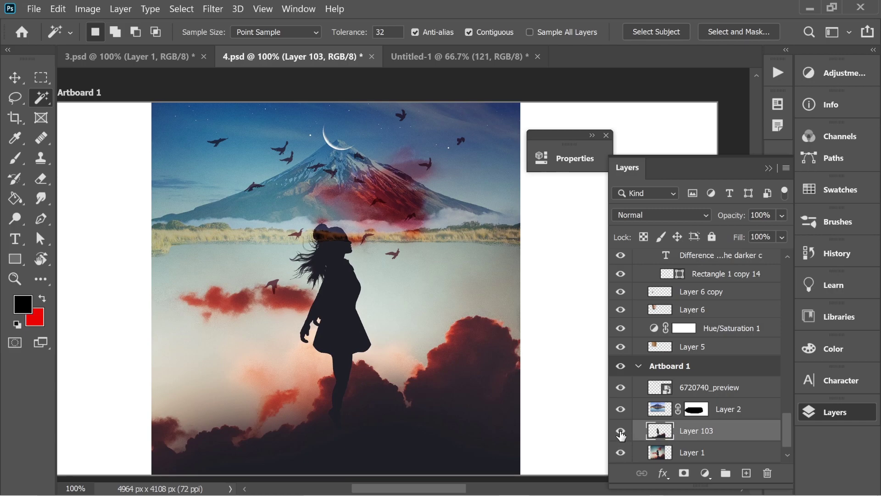
pyautogui.click(622, 454)
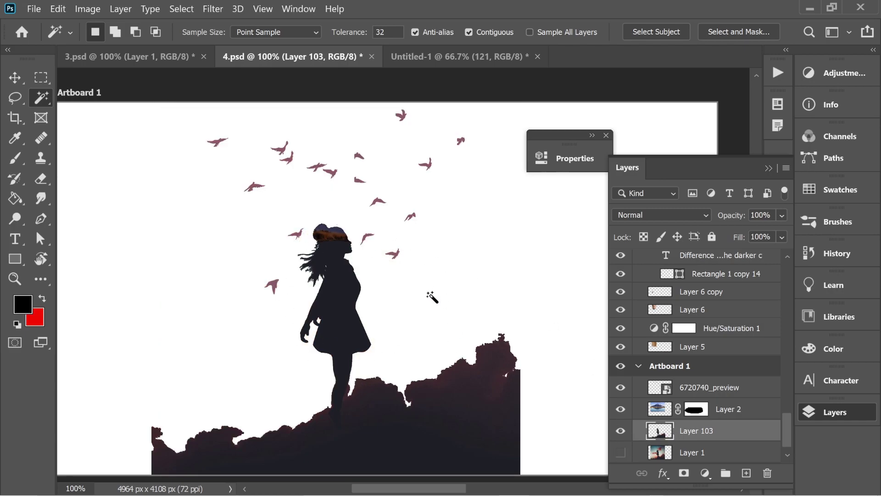
pyautogui.click(621, 453)
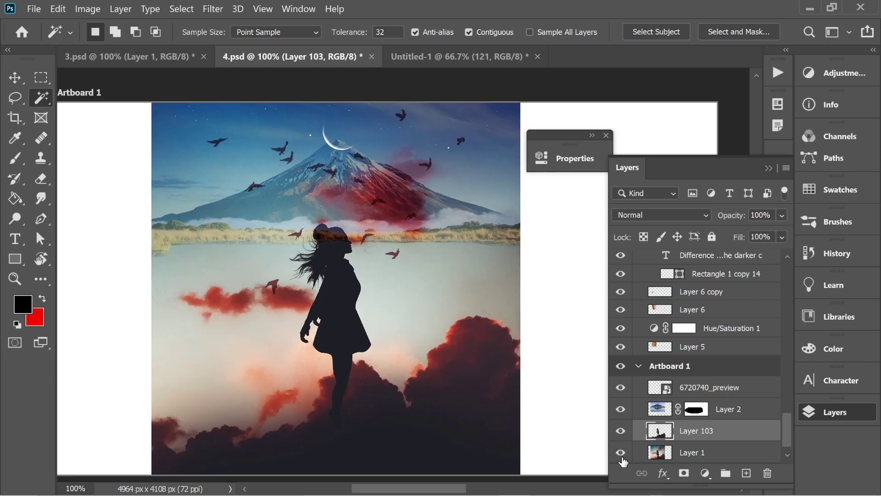
# - Add a Brightness/Contrast adjustment with brightness -135 and contrast 92, clipped to the copied silhouette layer
pyautogui.click(705, 472)
pyautogui.click(734, 254)
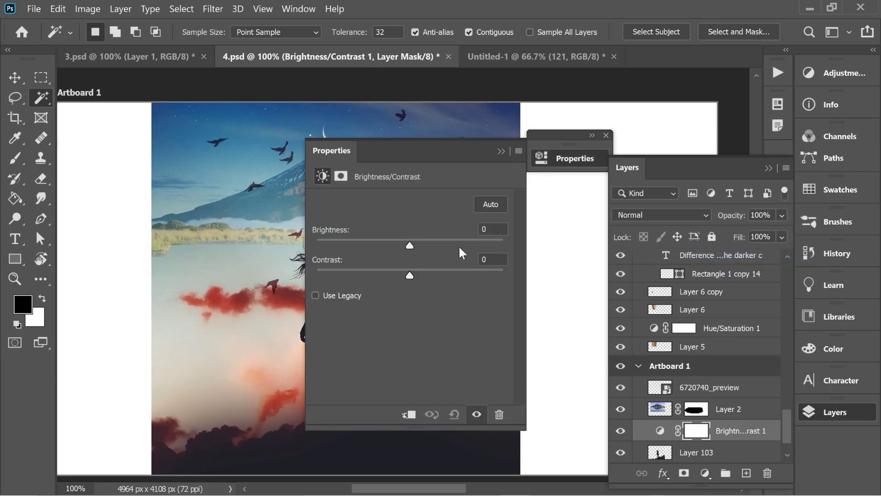
pyautogui.moveTo(410, 244); pyautogui.dragTo(327, 245)
pyautogui.moveTo(395, 152); pyautogui.dragTo(629, 157)
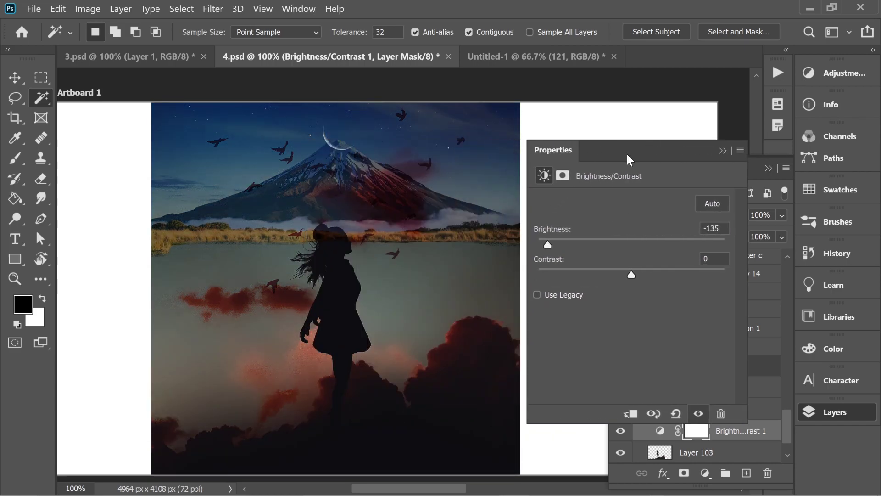
pyautogui.moveTo(633, 274); pyautogui.dragTo(718, 274)
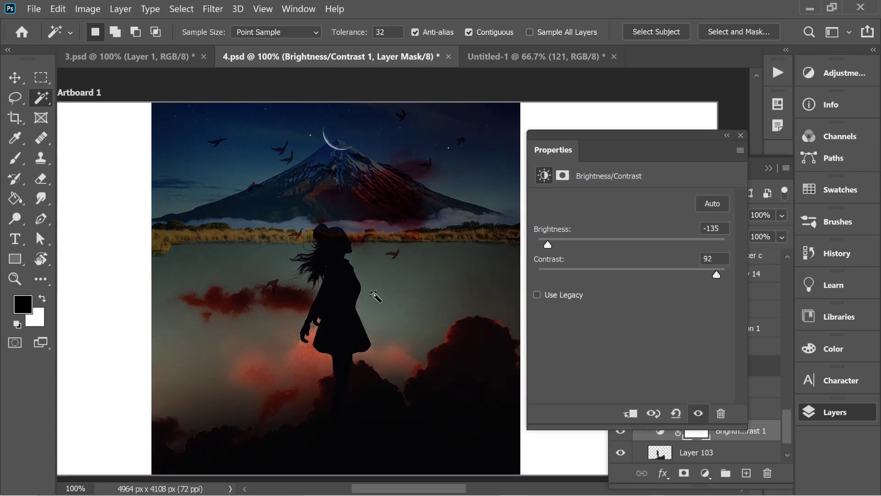
pyautogui.click(740, 135)
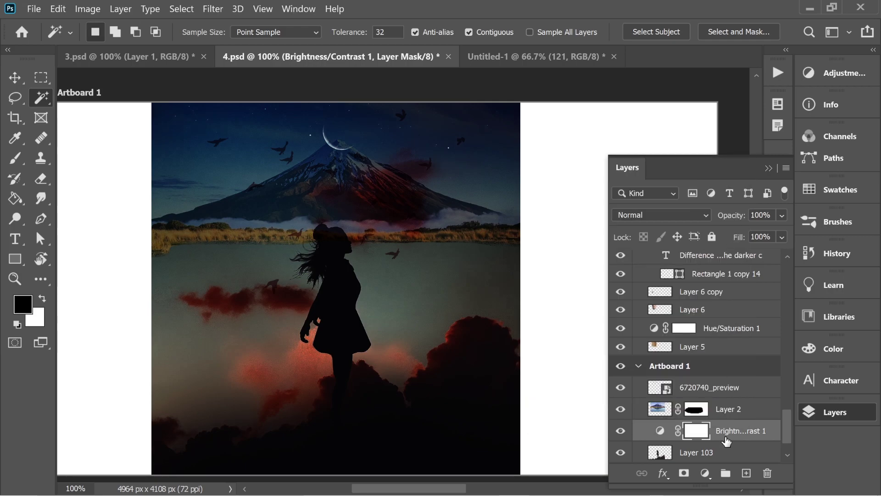
pyautogui.rightClick(733, 390)
pyautogui.click(569, 301)
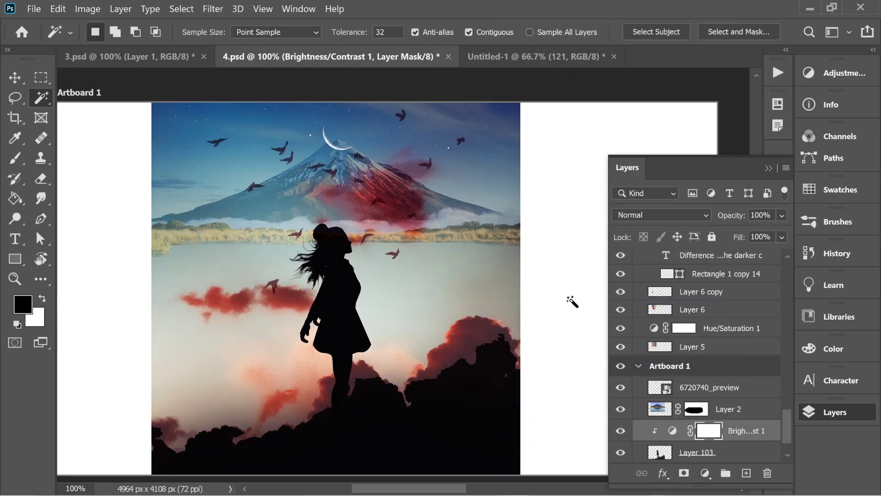
# - Paint black on the Brightness/Contrast 1 mask with a 1102 px brush over the lower rocks and dark clouds
pyautogui.hotkey('ctrl', '-')
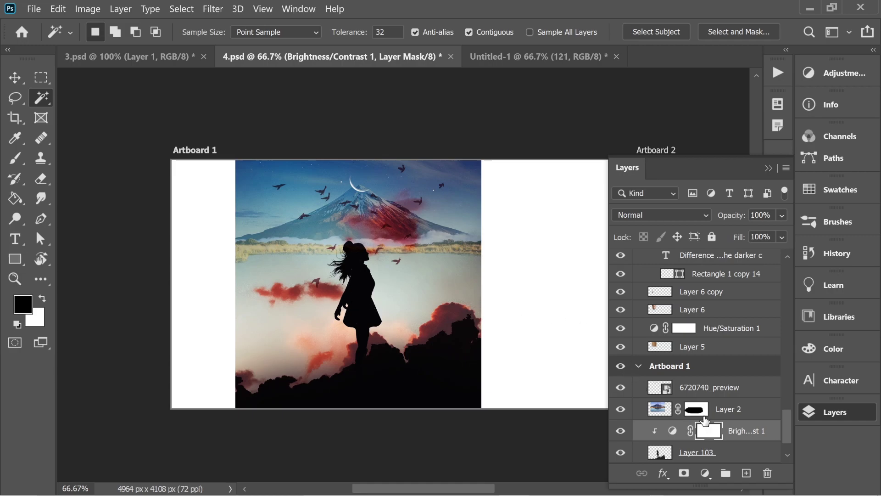
pyautogui.click(15, 158)
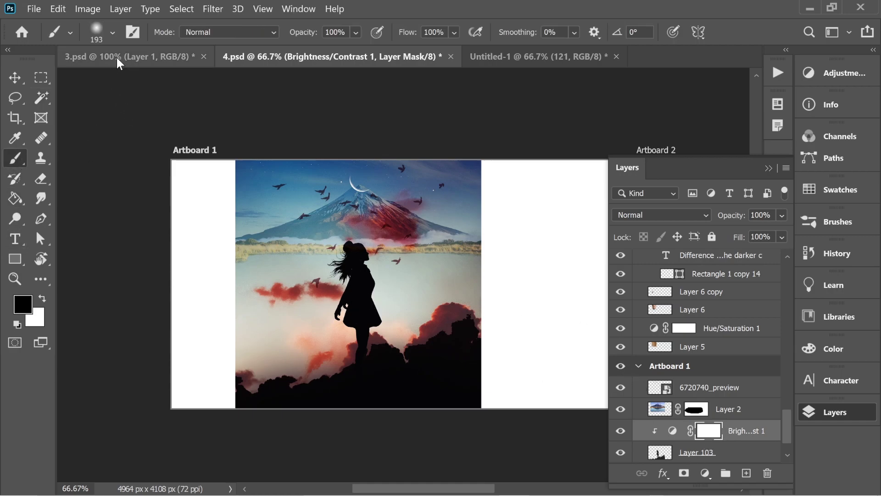
pyautogui.click(116, 36)
pyautogui.moveTo(159, 81); pyautogui.dragTo(177, 79)
pyautogui.click(283, 24)
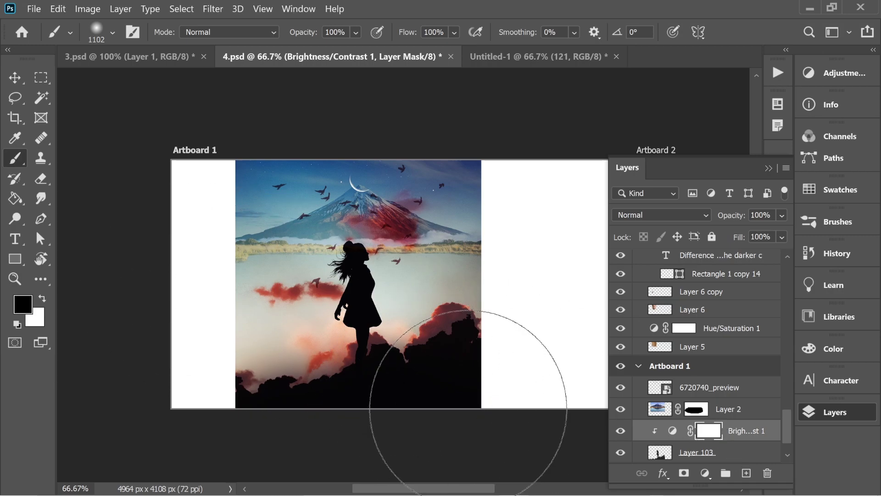
pyautogui.moveTo(445, 373)
pyautogui.mouseDown()
pyautogui.moveTo(449, 394)
pyautogui.moveTo(270, 439)
pyautogui.moveTo(387, 399)
pyautogui.moveTo(411, 384)
pyautogui.moveTo(404, 378)
pyautogui.moveTo(419, 389)
pyautogui.moveTo(312, 414)
pyautogui.mouseUp()
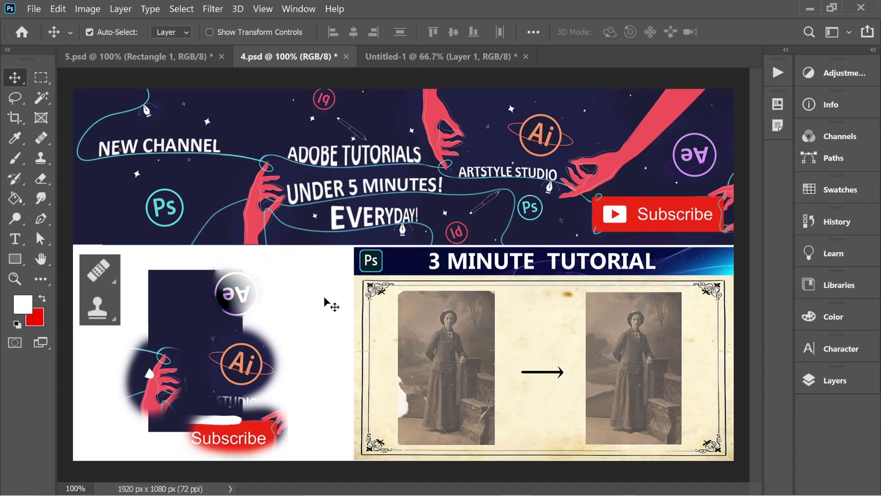
pyautogui.click(42, 139)
pyautogui.click(41, 158)
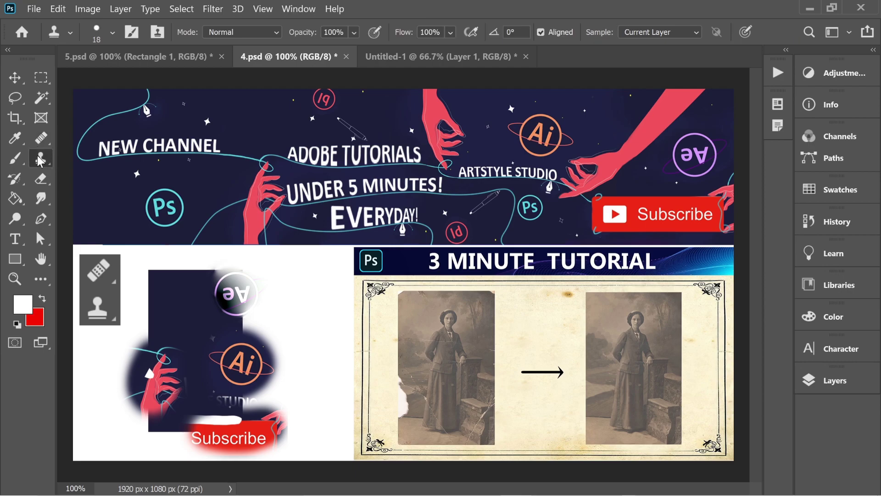
pyautogui.click(14, 77)
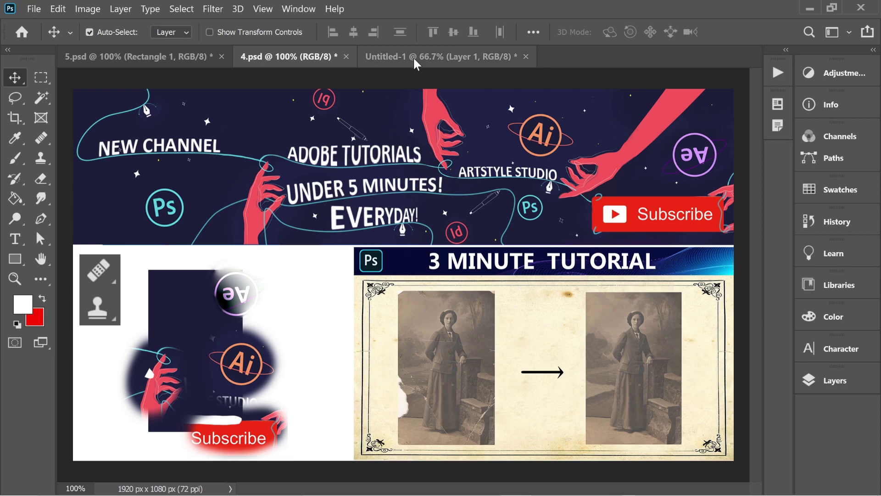
# - Switch to the Untitled-1 banner document
pyautogui.click(390, 57)
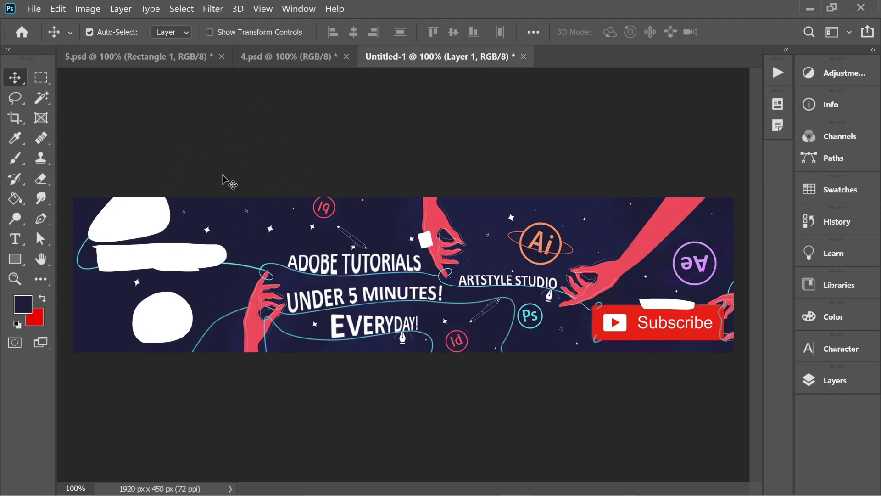
pyautogui.click(47, 144)
pyautogui.click(47, 161)
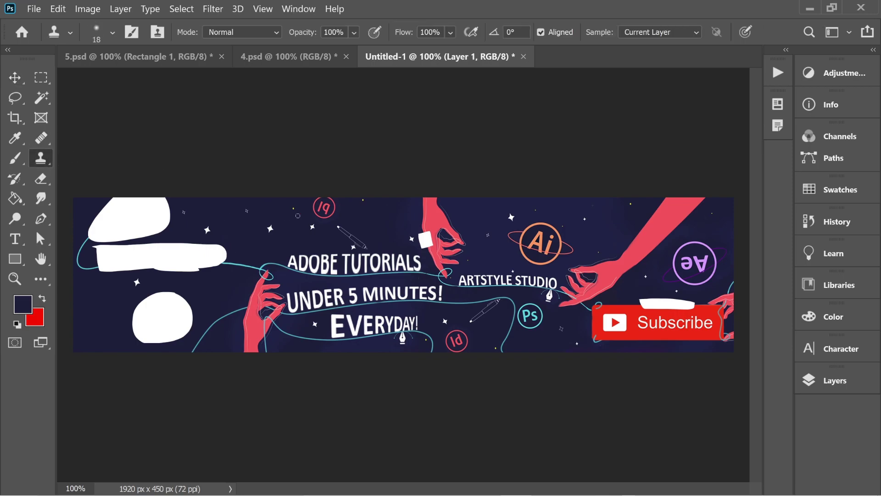
pyautogui.click(15, 78)
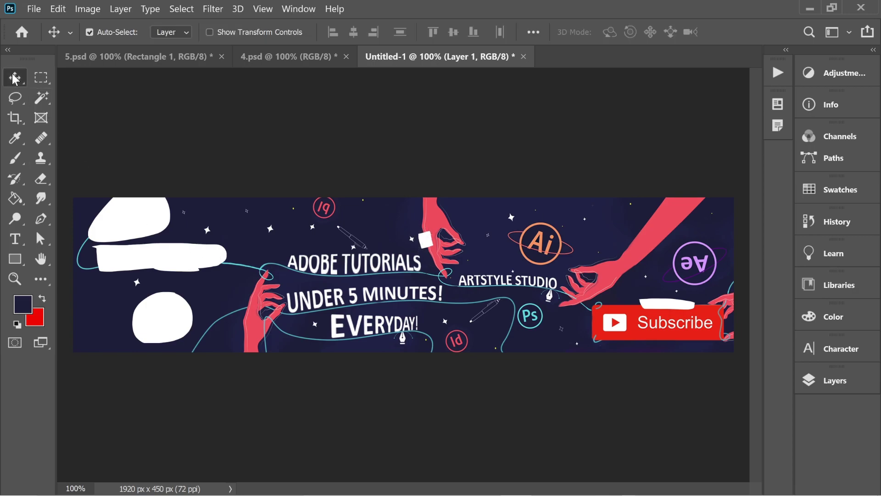
# - Sample the plain dark background with a 68 px Healing Brush and try healing over letters of ADOBE and UNDER
pyautogui.hotkey('ctrl', '+')
pyautogui.hotkey('ctrl', '+')
pyautogui.moveTo(190, 145); pyautogui.dragTo(319, 160)
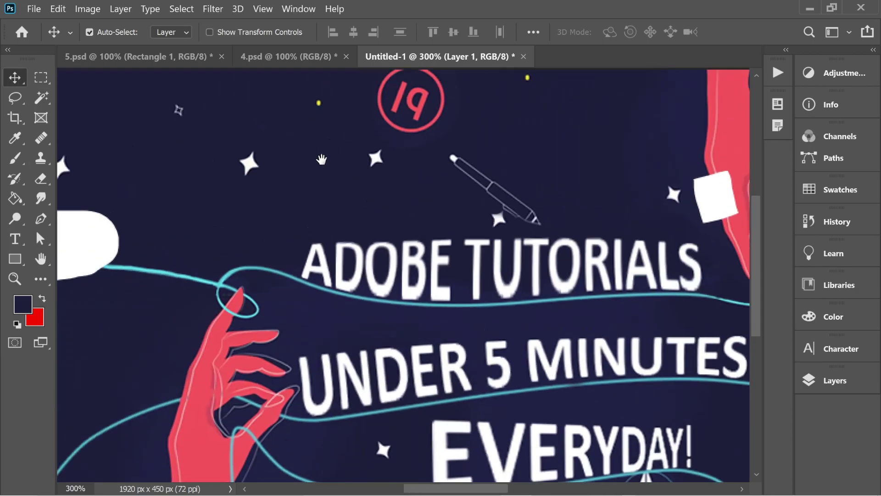
pyautogui.moveTo(256, 187); pyautogui.dragTo(237, 153)
pyautogui.click(41, 137)
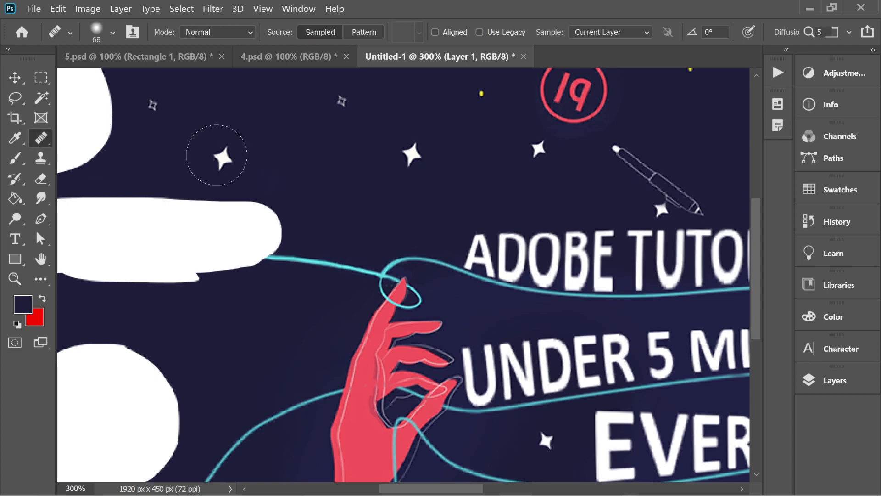
pyautogui.moveTo(310, 132)
pyautogui.mouseDown()
pyautogui.moveTo(310, 168)
pyautogui.moveTo(303, 155)
pyautogui.mouseUp()
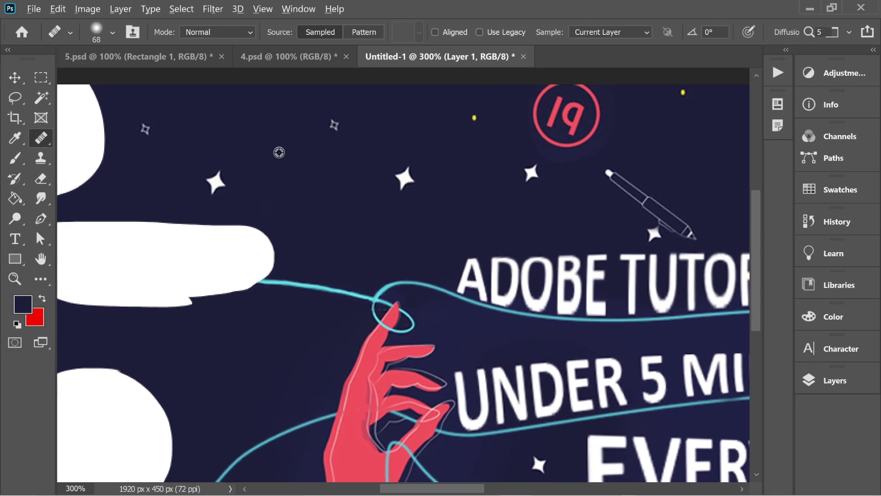
pyautogui.keyDown('alt'); pyautogui.click(313, 181); pyautogui.keyUp('alt')
pyautogui.click(532, 277)
pyautogui.click(532, 277)
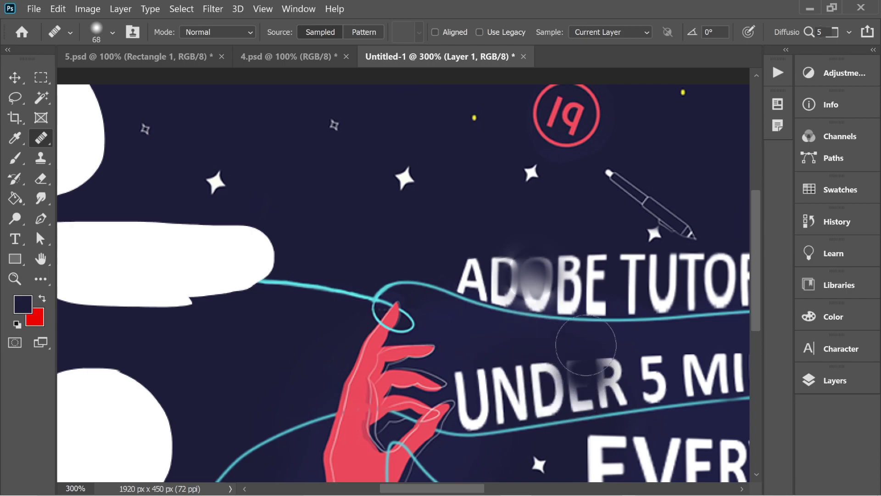
pyautogui.hotkey('ctrl', 'z')
pyautogui.click(582, 317)
pyautogui.hotkey('ctrl', 'z')
# - Try cloning over the first letters of ADOBE with an 18 px Clone Stamp, and undo the strokes
pyautogui.click(40, 158)
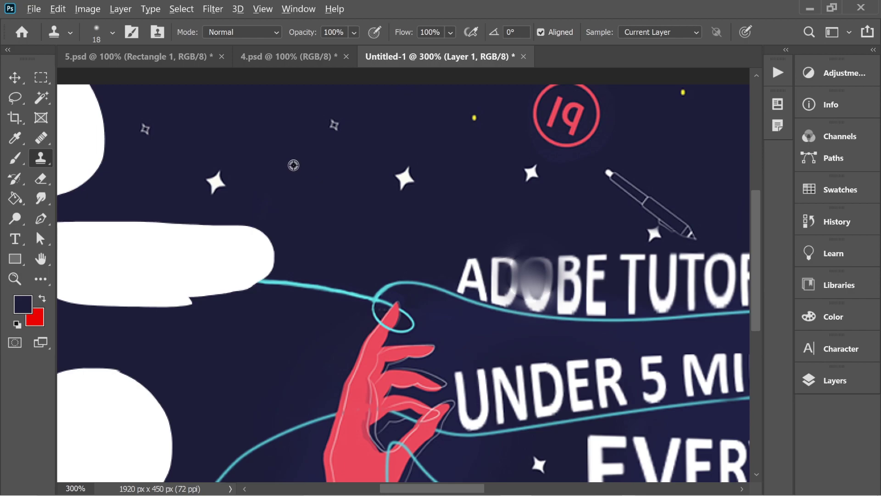
pyautogui.moveTo(538, 279)
pyautogui.mouseDown()
pyautogui.moveTo(540, 260)
pyautogui.moveTo(542, 292)
pyautogui.moveTo(530, 265)
pyautogui.moveTo(551, 281)
pyautogui.moveTo(535, 286)
pyautogui.moveTo(538, 270)
pyautogui.moveTo(553, 293)
pyautogui.moveTo(541, 278)
pyautogui.moveTo(548, 287)
pyautogui.moveTo(552, 272)
pyautogui.moveTo(521, 269)
pyautogui.moveTo(531, 296)
pyautogui.moveTo(557, 270)
pyautogui.moveTo(519, 262)
pyautogui.moveTo(540, 295)
pyautogui.moveTo(555, 254)
pyautogui.moveTo(517, 266)
pyautogui.moveTo(540, 298)
pyautogui.moveTo(542, 260)
pyautogui.moveTo(510, 279)
pyautogui.moveTo(550, 294)
pyautogui.moveTo(545, 263)
pyautogui.moveTo(516, 276)
pyautogui.moveTo(541, 284)
pyautogui.moveTo(526, 270)
pyautogui.moveTo(514, 288)
pyautogui.moveTo(548, 276)
pyautogui.moveTo(528, 267)
pyautogui.moveTo(510, 281)
pyautogui.moveTo(523, 274)
pyautogui.moveTo(464, 280)
pyautogui.moveTo(468, 297)
pyautogui.moveTo(458, 295)
pyautogui.moveTo(473, 290)
pyautogui.moveTo(456, 303)
pyautogui.moveTo(463, 287)
pyautogui.moveTo(476, 304)
pyautogui.moveTo(447, 292)
pyautogui.moveTo(475, 285)
pyautogui.moveTo(466, 311)
pyautogui.moveTo(456, 284)
pyautogui.moveTo(478, 296)
pyautogui.moveTo(449, 303)
pyautogui.moveTo(473, 281)
pyautogui.moveTo(454, 312)
pyautogui.moveTo(456, 293)
pyautogui.mouseUp()
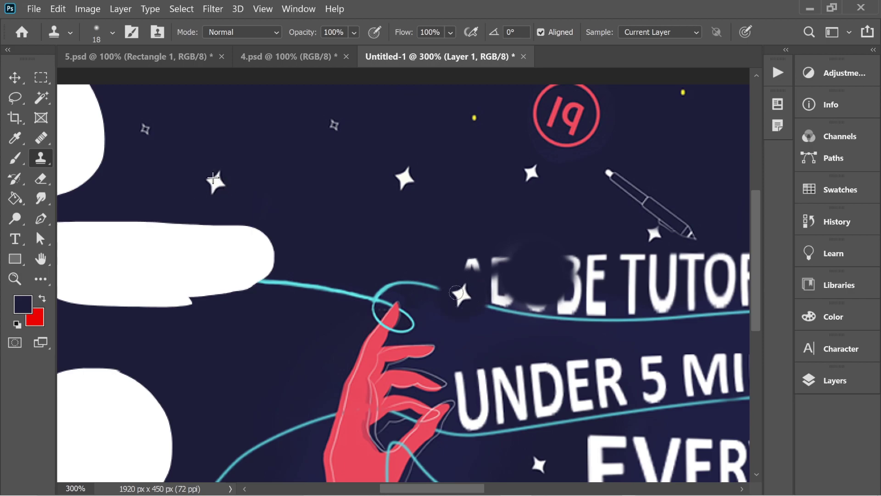
pyautogui.hotkey('ctrl', 'z')
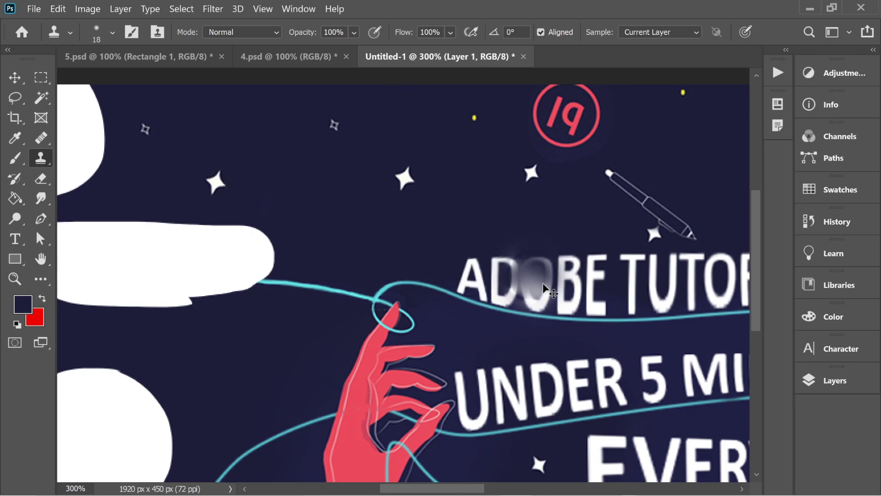
pyautogui.hotkey('ctrl', 'z')
# - Draw a rectangle about 77 by 168 px in the banner's lower-left corner with a red fill and no stroke
pyautogui.moveTo(181, 335); pyautogui.dragTo(482, 229)
pyautogui.click(15, 259)
pyautogui.moveTo(108, 273); pyautogui.dragTo(187, 445)
pyautogui.click(545, 248)
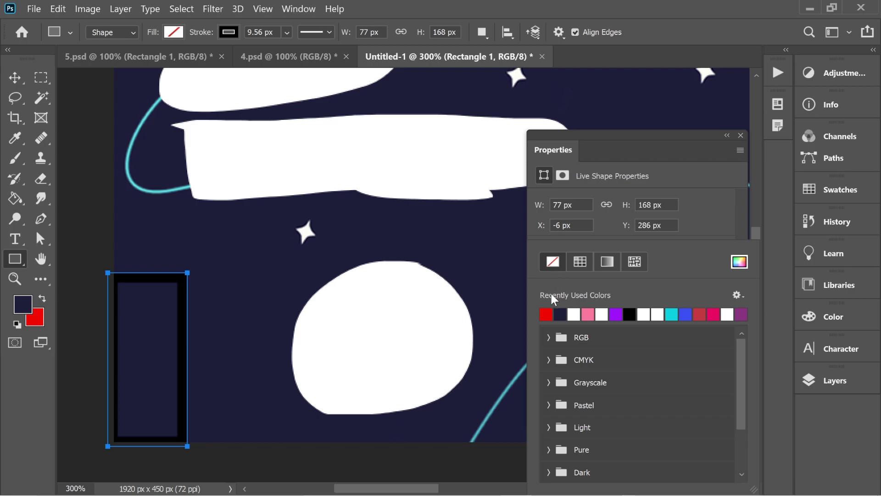
pyautogui.click(546, 314)
pyautogui.click(228, 32)
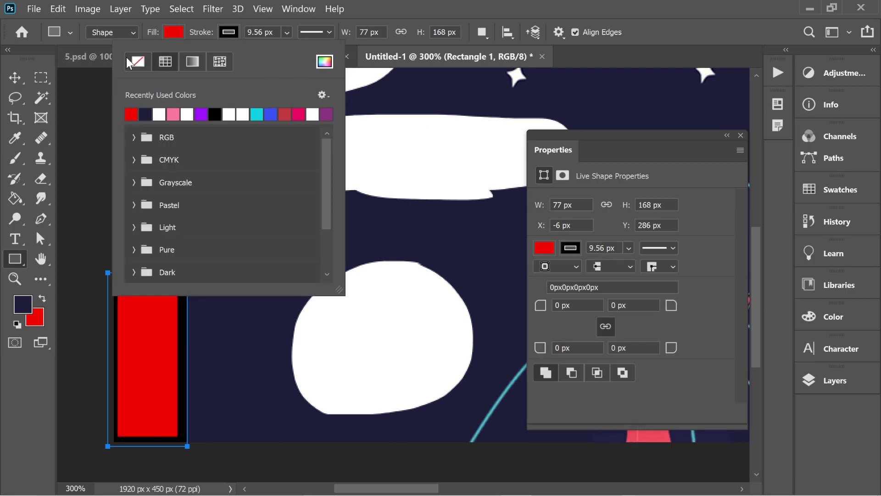
pyautogui.click(128, 59)
pyautogui.click(221, 37)
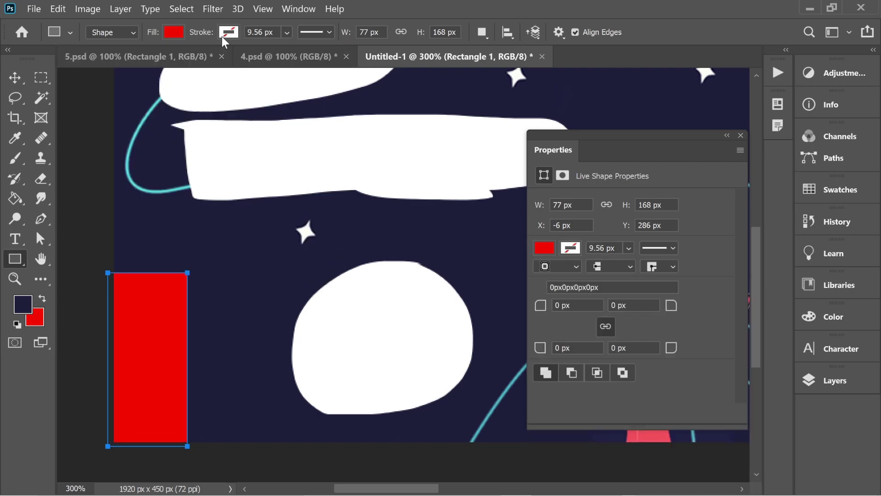
pyautogui.click(740, 135)
pyautogui.press('v')
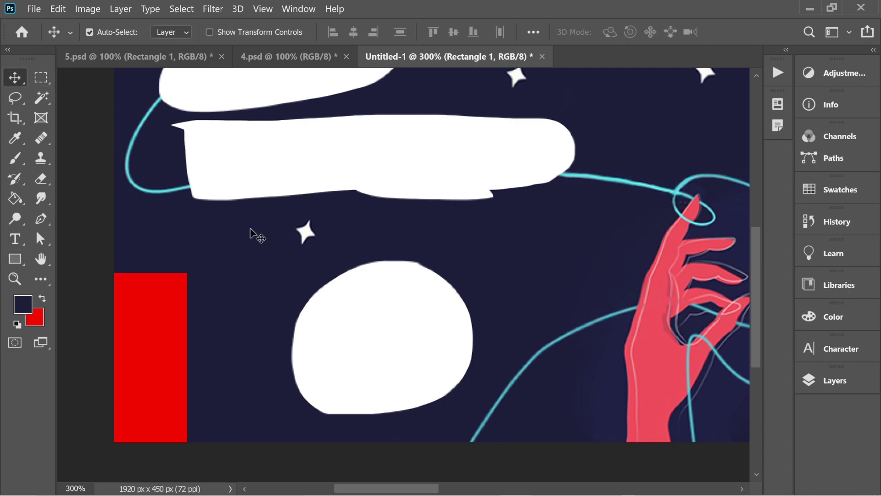
# - Merge the Rectangle 1 layer down into Layer 1
pyautogui.moveTo(239, 243); pyautogui.dragTo(273, 235)
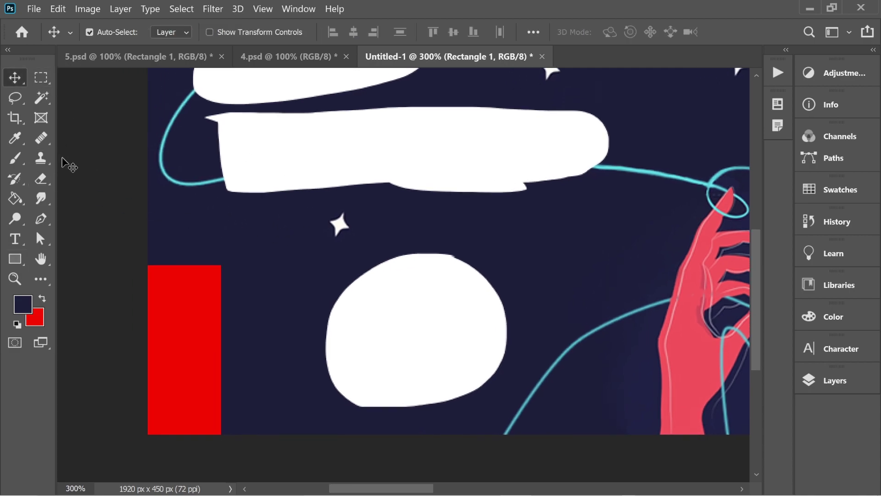
pyautogui.moveTo(339, 224)
pyautogui.mouseDown()
pyautogui.moveTo(316, 230)
pyautogui.moveTo(335, 225)
pyautogui.mouseUp()
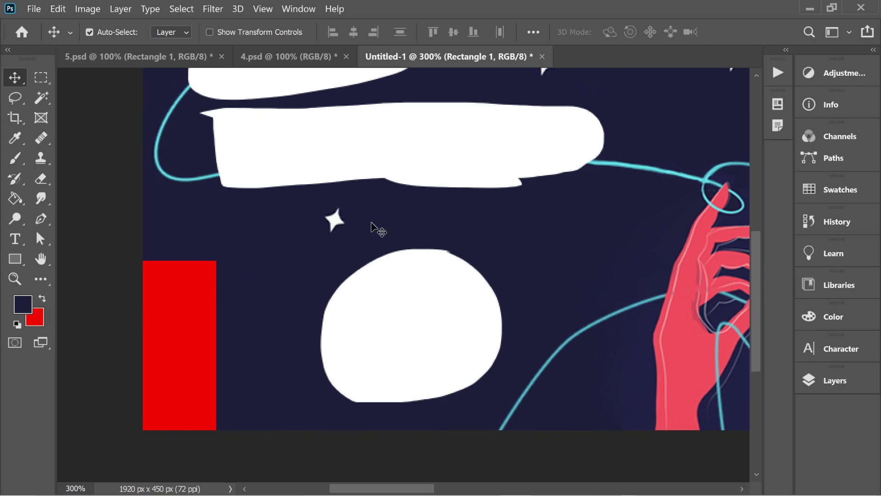
pyautogui.click(833, 380)
pyautogui.rightClick(671, 260)
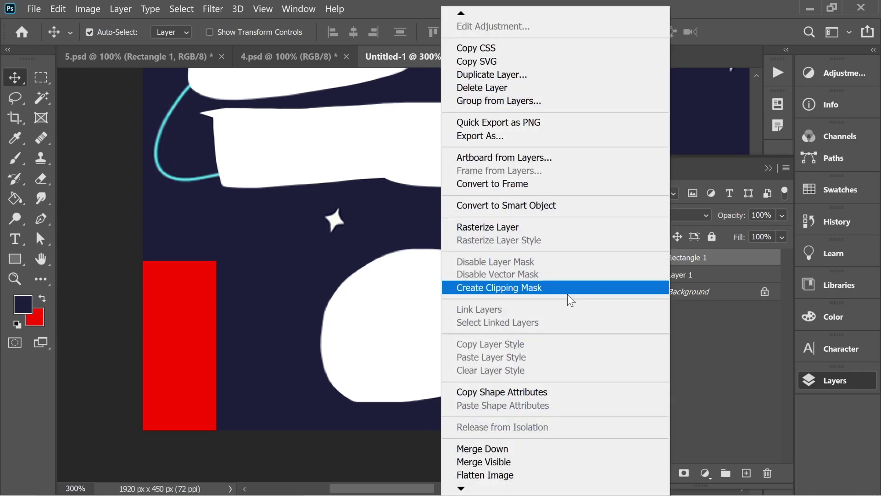
pyautogui.click(671, 378)
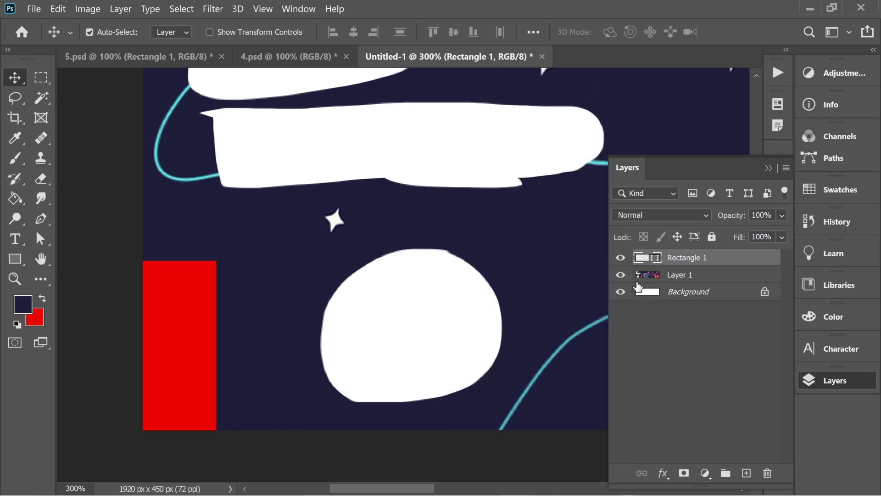
pyautogui.rightClick(669, 269)
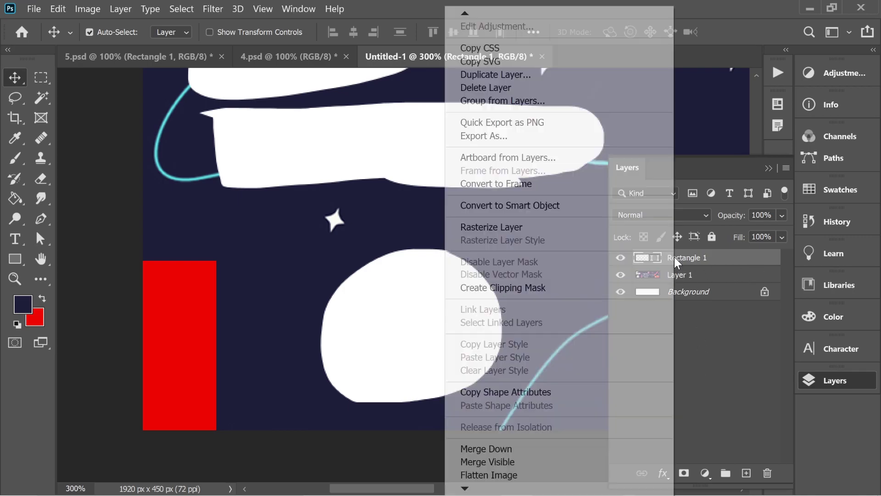
pyautogui.click(685, 395)
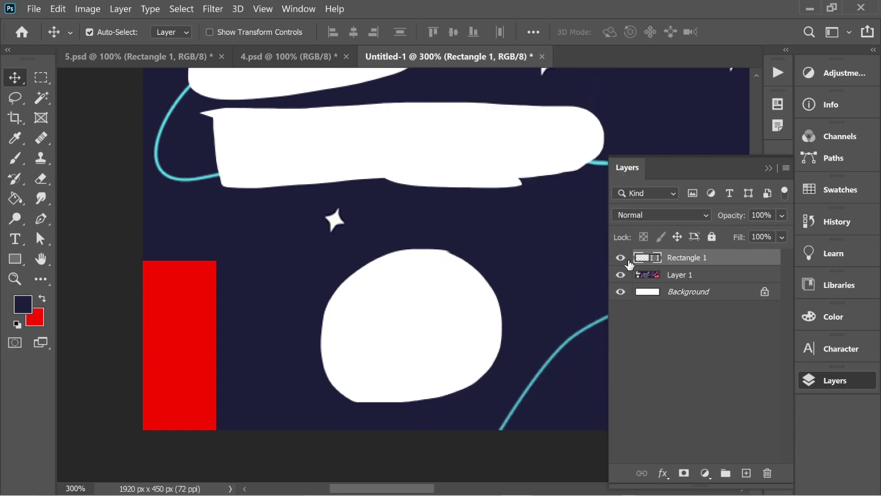
pyautogui.rightClick(688, 263)
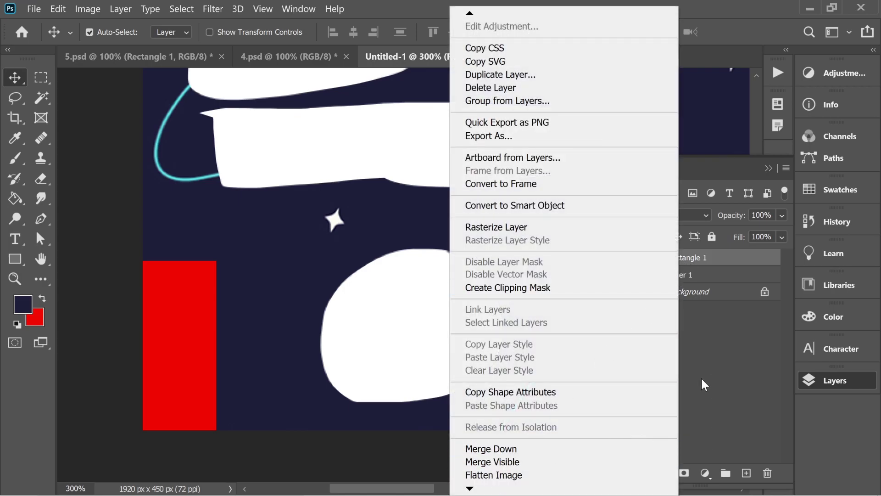
pyautogui.click(503, 447)
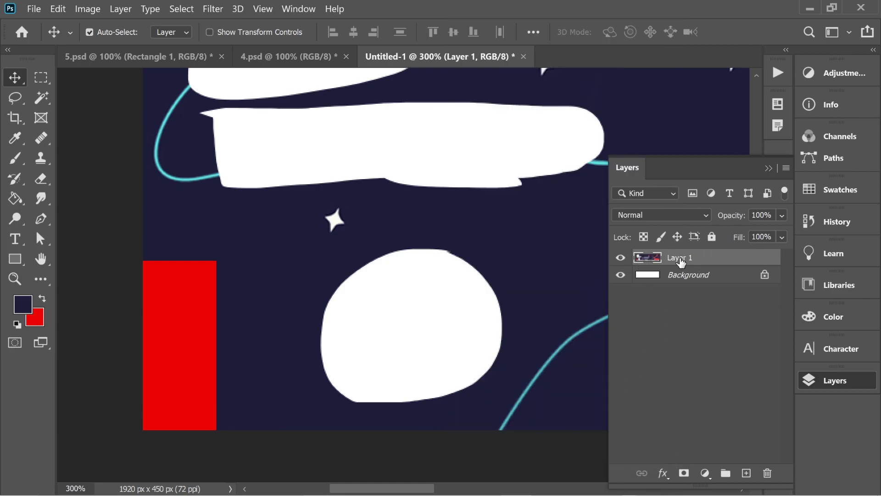
# - Heal along the top and right edges of the red rectangle with a 68 px Healing Brush sampled from the dark background
pyautogui.click(41, 138)
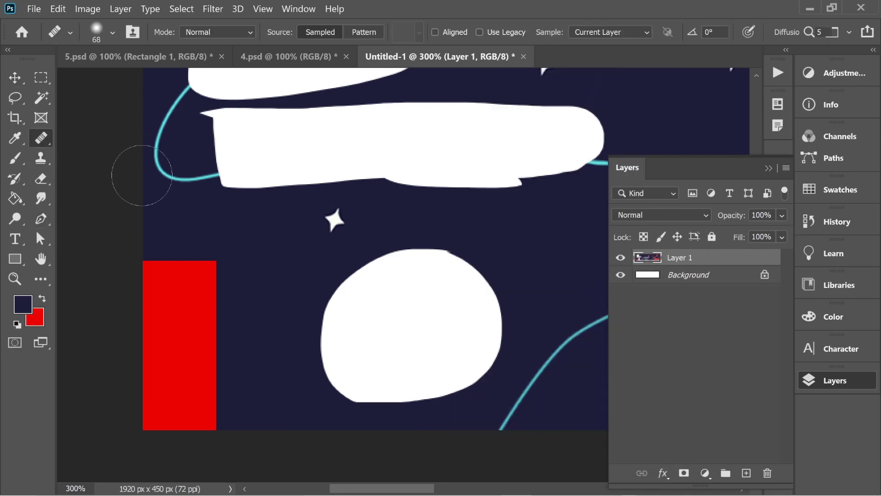
pyautogui.keyDown('alt'); pyautogui.click(289, 254); pyautogui.keyUp('alt')
pyautogui.moveTo(230, 289)
pyautogui.mouseDown()
pyautogui.moveTo(225, 429)
pyautogui.moveTo(217, 293)
pyautogui.moveTo(224, 270)
pyautogui.moveTo(235, 422)
pyautogui.moveTo(247, 280)
pyautogui.moveTo(220, 274)
pyautogui.moveTo(203, 253)
pyautogui.moveTo(157, 253)
pyautogui.mouseUp()
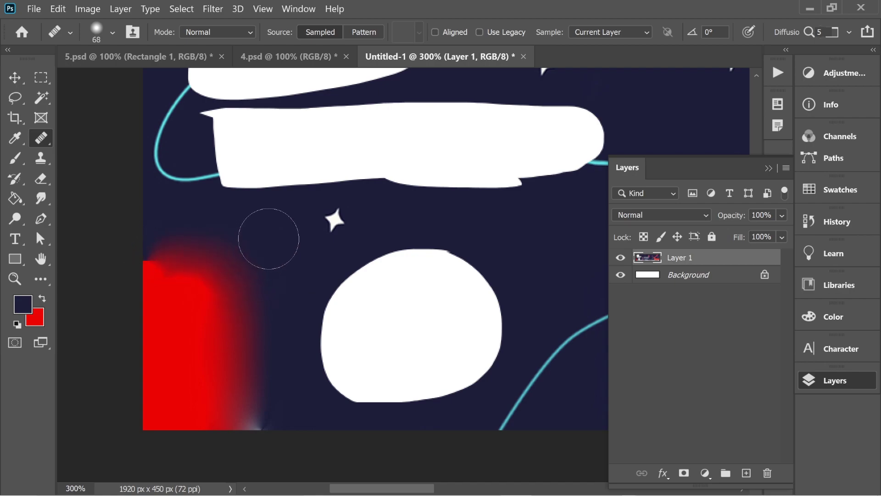
# - Clone dark background over the upper-right corner of the red rectangle with an 18 px Clone Stamp
pyautogui.press('s')
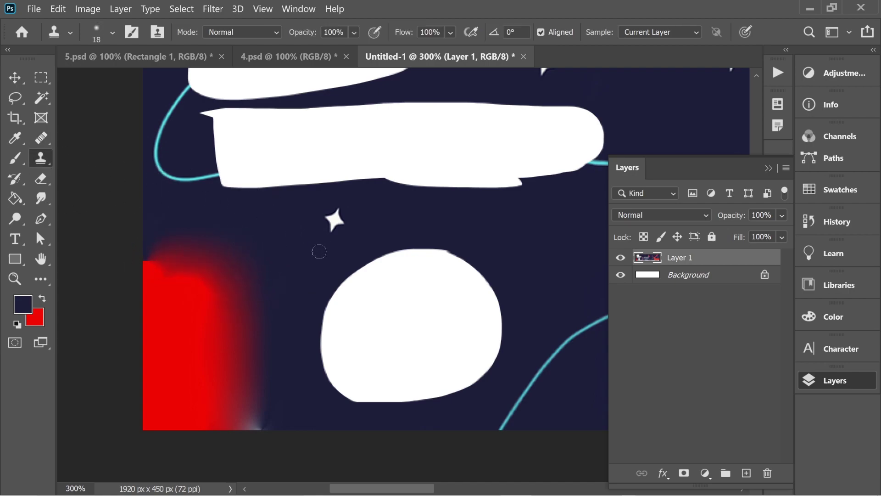
pyautogui.moveTo(248, 279)
pyautogui.mouseDown()
pyautogui.moveTo(242, 310)
pyautogui.moveTo(240, 269)
pyautogui.moveTo(245, 302)
pyautogui.moveTo(235, 297)
pyautogui.moveTo(236, 275)
pyautogui.moveTo(230, 294)
pyautogui.mouseUp()
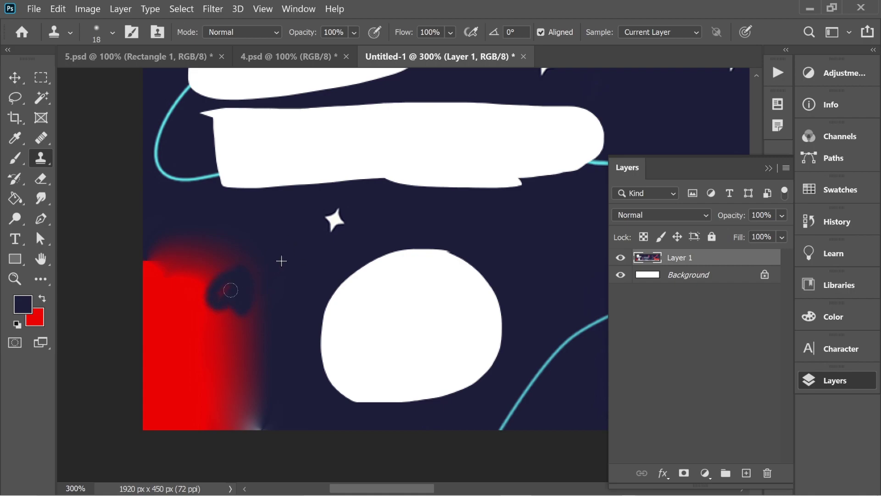
pyautogui.moveTo(234, 263)
pyautogui.mouseDown()
pyautogui.moveTo(220, 273)
pyautogui.moveTo(189, 269)
pyautogui.moveTo(193, 277)
pyautogui.mouseUp()
# - Undo the cloning and healing strokes, the layer merge and the red rectangle
pyautogui.hotkey('ctrl', 'z')
pyautogui.hotkey('ctrl', 'z')
pyautogui.hotkey('ctrl', 'z')
pyautogui.hotkey('ctrl', 'z')
pyautogui.hotkey('ctrl', 'z')
pyautogui.hotkey('ctrl', 'z')
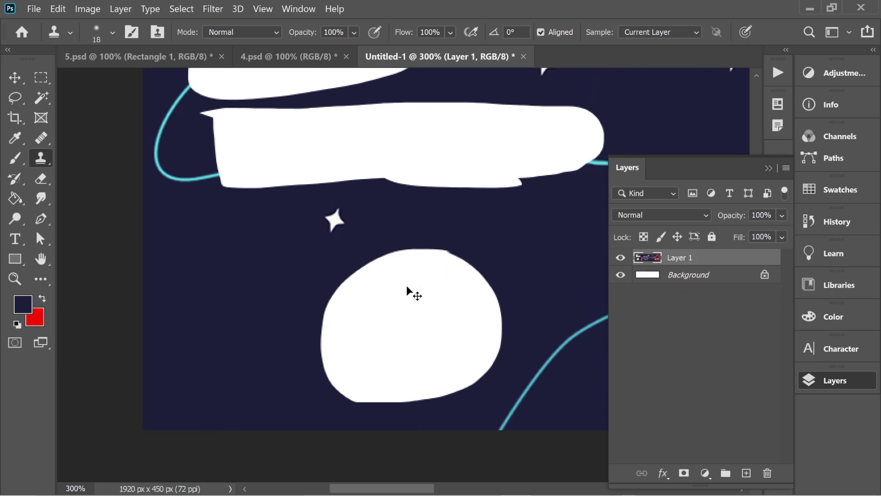
pyautogui.hotkey('ctrl', '-')
pyautogui.moveTo(438, 255); pyautogui.dragTo(220, 261)
pyautogui.moveTo(480, 251); pyautogui.dragTo(344, 258)
pyautogui.hotkey('ctrl', '-')
pyautogui.click(768, 168)
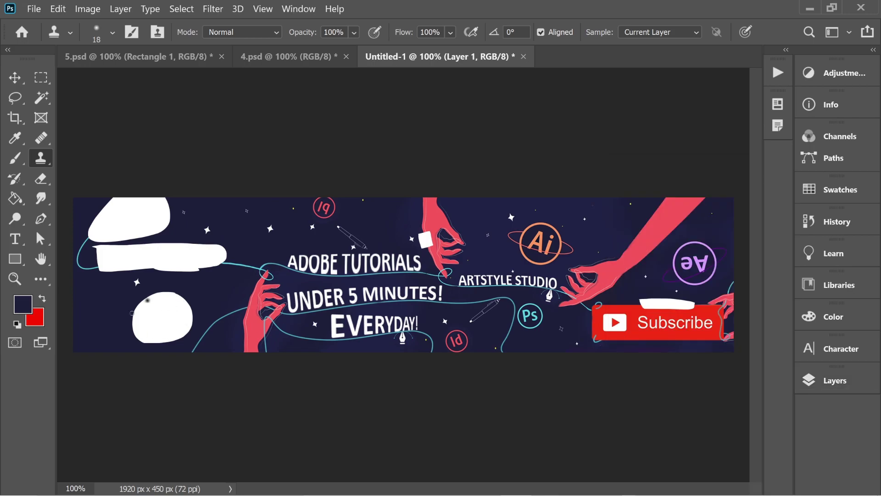
pyautogui.click(14, 77)
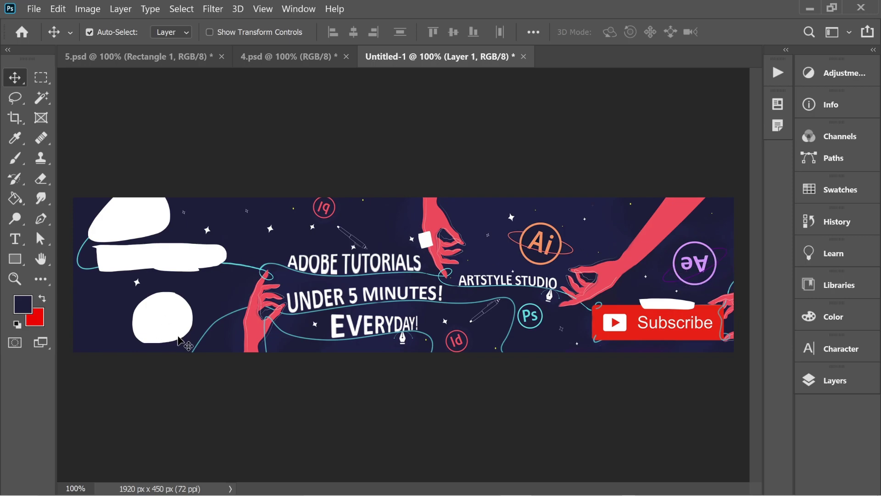
# - Cover the white circle with the purple Ae logo sampled by the 68 px Healing Brush and copy white stars onto both sides of it
pyautogui.click(40, 138)
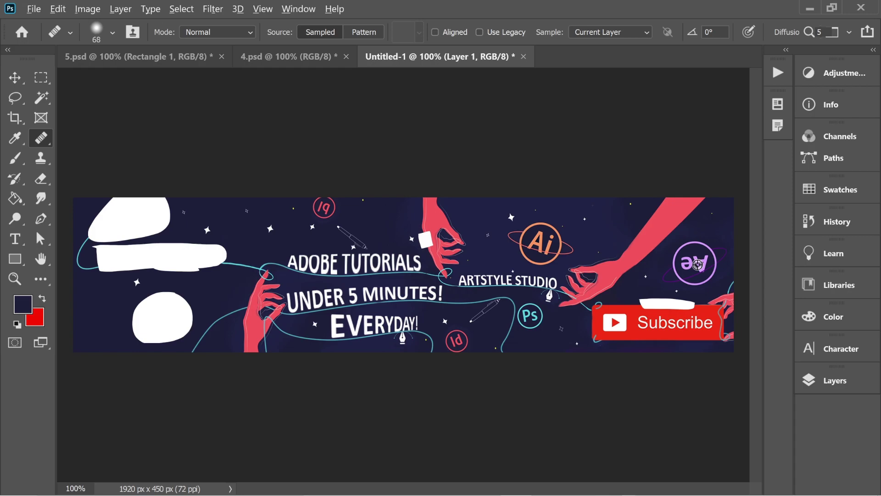
pyautogui.moveTo(154, 312)
pyautogui.mouseDown()
pyautogui.moveTo(178, 312)
pyautogui.moveTo(153, 324)
pyautogui.moveTo(180, 299)
pyautogui.moveTo(164, 324)
pyautogui.moveTo(137, 309)
pyautogui.moveTo(173, 324)
pyautogui.moveTo(146, 331)
pyautogui.moveTo(170, 322)
pyautogui.moveTo(158, 339)
pyautogui.moveTo(142, 333)
pyautogui.moveTo(155, 328)
pyautogui.moveTo(147, 341)
pyautogui.moveTo(190, 321)
pyautogui.moveTo(173, 332)
pyautogui.moveTo(190, 315)
pyautogui.moveTo(187, 292)
pyautogui.moveTo(185, 314)
pyautogui.mouseUp()
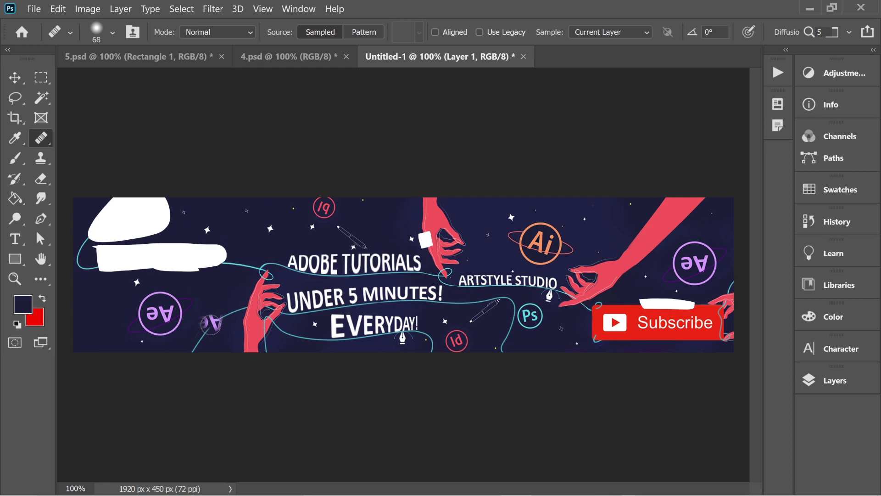
pyautogui.click(443, 239)
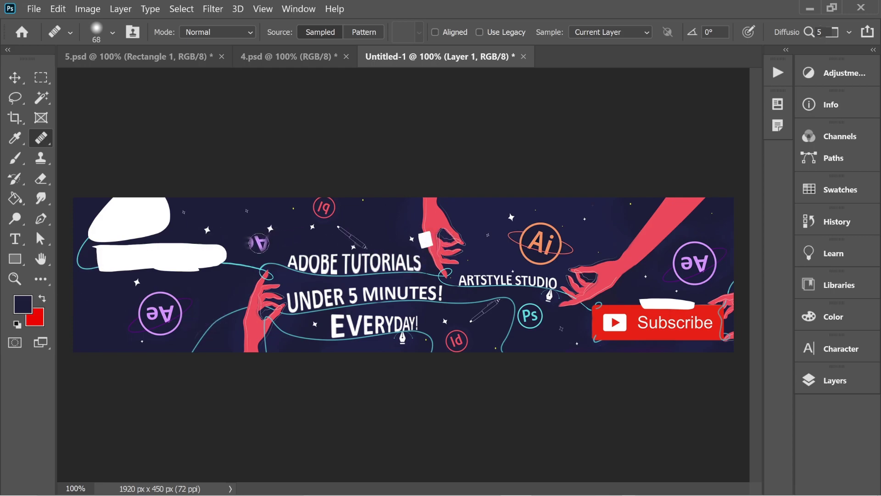
pyautogui.click(106, 307)
pyautogui.keyDown('alt'); pyautogui.click(314, 228); pyautogui.keyUp('alt')
pyautogui.click(216, 293)
# - Clone the red hand's edge over the upper part of the white square with the 18 px Clone Stamp, resampling just above it
pyautogui.hotkey('ctrl', '+')
pyautogui.moveTo(406, 300); pyautogui.dragTo(734, 285)
pyautogui.moveTo(501, 291); pyautogui.dragTo(186, 162)
pyautogui.moveTo(344, 102)
pyautogui.mouseDown()
pyautogui.moveTo(334, 210)
pyautogui.moveTo(356, 276)
pyautogui.moveTo(128, 253)
pyautogui.mouseUp()
pyautogui.click(412, 186)
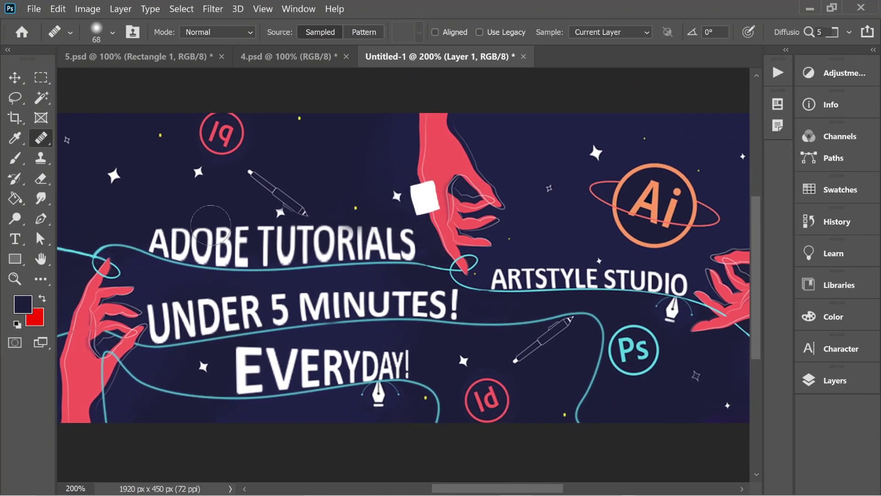
pyautogui.click(38, 160)
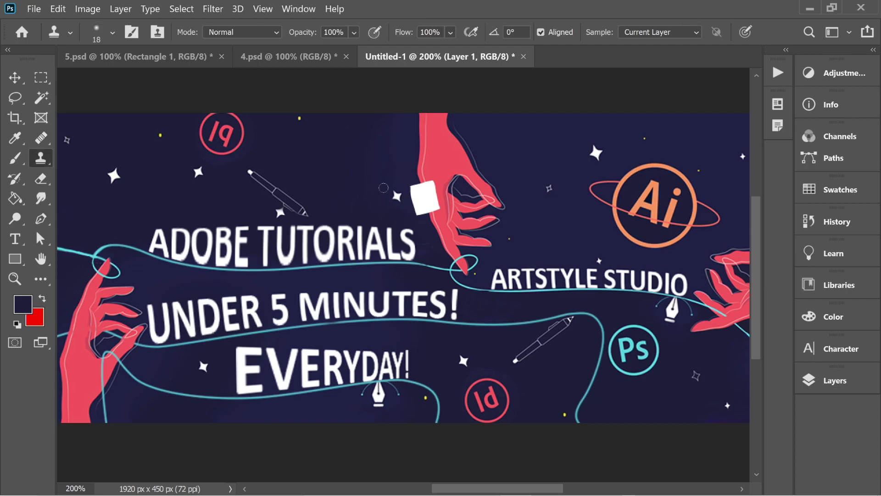
pyautogui.hotkey('ctrl', '+')
pyautogui.hotkey('ctrl', '+')
pyautogui.moveTo(419, 186); pyautogui.dragTo(397, 237)
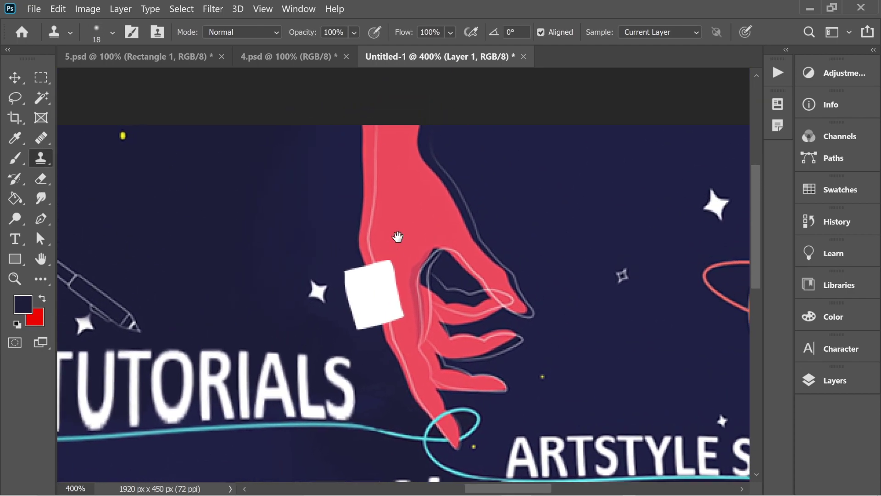
pyautogui.moveTo(373, 265); pyautogui.dragTo(375, 274)
pyautogui.keyDown('alt'); pyautogui.click(369, 254); pyautogui.keyUp('alt')
pyautogui.click(376, 272)
pyautogui.keyDown('alt'); pyautogui.click(370, 259); pyautogui.keyUp('alt')
pyautogui.click(378, 282)
pyautogui.keyDown('alt'); pyautogui.click(371, 256); pyautogui.keyUp('alt')
pyautogui.click(377, 280)
pyautogui.keyDown('alt'); pyautogui.click(368, 253); pyautogui.keyUp('alt')
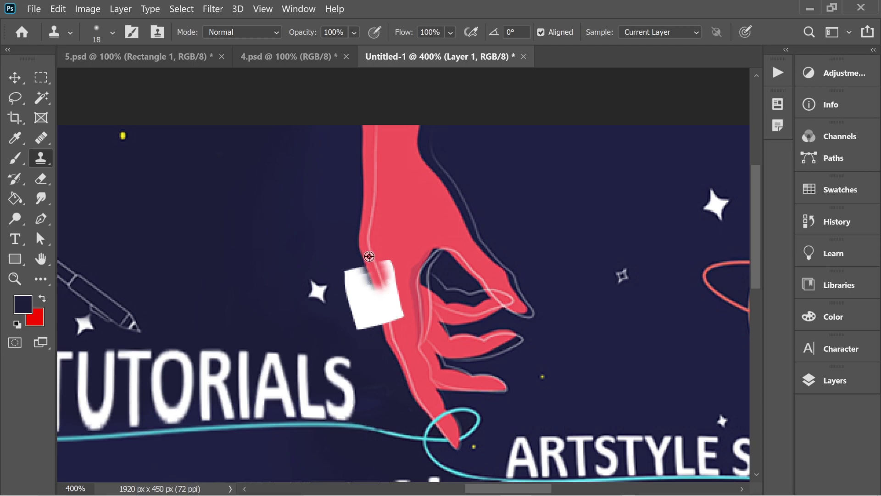
pyautogui.moveTo(379, 281); pyautogui.dragTo(385, 294)
pyautogui.hotkey('ctrl', 'z')
pyautogui.moveTo(386, 317)
pyautogui.mouseDown()
pyautogui.moveTo(375, 269)
pyautogui.moveTo(382, 306)
pyautogui.mouseUp()
pyautogui.hotkey('ctrl', 'z')
# - Clone the hand's red fill and outline over the white square's right half, sampling from the hand above and below it
pyautogui.keyDown('alt'); pyautogui.click(390, 331); pyautogui.keyUp('alt')
pyautogui.keyDown('alt'); pyautogui.click(388, 325); pyautogui.keyUp('alt')
pyautogui.keyDown('alt'); pyautogui.click(390, 324); pyautogui.keyUp('alt')
pyautogui.moveTo(397, 260)
pyautogui.mouseDown()
pyautogui.moveTo(389, 267)
pyautogui.moveTo(402, 309)
pyautogui.mouseUp()
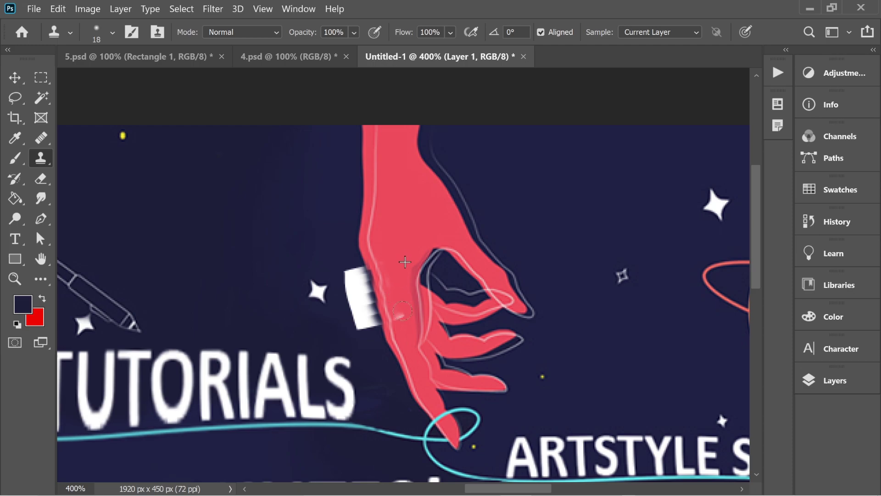
pyautogui.keyDown('alt'); pyautogui.click(396, 216); pyautogui.keyUp('alt')
pyautogui.moveTo(361, 268); pyautogui.dragTo(366, 281)
pyautogui.keyDown('alt'); pyautogui.click(387, 344); pyautogui.keyUp('alt')
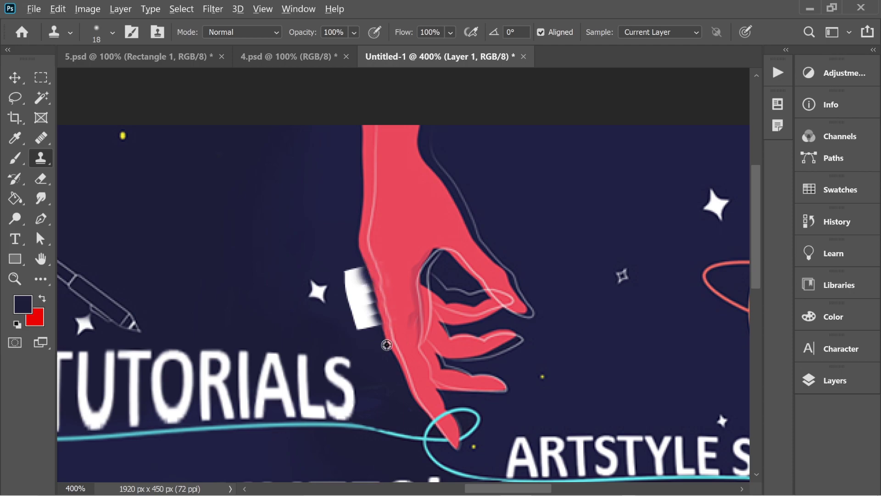
pyautogui.click(382, 319)
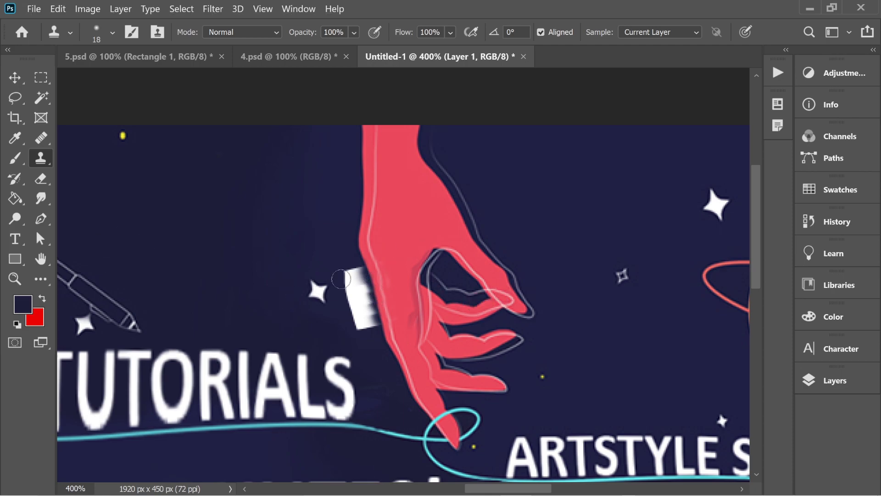
# - Clone clean dark background over the remaining white strip beside the hand, removing the star copied in by mistake
pyautogui.hotkey('ctrl', '-')
pyautogui.hotkey('ctrl', '-')
pyautogui.hotkey('ctrl', '+')
pyautogui.hotkey('ctrl', '+')
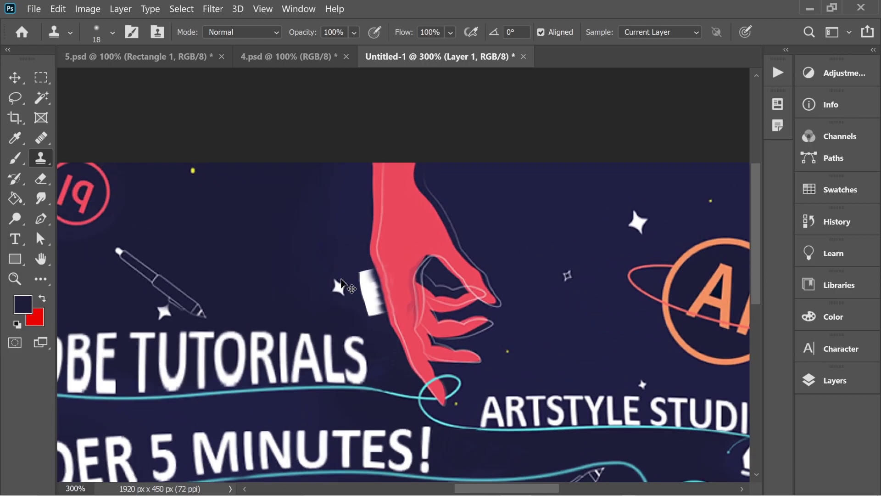
pyautogui.hotkey('ctrl', '+')
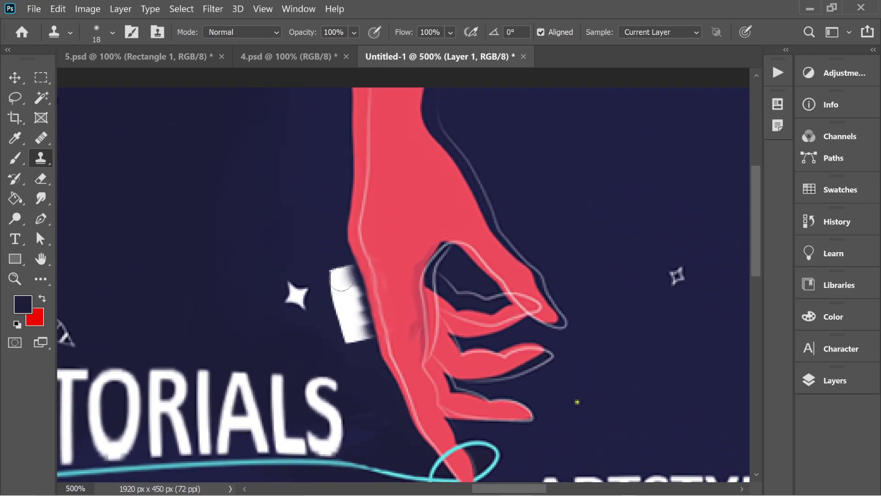
pyautogui.moveTo(350, 283); pyautogui.dragTo(369, 229)
pyautogui.moveTo(287, 186); pyautogui.dragTo(283, 196)
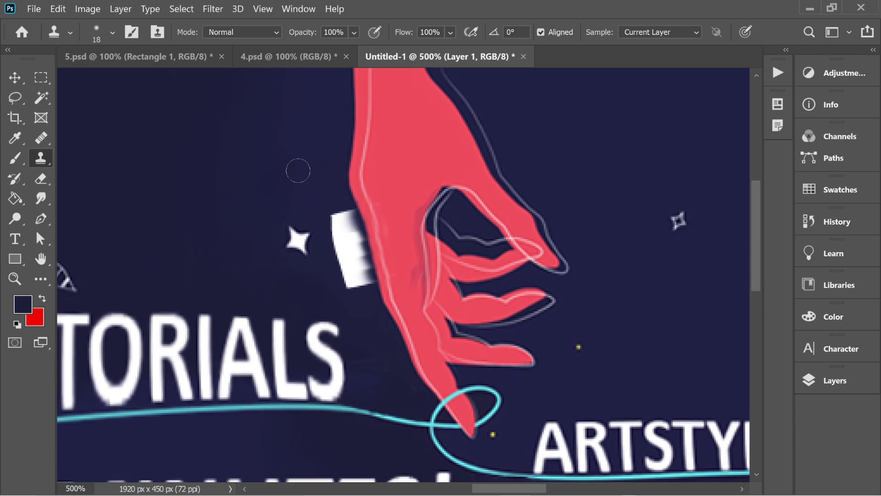
pyautogui.keyDown('alt'); pyautogui.click(282, 168); pyautogui.keyUp('alt')
pyautogui.moveTo(340, 219)
pyautogui.mouseDown()
pyautogui.moveTo(332, 247)
pyautogui.moveTo(346, 250)
pyautogui.moveTo(346, 277)
pyautogui.moveTo(350, 254)
pyautogui.moveTo(365, 298)
pyautogui.moveTo(277, 285)
pyautogui.moveTo(276, 313)
pyautogui.moveTo(295, 320)
pyautogui.mouseUp()
pyautogui.keyDown('alt'); pyautogui.click(213, 162); pyautogui.keyUp('alt')
pyautogui.hotkey('ctrl', 'z')
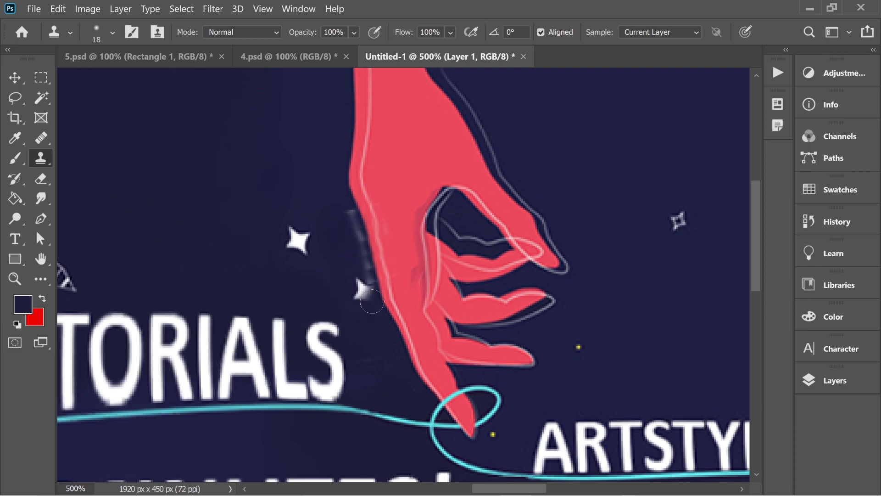
pyautogui.keyDown('alt'); pyautogui.click(296, 157); pyautogui.keyUp('alt')
pyautogui.moveTo(344, 220)
pyautogui.mouseDown()
pyautogui.moveTo(348, 228)
pyautogui.moveTo(358, 275)
pyautogui.moveTo(344, 295)
pyautogui.moveTo(351, 299)
pyautogui.moveTo(356, 273)
pyautogui.moveTo(361, 279)
pyautogui.moveTo(360, 253)
pyautogui.moveTo(351, 281)
pyautogui.mouseUp()
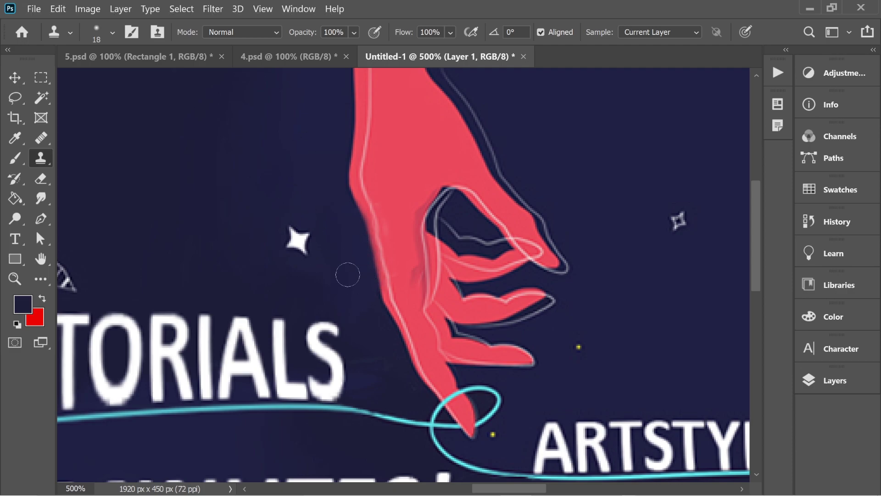
# - Fill the white bar and the white shape above it with the dark navy foreground colour using the Paint Bucket
pyautogui.hotkey('ctrl', '-')
pyautogui.hotkey('ctrl', '-')
pyautogui.hotkey('ctrl', '-')
pyautogui.hotkey('ctrl', '-')
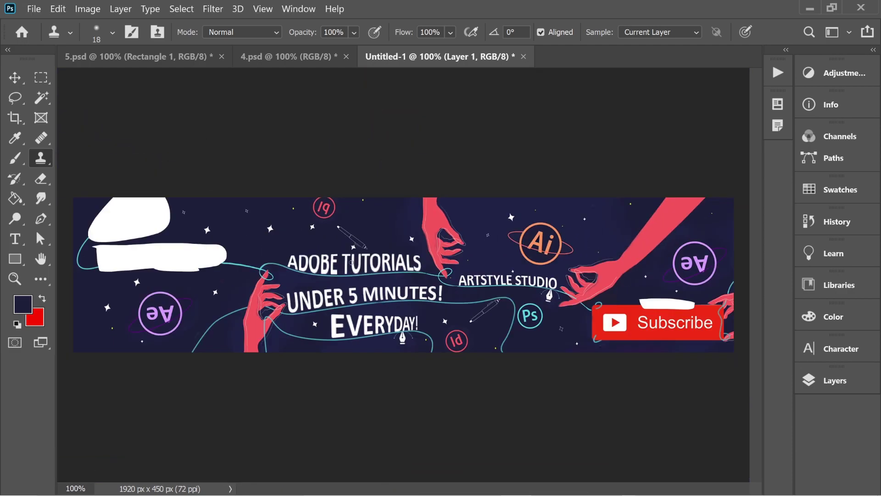
pyautogui.hotkey('ctrl', '+')
pyautogui.moveTo(220, 273); pyautogui.dragTo(289, 285)
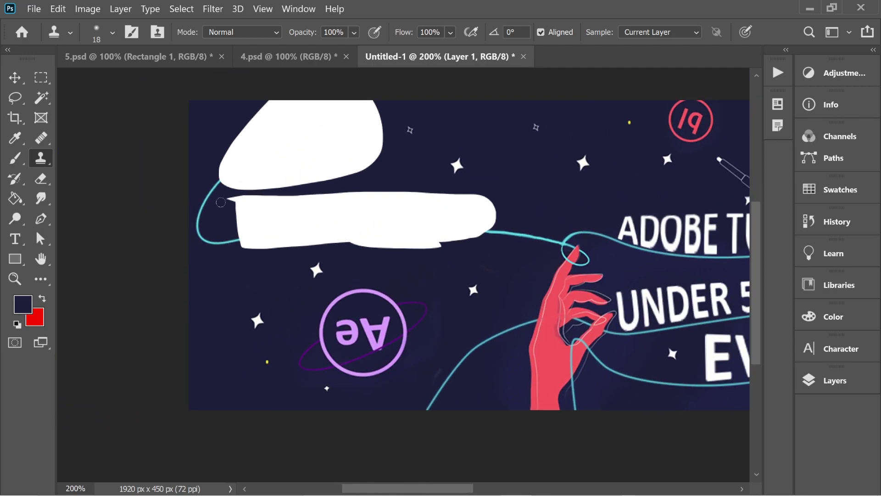
pyautogui.click(15, 198)
pyautogui.click(321, 222)
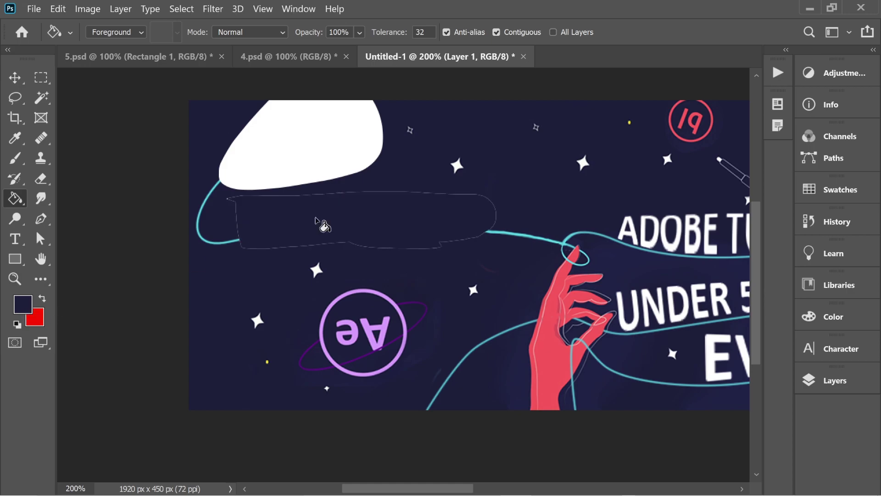
pyautogui.click(304, 166)
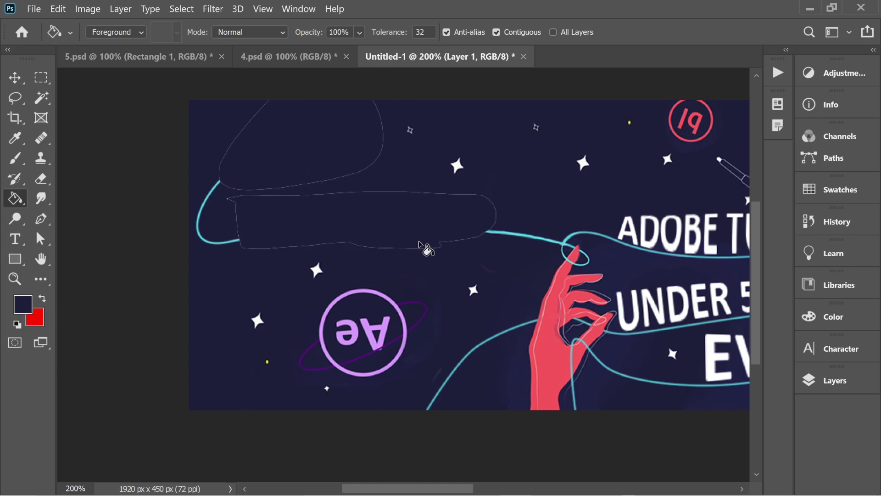
# - Heal the thin outlines between the two filled shapes with the 68 px Healing Brush sampled from the dark background
pyautogui.click(42, 143)
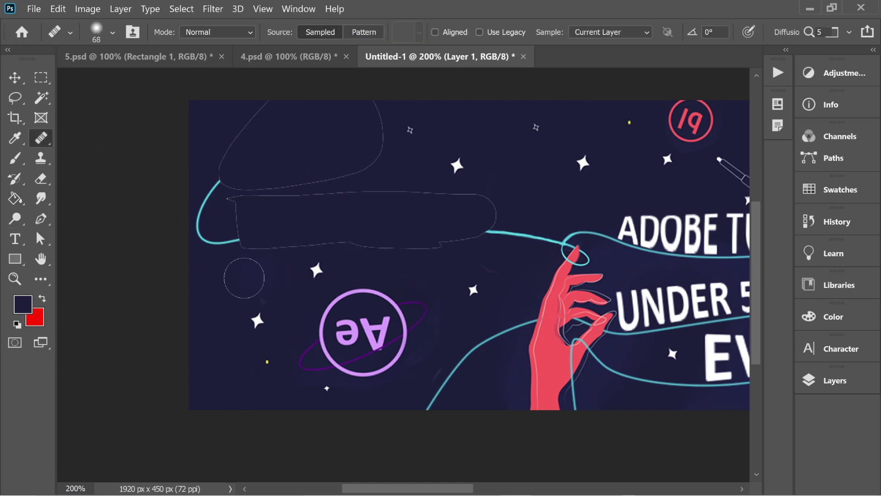
pyautogui.keyDown('alt'); pyautogui.click(217, 274); pyautogui.keyUp('alt')
pyautogui.moveTo(384, 200); pyautogui.dragTo(479, 205)
pyautogui.hotkey('ctrl', 'z')
pyautogui.moveTo(357, 187)
pyautogui.mouseDown()
pyautogui.moveTo(370, 202)
pyautogui.moveTo(408, 200)
pyautogui.mouseUp()
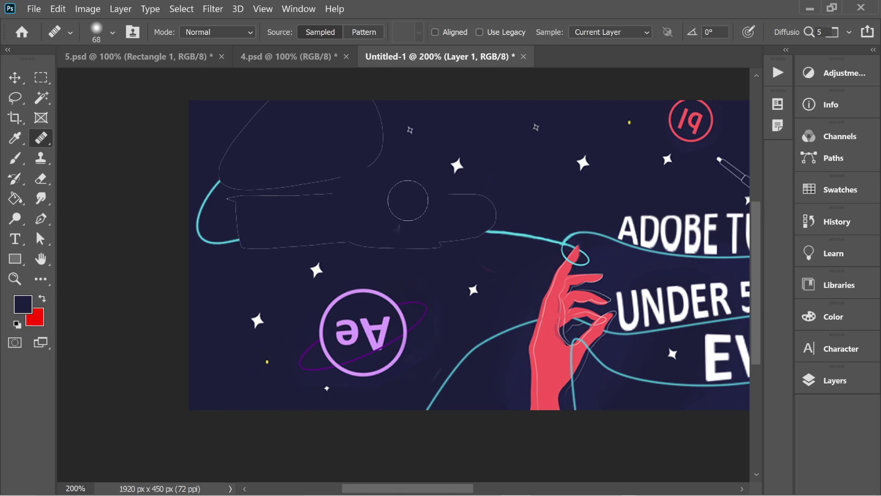
# - Reduce the Healing Brush to 26 px and heal the outline around the filled bar's right end
pyautogui.click(112, 32)
pyautogui.moveTo(46, 73); pyautogui.dragTo(50, 73)
pyautogui.keyDown('alt'); pyautogui.click(221, 276); pyautogui.keyUp('alt')
pyautogui.moveTo(454, 198)
pyautogui.mouseDown()
pyautogui.moveTo(481, 194)
pyautogui.moveTo(494, 215)
pyautogui.moveTo(464, 237)
pyautogui.mouseUp()
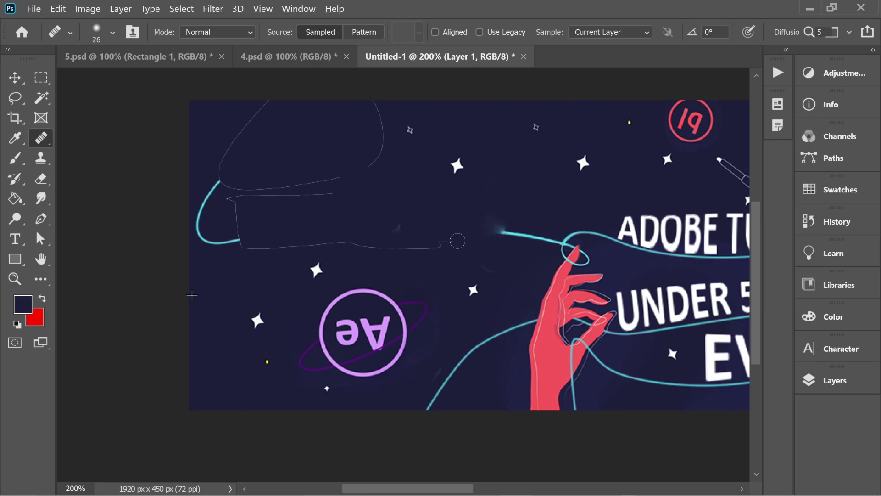
# - Paint navy over the lower outline near the bar's right end with a 40 px Brush at 52% opacity
pyautogui.click(15, 158)
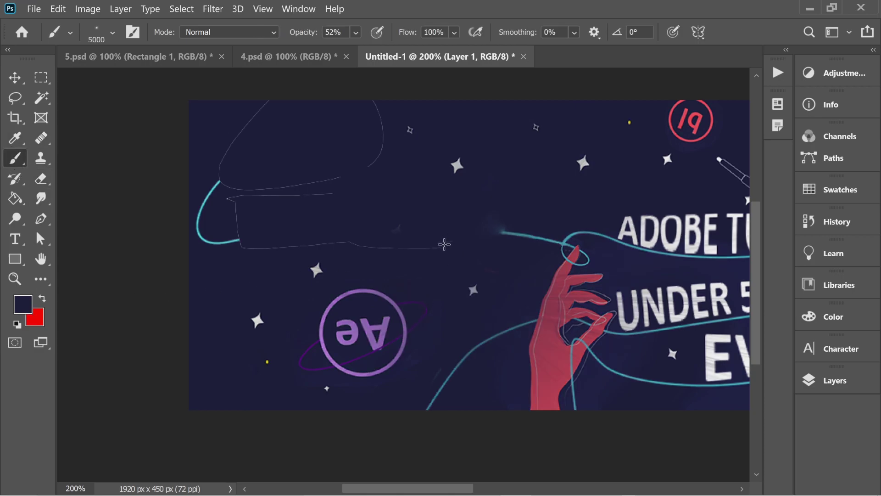
pyautogui.click(112, 32)
pyautogui.click(109, 77)
pyautogui.click(107, 77)
pyautogui.click(448, 244)
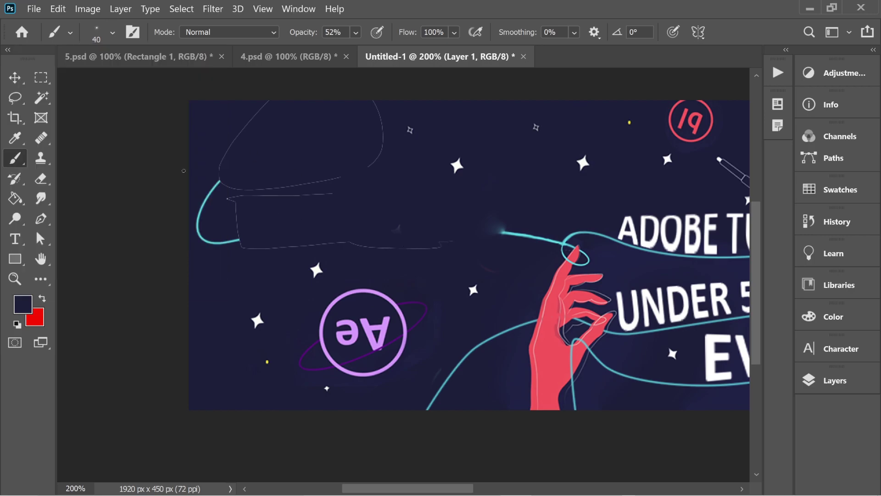
# - Set the brush to 100% opacity and 83 px, and paint over more of the bar's lower outline
pyautogui.click(356, 32)
pyautogui.moveTo(380, 52); pyautogui.dragTo(426, 52)
pyautogui.click(112, 33)
pyautogui.moveTo(107, 81); pyautogui.dragTo(127, 81)
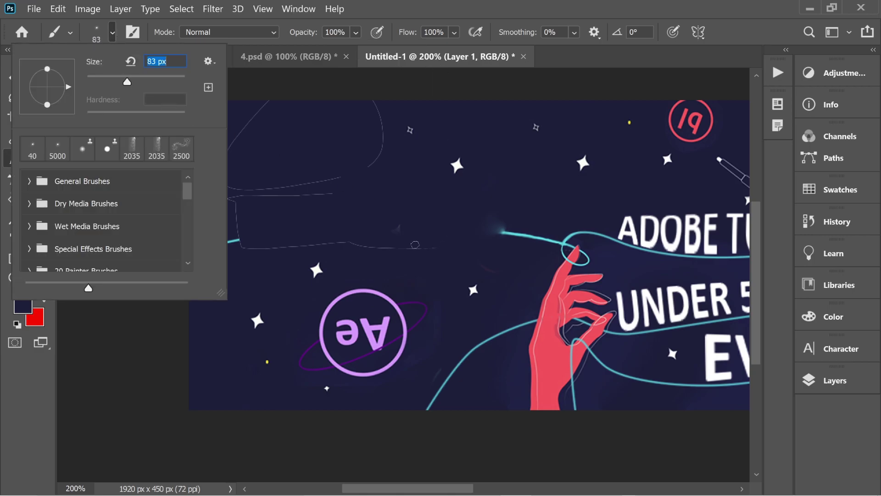
pyautogui.moveTo(409, 240); pyautogui.dragTo(409, 246)
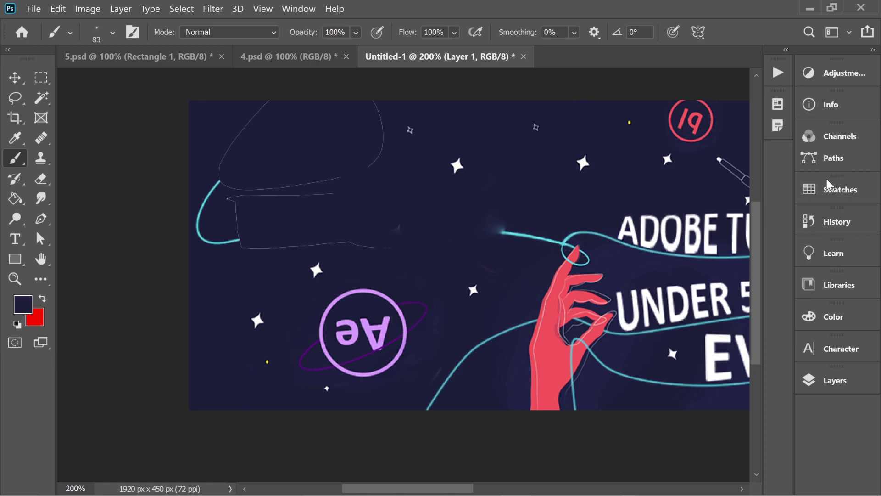
# - Choose the Hard Round preset from the General Brushes group
pyautogui.click(299, 9)
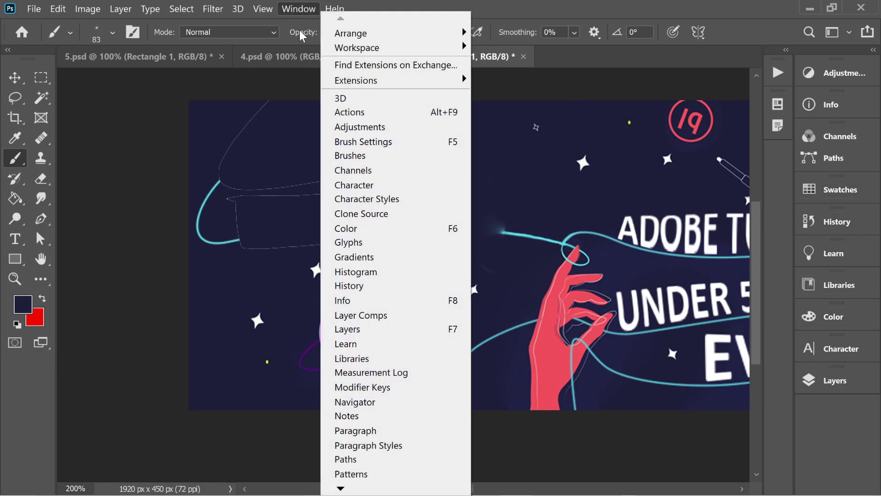
pyautogui.click(345, 154)
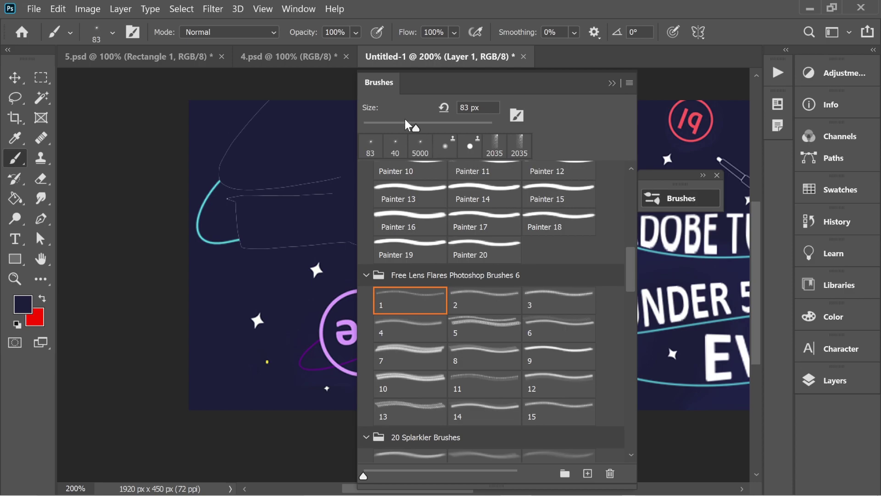
pyautogui.scroll(2, 439, 185)
pyautogui.moveTo(635, 254); pyautogui.dragTo(627, 189)
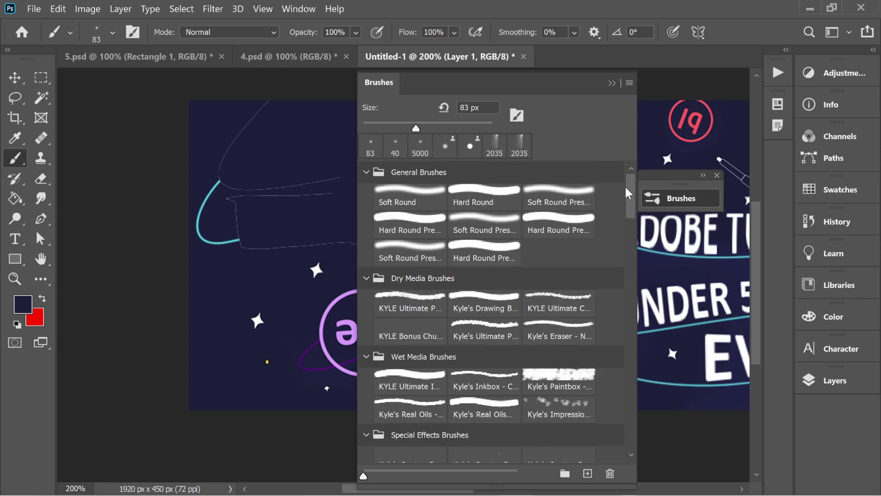
pyautogui.click(479, 204)
pyautogui.click(612, 83)
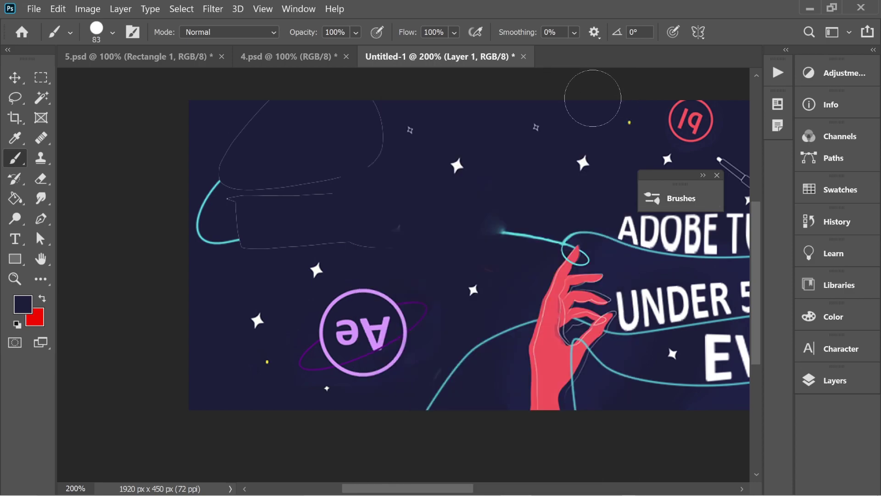
# - Set the brush to 31 px with 82% hardness and paint navy over all remaining outlines and the teal line's blurred end
pyautogui.click(110, 33)
pyautogui.moveTo(111, 79); pyautogui.dragTo(102, 82)
pyautogui.moveTo(184, 117); pyautogui.dragTo(168, 118)
pyautogui.moveTo(399, 241)
pyautogui.mouseDown()
pyautogui.moveTo(347, 246)
pyautogui.moveTo(335, 237)
pyautogui.moveTo(243, 246)
pyautogui.moveTo(227, 205)
pyautogui.moveTo(298, 203)
pyautogui.moveTo(240, 222)
pyautogui.moveTo(338, 206)
pyautogui.moveTo(303, 184)
pyautogui.moveTo(389, 151)
pyautogui.moveTo(377, 84)
pyautogui.mouseUp()
pyautogui.moveTo(305, 111)
pyautogui.mouseDown()
pyautogui.moveTo(243, 156)
pyautogui.moveTo(229, 139)
pyautogui.moveTo(217, 159)
pyautogui.mouseUp()
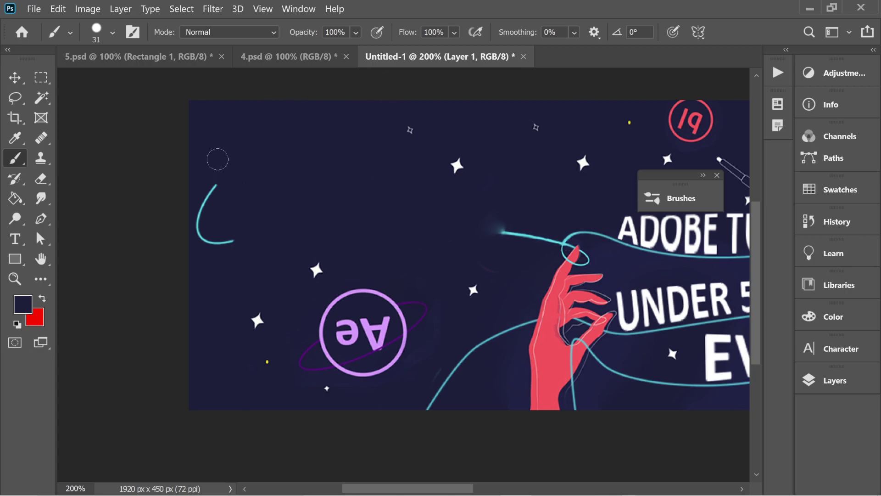
pyautogui.moveTo(497, 213)
pyautogui.mouseDown()
pyautogui.moveTo(508, 231)
pyautogui.moveTo(490, 258)
pyautogui.moveTo(497, 266)
pyautogui.moveTo(528, 235)
pyautogui.mouseUp()
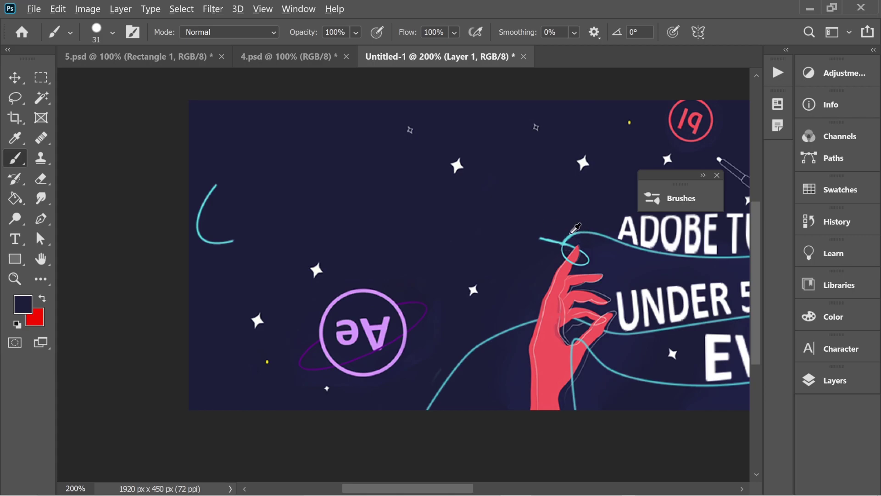
# - Sample the teal line's colour, set the Brush to 3 px, and try bridging the gap in the line freehand
pyautogui.keyDown('alt'); pyautogui.click(571, 235); pyautogui.keyUp('alt')
pyautogui.click(112, 33)
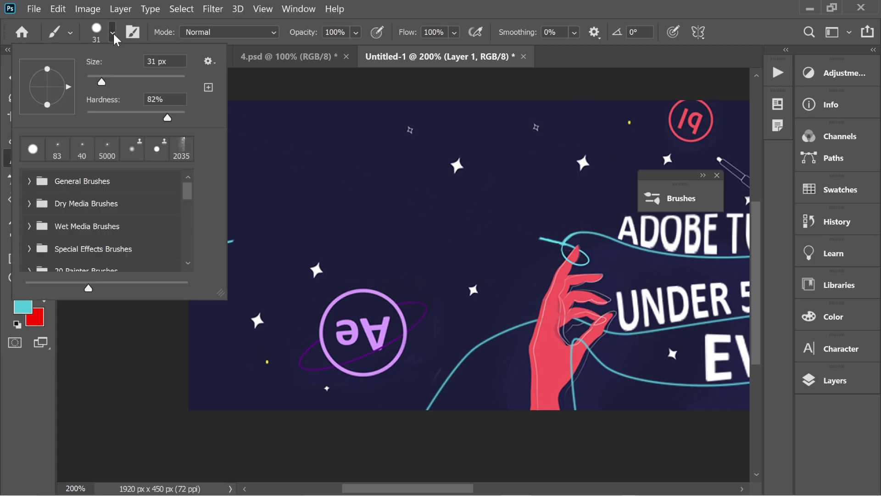
pyautogui.write('3')
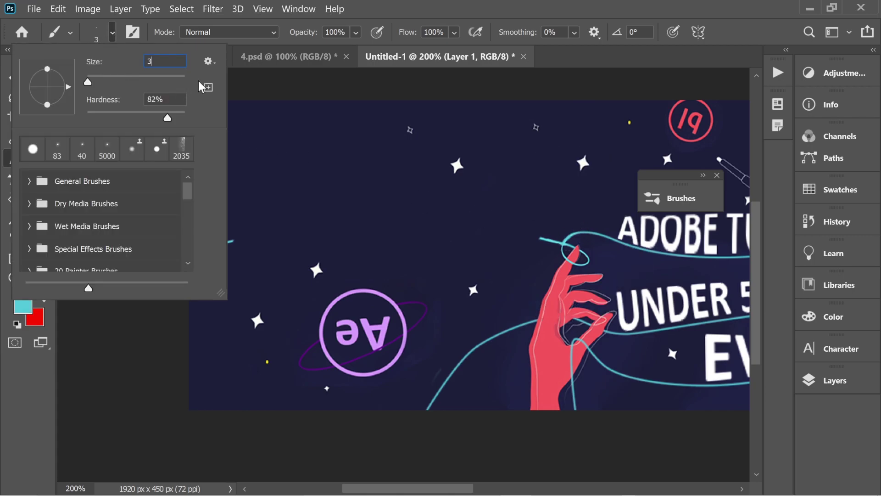
pyautogui.press('Return')
pyautogui.moveTo(233, 240)
pyautogui.mouseDown()
pyautogui.moveTo(312, 231)
pyautogui.moveTo(427, 251)
pyautogui.mouseUp()
pyautogui.hotkey('ctrl', 'z')
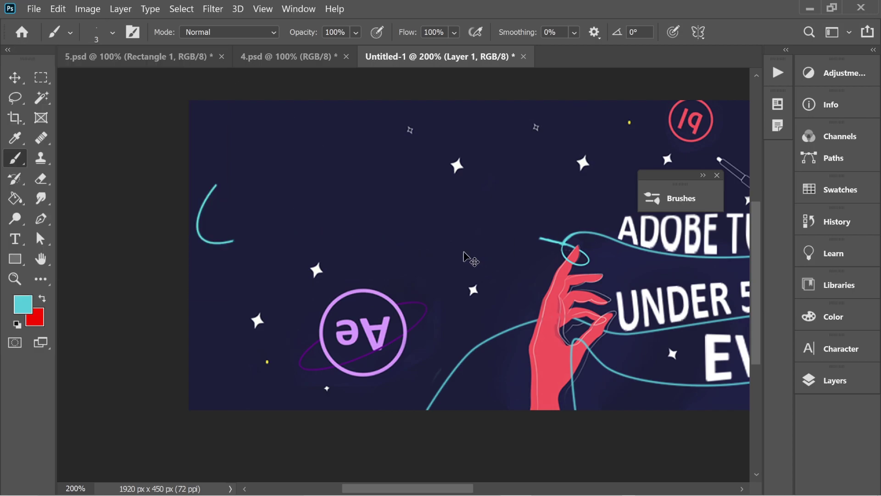
# - Draw a curved Pen path from the line's stub at the left hand's fingertip to the lower end of the left bend
pyautogui.click(40, 219)
pyautogui.click(548, 240)
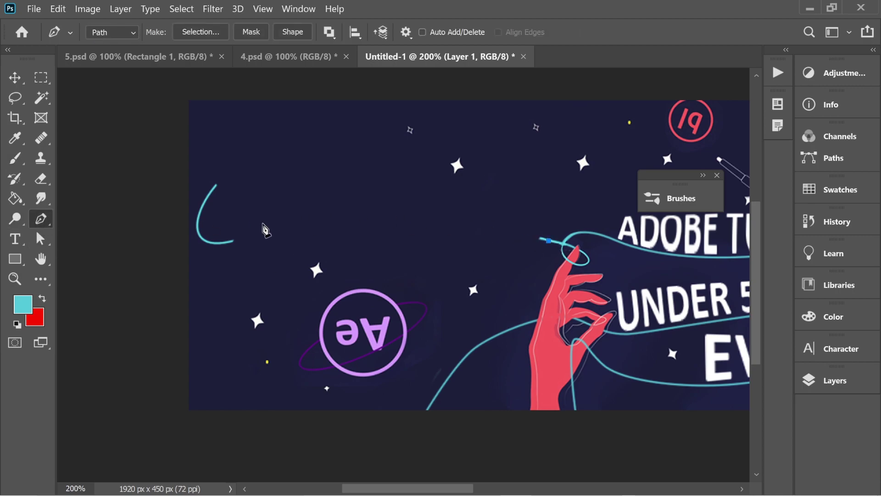
pyautogui.moveTo(231, 241); pyautogui.dragTo(62, 289)
pyautogui.moveTo(88, 289); pyautogui.dragTo(82, 290)
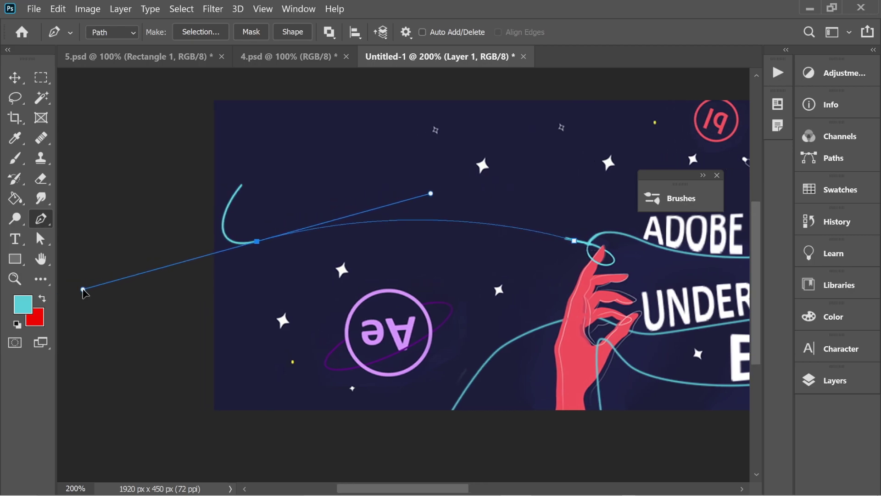
# - Stroke the bridging path with the Brush, Simulate Pressure off, and dismiss the path
pyautogui.rightClick(340, 233)
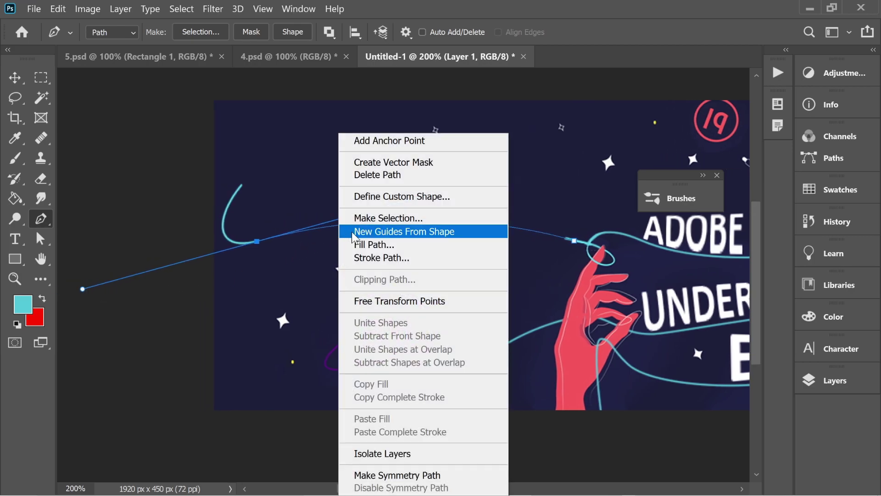
pyautogui.click(386, 256)
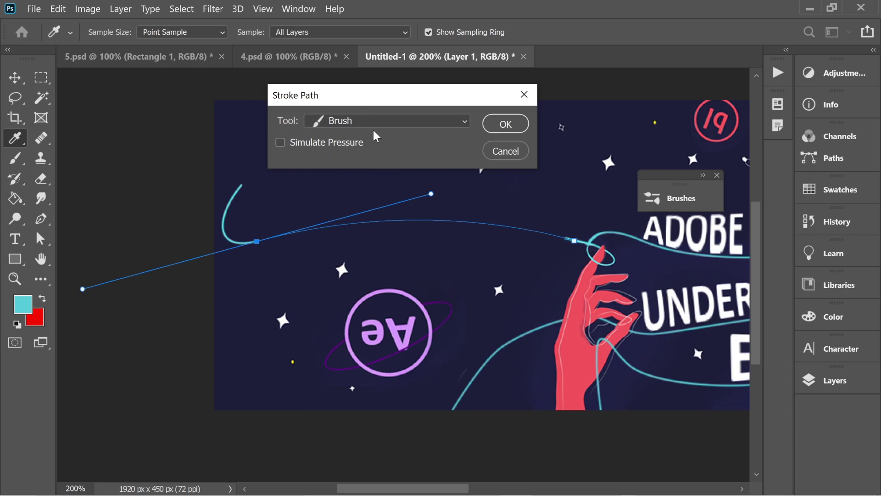
pyautogui.click(510, 121)
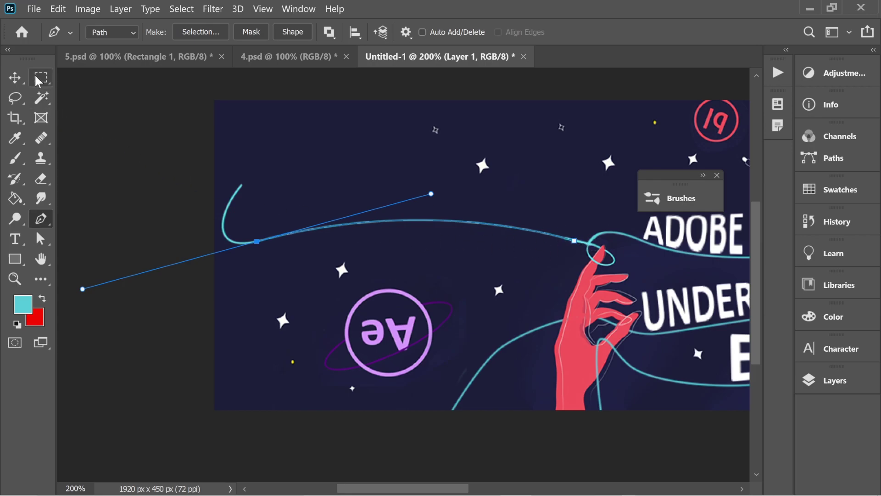
pyautogui.press('Escape')
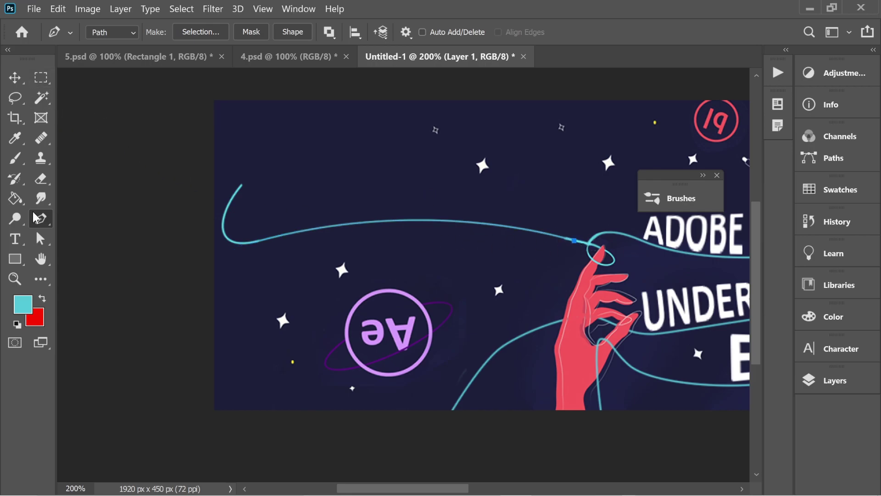
pyautogui.press('Escape')
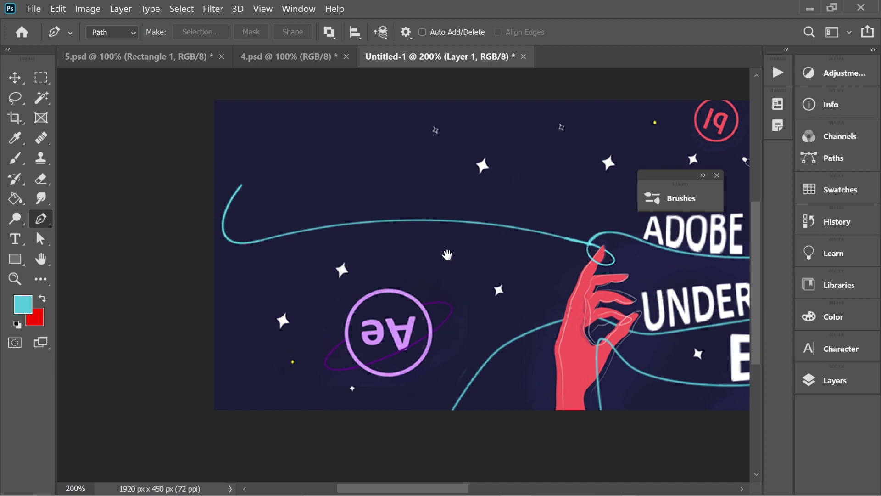
# - Draw a wavy Pen path from the left bend's upper end out past the banner's top edge
pyautogui.moveTo(454, 253); pyautogui.dragTo(394, 255)
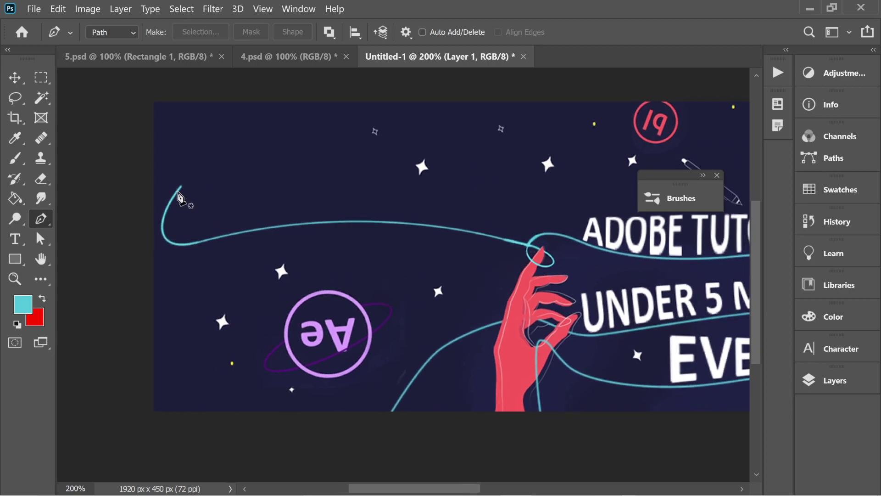
pyautogui.click(179, 189)
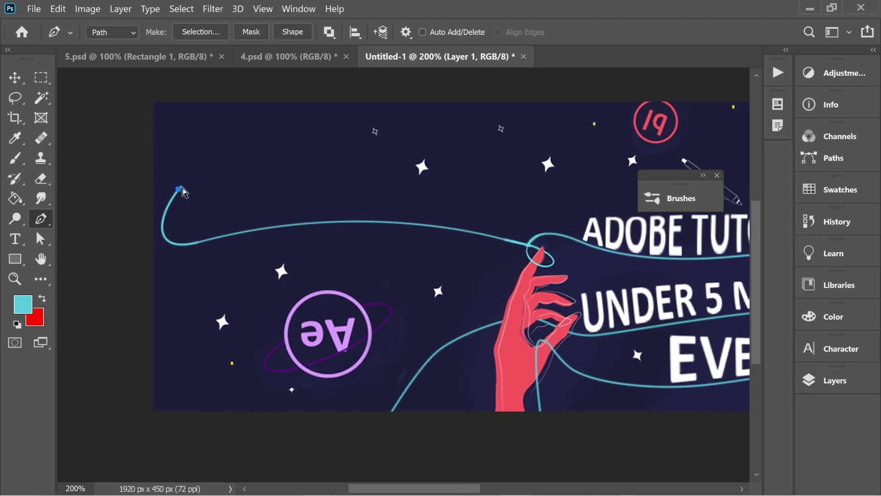
pyautogui.moveTo(290, 146); pyautogui.dragTo(339, 175)
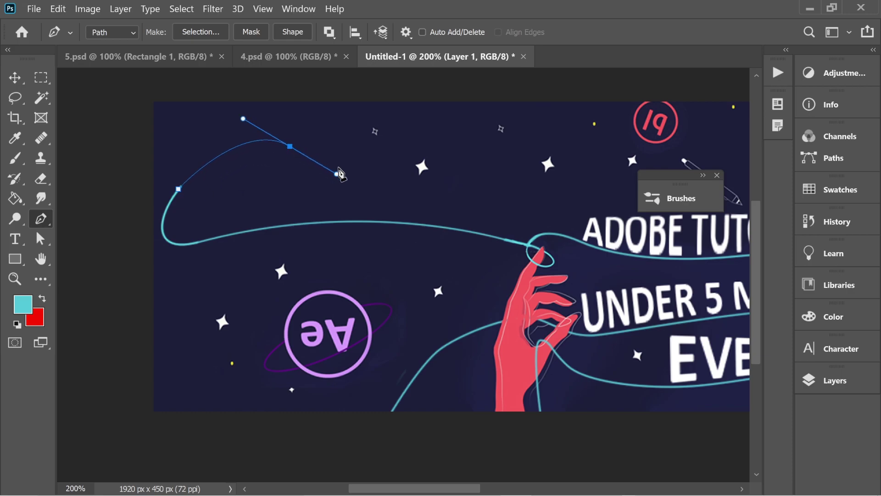
pyautogui.moveTo(345, 92); pyautogui.dragTo(342, 77)
# - Stroke the wavy path with the teal Brush and dismiss the path
pyautogui.rightClick(330, 134)
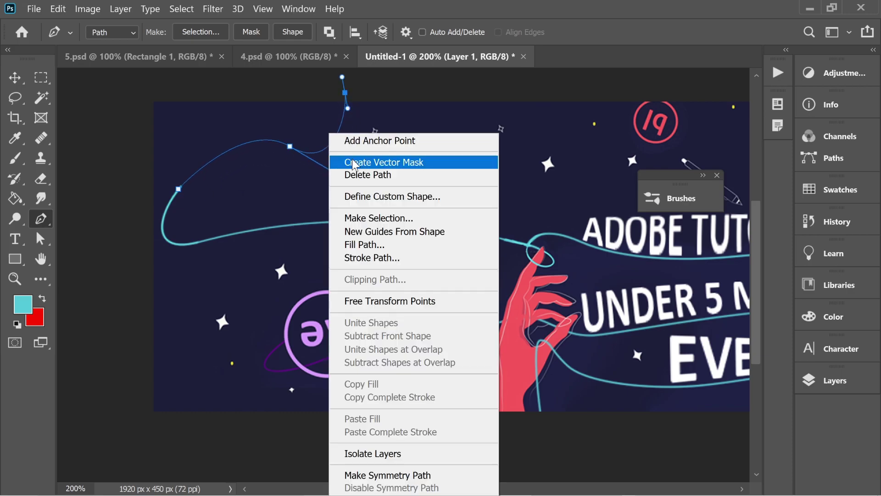
pyautogui.click(367, 255)
pyautogui.click(501, 123)
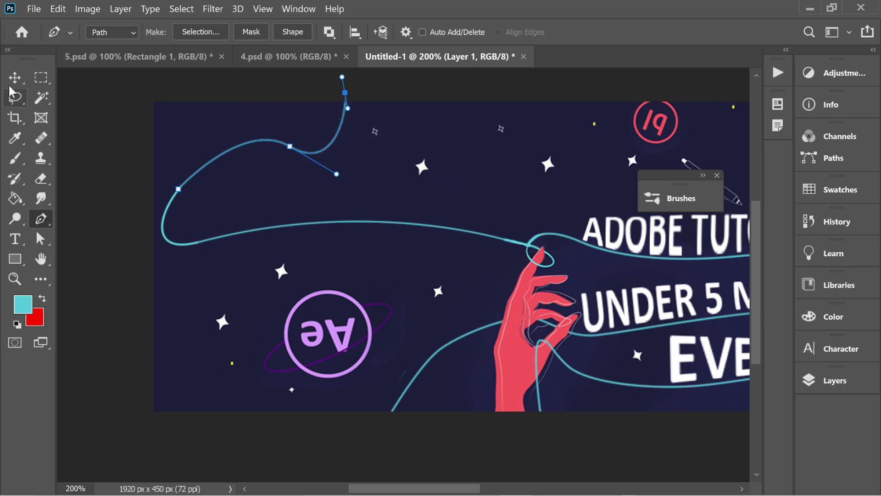
pyautogui.click(41, 77)
pyautogui.press('Return')
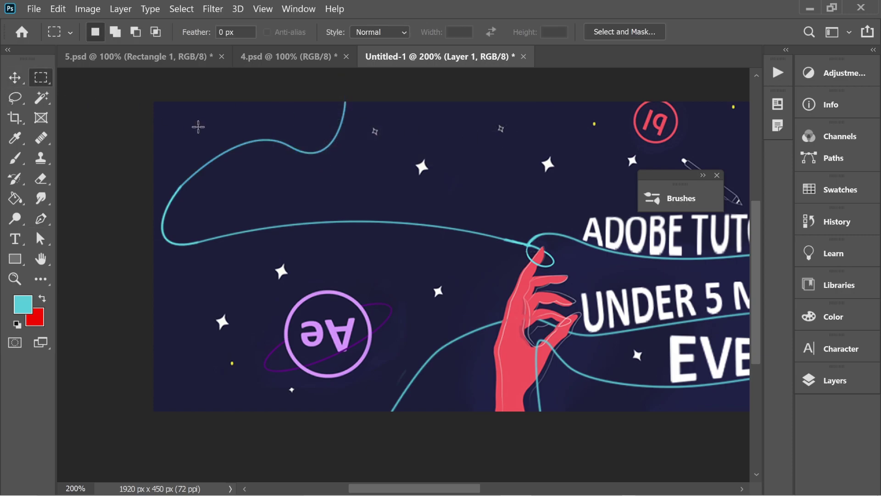
# - Sample the navy background and paint away the stray teal stub beside the join near the left hand's fingertip
pyautogui.hotkey('ctrl', '+')
pyautogui.hotkey('ctrl', '+')
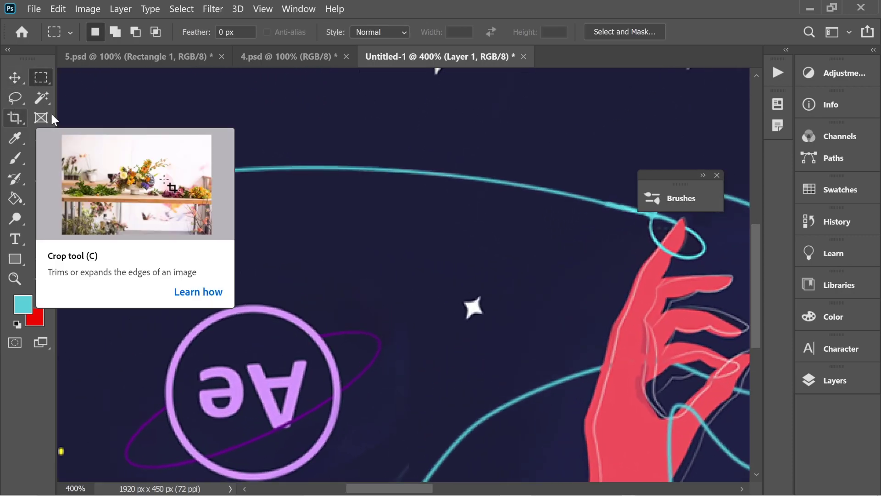
pyautogui.moveTo(441, 126); pyautogui.dragTo(271, 135)
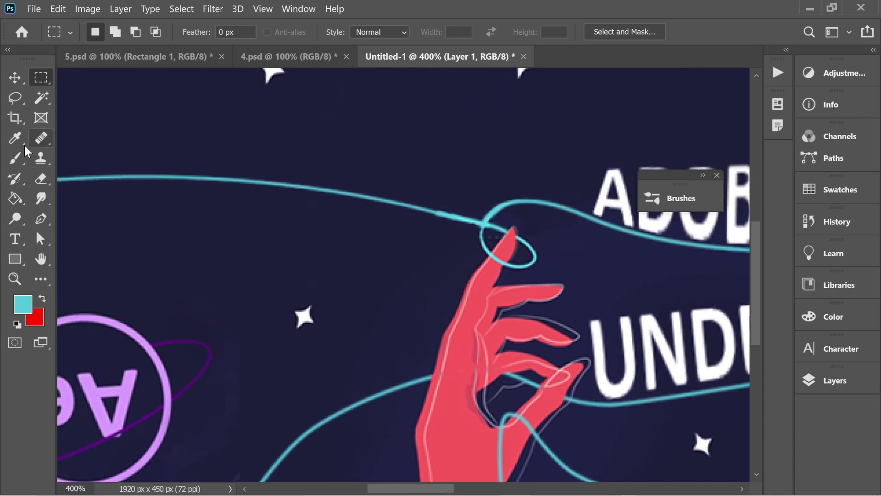
pyautogui.press('b')
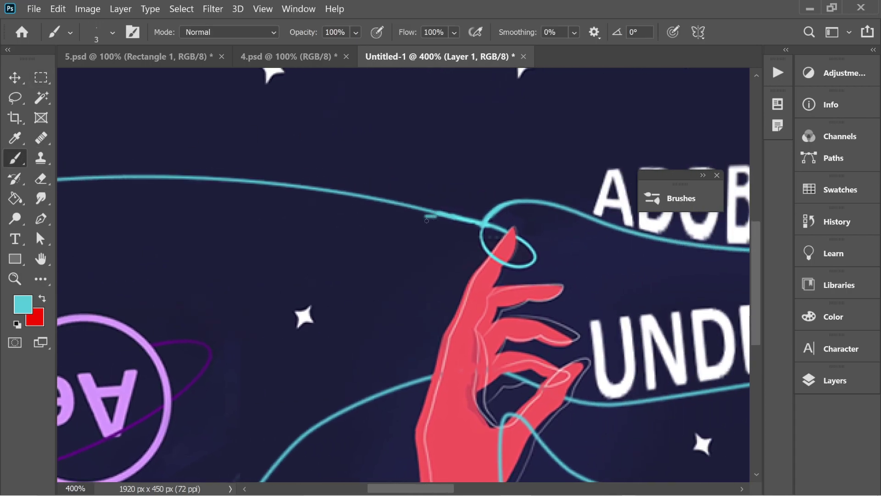
pyautogui.keyDown('alt'); pyautogui.click(313, 234); pyautogui.keyUp('alt')
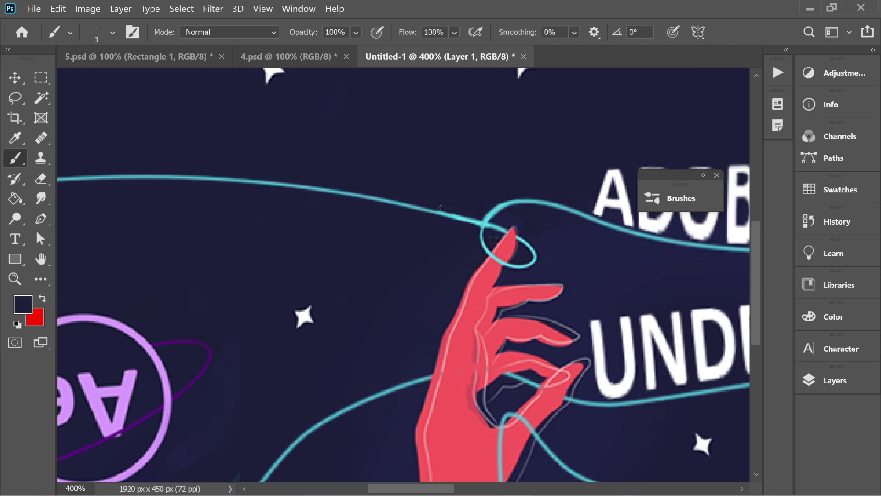
# - Examine the joins where the new teal strokes meet the bend at the banner's left end
pyautogui.press('space')
pyautogui.moveTo(184, 199); pyautogui.dragTo(600, 203)
pyautogui.moveTo(140, 171); pyautogui.dragTo(405, 232)
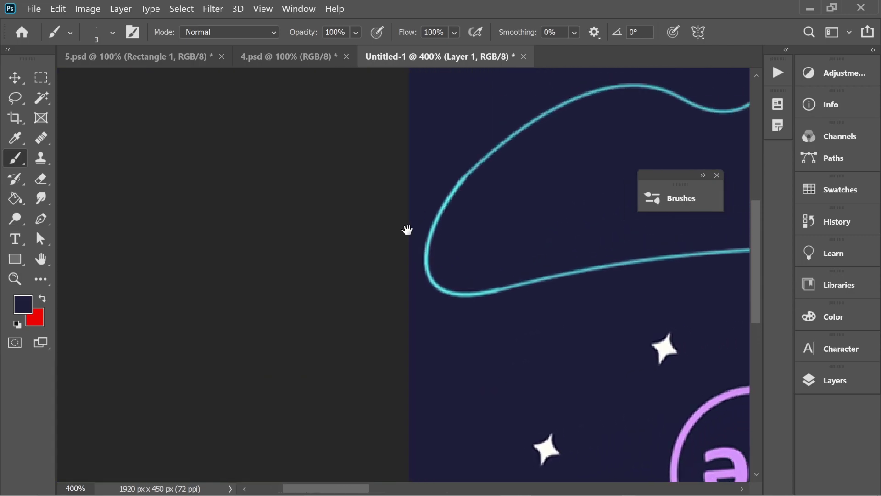
pyautogui.moveTo(497, 165); pyautogui.dragTo(404, 222)
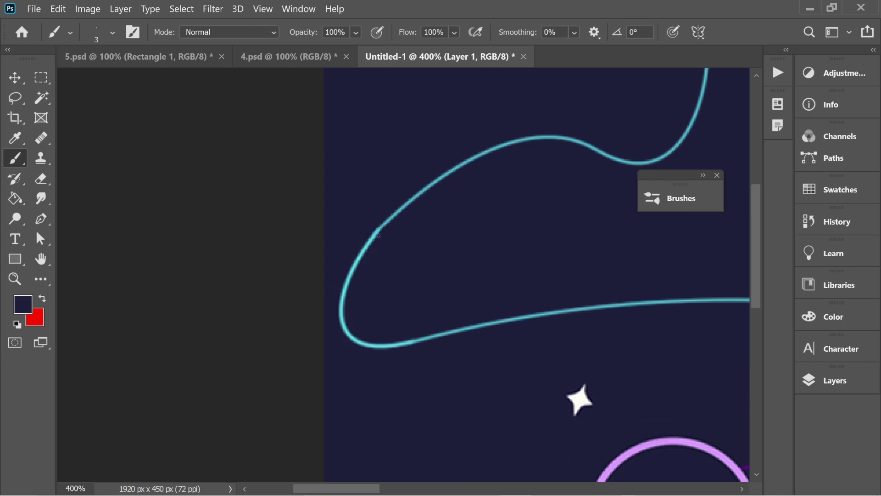
pyautogui.scroll(-3, 418, 289)
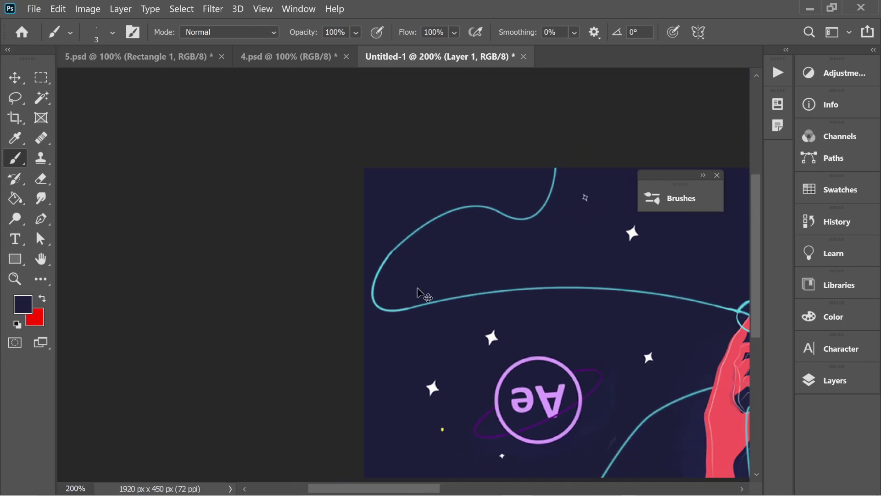
pyautogui.scroll(3, 284, 257)
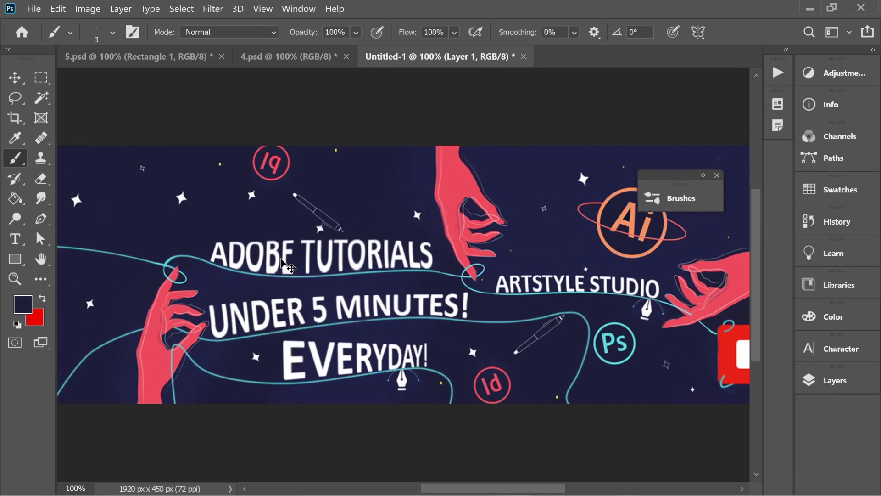
# - Select the pen nib icon and its curve handles below EVERYDAY! with a freehand Lasso outline
pyautogui.press('space')
pyautogui.moveTo(281, 256); pyautogui.dragTo(421, 169)
pyautogui.moveTo(208, 105); pyautogui.dragTo(416, 183)
pyautogui.moveTo(540, 196); pyautogui.dragTo(232, 170)
pyautogui.click(17, 100)
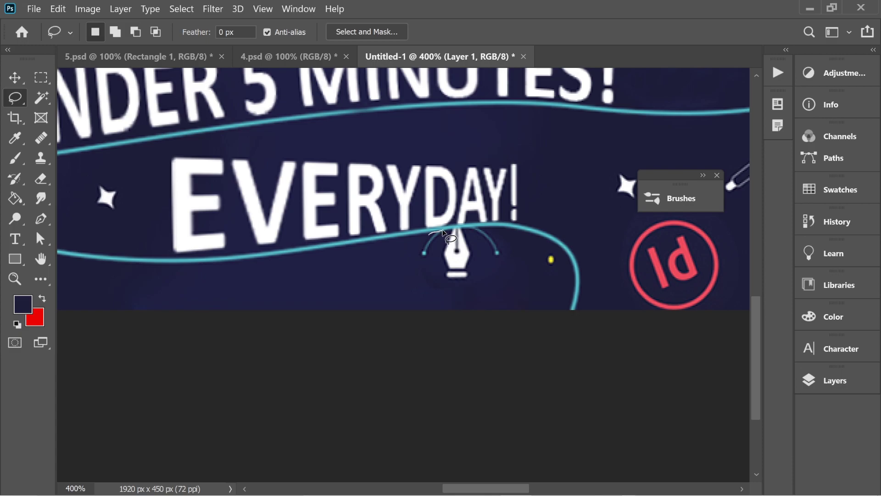
pyautogui.moveTo(468, 228)
pyautogui.mouseDown()
pyautogui.moveTo(494, 233)
pyautogui.moveTo(509, 270)
pyautogui.moveTo(457, 297)
pyautogui.moveTo(418, 276)
pyautogui.moveTo(405, 254)
pyautogui.moveTo(432, 235)
pyautogui.mouseUp()
# - Place a copy of the selected pen nib inside the left loop, just beneath the crest of the teal curve
pyautogui.press('v')
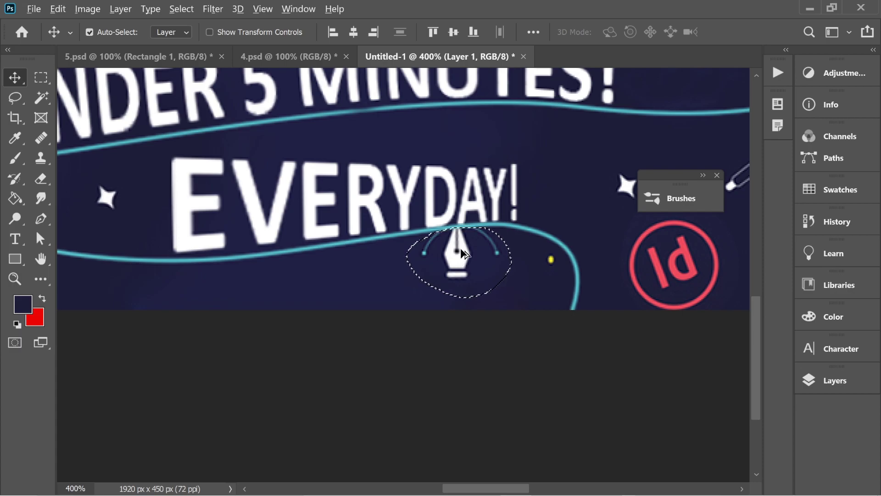
pyautogui.moveTo(459, 258)
pyautogui.mouseDown()
pyautogui.moveTo(258, 188)
pyautogui.moveTo(125, 119)
pyautogui.moveTo(282, 229)
pyautogui.mouseUp()
pyautogui.hotkey('ctrl', '1')
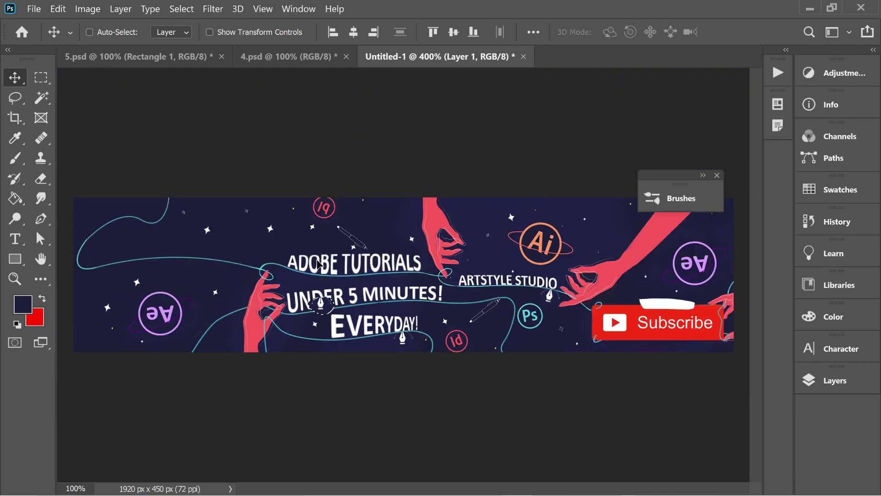
pyautogui.moveTo(325, 311); pyautogui.dragTo(354, 263)
pyautogui.hotkey('ctrl', 'd')
pyautogui.hotkey('ctrl', '+')
pyautogui.hotkey('ctrl', '+')
pyautogui.hotkey('ctrl', '+')
pyautogui.press('space')
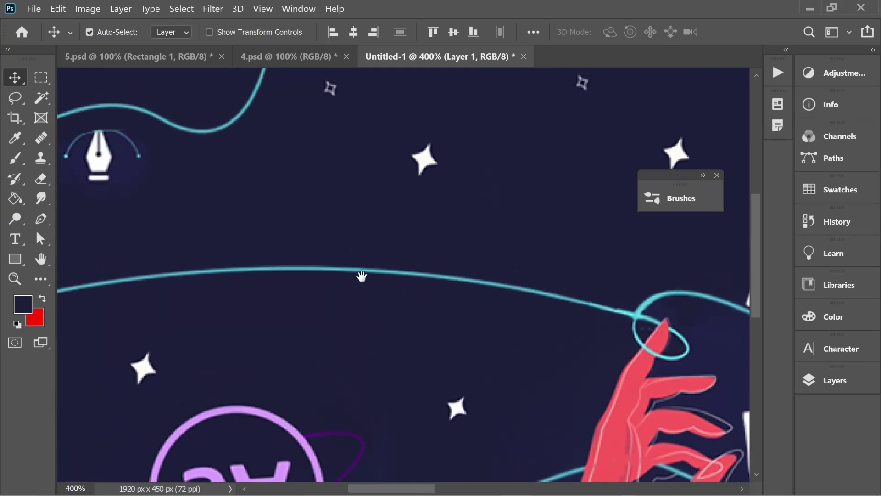
pyautogui.moveTo(413, 271); pyautogui.dragTo(324, 267)
# - Rotate the nib copy by -17°, nudge it up and left so its tip meets the teal curve, and deselect it
pyautogui.hotkey('ctrl', 't')
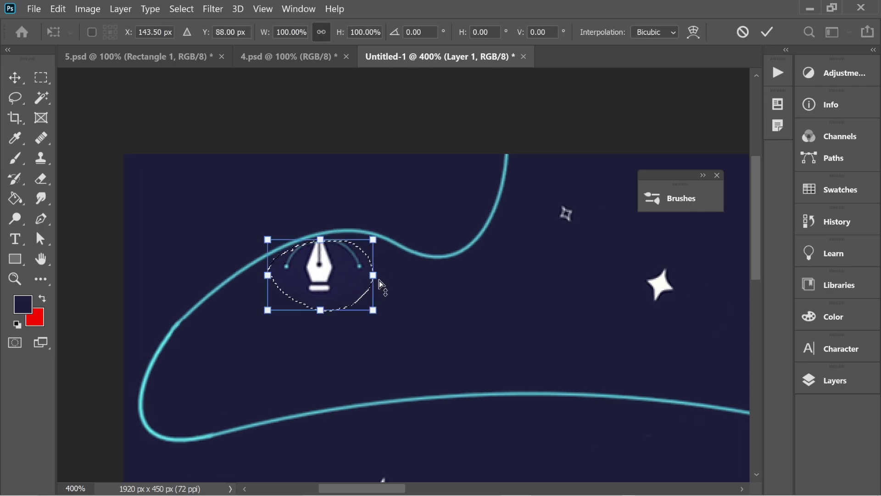
pyautogui.click(58, 9)
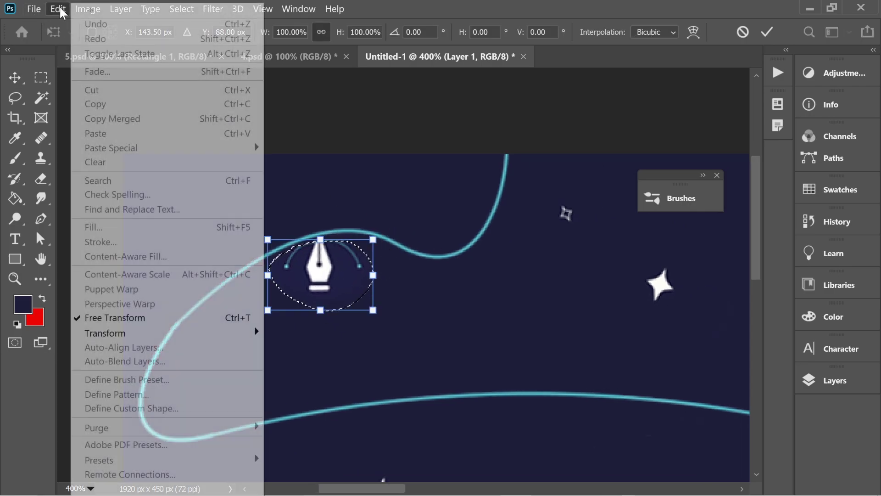
pyautogui.moveTo(155, 332)
pyautogui.click(290, 133)
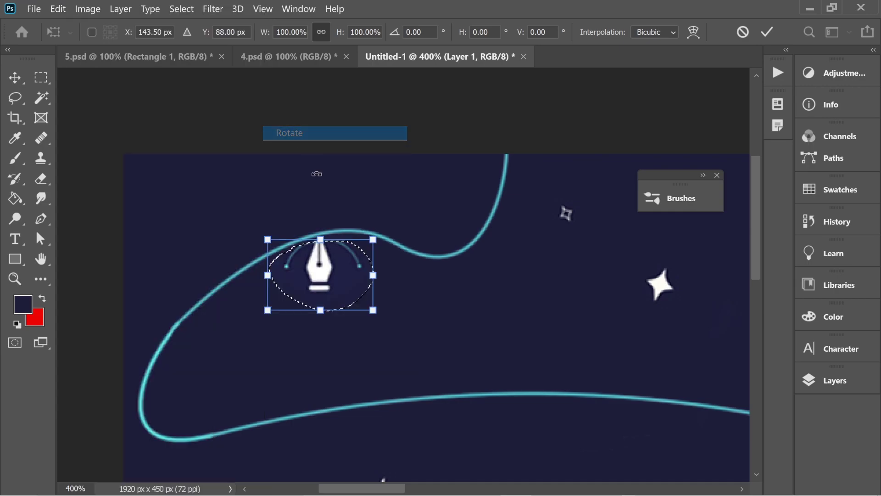
pyautogui.moveTo(390, 230); pyautogui.dragTo(381, 202)
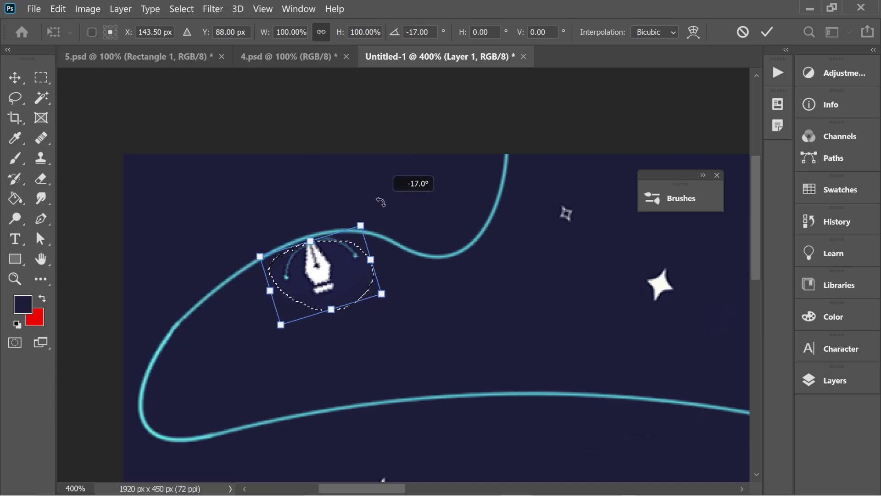
pyautogui.press('Left')
pyautogui.press('Left')
pyautogui.press('Up')
pyautogui.press('Up')
pyautogui.press('Up')
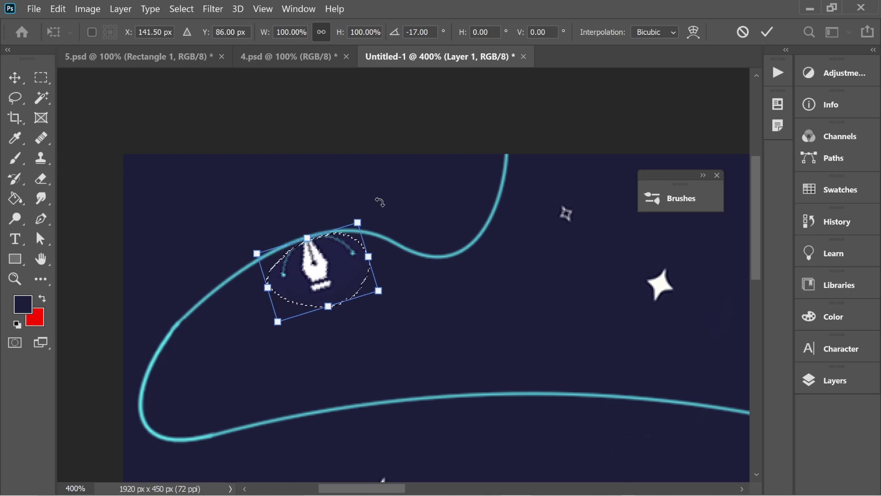
pyautogui.press('Return')
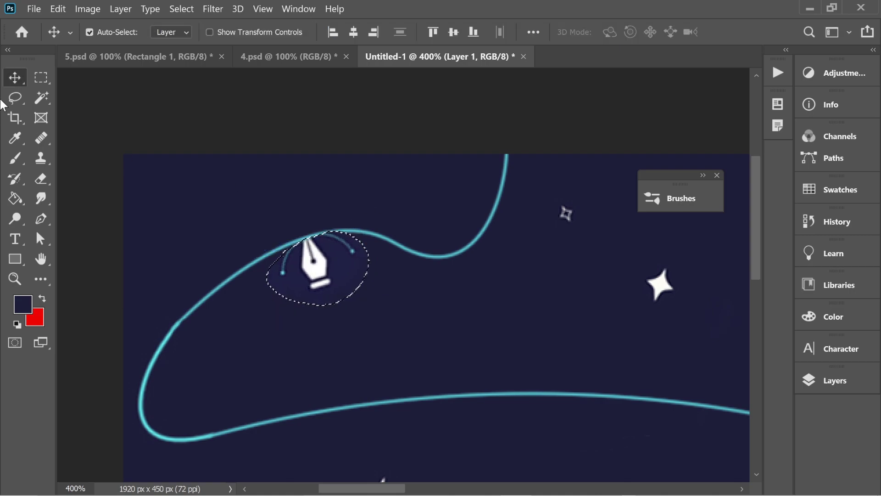
pyautogui.click(45, 76)
pyautogui.click(214, 160)
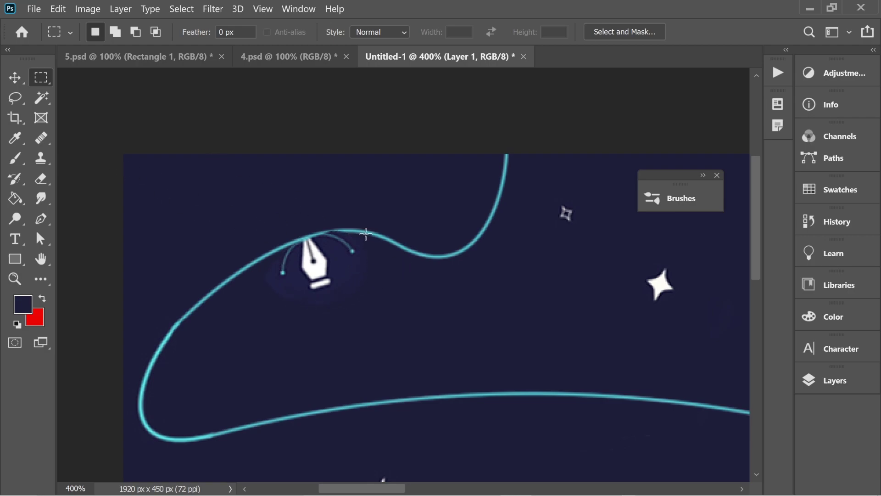
# - Blend the discoloured patch around the copied pen nib with the Healing Brush, and reduce its brush size to 12 px
pyautogui.click(41, 138)
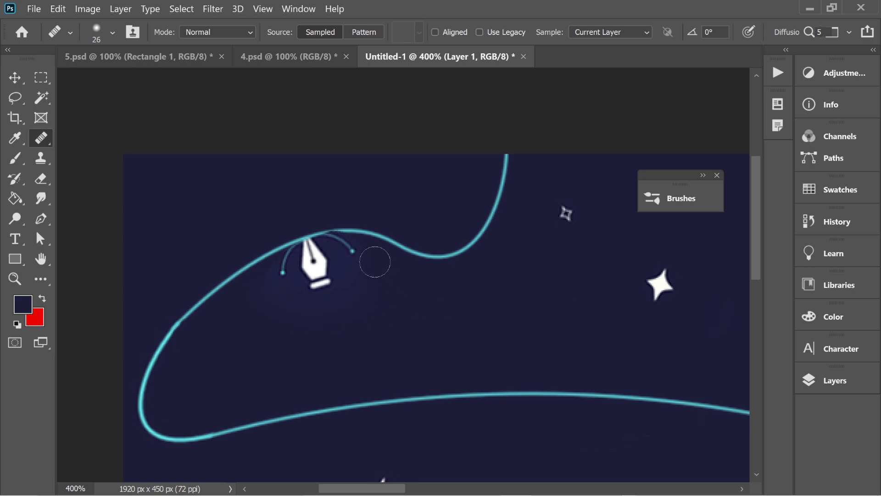
pyautogui.click(112, 33)
pyautogui.moveTo(35, 75); pyautogui.dragTo(35, 74)
pyautogui.click(502, 318)
pyautogui.scroll(-4, 343, 279)
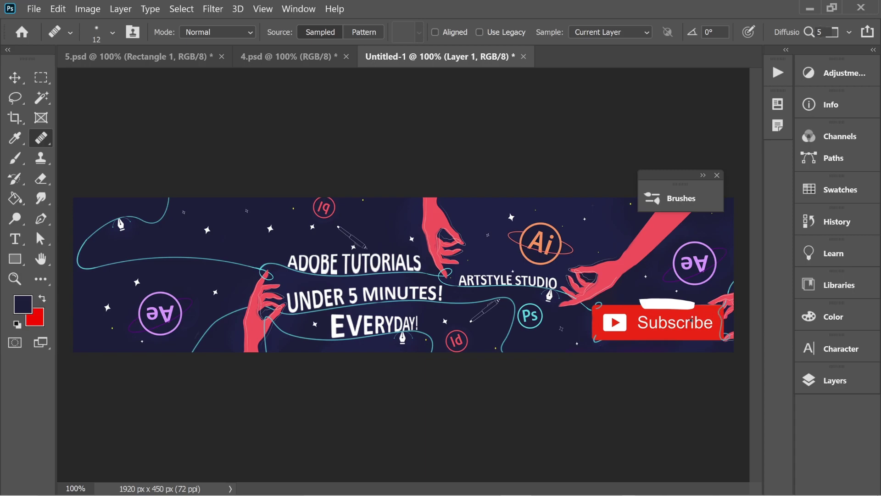
# - Set up the Clone Stamp with a 59 px brush at 38% hardness for work around the Subscribe button
pyautogui.scroll(-2, 690, 321)
pyautogui.scroll(3, 692, 324)
pyautogui.moveTo(670, 317); pyautogui.dragTo(472, 290)
pyautogui.scroll(1, 477, 298)
pyautogui.moveTo(254, 186); pyautogui.dragTo(257, 209)
pyautogui.click(40, 158)
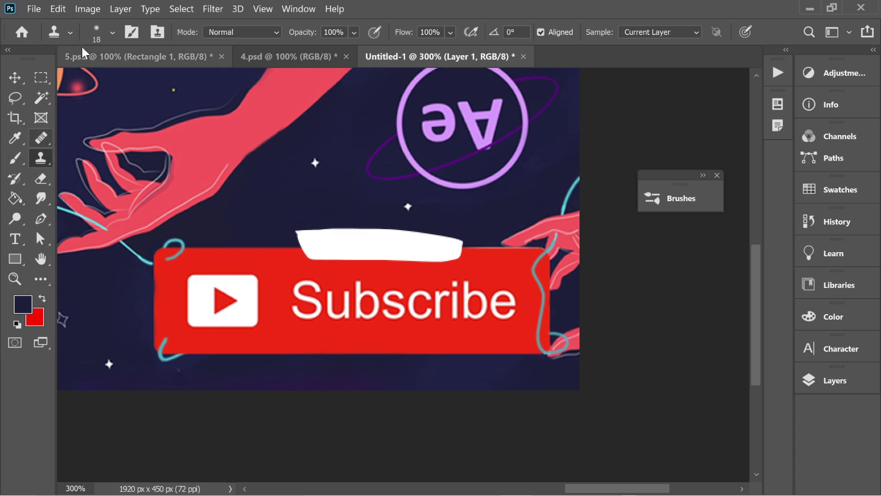
pyautogui.click(113, 33)
pyautogui.moveTo(97, 82); pyautogui.dragTo(116, 82)
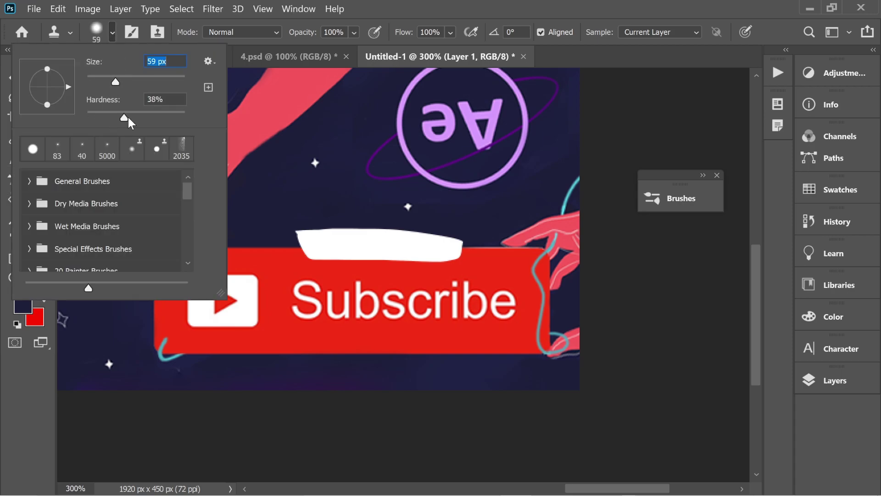
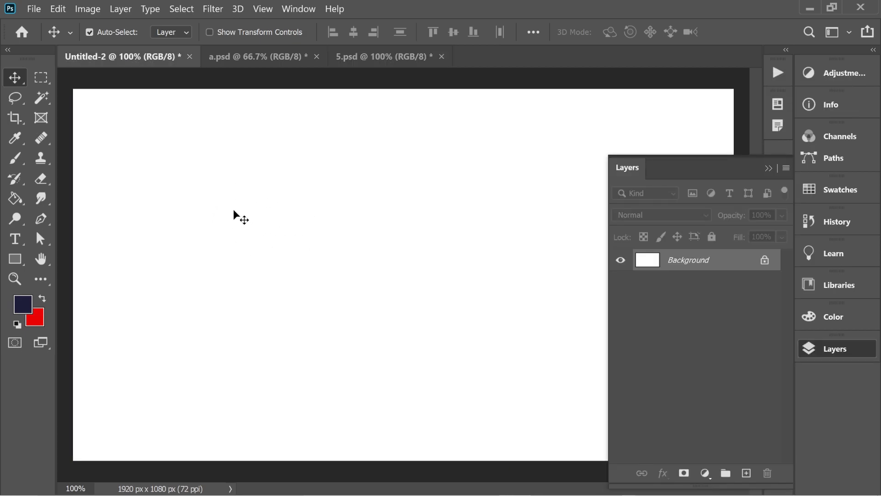
# - Add point text near the top of the white canvas, with "wdbhjwnadjnwjda" on the first line and "anwfj" on the second
pyautogui.click(16, 239)
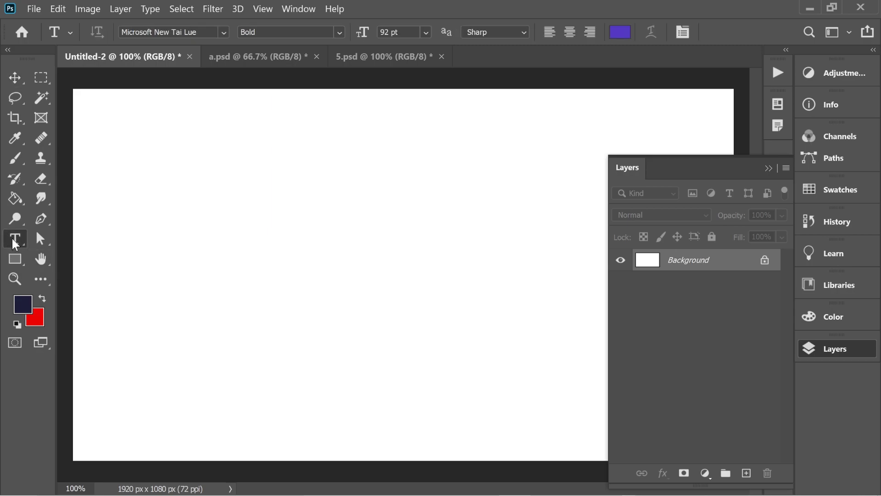
pyautogui.click(150, 163)
pyautogui.write('wdbhjwnadj')
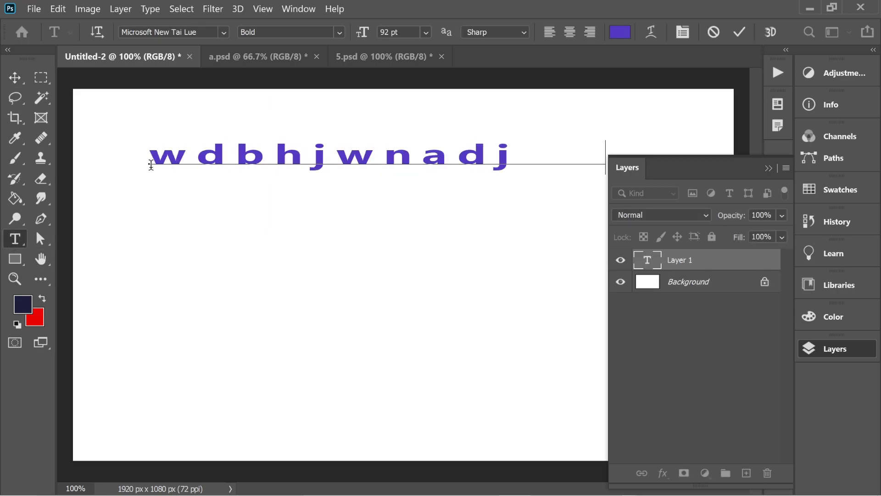
pyautogui.write('nwjdan')
pyautogui.press('BackSpace')
pyautogui.press('Return')
pyautogui.write('anwfj')
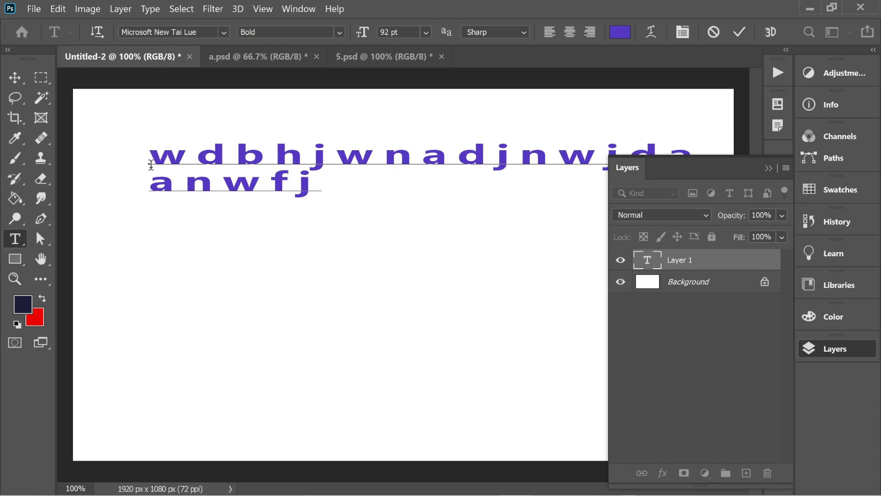
# - Clear all the point text and leave text editing
pyautogui.press('BackSpace')
pyautogui.press('BackSpace')
pyautogui.press('Up')
pyautogui.hotkey('ctrl', 'a')
pyautogui.press('BackSpace')
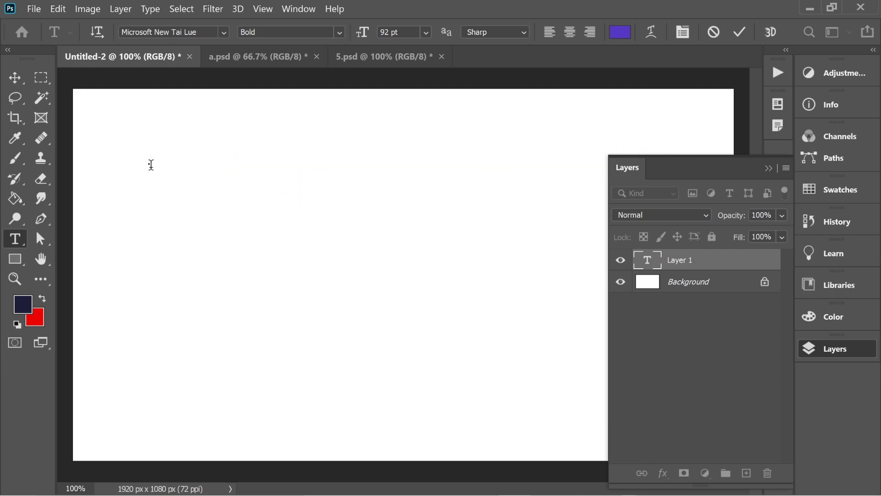
pyautogui.click(15, 78)
# - Create a paragraph text box in the canvas's left half and fill it with "afjkeiajfeajfiaejfiaejfijaefjaejapfaejpao"
pyautogui.click(15, 239)
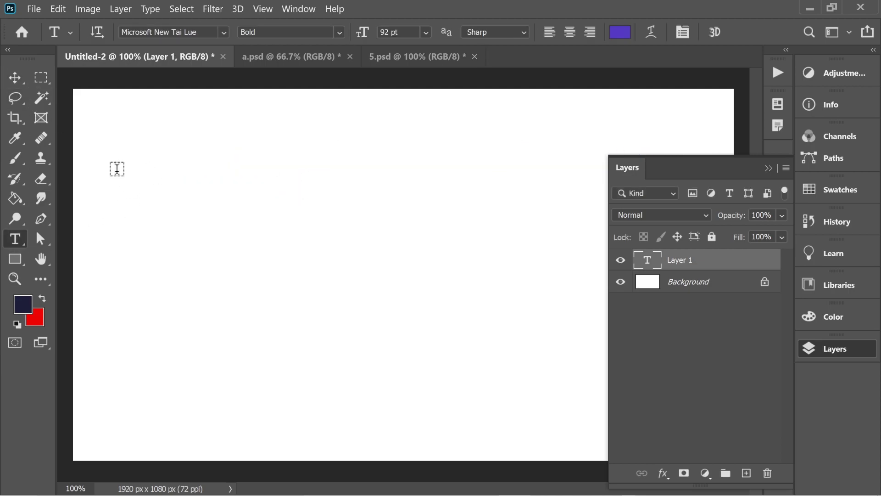
pyautogui.moveTo(115, 168); pyautogui.dragTo(419, 326)
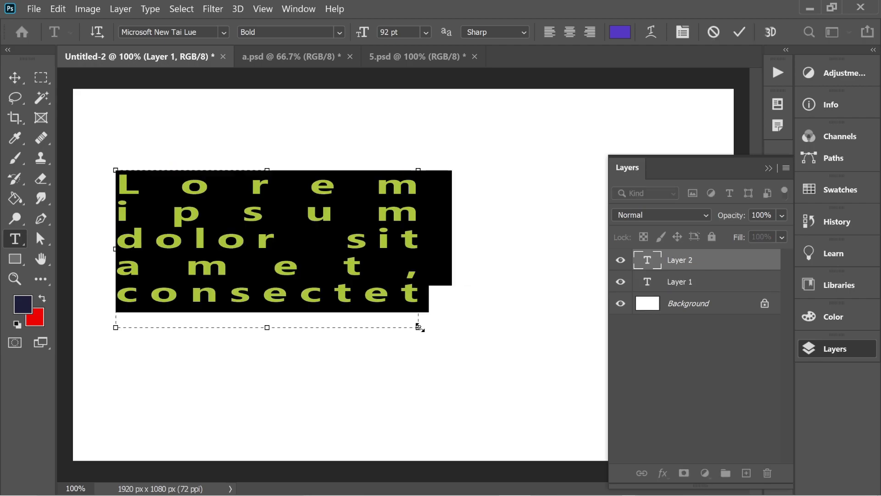
pyautogui.write('afjkeiajfeajfiaejfiaejfijaef')
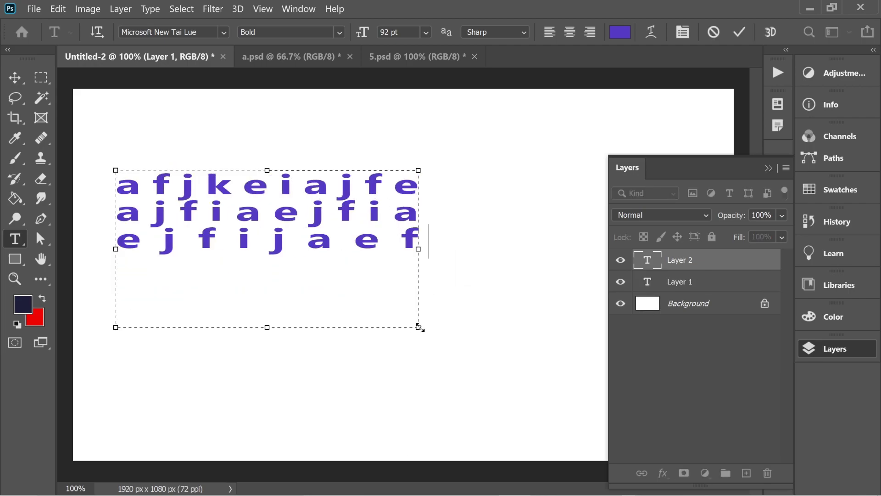
pyautogui.write('jaejapfaejpao')
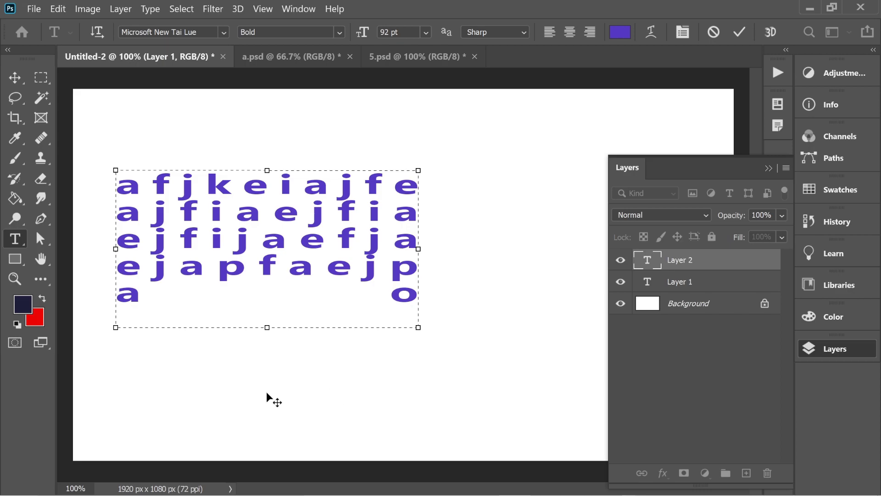
pyautogui.click(14, 82)
# - Set all the paragraph text to 70 pt, and adjust its leading and vertical scale in the character settings
pyautogui.click(769, 168)
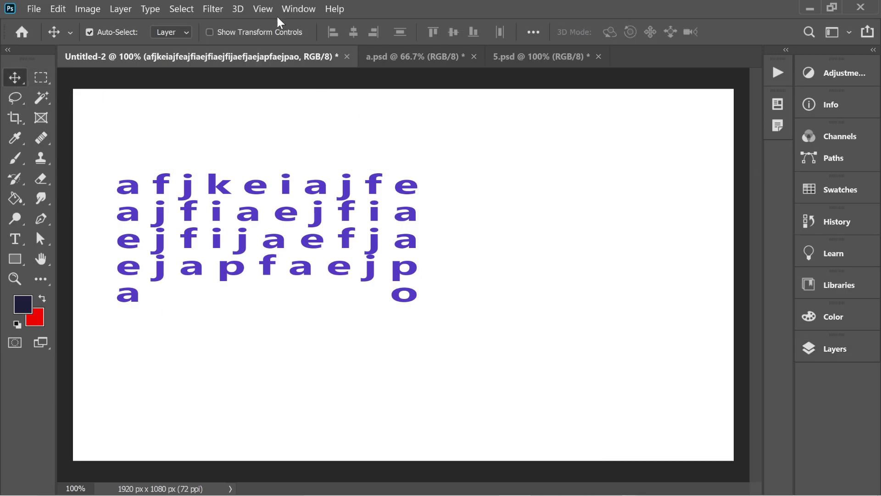
pyautogui.click(296, 9)
pyautogui.click(362, 185)
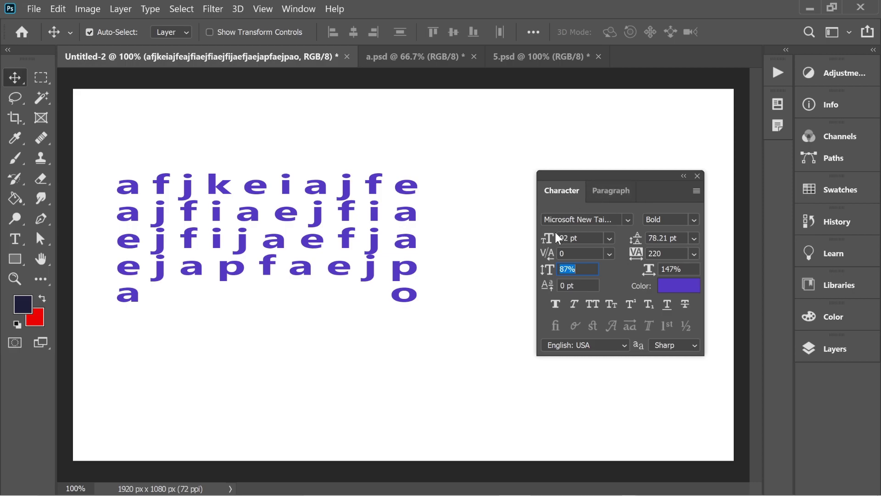
pyautogui.doubleClick(397, 273)
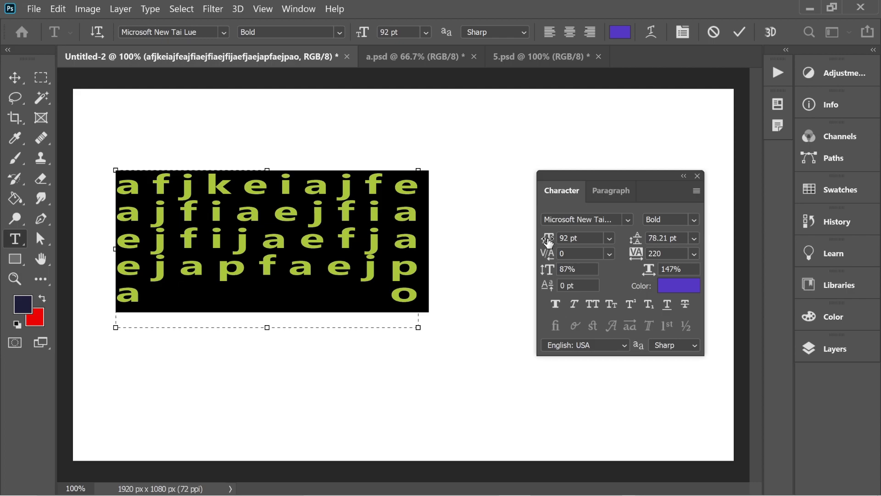
pyautogui.moveTo(548, 242); pyautogui.dragTo(696, 255)
pyautogui.moveTo(547, 240); pyautogui.dragTo(493, 240)
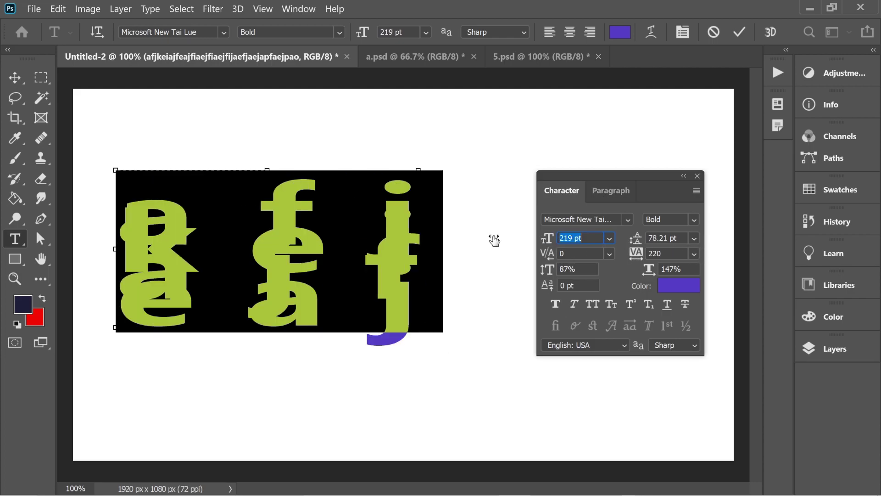
pyautogui.moveTo(552, 239); pyautogui.dragTo(523, 242)
pyautogui.moveTo(636, 240); pyautogui.dragTo(624, 273)
pyautogui.moveTo(546, 271)
pyautogui.mouseDown()
pyautogui.moveTo(569, 272)
pyautogui.moveTo(518, 274)
pyautogui.moveTo(556, 272)
pyautogui.mouseUp()
# - Try left, right and centre alignment on the paragraph text, then restore full justification and close the paragraph settings
pyautogui.click(606, 192)
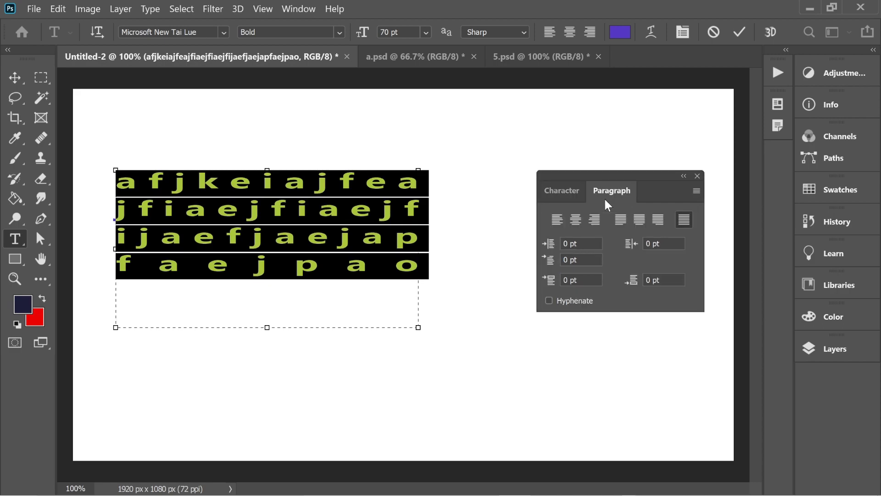
pyautogui.click(556, 220)
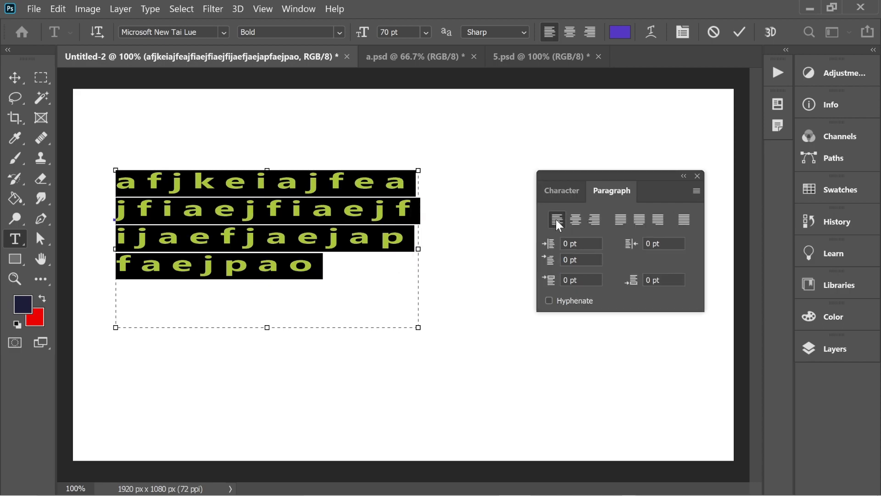
pyautogui.click(595, 220)
pyautogui.click(575, 219)
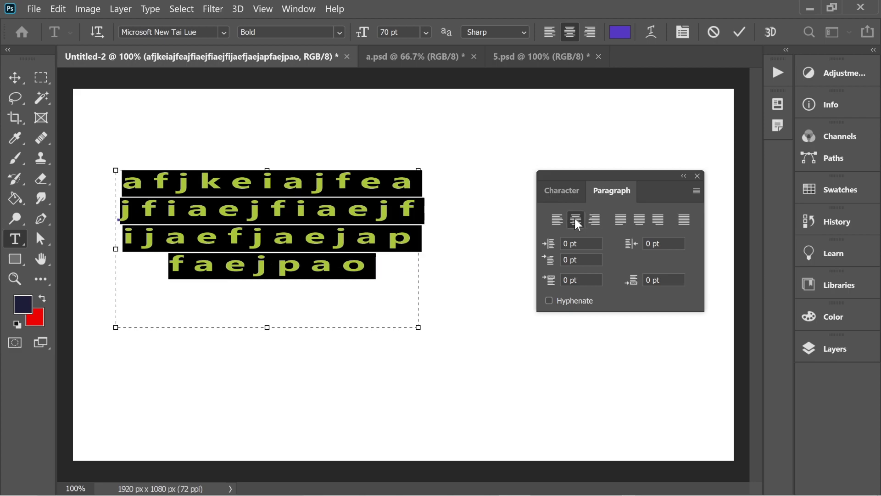
pyautogui.click(684, 222)
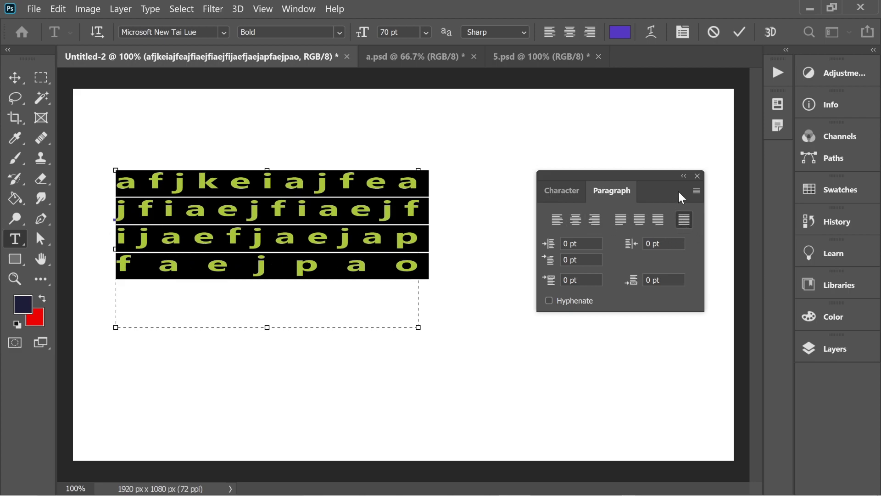
pyautogui.click(684, 177)
pyautogui.click(616, 176)
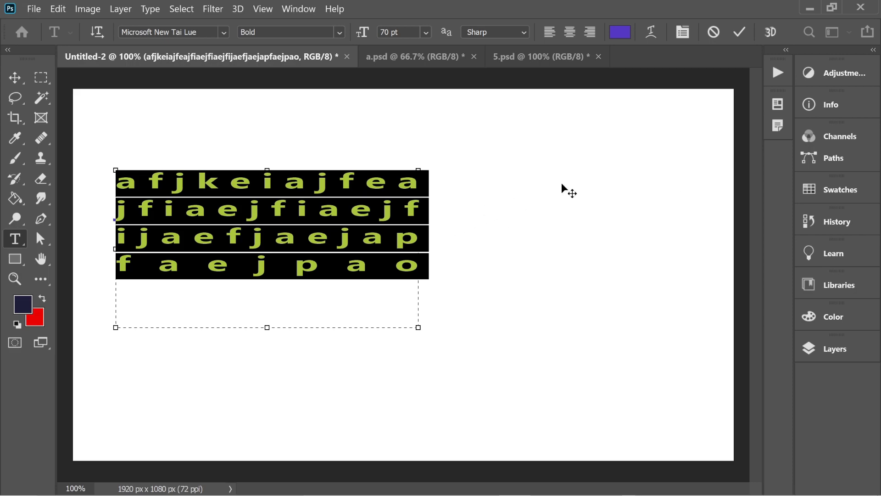
# - Commit the paragraph text edit and delete the empty type layer Layer 1
pyautogui.click(215, 9)
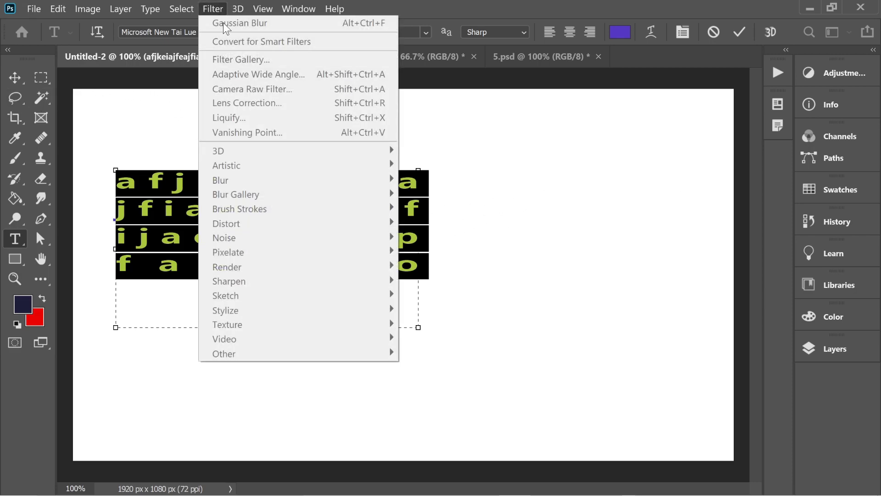
pyautogui.click(192, 100)
pyautogui.click(15, 77)
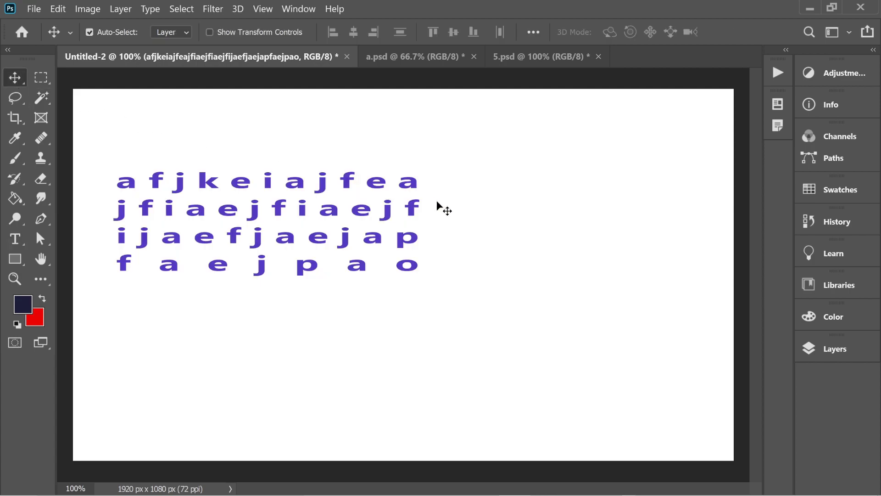
pyautogui.click(832, 350)
pyautogui.click(673, 283)
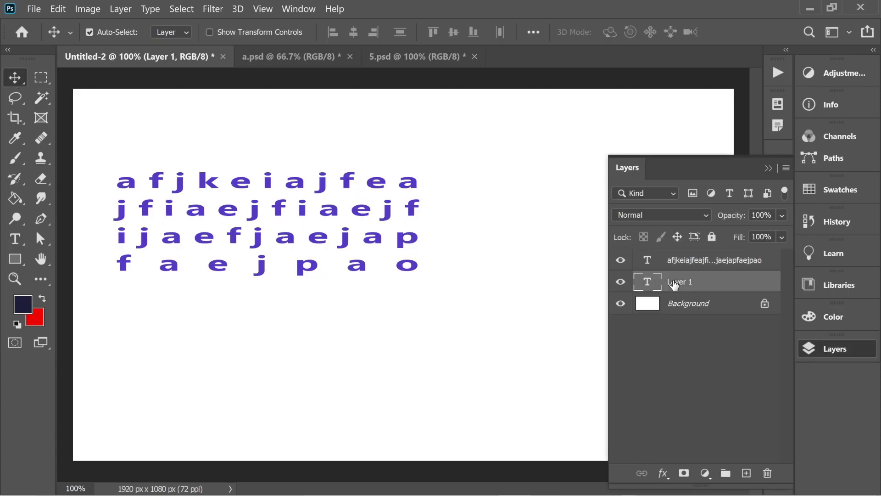
pyautogui.press('Delete')
# - Try a Gaussian Blur with a 1.9-pixel radius on the paragraph text layer, choosing to rasterize it
pyautogui.click(674, 260)
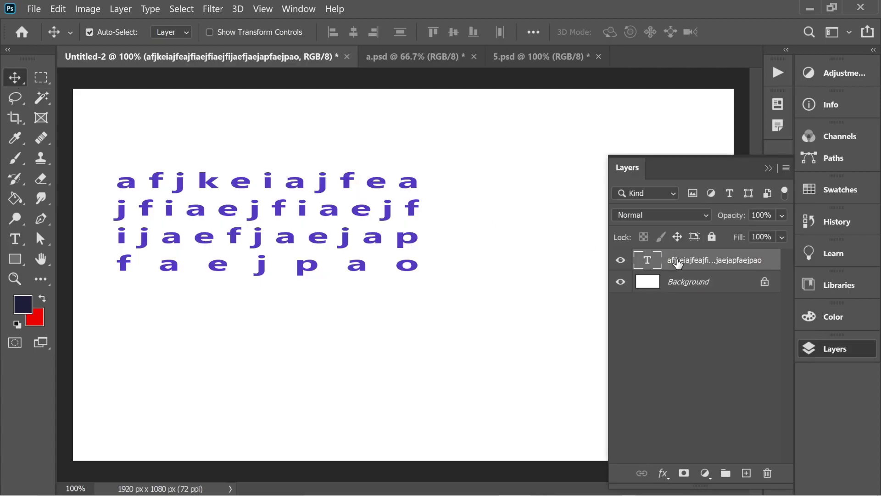
pyautogui.click(213, 8)
pyautogui.moveTo(304, 179)
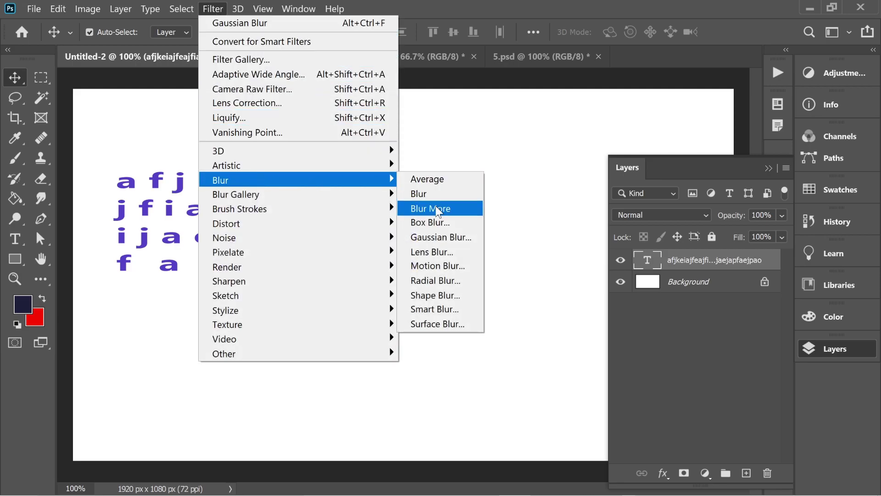
pyautogui.click(436, 235)
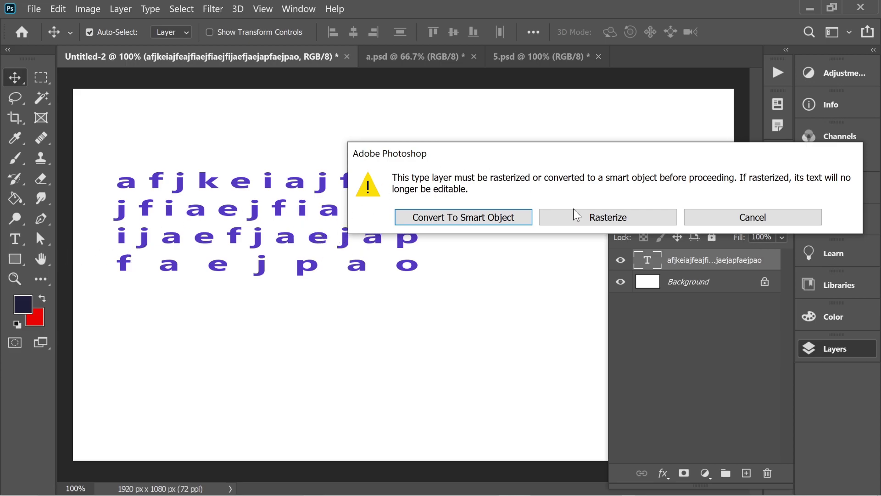
pyautogui.click(609, 212)
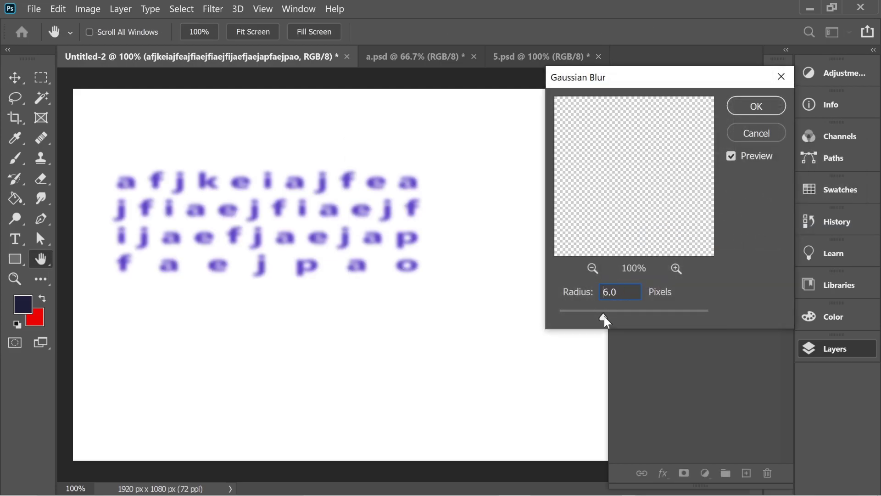
pyautogui.moveTo(604, 316); pyautogui.dragTo(574, 316)
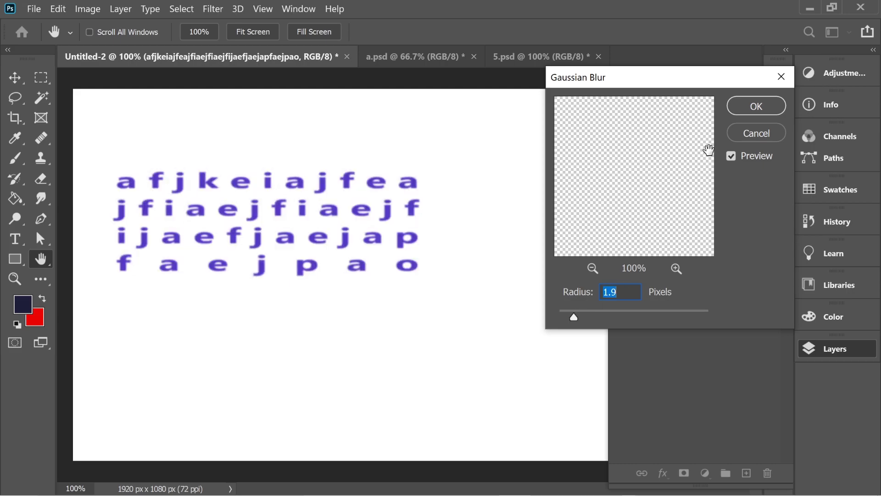
pyautogui.click(749, 137)
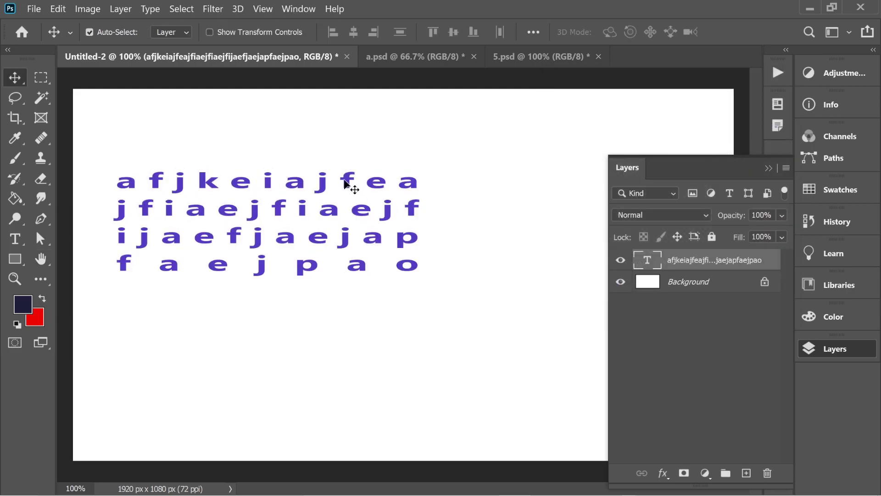
# - Move the paragraph text slightly right and down, and rasterize its type layer
pyautogui.moveTo(354, 181)
pyautogui.mouseDown()
pyautogui.moveTo(383, 189)
pyautogui.moveTo(364, 188)
pyautogui.mouseUp()
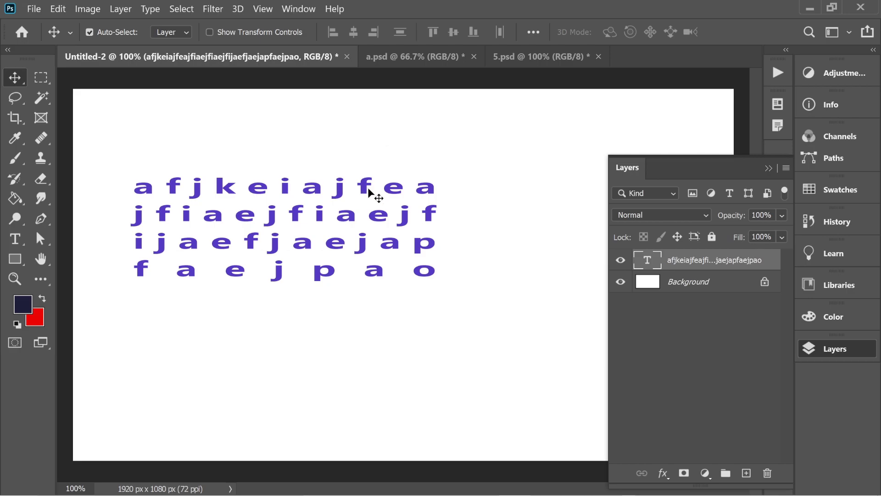
pyautogui.rightClick(690, 262)
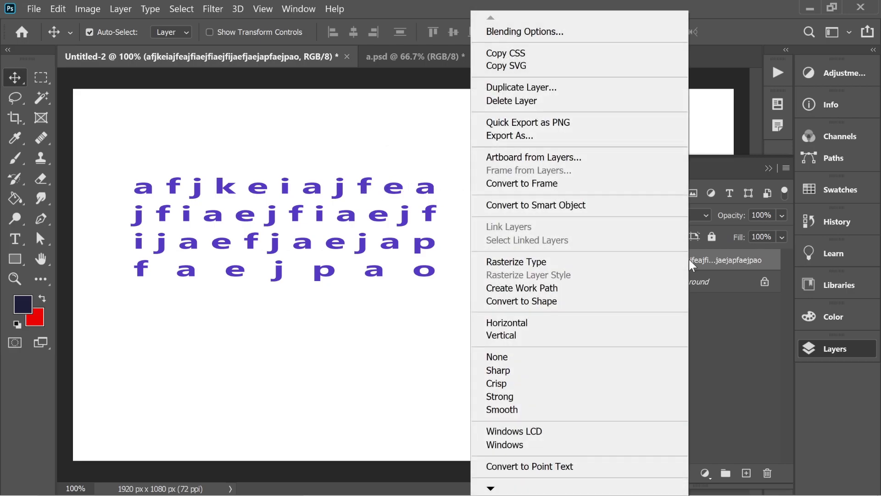
pyautogui.click(556, 261)
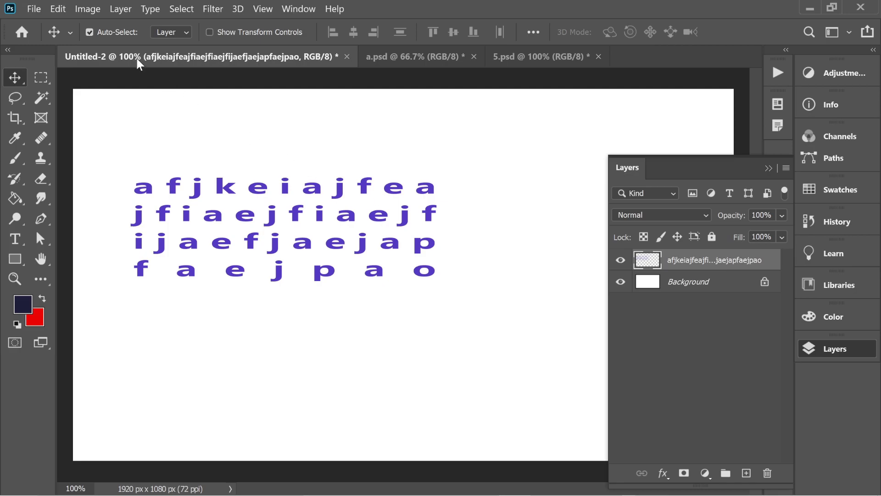
# - Try warping the rasterized paragraph text by pulling its upper-right and lower-right corners outward, and undo the warp
pyautogui.click(51, 10)
pyautogui.moveTo(138, 333)
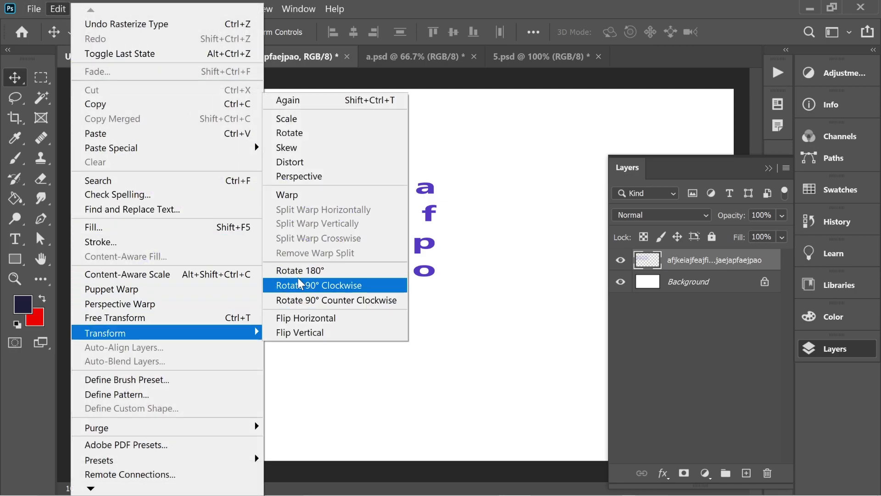
pyautogui.click(308, 192)
pyautogui.moveTo(436, 177); pyautogui.dragTo(504, 141)
pyautogui.moveTo(437, 280); pyautogui.dragTo(487, 310)
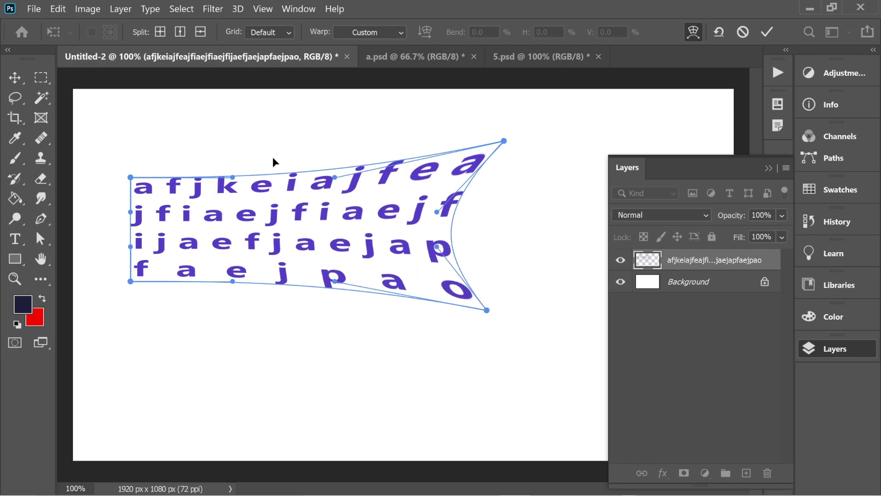
pyautogui.hotkey('ctrl', 'z')
pyautogui.hotkey('ctrl', 'z')
pyautogui.click(56, 10)
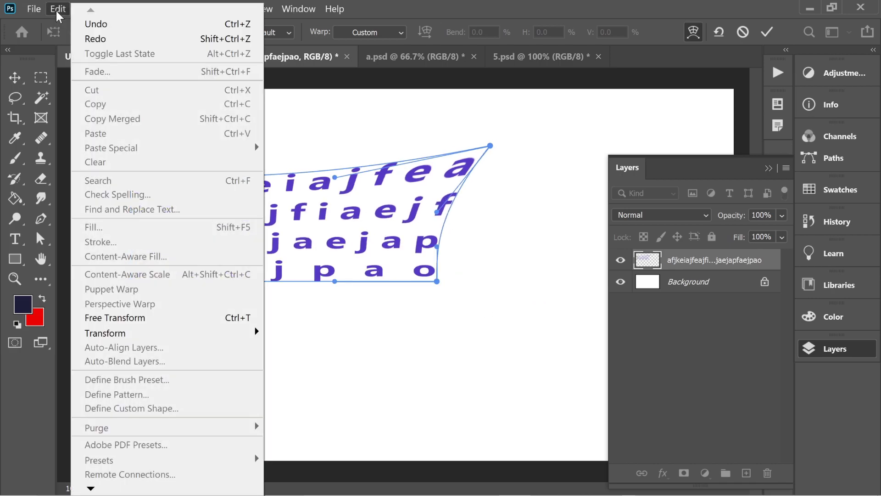
pyautogui.click(371, 143)
pyautogui.hotkey('ctrl', 'z')
# - Try distorting the rasterized text by pulling its upper-right corner up and outward, and undo the distortion
pyautogui.click(55, 7)
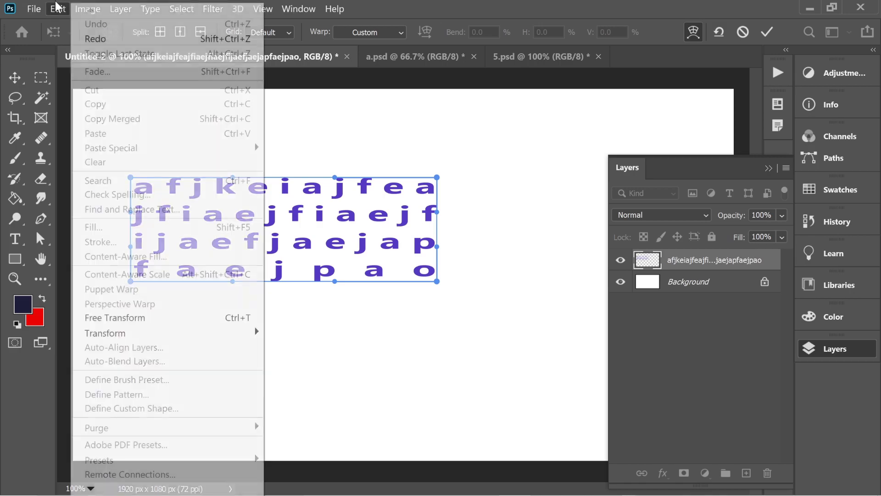
pyautogui.moveTo(140, 333)
pyautogui.click(298, 163)
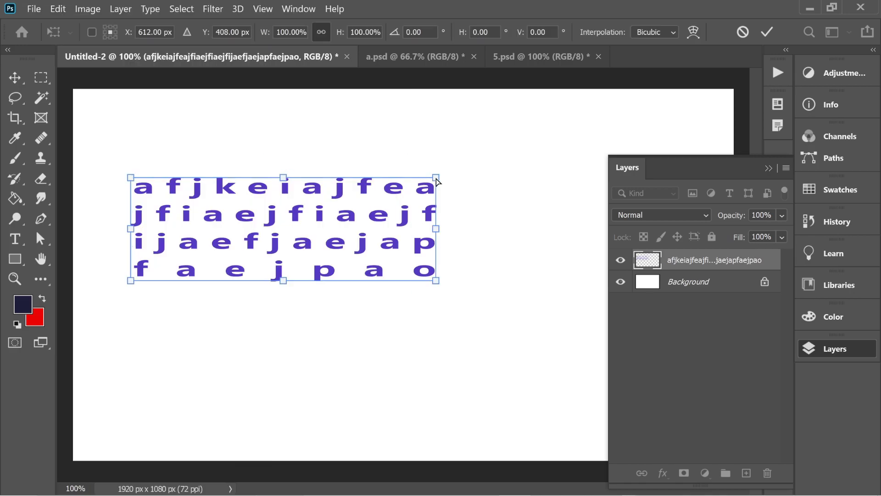
pyautogui.moveTo(437, 178); pyautogui.dragTo(467, 114)
pyautogui.hotkey('ctrl', 'z')
pyautogui.hotkey('ctrl', 'z')
# - Skew the rasterized text by pulling its two upper corners outward, apply the transformation, and delete the text layer
pyautogui.click(56, 9)
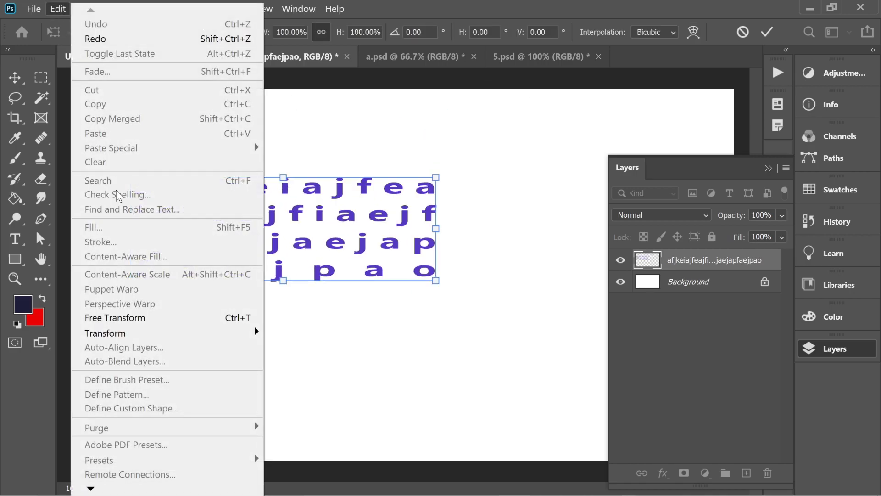
pyautogui.moveTo(125, 334)
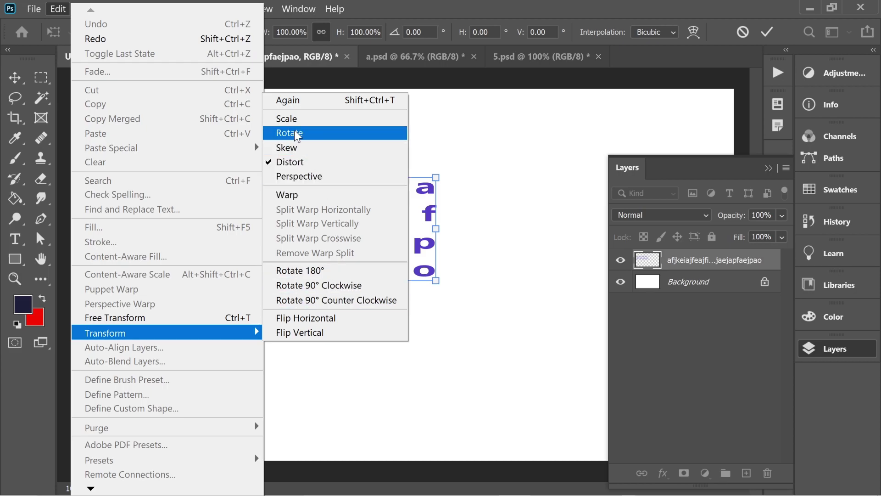
pyautogui.click(303, 147)
pyautogui.moveTo(436, 177); pyautogui.dragTo(574, 177)
pyautogui.moveTo(131, 181); pyautogui.dragTo(90, 170)
pyautogui.press('Return')
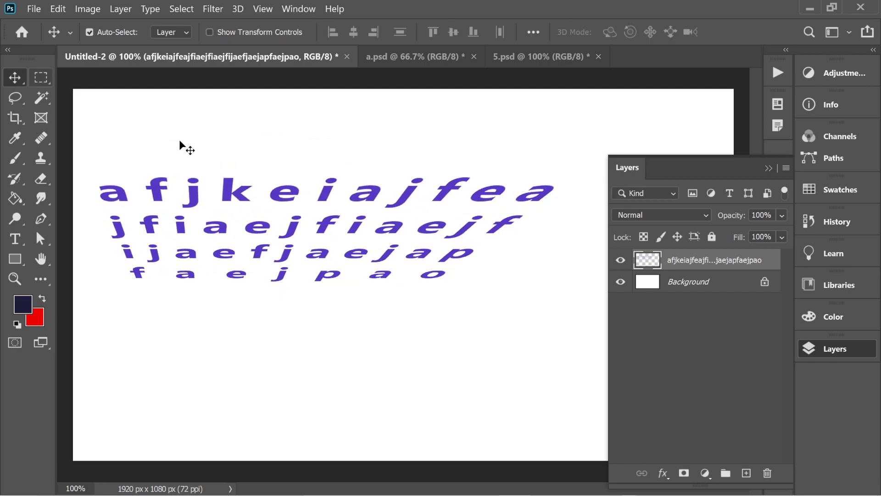
pyautogui.moveTo(299, 195); pyautogui.dragTo(325, 183)
pyautogui.press('Delete')
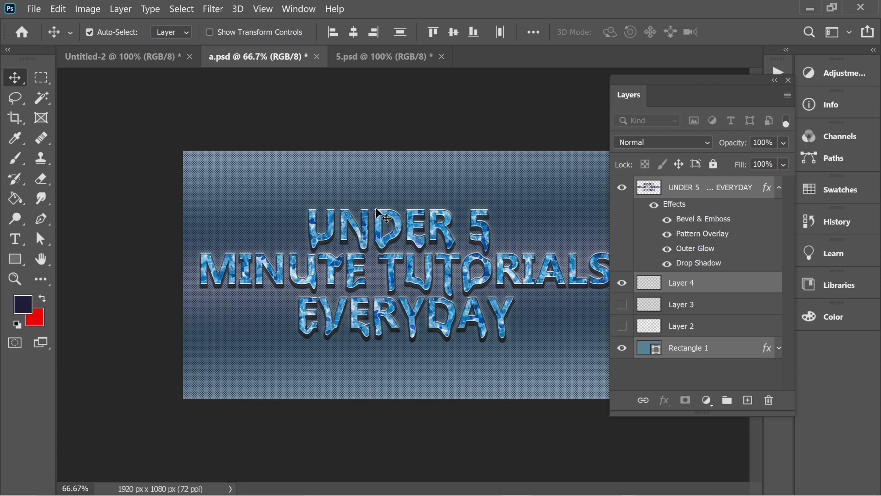
# - In a.psd, hide Layer 4, Rectangle 1 and the title layer's effects, and nudge the title text slightly left
pyautogui.click(622, 284)
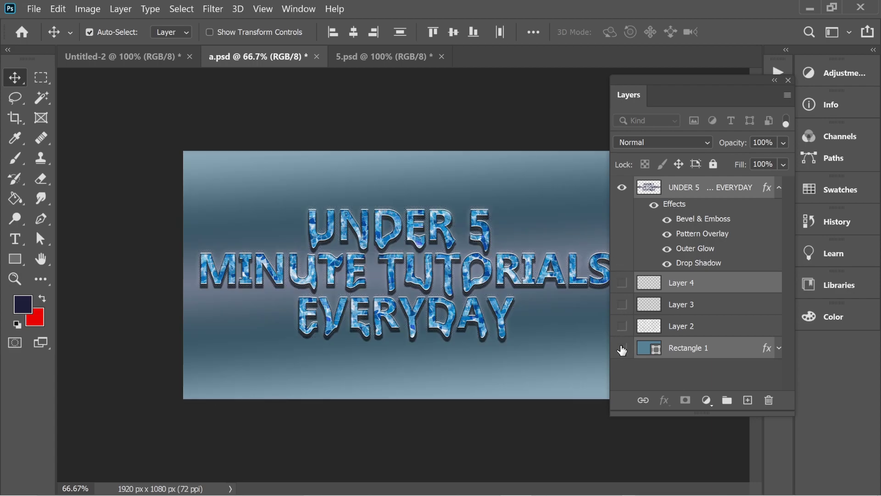
pyautogui.click(623, 349)
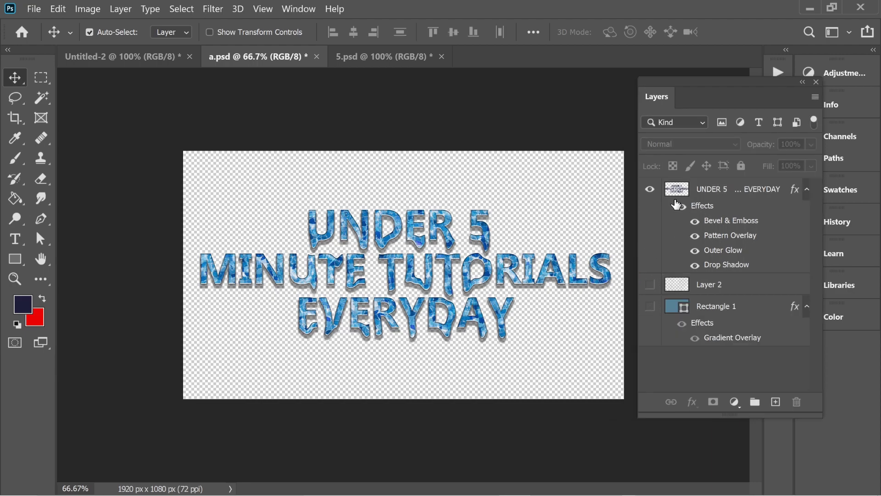
pyautogui.click(681, 209)
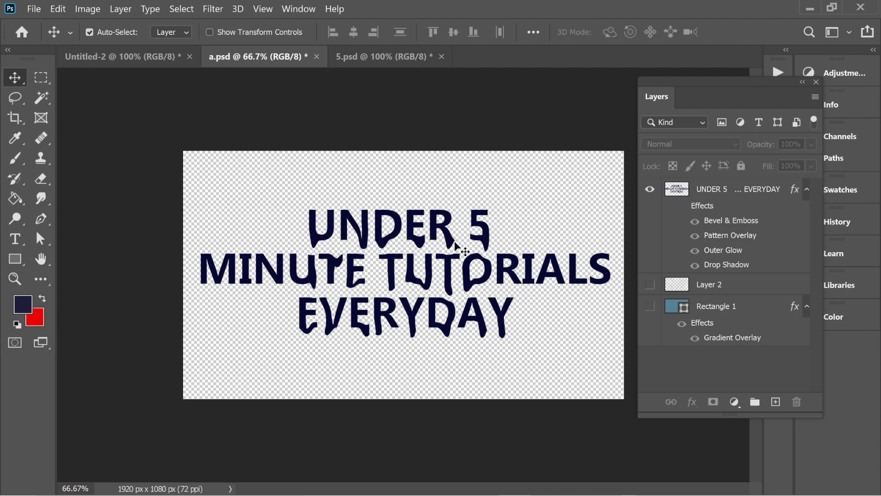
pyautogui.moveTo(398, 215); pyautogui.dragTo(396, 214)
# - Try smearing the title's 5 in Liquify using the Forward Warp tool at brush size 27, and undo the strokes
pyautogui.click(213, 9)
pyautogui.click(231, 118)
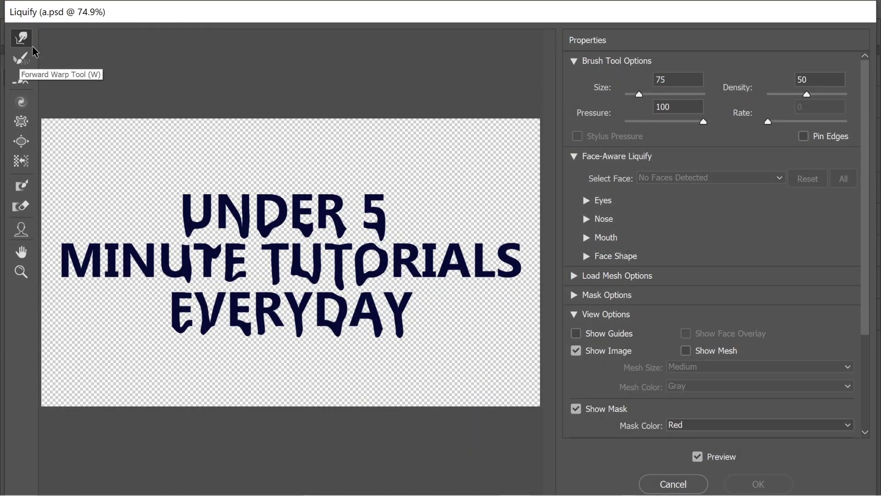
pyautogui.moveTo(638, 94); pyautogui.dragTo(635, 96)
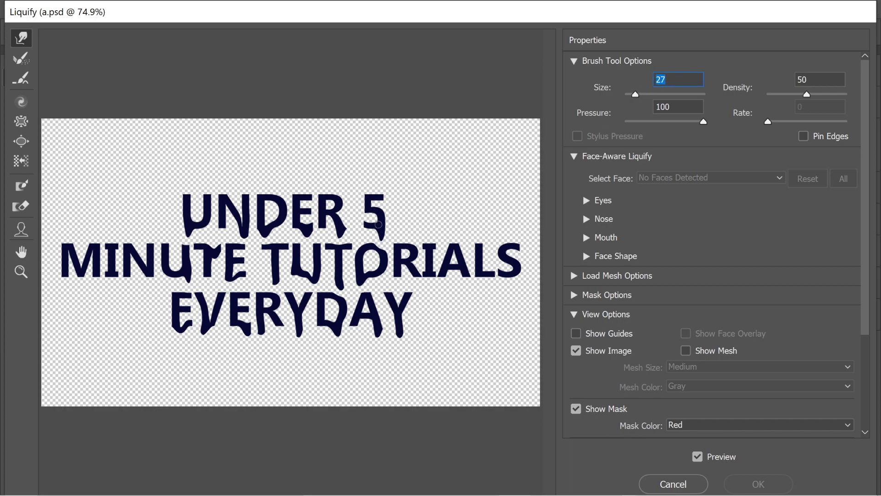
pyautogui.moveTo(385, 216); pyautogui.dragTo(378, 211)
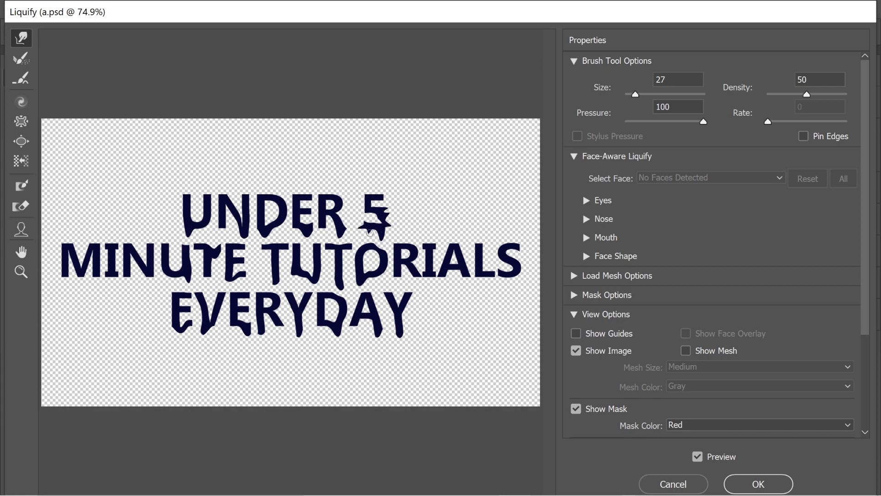
pyautogui.hotkey('ctrl', 'alt', 'z')
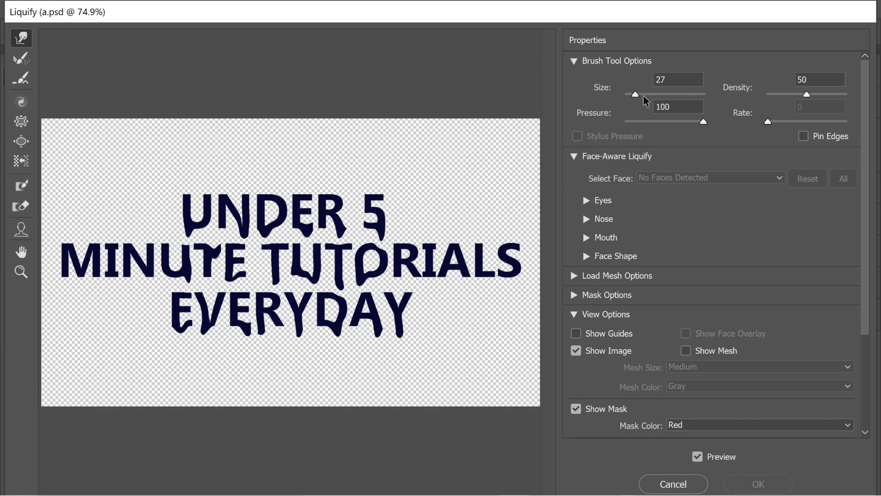
# - Try smearing the title in Liquify at brush size 644, undo the strokes, and cancel the filter
pyautogui.moveTo(644, 97); pyautogui.dragTo(654, 96)
pyautogui.moveTo(438, 285)
pyautogui.mouseDown()
pyautogui.moveTo(397, 328)
pyautogui.moveTo(321, 244)
pyautogui.moveTo(323, 314)
pyautogui.moveTo(197, 285)
pyautogui.moveTo(115, 299)
pyautogui.mouseUp()
pyautogui.hotkey('ctrl', 'alt', 'z')
pyautogui.hotkey('ctrl', 'alt', 'z')
pyautogui.hotkey('ctrl', 'alt', 'z')
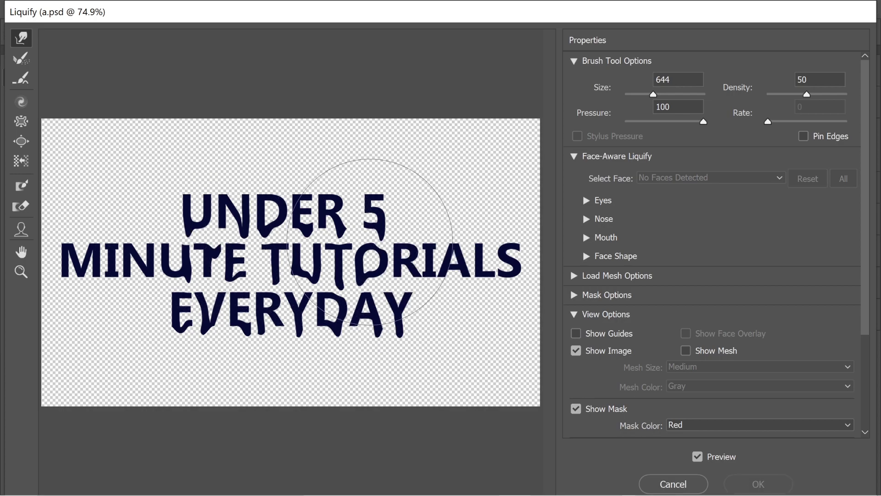
pyautogui.click(670, 481)
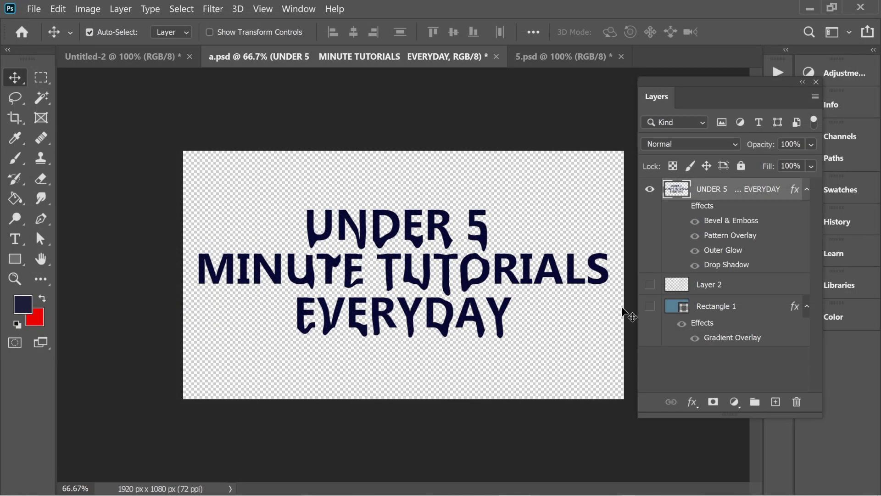
# - Show the title layer's effects again, and turn off Bevel & Emboss, Pattern Overlay, Outer Glow and Drop Shadow in its layer style
pyautogui.click(682, 206)
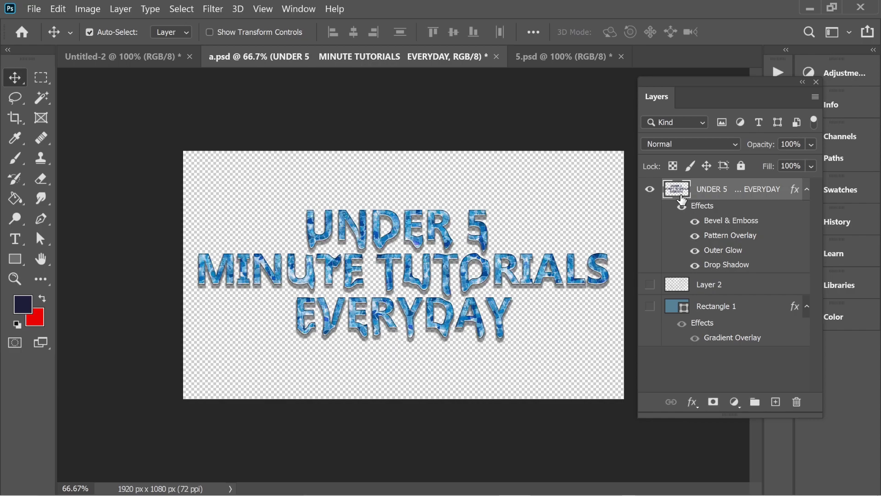
pyautogui.rightClick(680, 192)
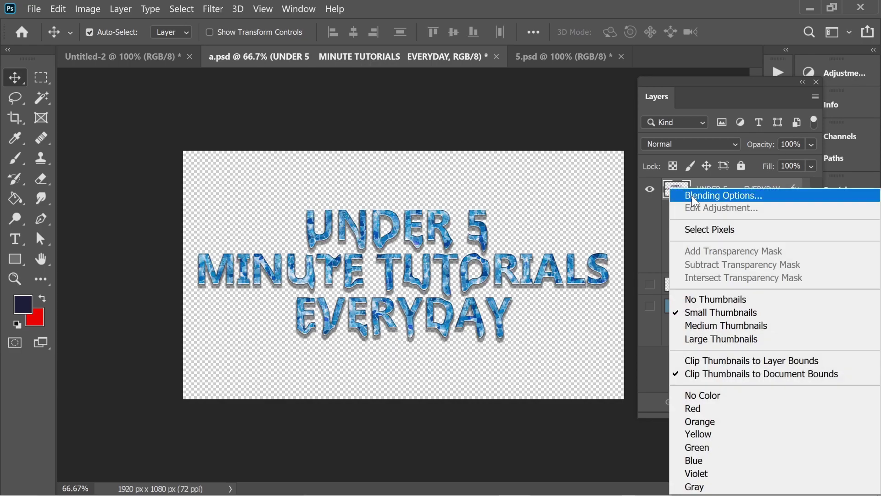
pyautogui.click(692, 195)
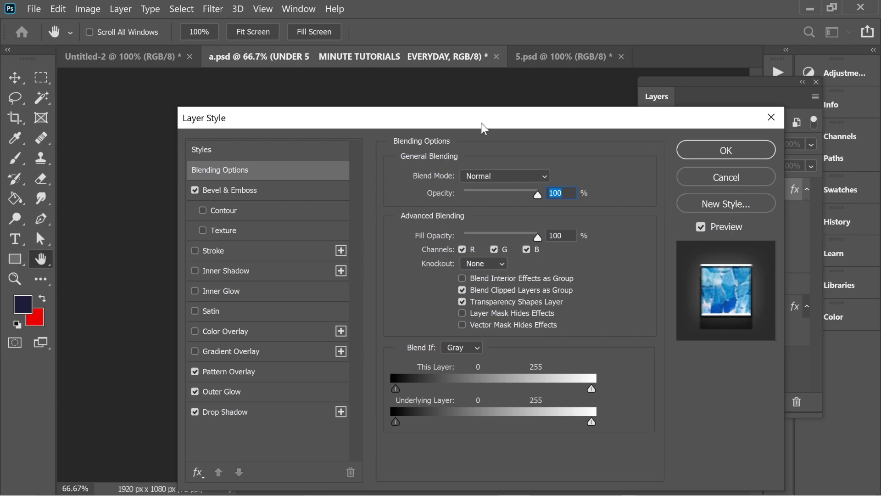
pyautogui.moveTo(481, 123); pyautogui.dragTo(753, 59)
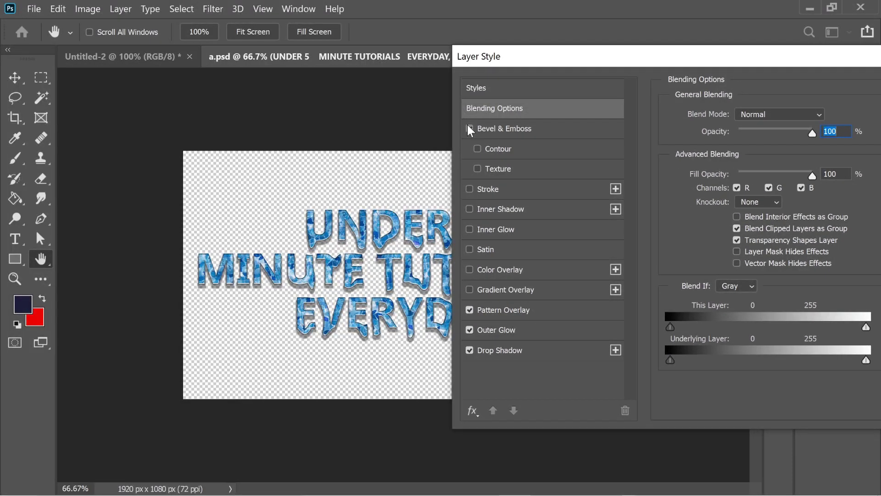
pyautogui.click(469, 310)
pyautogui.click(469, 329)
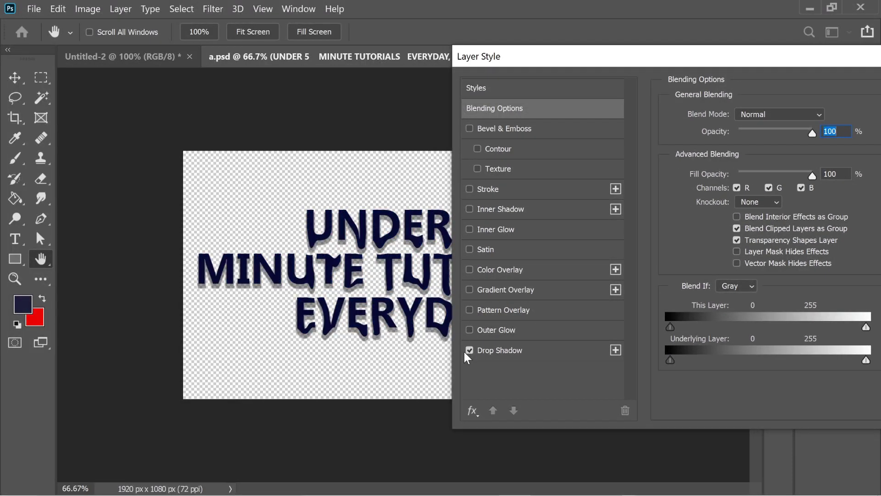
pyautogui.click(479, 350)
pyautogui.click(469, 350)
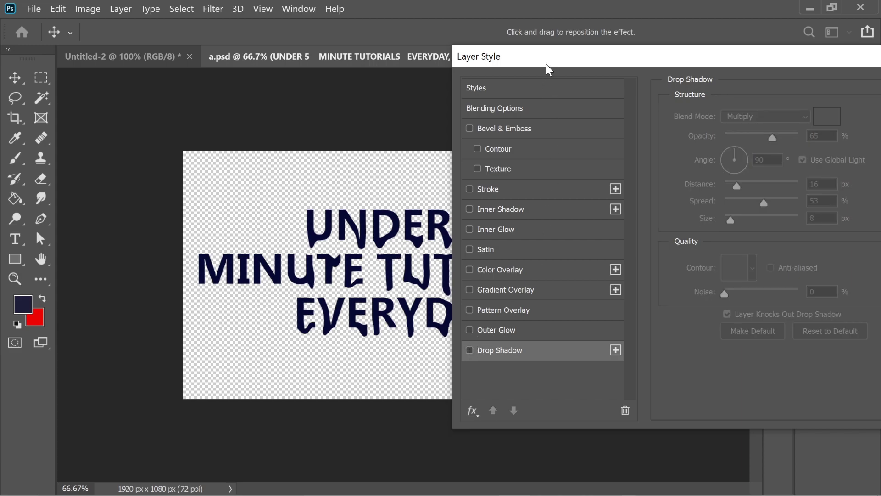
# - Enable the title's Drop Shadow again with opacity 50%, distance 20 px, spread 61% and size 1 px
pyautogui.moveTo(547, 60); pyautogui.dragTo(545, 33)
pyautogui.click(467, 323)
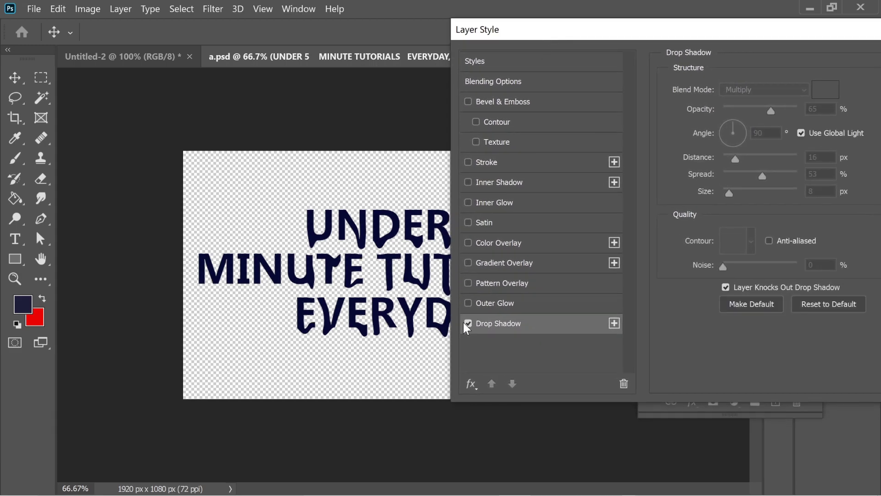
pyautogui.moveTo(629, 27); pyautogui.dragTo(627, 56)
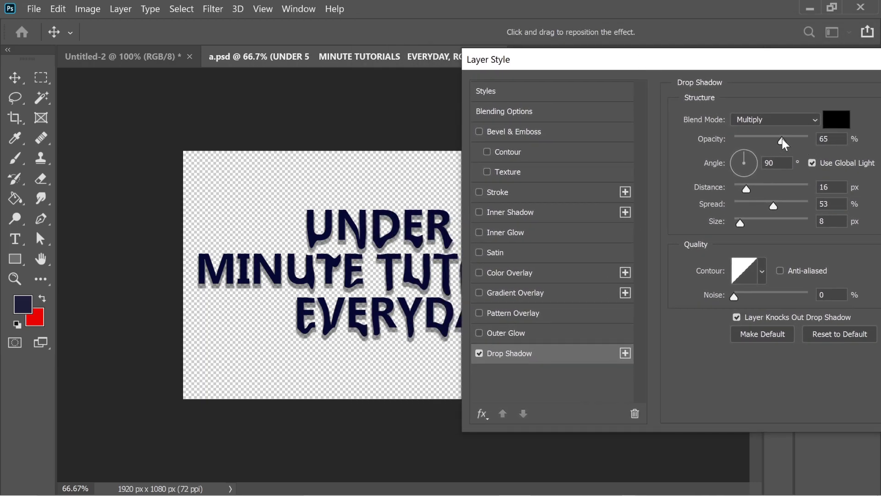
pyautogui.moveTo(782, 139)
pyautogui.mouseDown()
pyautogui.moveTo(813, 145)
pyautogui.moveTo(772, 141)
pyautogui.mouseUp()
pyautogui.moveTo(753, 190); pyautogui.dragTo(790, 201)
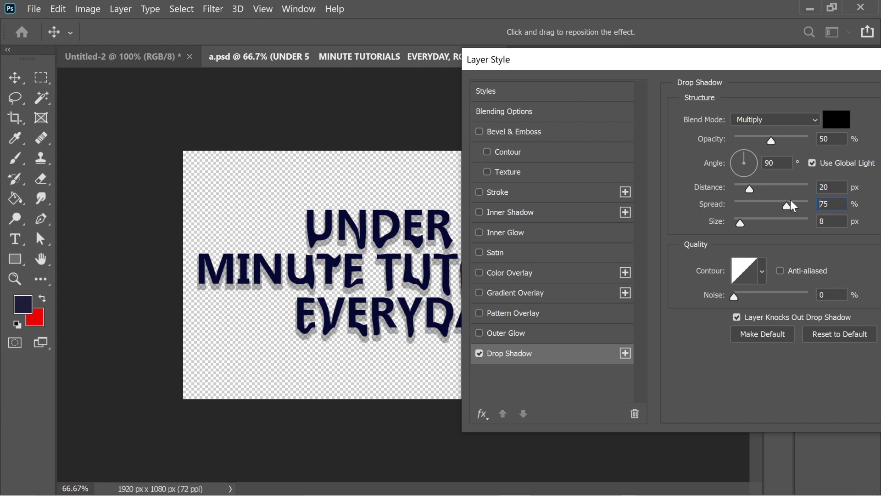
pyautogui.moveTo(736, 221)
pyautogui.mouseDown()
pyautogui.moveTo(764, 220)
pyautogui.moveTo(734, 224)
pyautogui.mouseUp()
pyautogui.moveTo(764, 216); pyautogui.dragTo(735, 218)
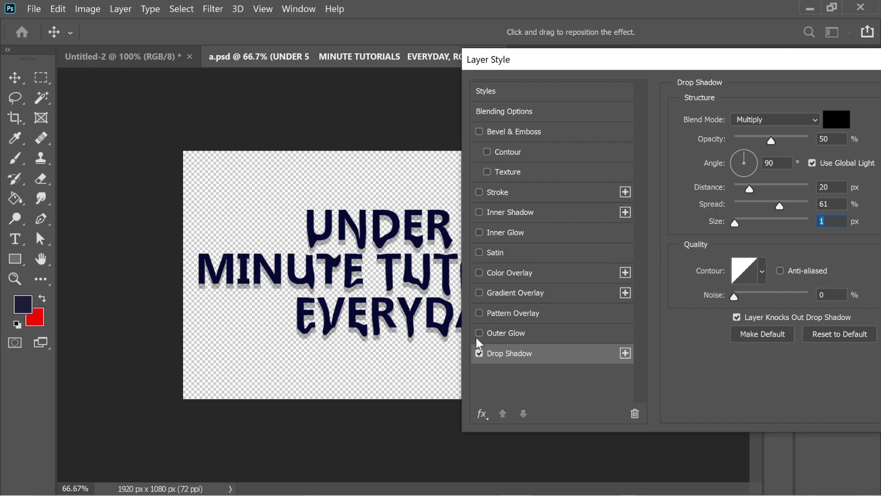
# - Enable the title's Outer Glow in green (#31ff15) with opacity 38% and size 24 px
pyautogui.click(504, 333)
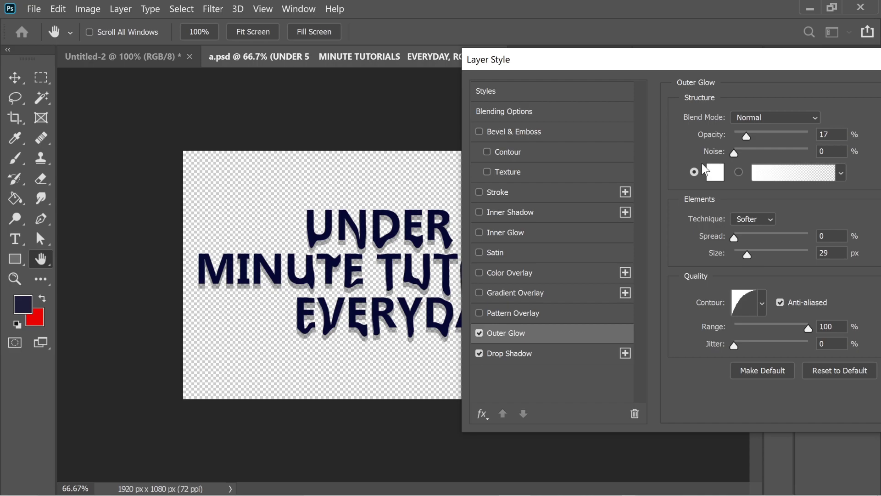
pyautogui.click(715, 172)
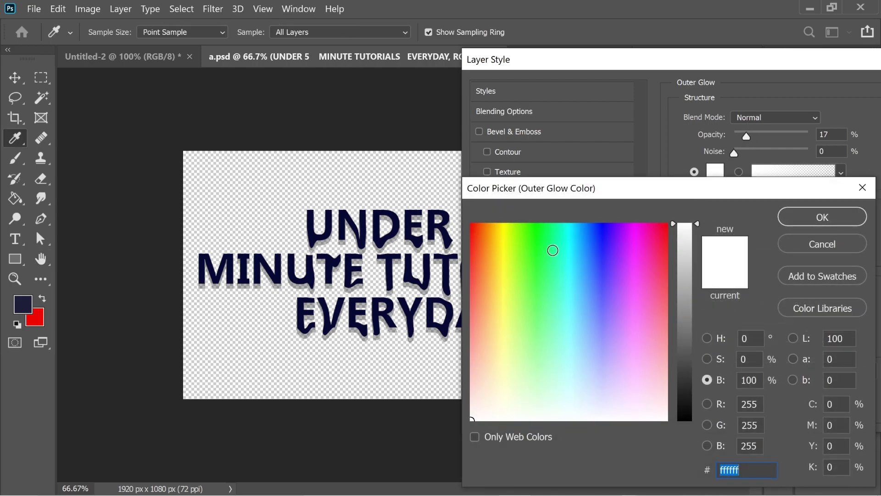
pyautogui.moveTo(535, 242); pyautogui.dragTo(532, 239)
pyautogui.click(780, 218)
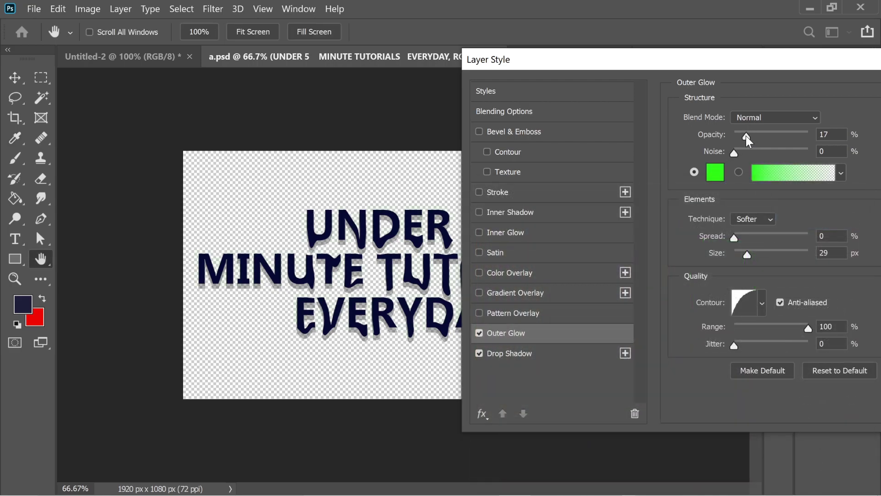
pyautogui.moveTo(746, 135); pyautogui.dragTo(810, 136)
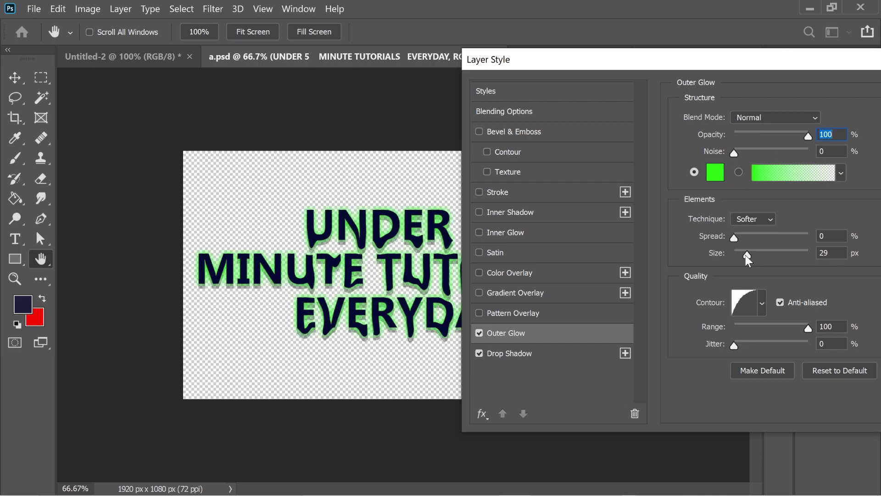
pyautogui.moveTo(746, 255); pyautogui.dragTo(733, 235)
pyautogui.moveTo(769, 138); pyautogui.dragTo(762, 136)
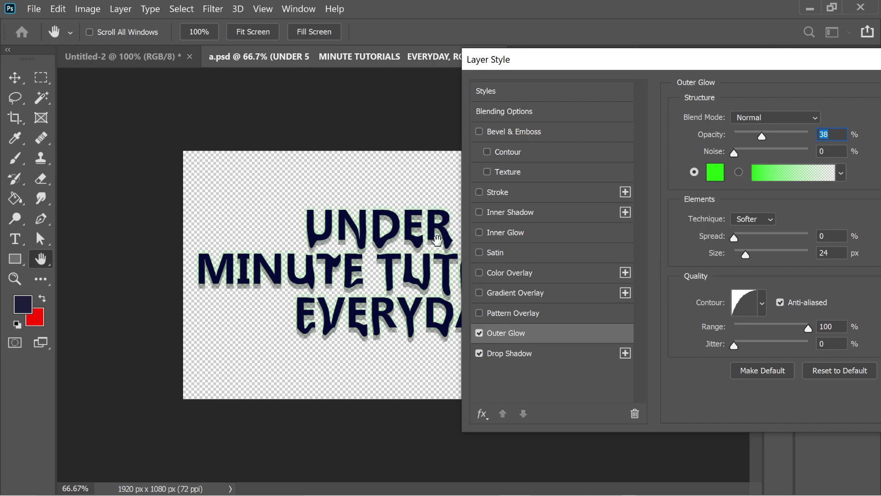
# - Change the title's Outer Glow colour to white
pyautogui.click(715, 172)
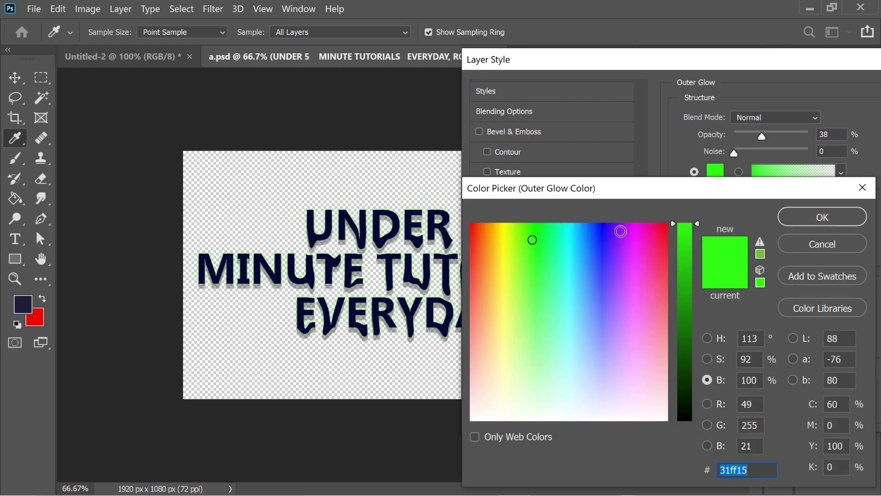
pyautogui.moveTo(522, 256); pyautogui.dragTo(469, 420)
pyautogui.click(822, 217)
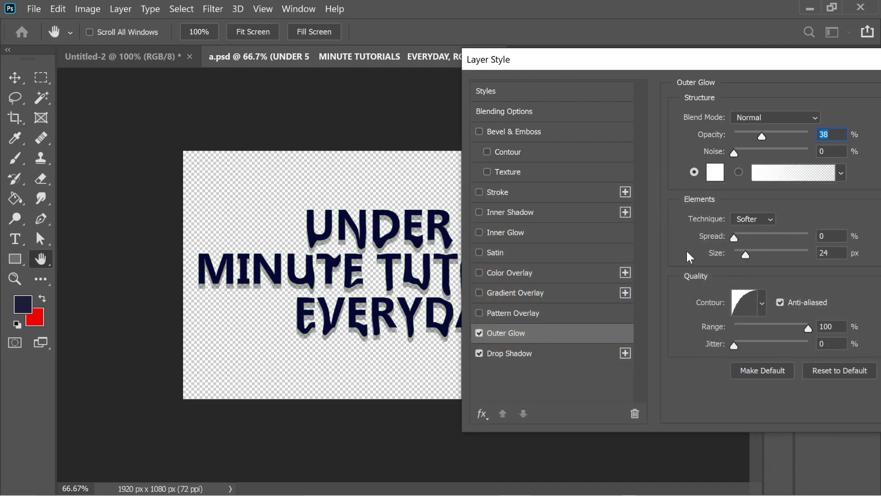
# - Try a Pattern Overlay on the title text with several tree patterns, finishing with the yellow trees pattern
pyautogui.click(480, 311)
pyautogui.click(503, 316)
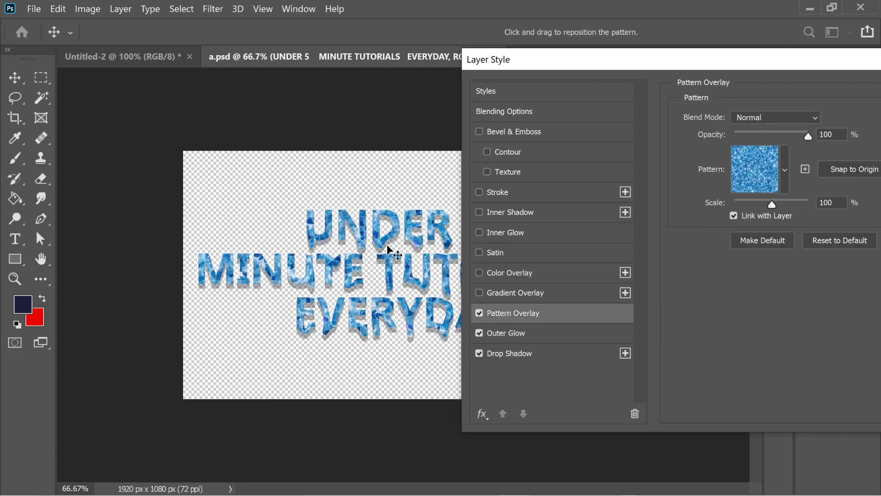
pyautogui.click(783, 167)
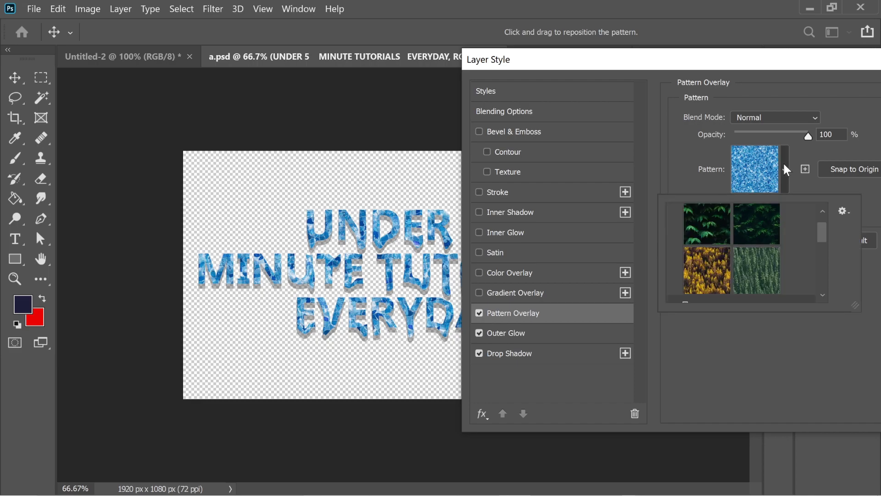
pyautogui.click(697, 230)
pyautogui.click(761, 230)
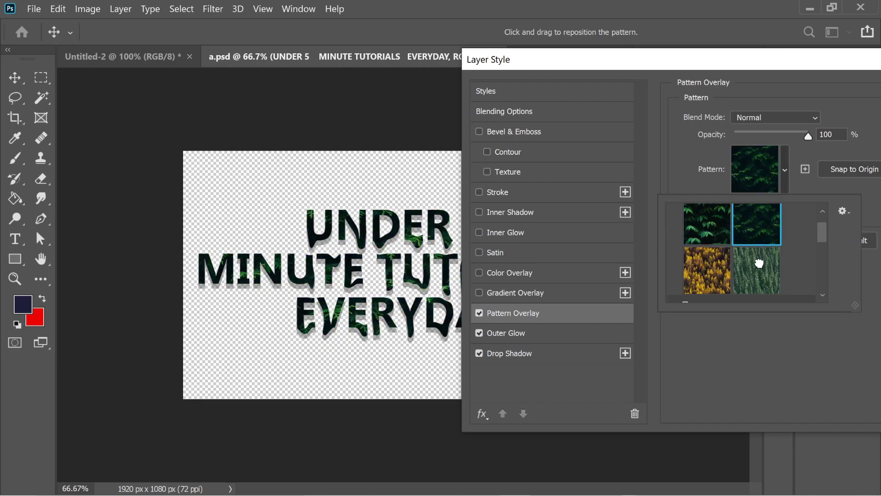
pyautogui.click(759, 264)
pyautogui.click(716, 272)
# - Browse the remaining pattern presets and turn off the title's Pattern Overlay
pyautogui.scroll(-5, 755, 257)
pyautogui.scroll(-5, 718, 245)
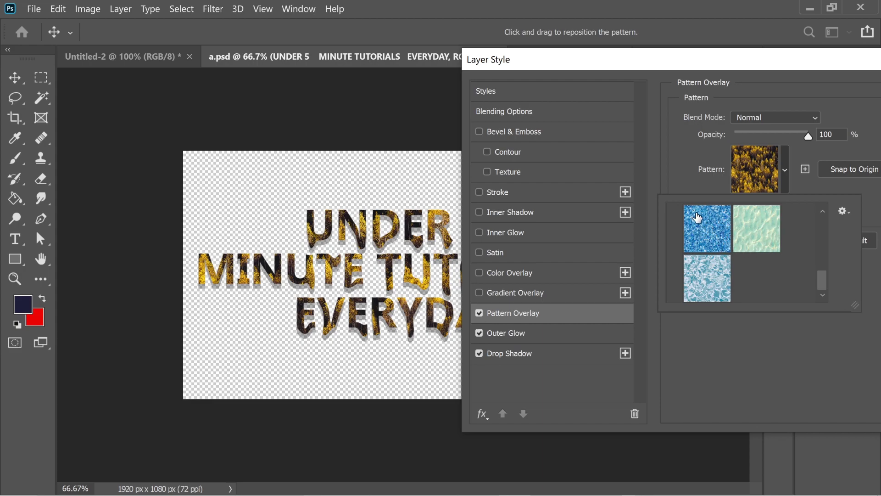
pyautogui.click(678, 166)
pyautogui.click(785, 174)
pyautogui.scroll(2, 728, 244)
pyautogui.scroll(4, 729, 244)
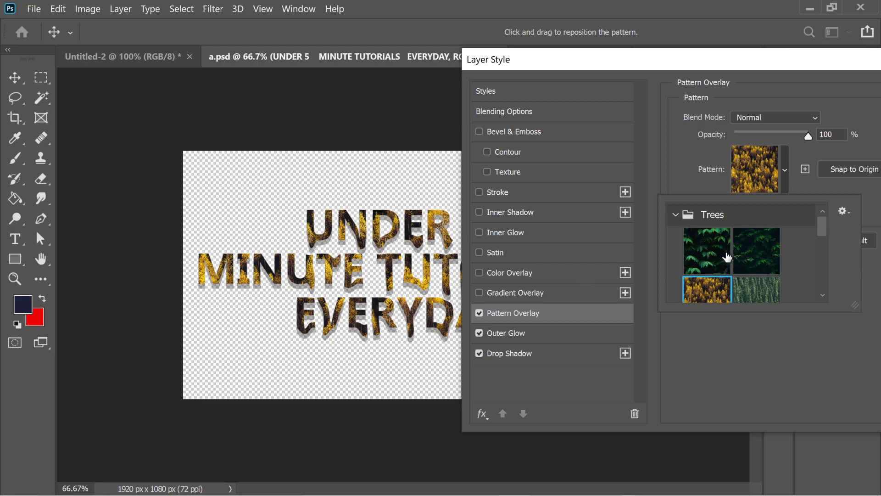
pyautogui.click(479, 313)
# - Enable the title's Gradient Overlay and remove the middle black colour stop from its gradient
pyautogui.click(479, 293)
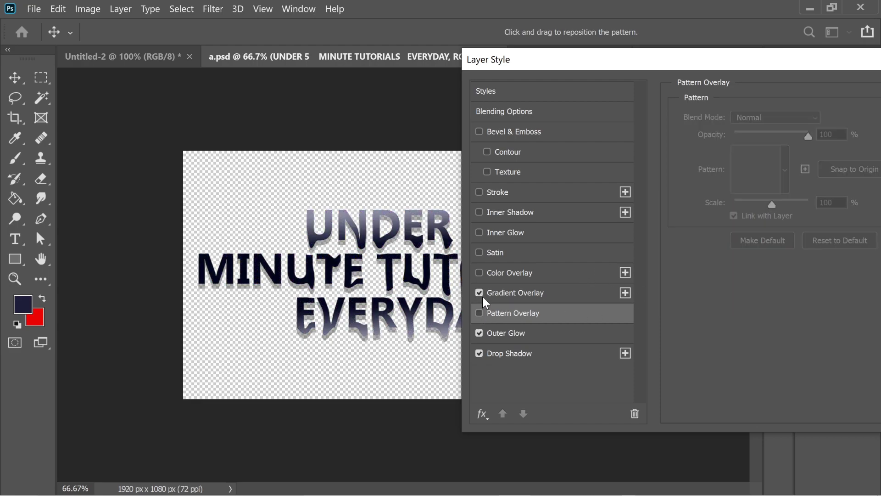
pyautogui.click(523, 294)
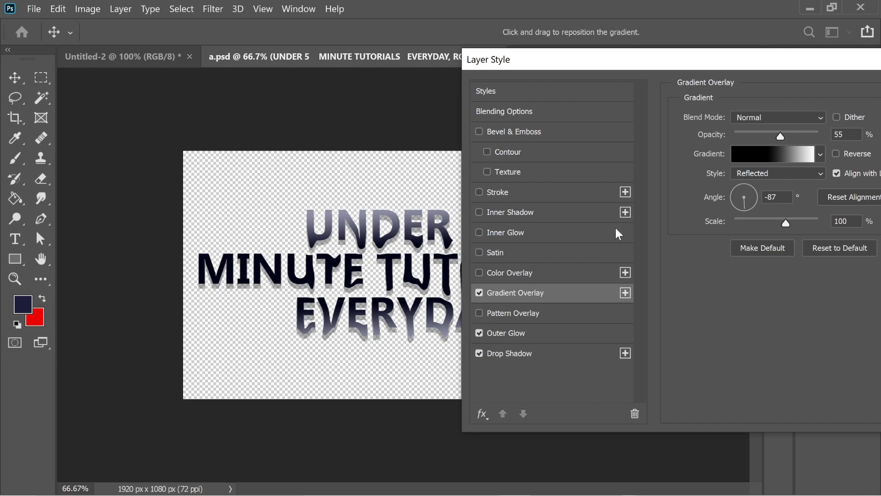
pyautogui.moveTo(718, 59); pyautogui.dragTo(697, 60)
pyautogui.click(769, 152)
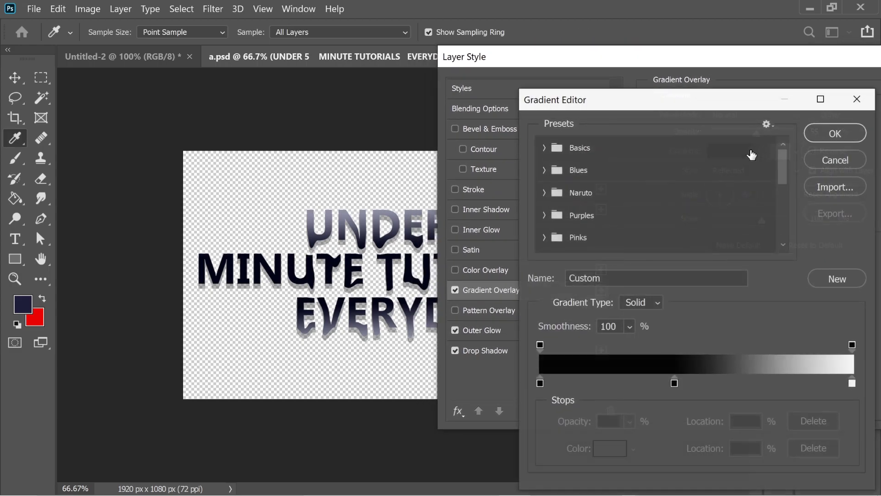
pyautogui.moveTo(674, 383); pyautogui.dragTo(675, 406)
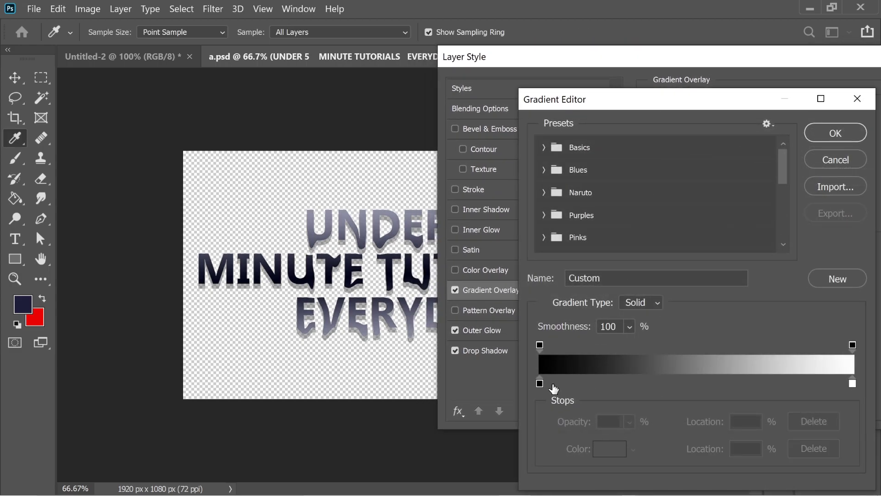
# - Set the first colour stop of the overlay gradient to #8faf92 and accept the gradient
pyautogui.click(539, 383)
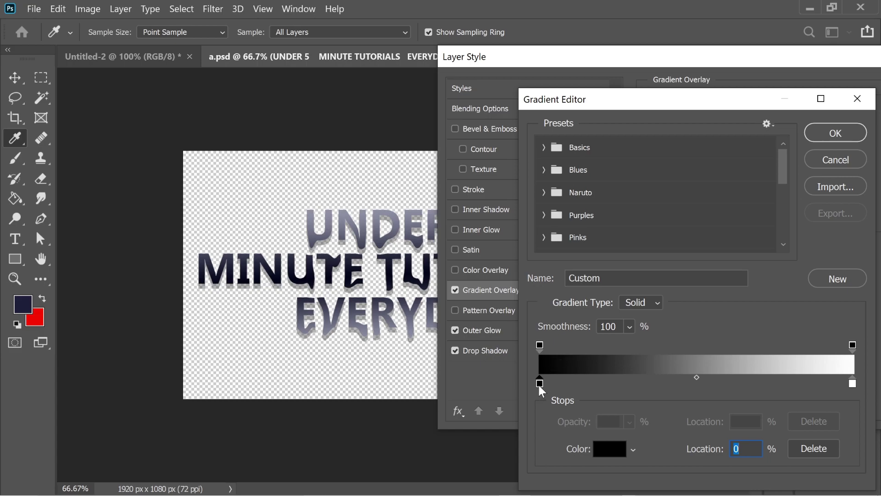
pyautogui.doubleClick(540, 384)
pyautogui.write('8faf92')
pyautogui.click(811, 219)
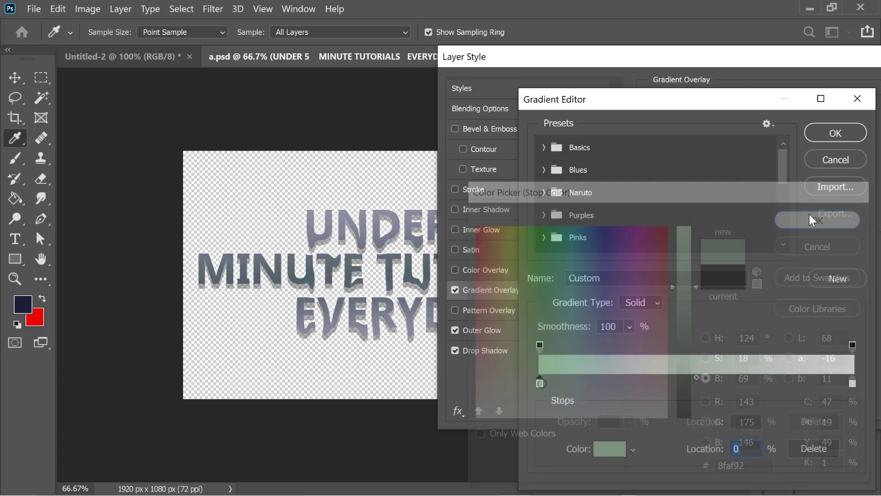
pyautogui.click(847, 139)
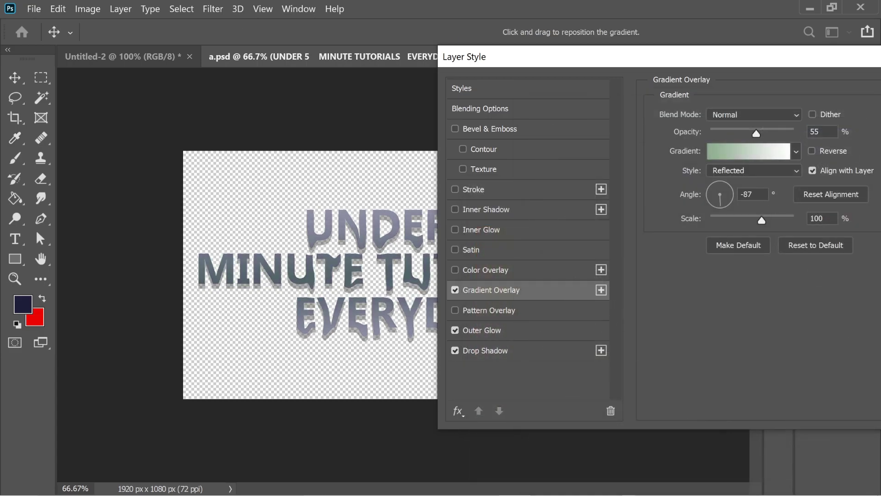
# - Try the Linear and Radial styles for the title's Gradient Overlay, and turn the overlay off
pyautogui.click(735, 177)
pyautogui.click(731, 183)
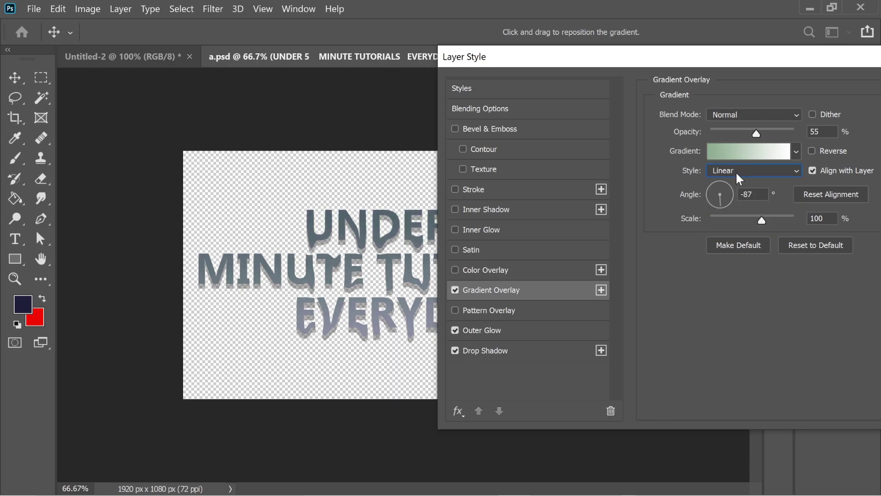
pyautogui.click(736, 172)
pyautogui.click(726, 195)
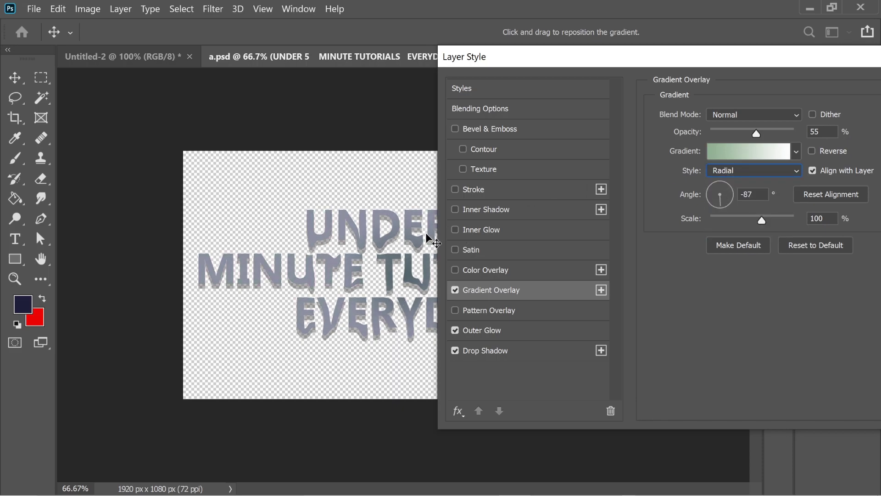
pyautogui.click(735, 172)
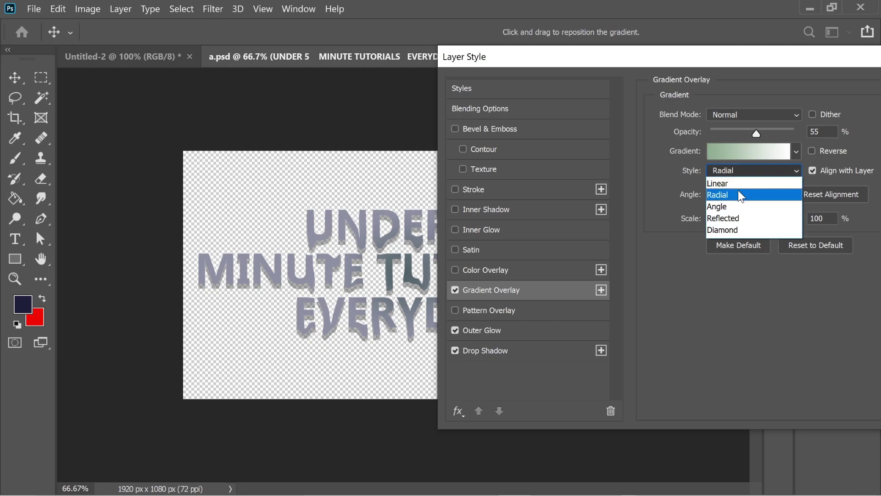
pyautogui.click(633, 292)
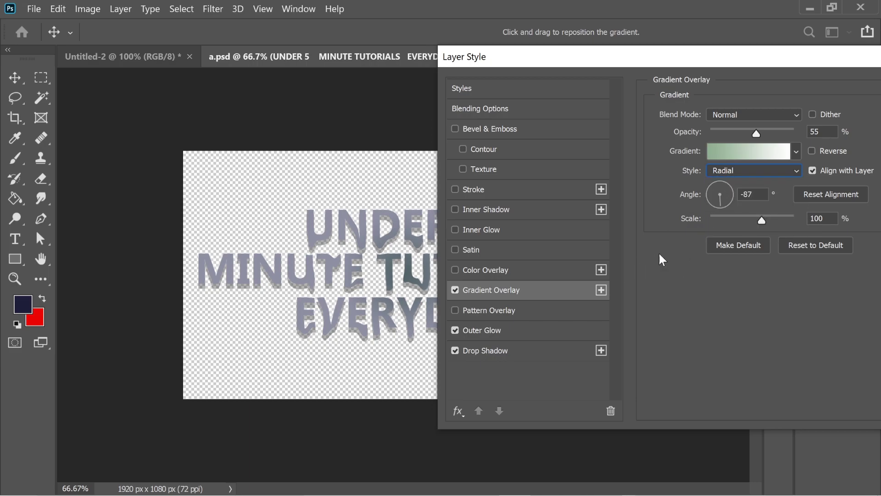
pyautogui.click(455, 290)
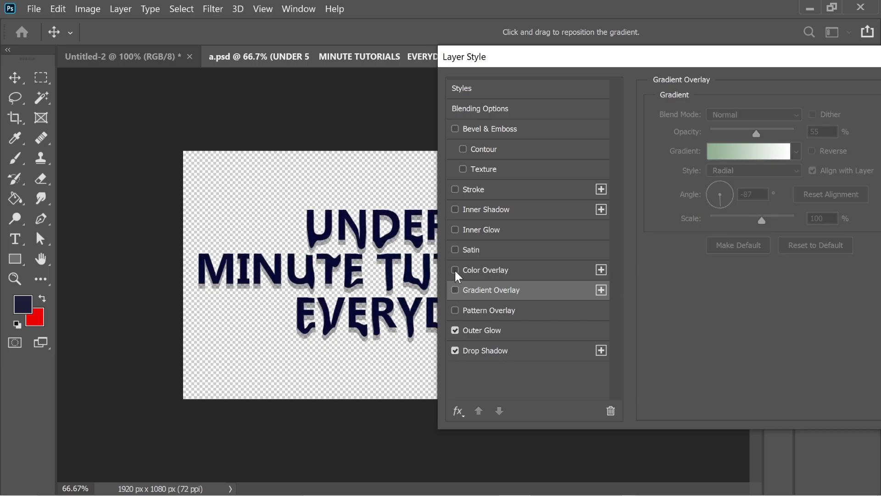
# - Try a yellow Color Overlay on the title text and turn it off again
pyautogui.click(455, 270)
pyautogui.click(826, 118)
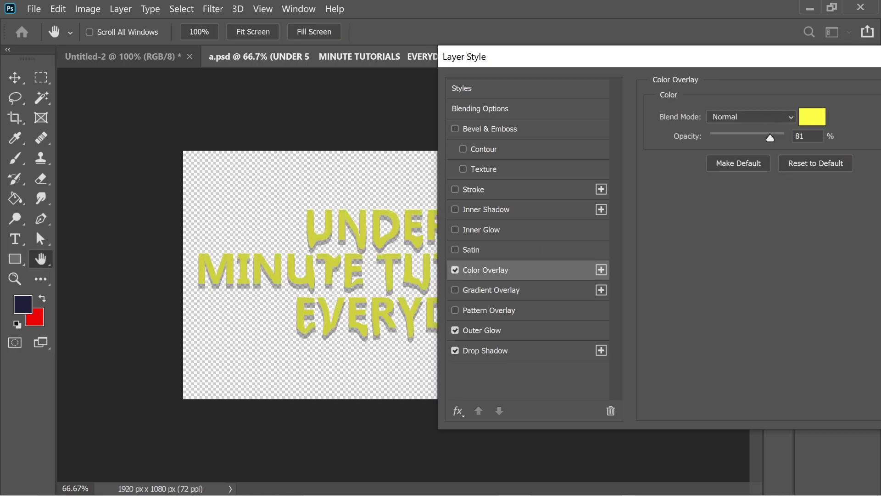
pyautogui.click(455, 270)
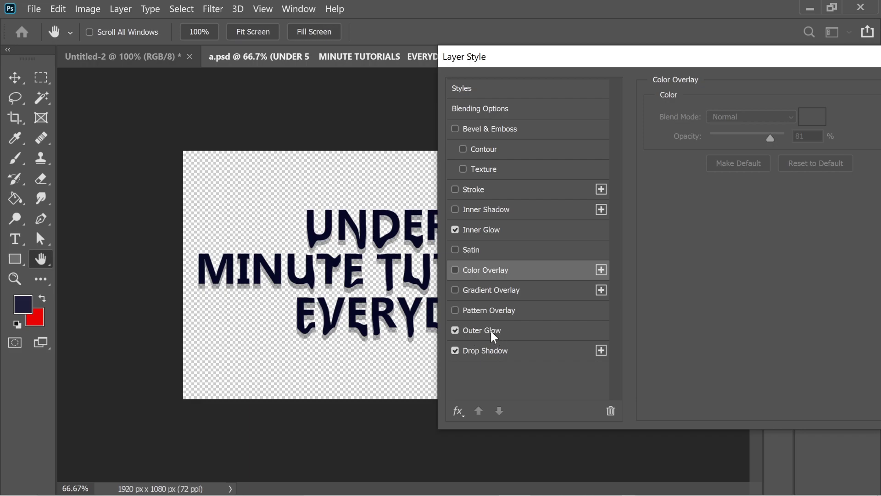
# - Give the title a red Inner Glow with opacity 100%, noise 84%, choke 73% and size 218 px
pyautogui.click(497, 232)
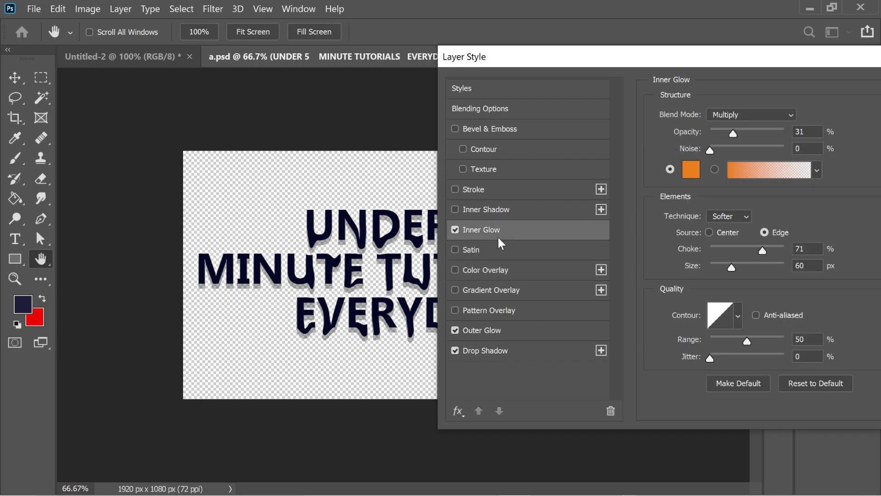
pyautogui.click(691, 169)
pyautogui.click(601, 233)
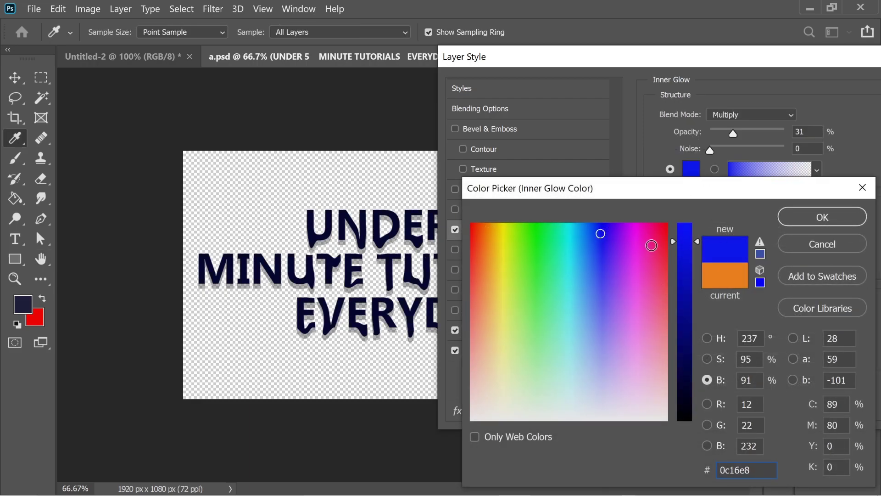
pyautogui.click(666, 228)
pyautogui.click(807, 216)
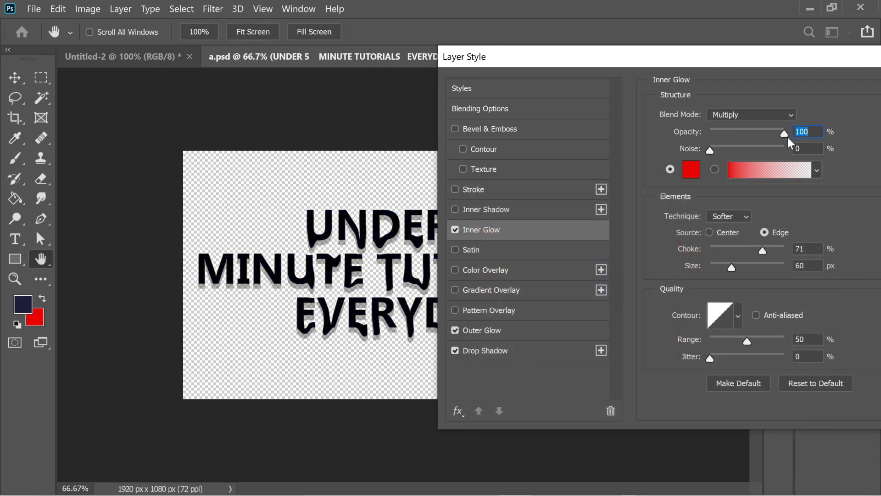
pyautogui.moveTo(757, 246); pyautogui.dragTo(723, 251)
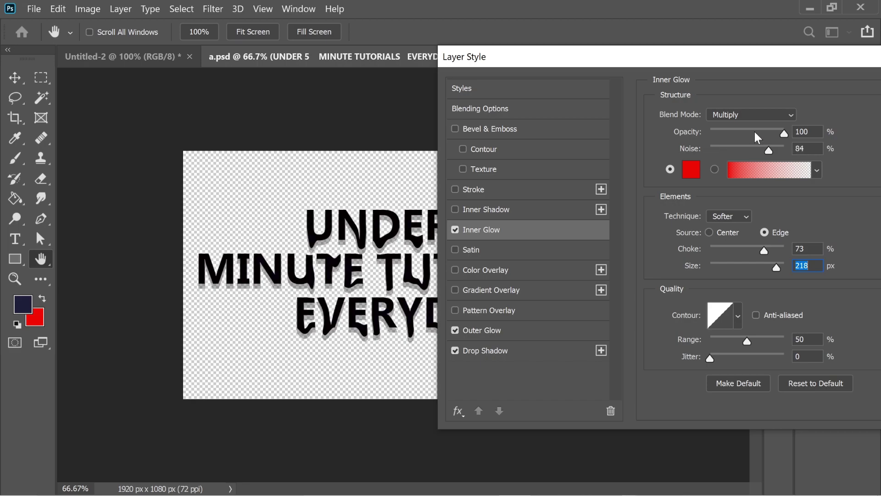
# - Set the Inner Glow's blend mode to Lighten, its opacity to 68% and its size to 8 px
pyautogui.click(751, 114)
pyautogui.click(722, 163)
pyautogui.click(734, 115)
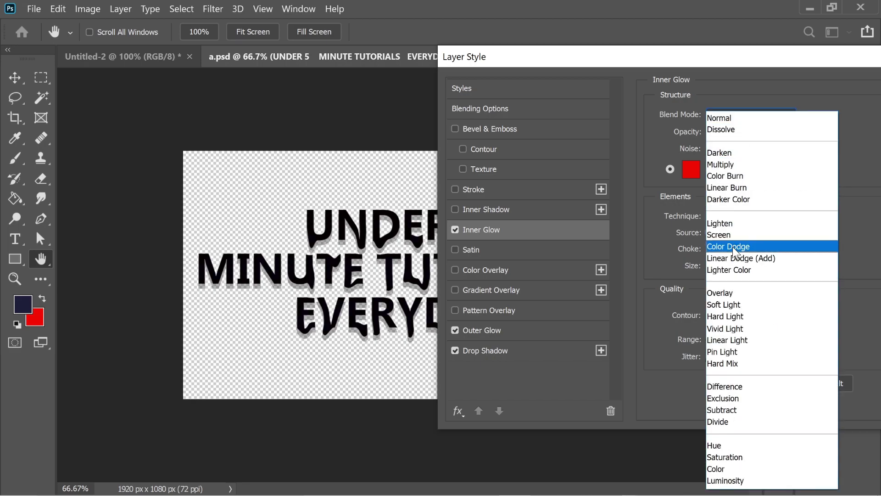
pyautogui.click(731, 224)
pyautogui.click(732, 115)
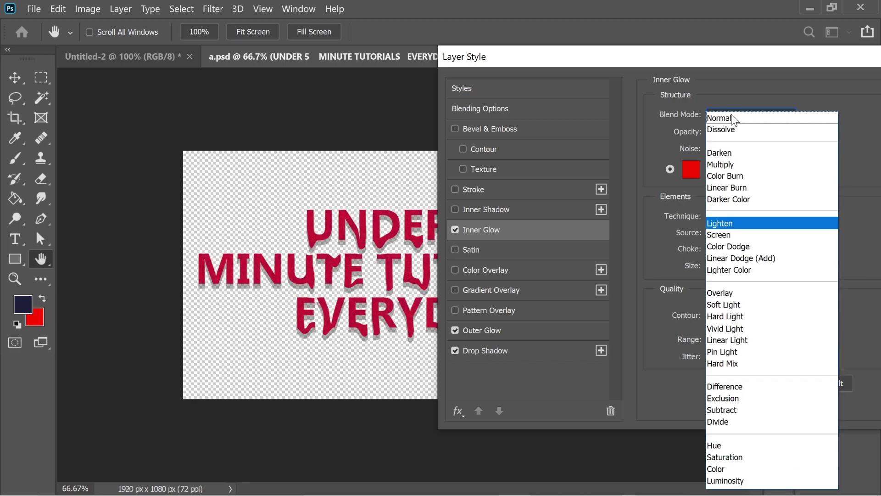
pyautogui.click(718, 224)
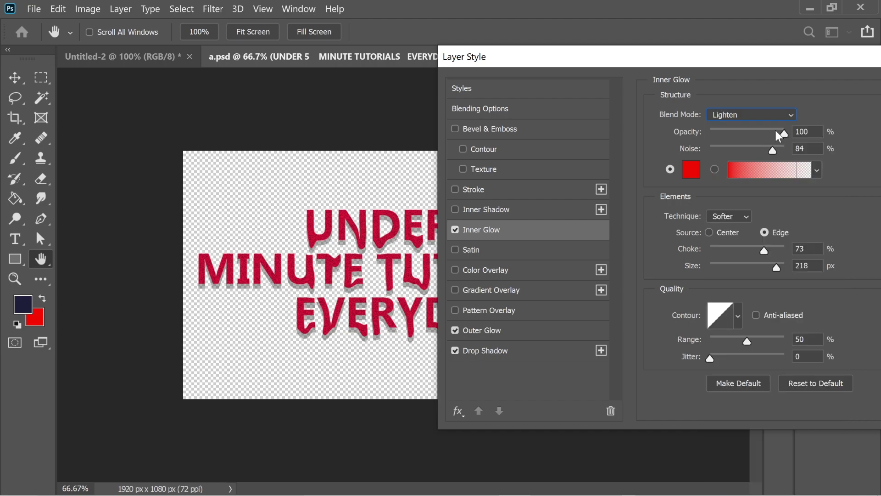
pyautogui.moveTo(777, 130); pyautogui.dragTo(761, 131)
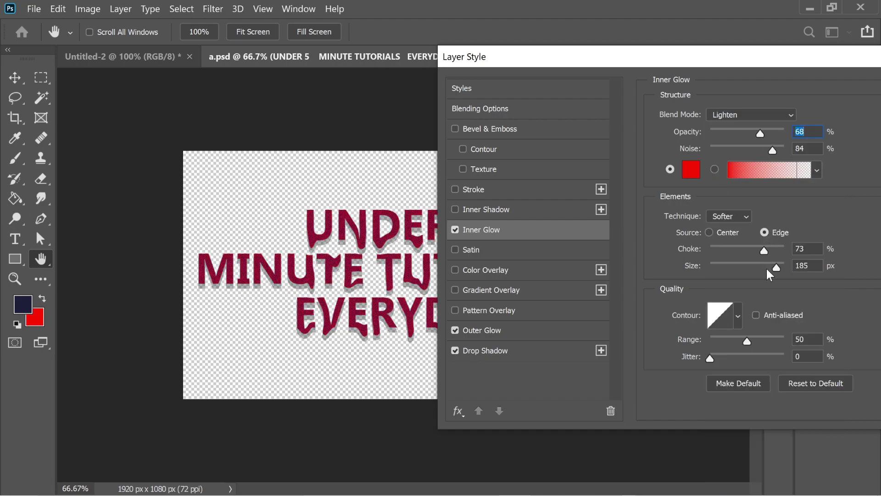
pyautogui.moveTo(767, 270); pyautogui.dragTo(716, 265)
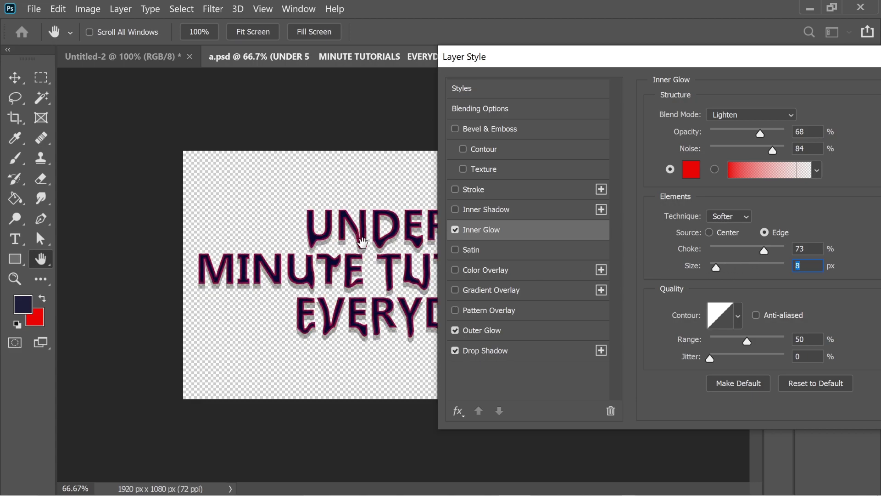
# - Turn off the title's Inner Glow and enable its Inner Shadow, showing the shadow's settings
pyautogui.click(456, 229)
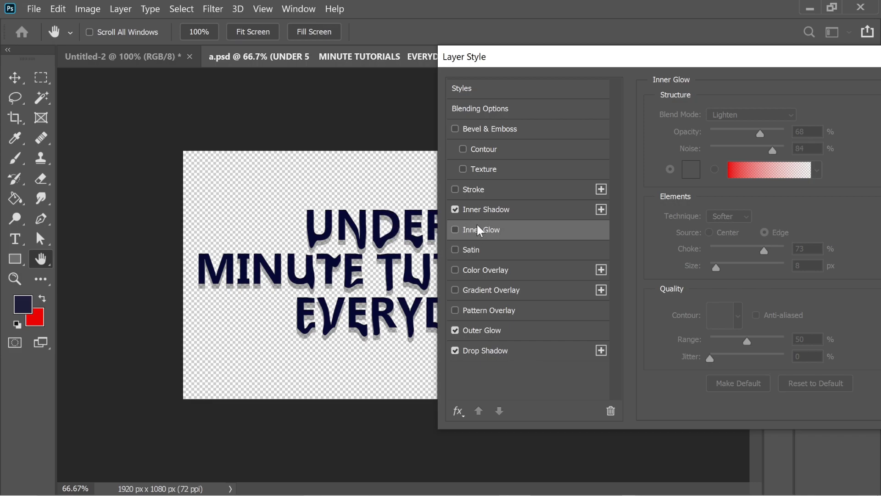
pyautogui.click(486, 210)
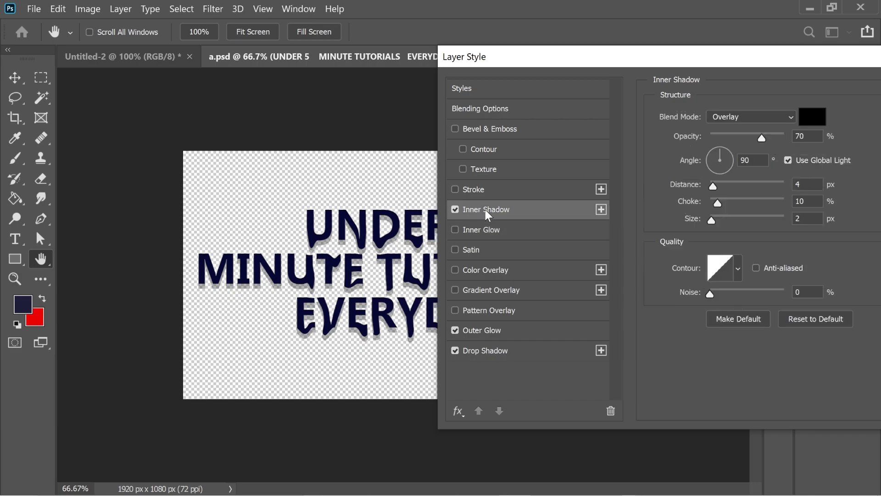
# - Enable a Stroke on the title with size 4 px and position Inside
pyautogui.click(456, 190)
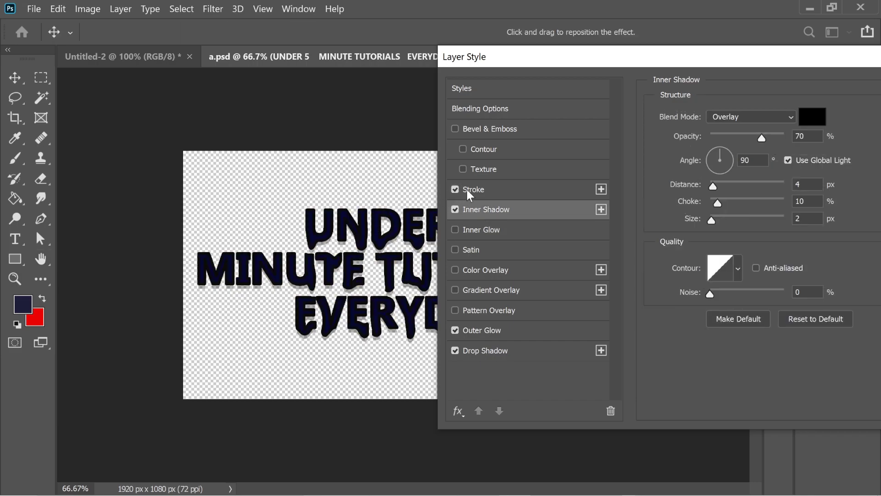
pyautogui.click(504, 189)
pyautogui.moveTo(720, 117)
pyautogui.mouseDown()
pyautogui.moveTo(764, 112)
pyautogui.moveTo(713, 115)
pyautogui.mouseUp()
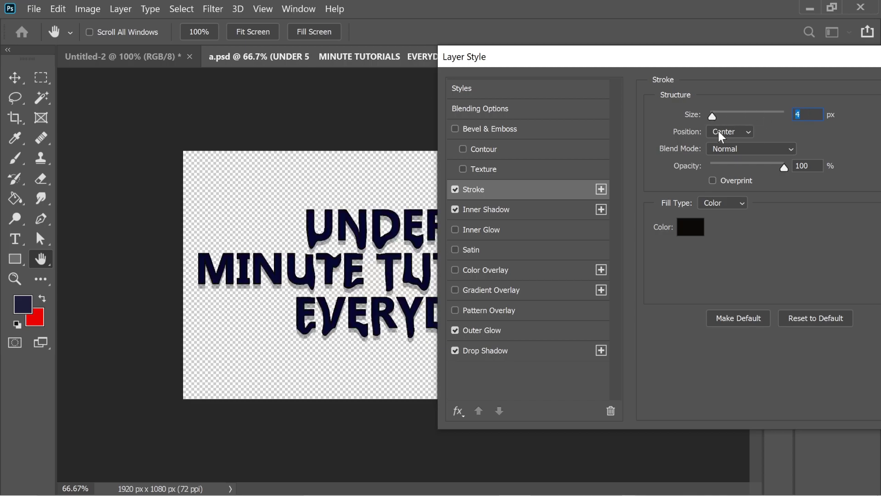
pyautogui.click(719, 133)
pyautogui.click(721, 156)
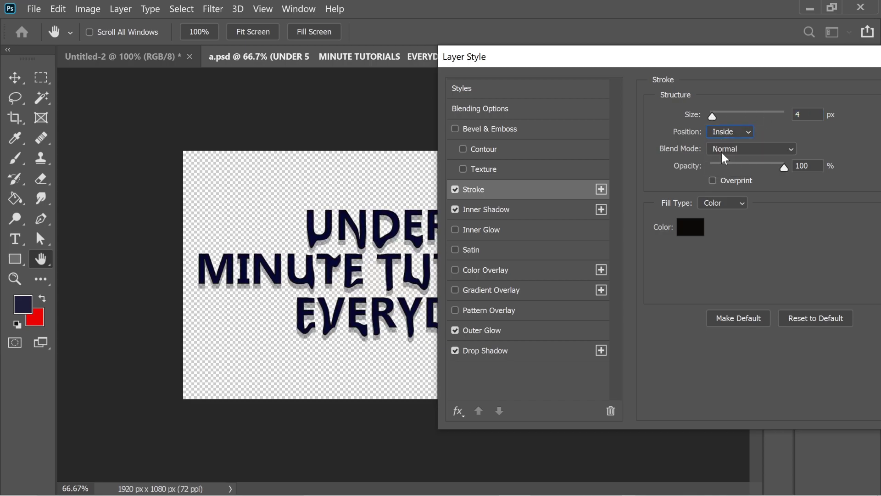
# - Try the Outside and Center positions for the title's Stroke, and turn the Stroke off
pyautogui.click(720, 133)
pyautogui.click(721, 141)
pyautogui.click(723, 135)
pyautogui.click(725, 167)
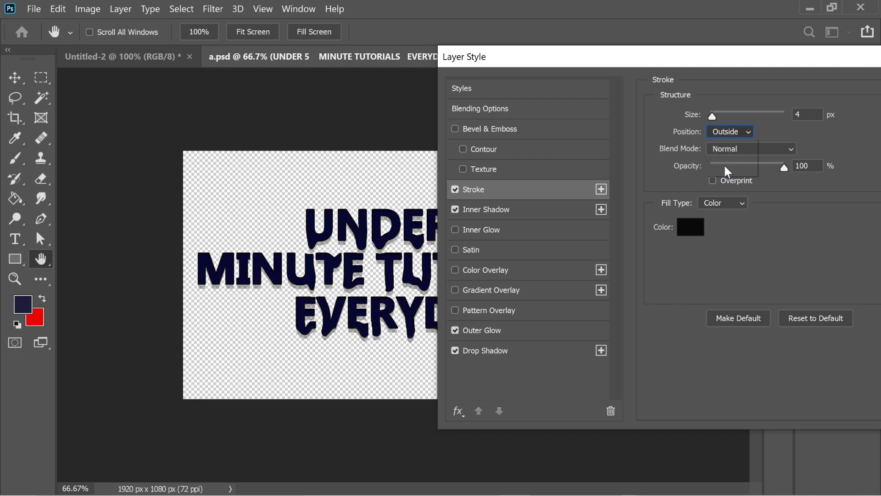
pyautogui.click(455, 189)
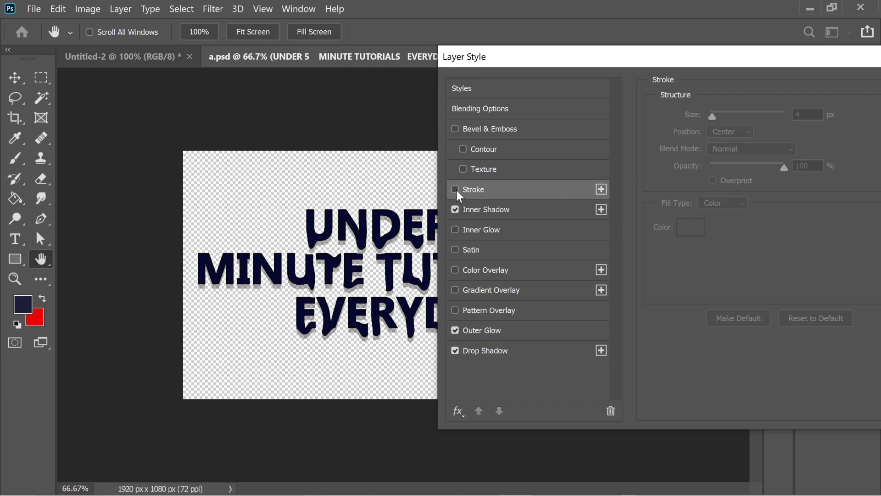
# - Replace the title's Inner Shadow with a Pattern Overlay, apply the styles, and show the Rectangle 1 background layer
pyautogui.click(455, 209)
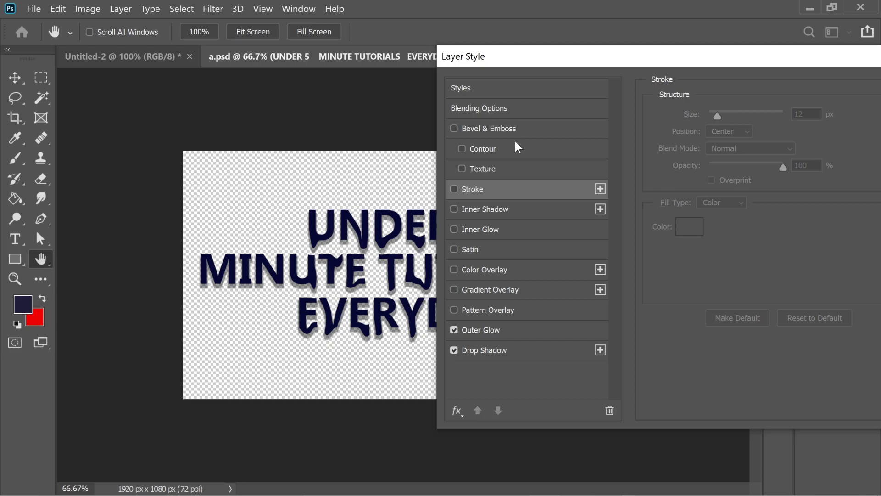
pyautogui.moveTo(647, 51); pyautogui.dragTo(457, 56)
pyautogui.click(340, 306)
pyautogui.click(747, 90)
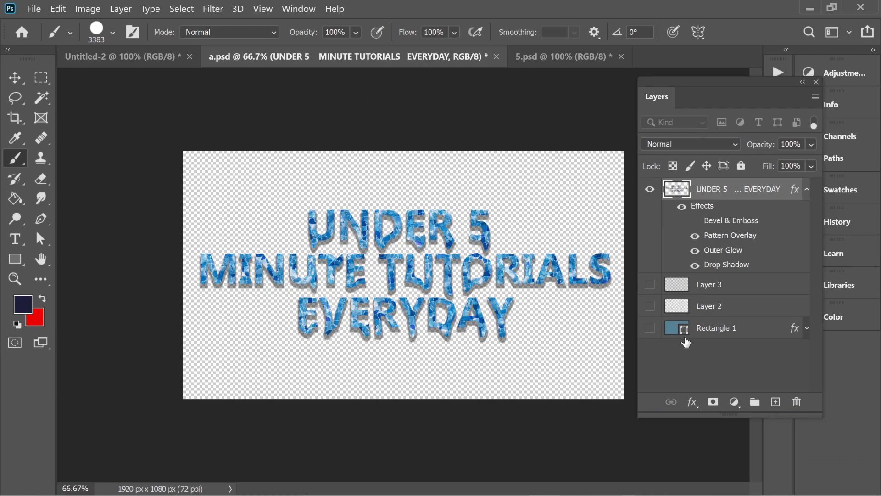
pyautogui.click(651, 328)
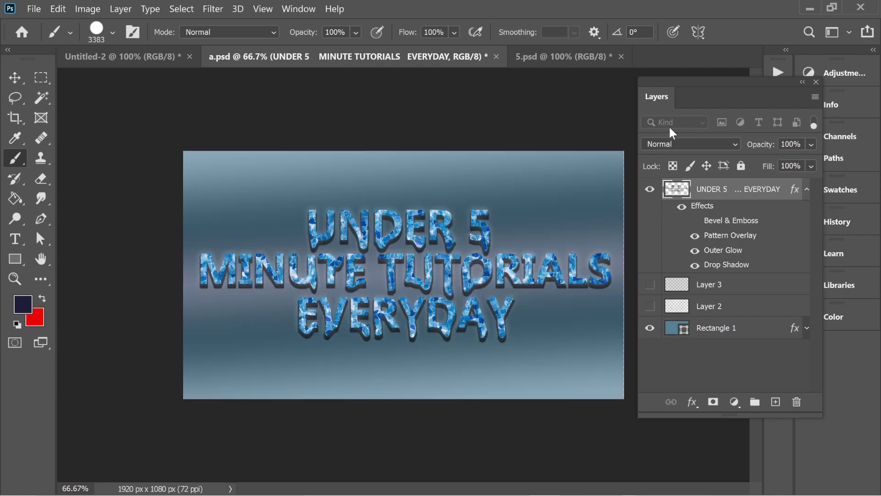
# - Reopen the title's layer style settings, enable Bevel & Emboss and show its options
pyautogui.rightClick(686, 189)
pyautogui.click(701, 196)
pyautogui.moveTo(419, 58); pyautogui.dragTo(702, 66)
pyautogui.click(505, 138)
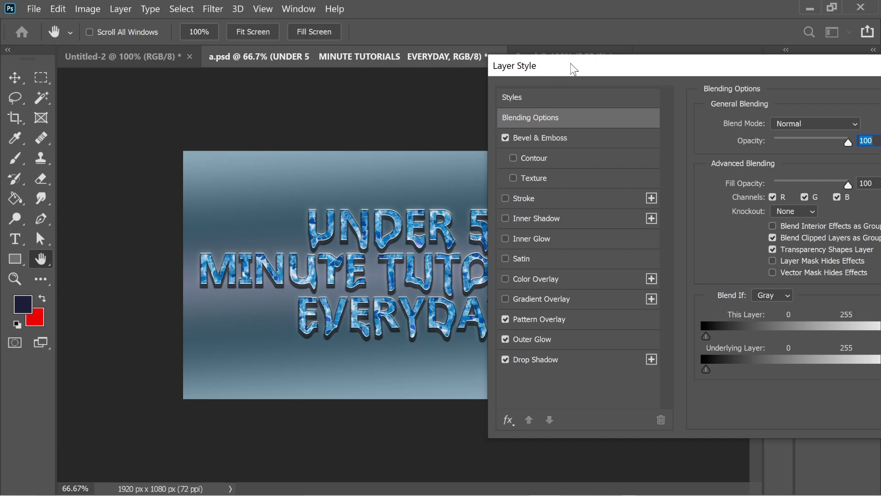
pyautogui.moveTo(569, 64); pyautogui.dragTo(469, 66)
pyautogui.click(453, 135)
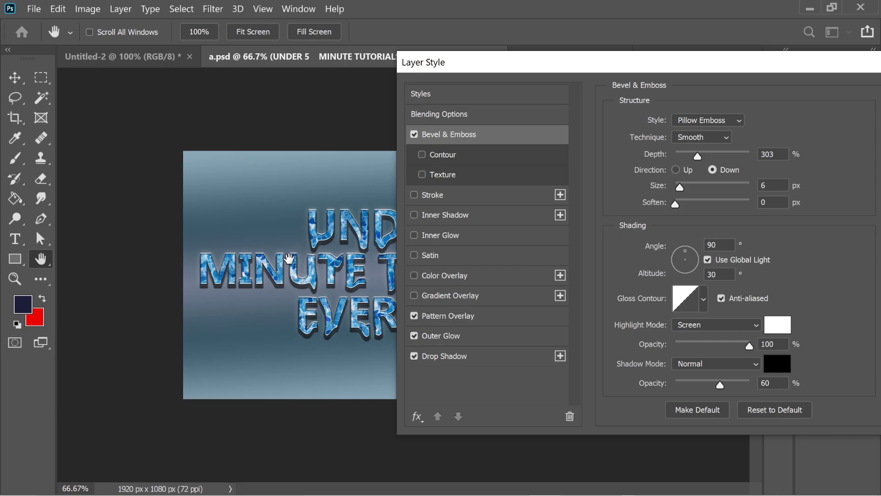
# - Compare the Outer Bevel, Inner Bevel and Stroke Emboss styles for the title's Bevel & Emboss
pyautogui.click(691, 117)
pyautogui.click(687, 131)
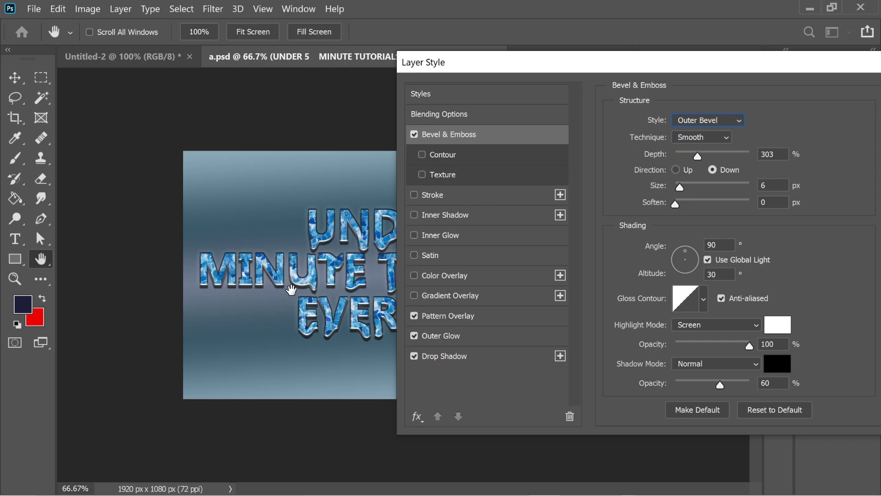
pyautogui.click(692, 118)
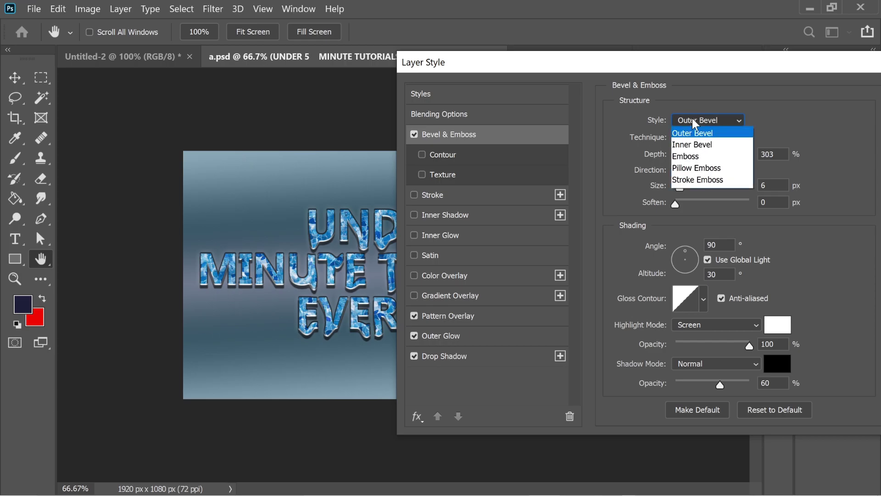
pyautogui.click(689, 142)
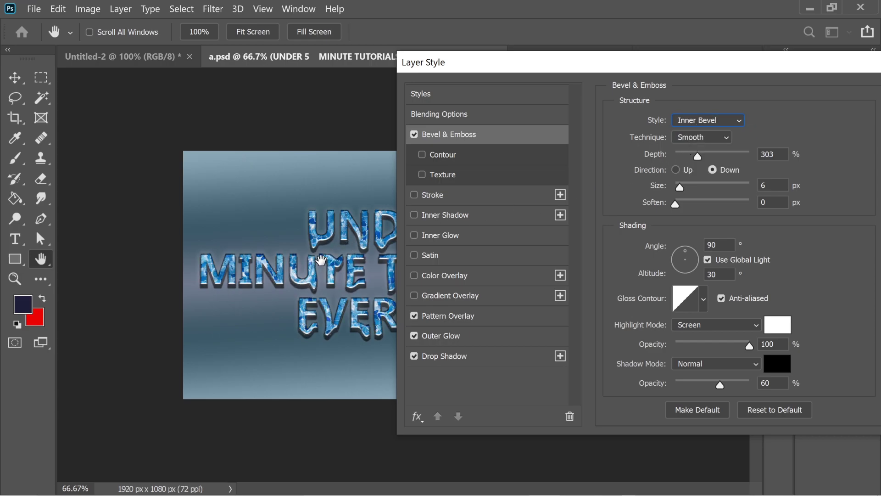
pyautogui.click(700, 119)
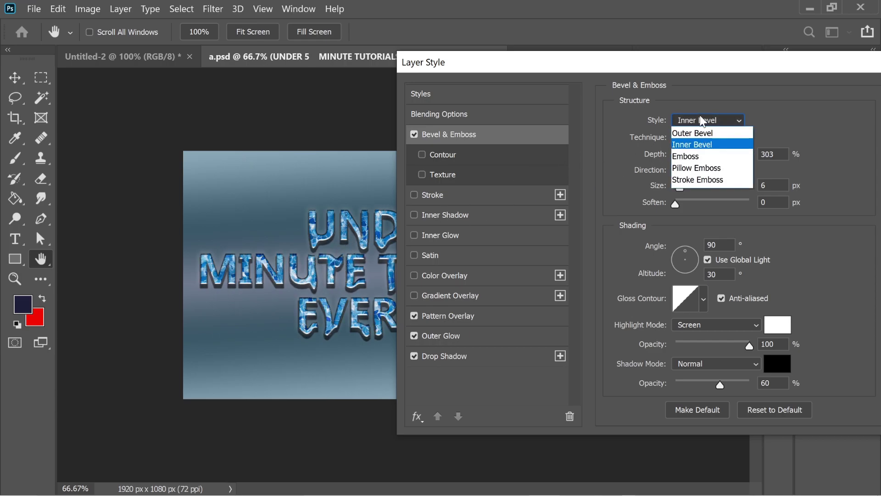
pyautogui.click(701, 181)
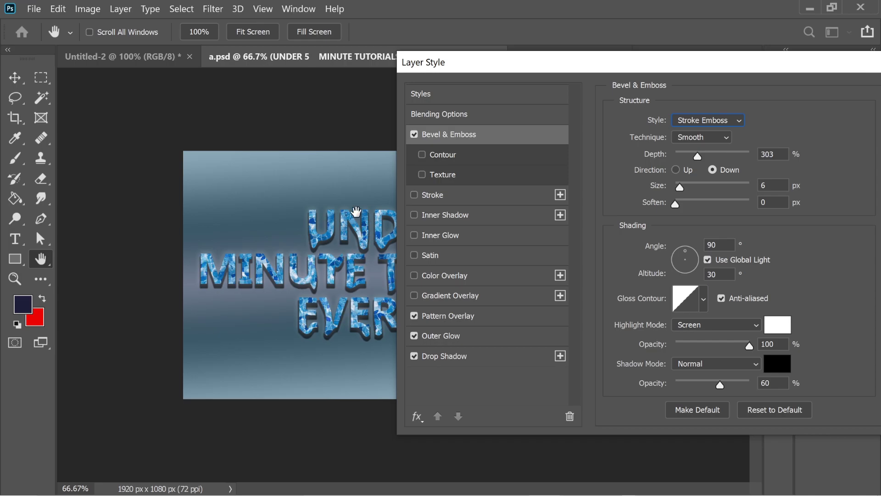
# - Preview Stroke Emboss with the Stroke enabled, set the style to Pillow Emboss, turn the Stroke off and apply the styles
pyautogui.click(414, 194)
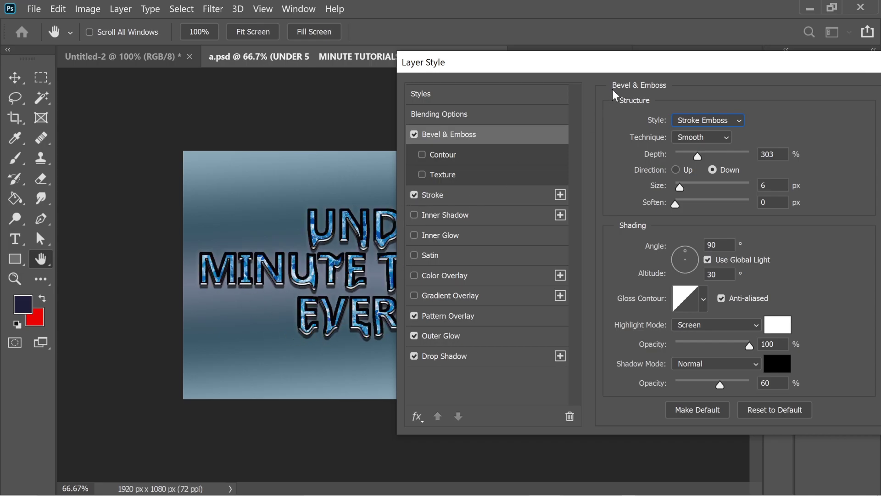
pyautogui.moveTo(605, 61); pyautogui.dragTo(572, 71)
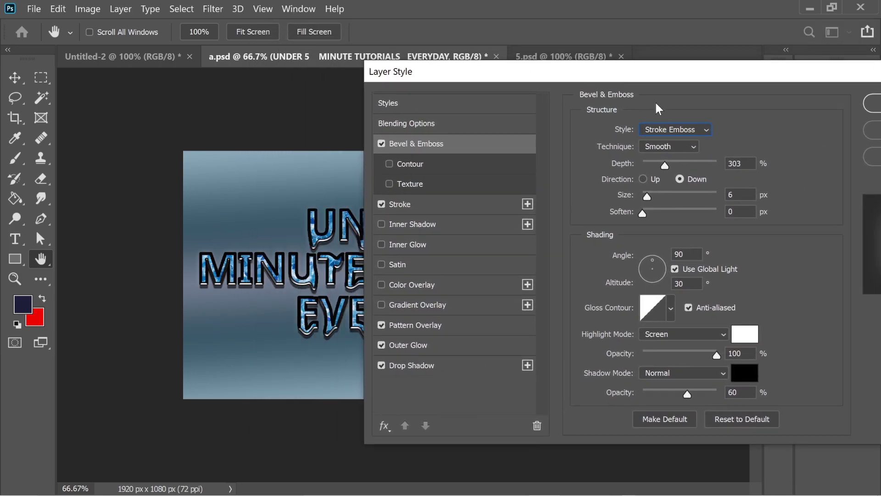
pyautogui.click(667, 133)
pyautogui.click(661, 176)
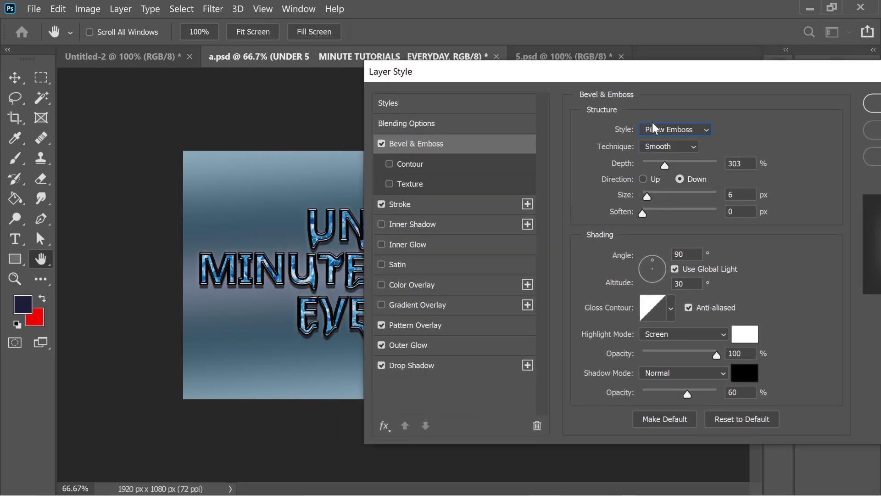
pyautogui.click(381, 204)
pyautogui.moveTo(532, 70); pyautogui.dragTo(379, 58)
pyautogui.click(748, 91)
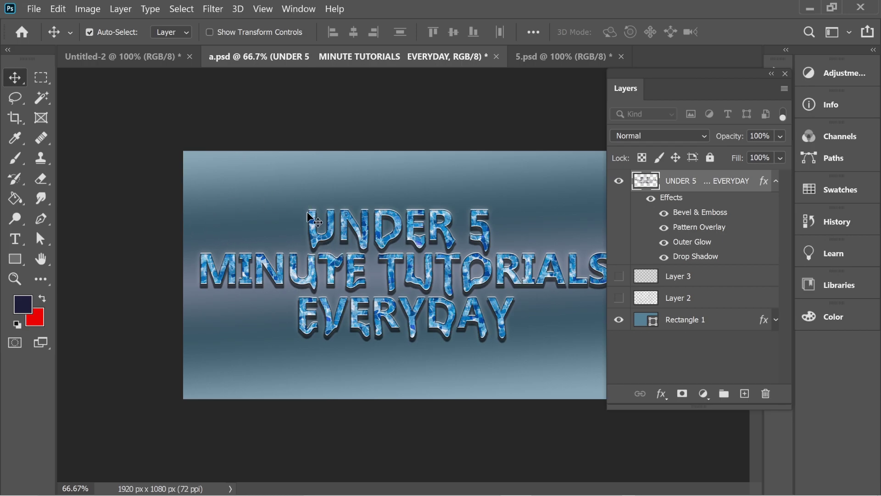
# - Switch to the browser and look over Brusheezy's home page and its Popular New Graphics brush packs
pyautogui.moveTo(361, 494)
pyautogui.click(395, 480)
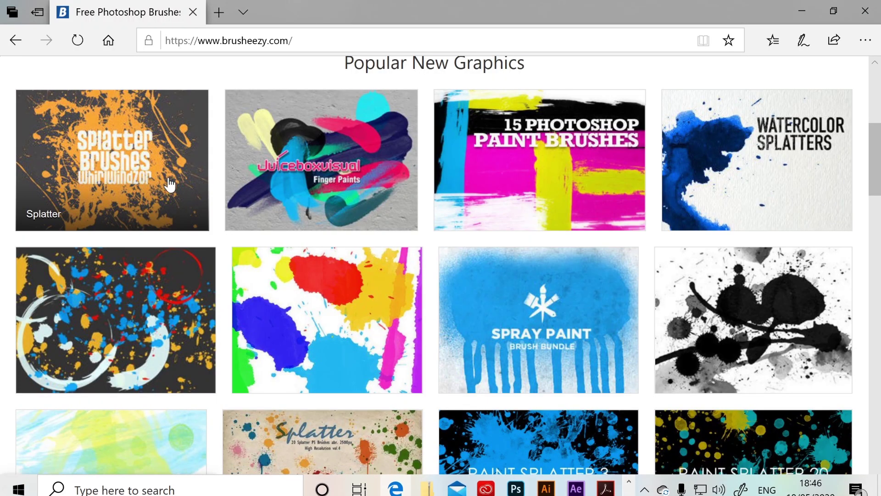
pyautogui.scroll(7, 321, 184)
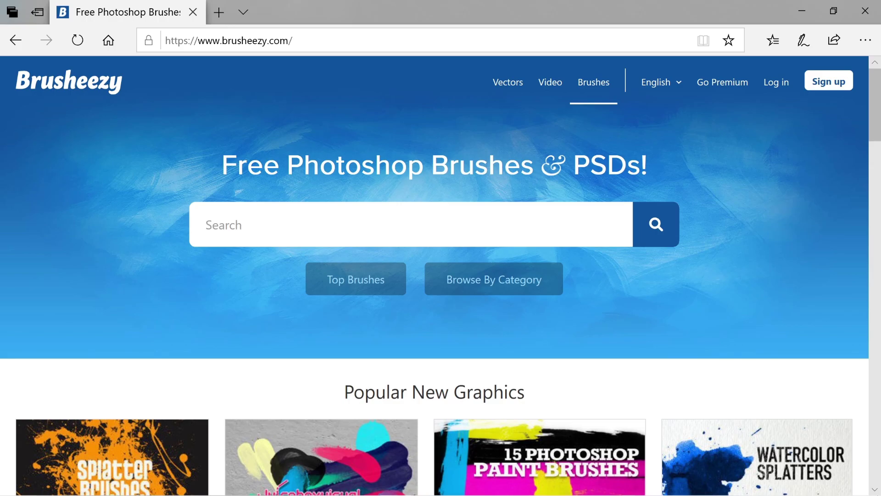
pyautogui.scroll(-6, 321, 161)
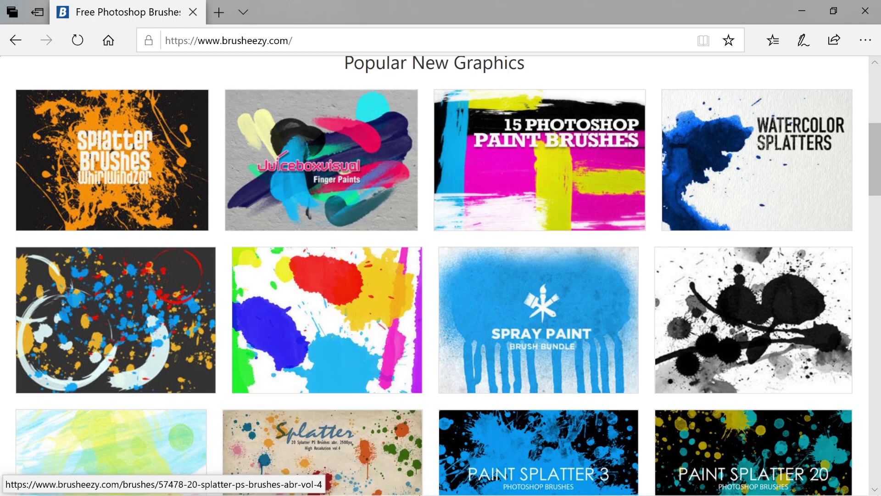
# - Switch to File Explorer and open the 20 Dispersion PS Brushes abr. Vol.3 folder to view the brush file
pyautogui.click(434, 482)
pyautogui.click(197, 172)
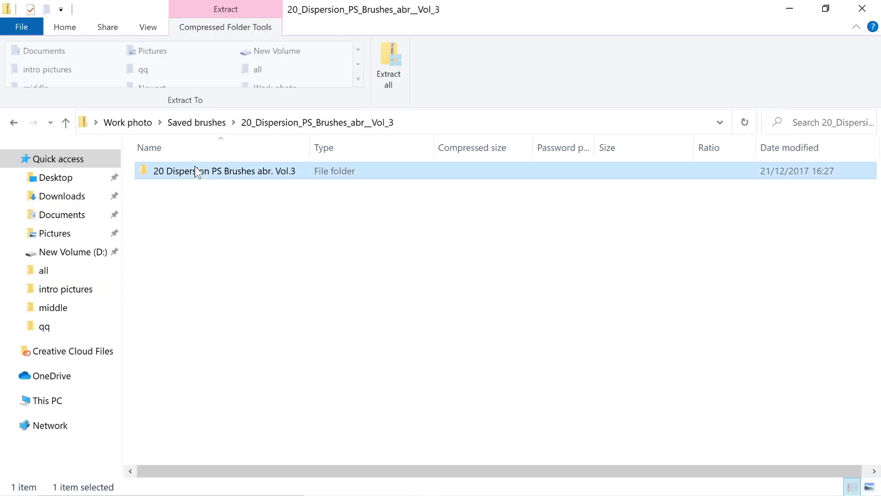
pyautogui.doubleClick(196, 172)
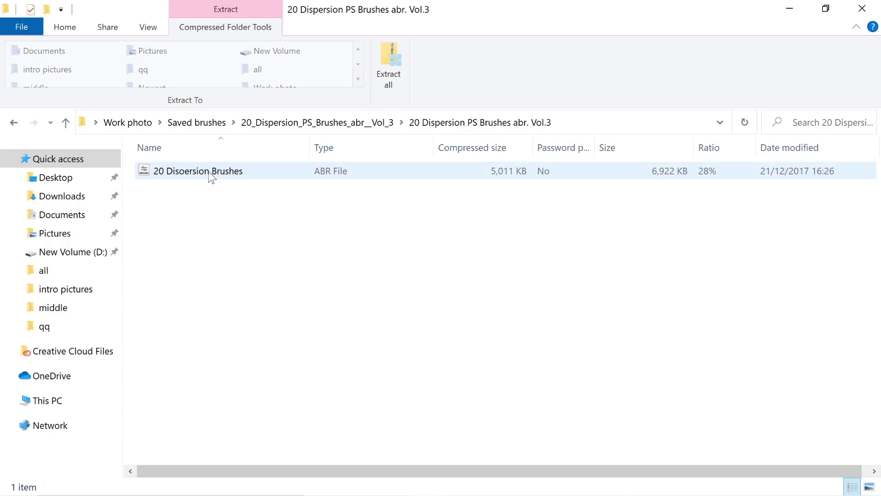
# - Return to Photoshop, activate the Brush tool, display the Brushes panel and browse the installed brush sets
pyautogui.click(516, 480)
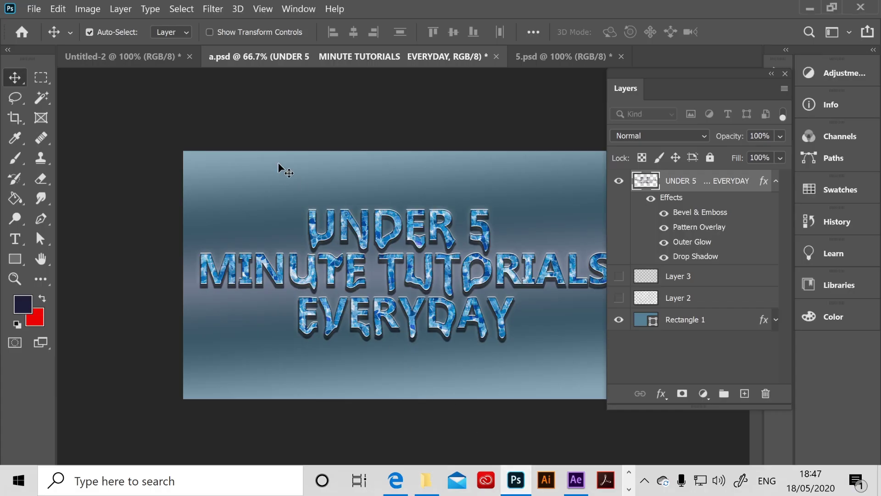
pyautogui.click(13, 163)
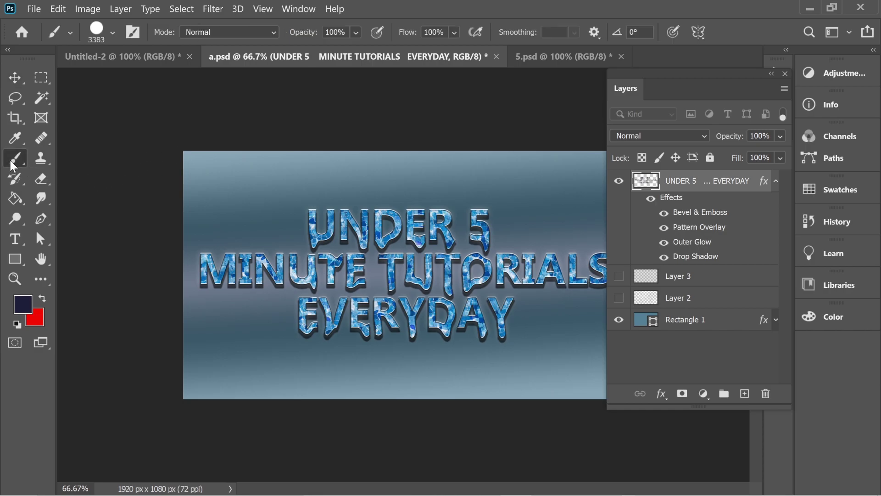
pyautogui.click(298, 9)
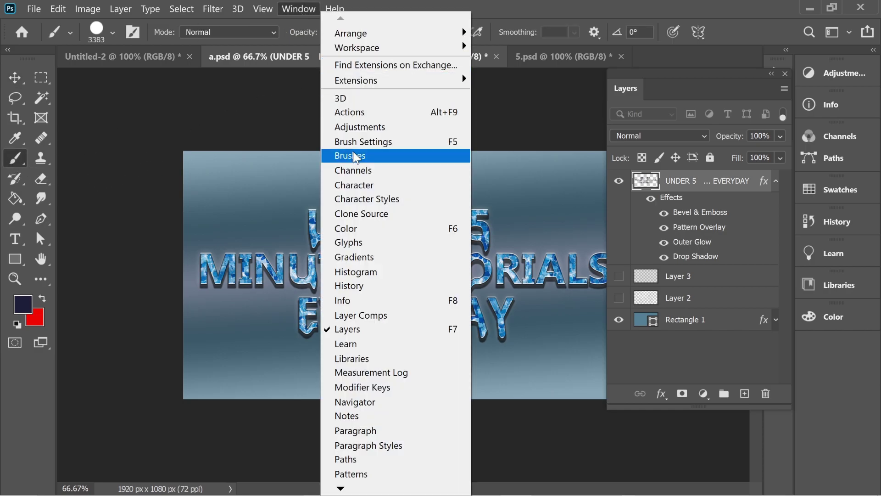
pyautogui.click(395, 211)
pyautogui.scroll(-8, 204, 259)
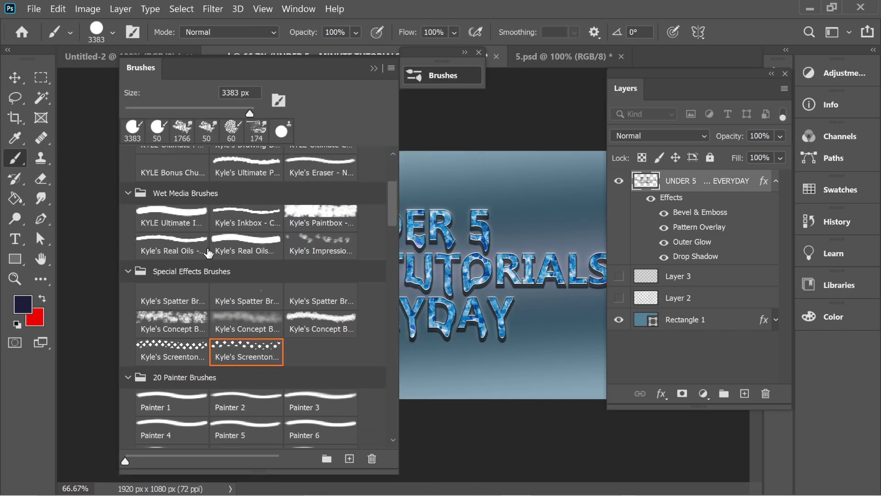
pyautogui.moveTo(390, 241); pyautogui.dragTo(389, 243)
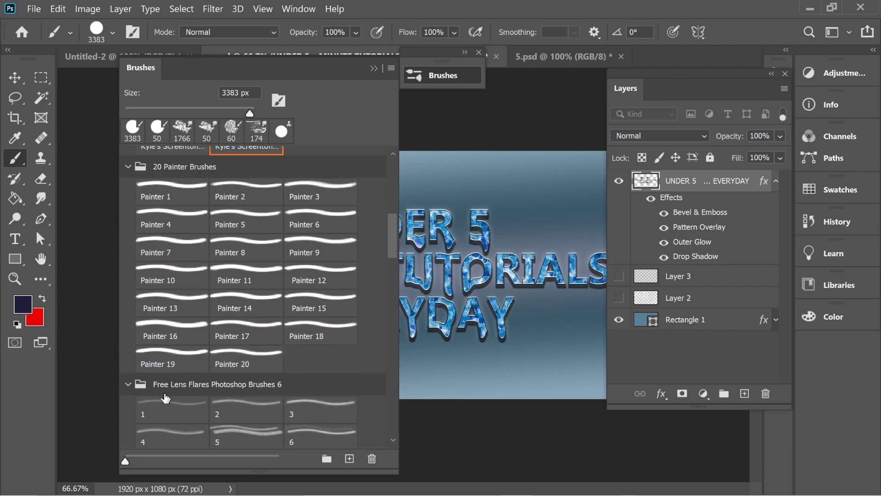
pyautogui.moveTo(393, 239); pyautogui.dragTo(393, 205)
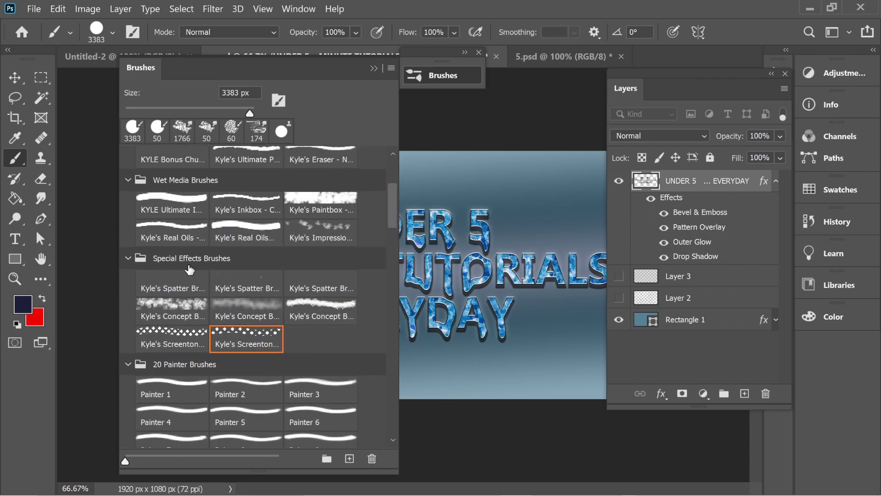
# - Choose the last Kyle's Screentone brush in Special Effects Brushes, size it to 163 px, and undo a test stroke over the title
pyautogui.click(254, 351)
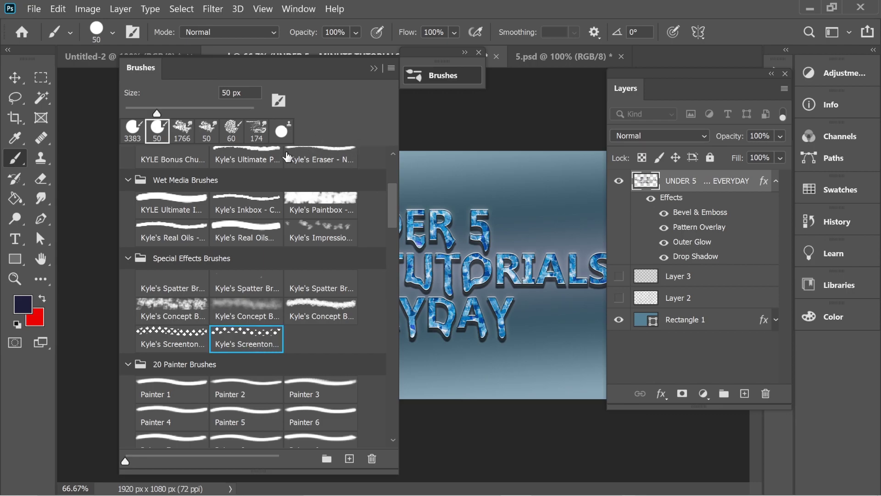
pyautogui.moveTo(167, 108); pyautogui.dragTo(204, 108)
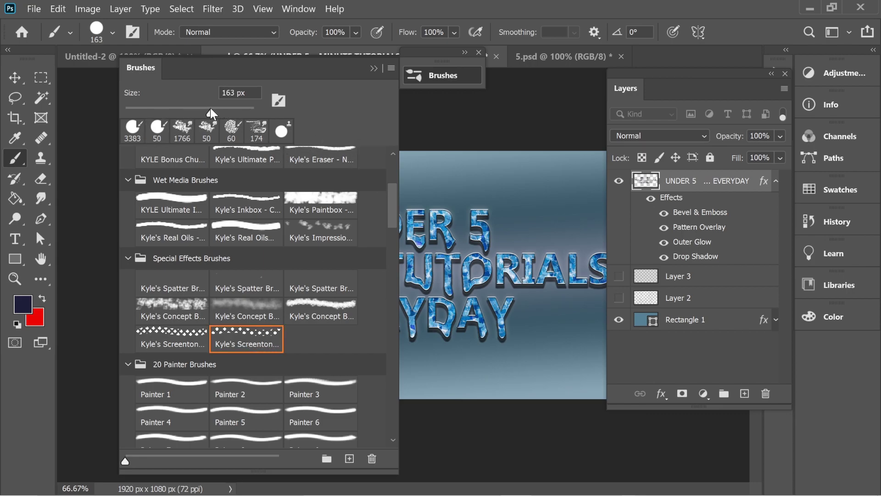
pyautogui.moveTo(470, 204)
pyautogui.mouseDown()
pyautogui.moveTo(487, 216)
pyautogui.moveTo(520, 206)
pyautogui.moveTo(493, 186)
pyautogui.moveTo(461, 195)
pyautogui.moveTo(450, 177)
pyautogui.moveTo(441, 220)
pyautogui.mouseUp()
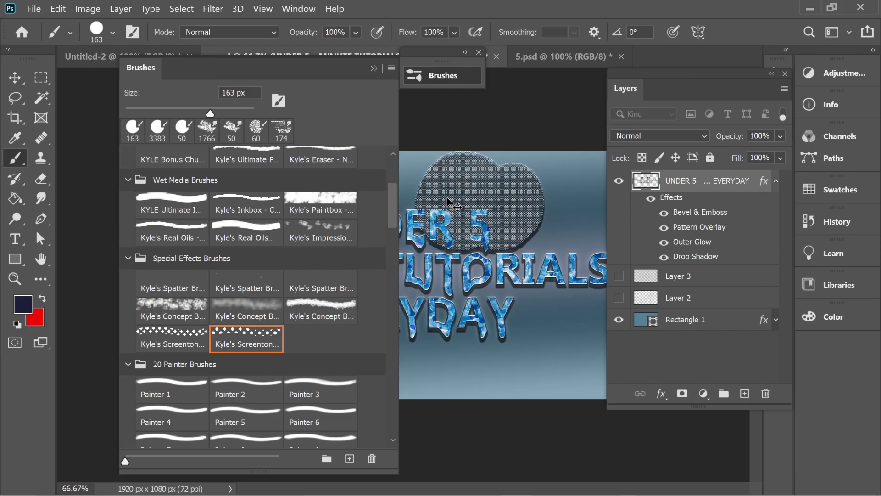
pyautogui.hotkey('ctrl', 'z')
# - Add a new layer above the title and cover the whole canvas with the screentone dot pattern, clearing the panels out of the way
pyautogui.click(744, 393)
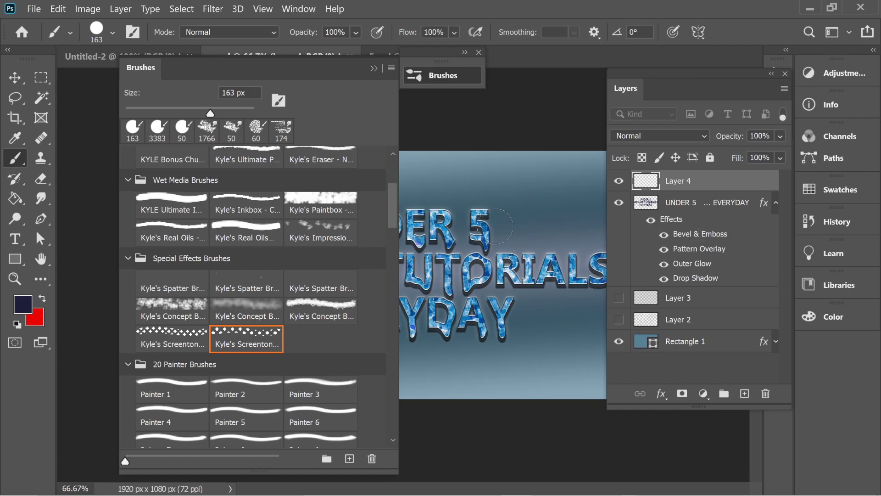
pyautogui.moveTo(495, 226)
pyautogui.mouseDown()
pyautogui.moveTo(537, 185)
pyautogui.moveTo(468, 203)
pyautogui.moveTo(516, 237)
pyautogui.mouseUp()
pyautogui.hotkey('ctrl', 'z')
pyautogui.click(402, 70)
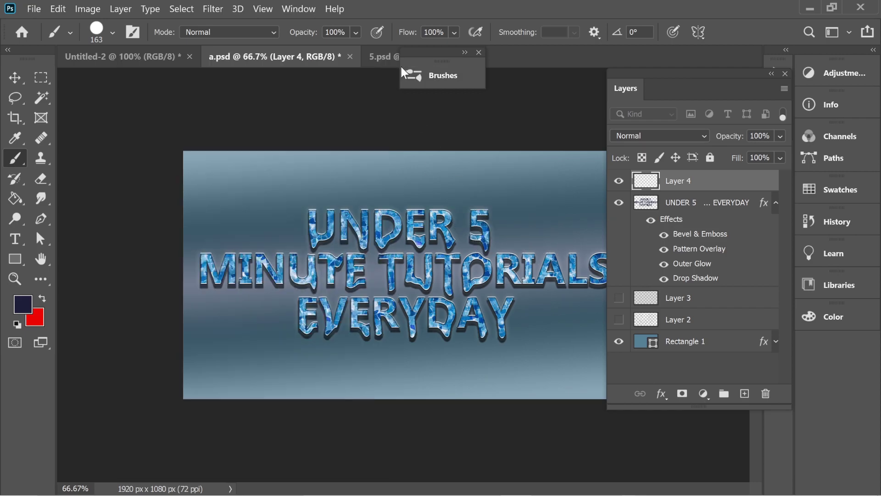
pyautogui.click(782, 66)
pyautogui.moveTo(173, 161)
pyautogui.mouseDown()
pyautogui.moveTo(625, 154)
pyautogui.moveTo(321, 177)
pyautogui.moveTo(634, 250)
pyautogui.moveTo(379, 250)
pyautogui.moveTo(227, 284)
pyautogui.moveTo(625, 374)
pyautogui.moveTo(317, 383)
pyautogui.moveTo(583, 316)
pyautogui.moveTo(427, 331)
pyautogui.moveTo(276, 370)
pyautogui.moveTo(248, 392)
pyautogui.moveTo(255, 337)
pyautogui.moveTo(294, 400)
pyautogui.mouseUp()
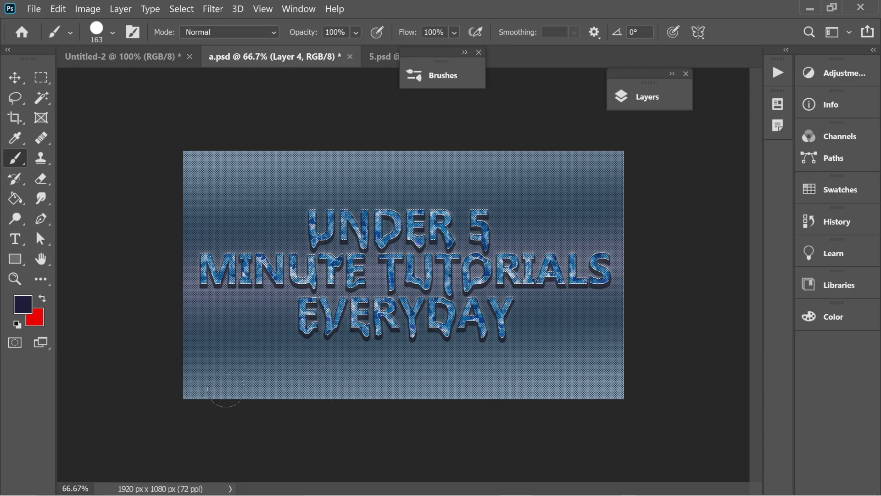
# - Show the layer list and move the dotted Layer 4 beneath the title layer
pyautogui.click(299, 8)
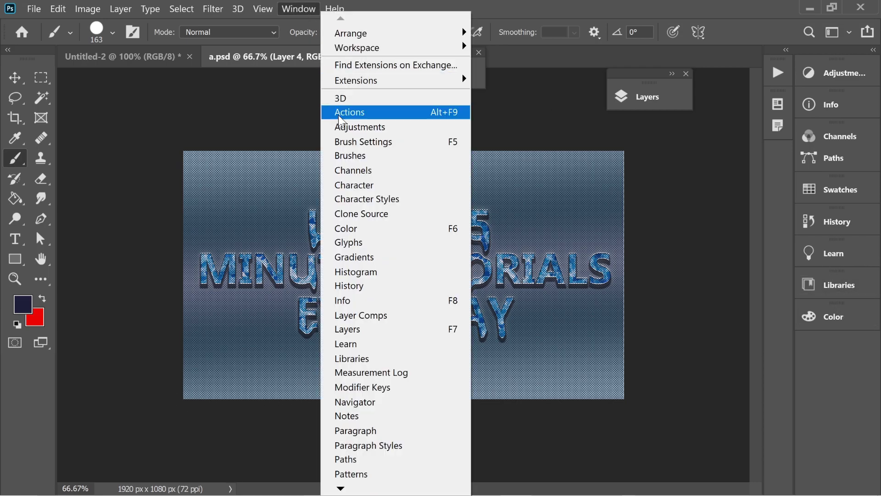
pyautogui.click(353, 329)
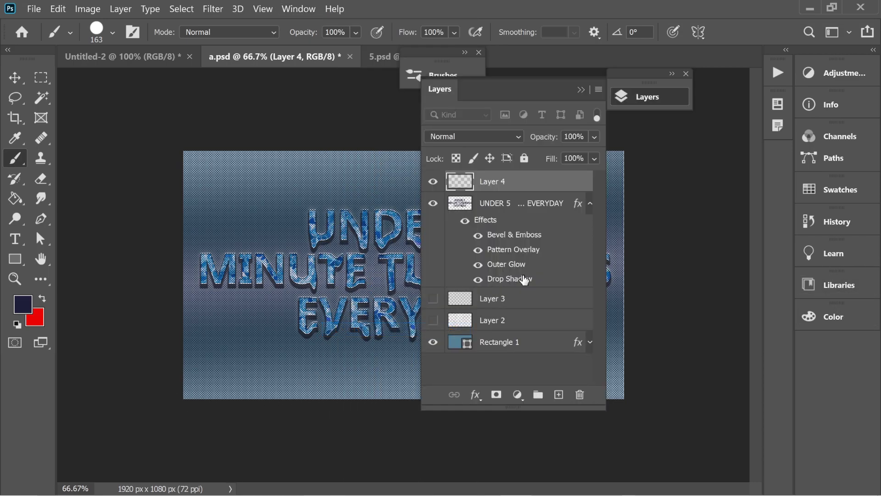
pyautogui.moveTo(495, 183); pyautogui.dragTo(489, 277)
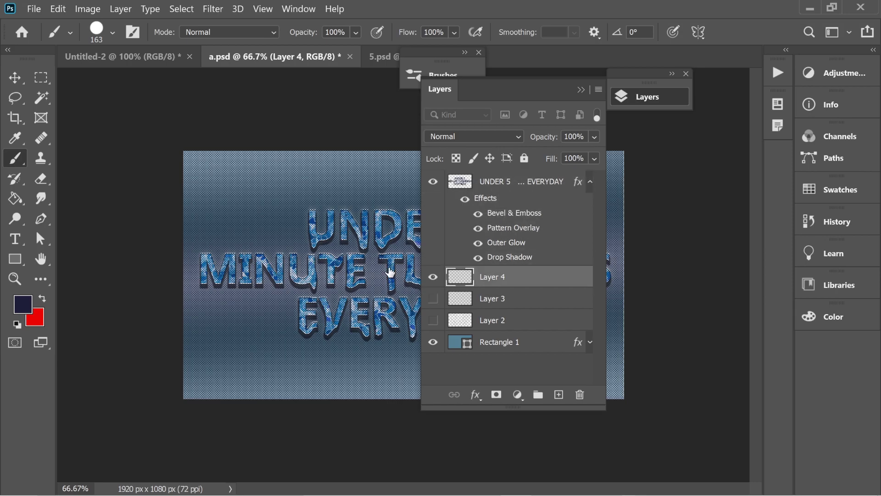
pyautogui.click(578, 89)
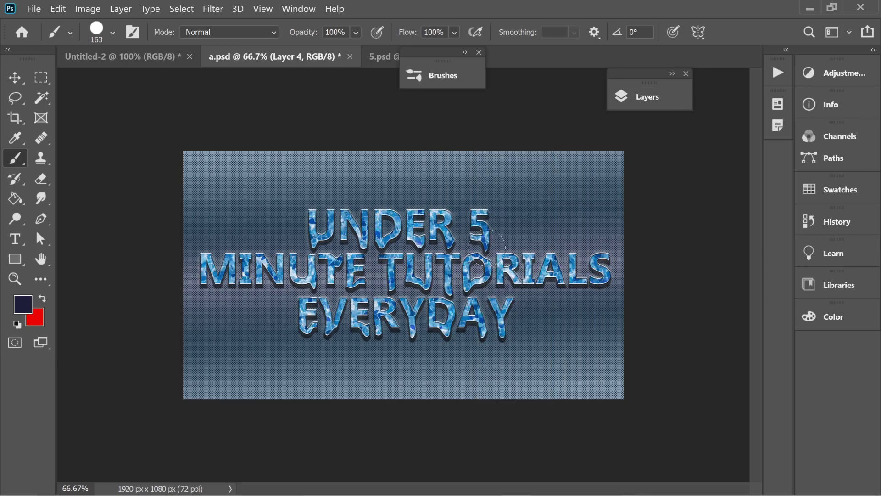
# - Close the Brushes panel, bring up the 5.psd document and move the Layers panel clear of its artwork
pyautogui.click(479, 52)
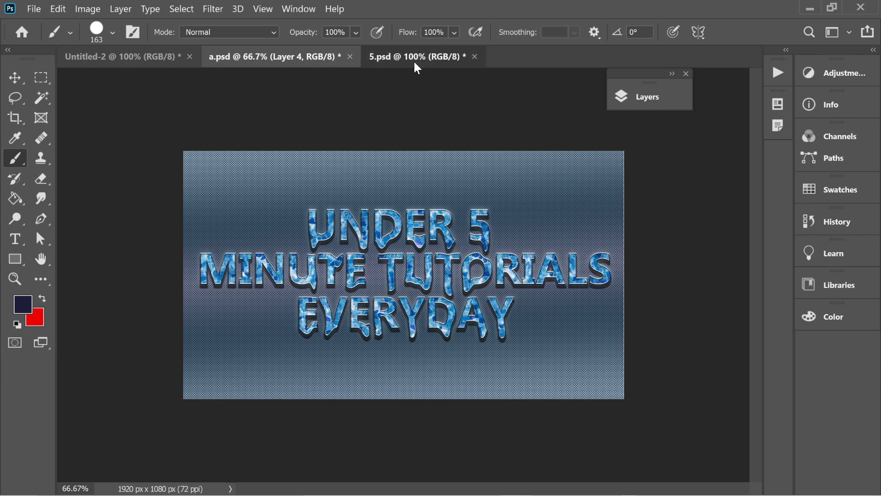
pyautogui.click(414, 59)
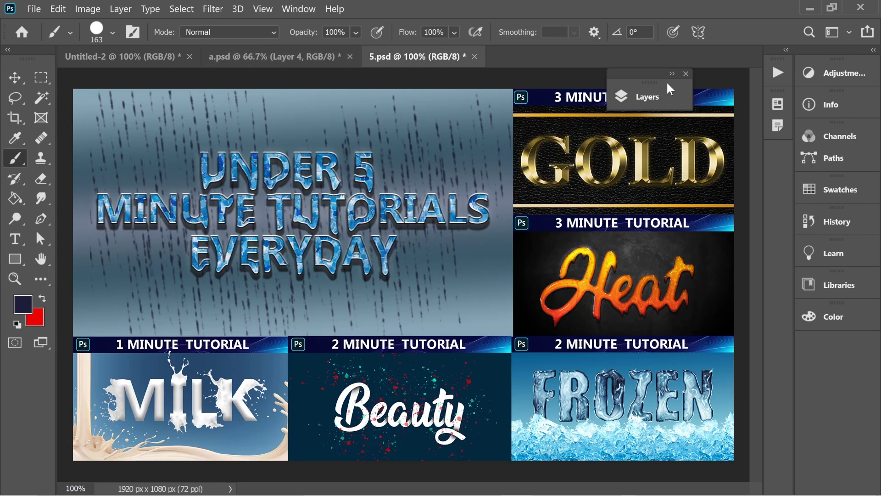
pyautogui.click(672, 94)
pyautogui.doubleClick(752, 85)
pyautogui.moveTo(657, 78); pyautogui.dragTo(818, 82)
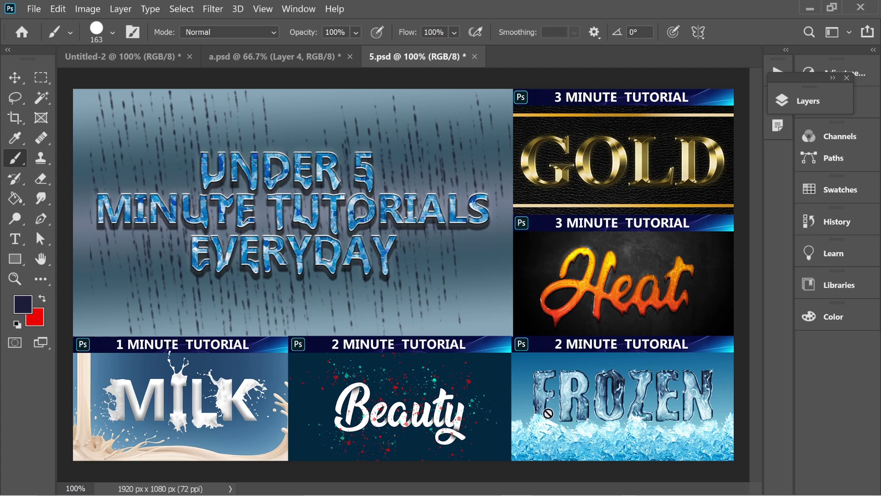